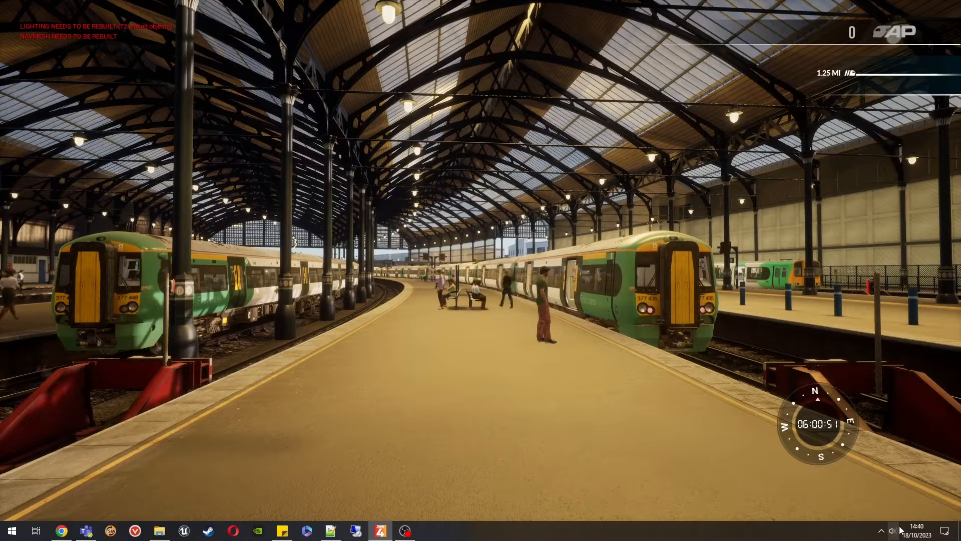
- Stop the running play session and return the viewport from full screen to the normal editor layout
right_click(900, 530)
click(755, 463)
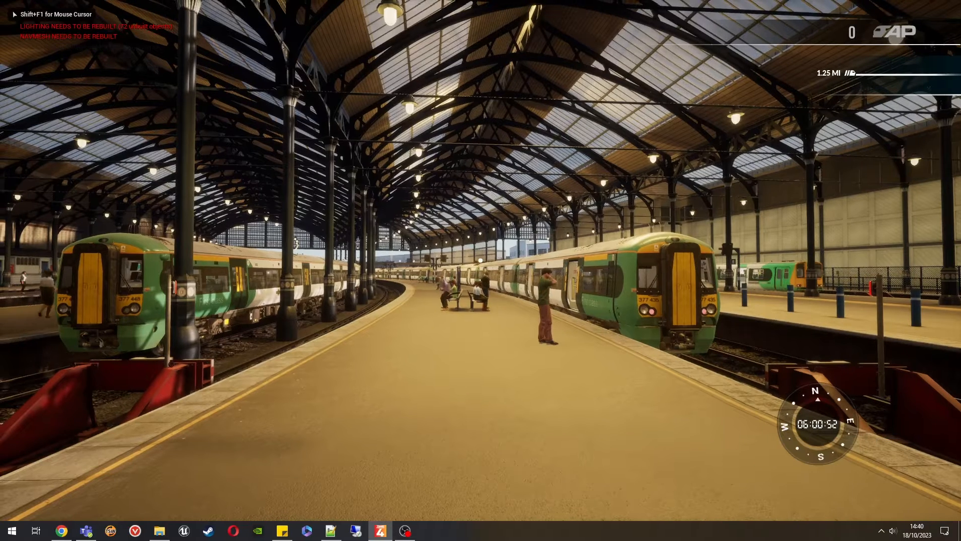
key(Escape)
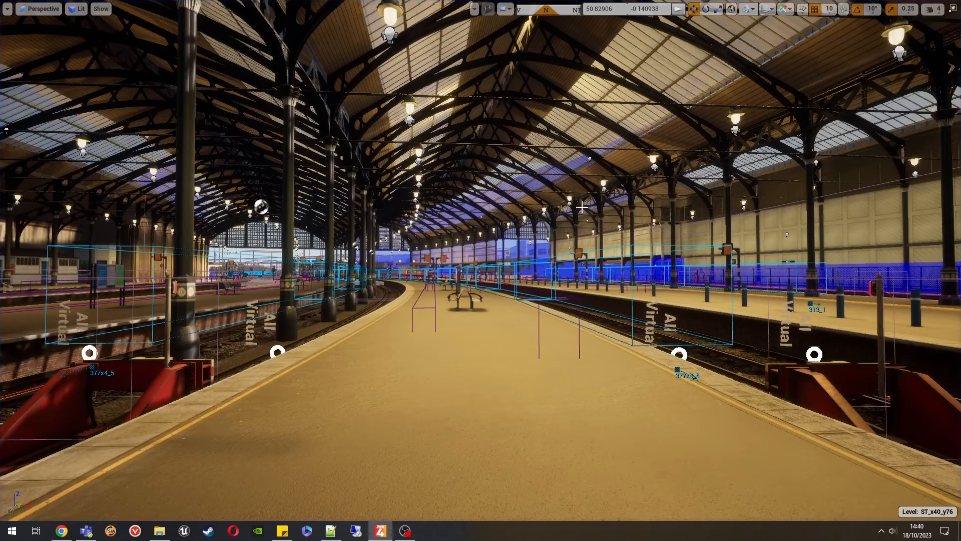
click(952, 10)
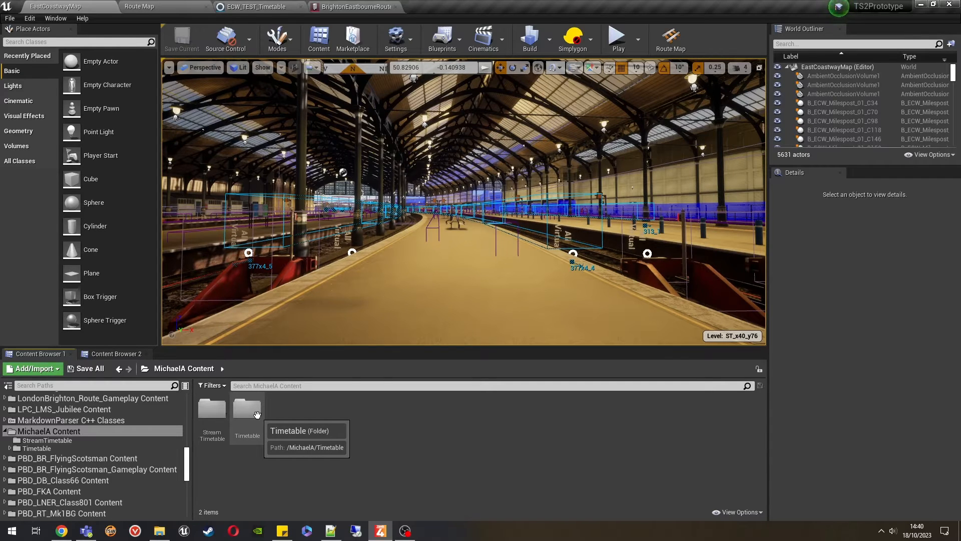
- Create a Route Timetable asset named StreamTimetable inside the StreamTimetable folder
click(217, 418)
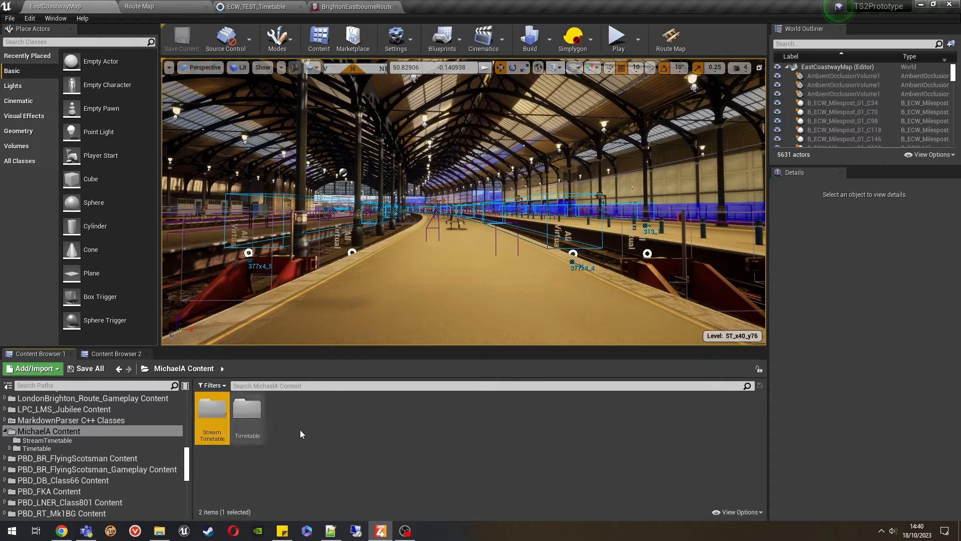
double_click(215, 411)
right_click(359, 424)
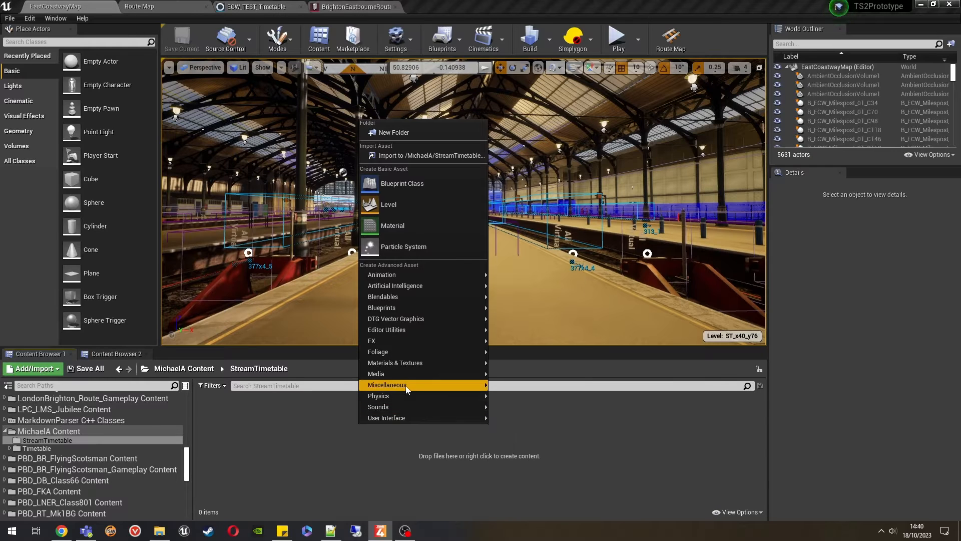
mouse_move(406, 390)
right_click(250, 438)
mouse_move(317, 403)
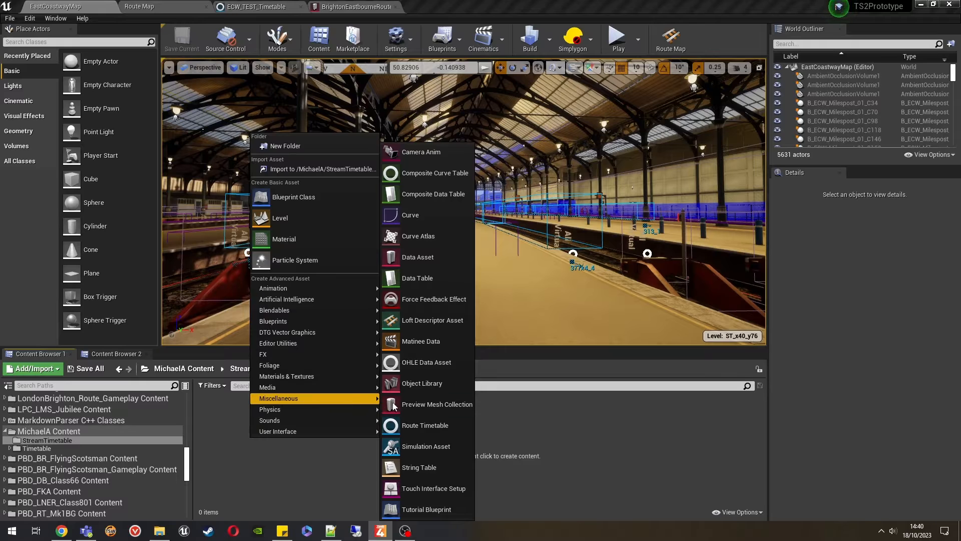
click(425, 425)
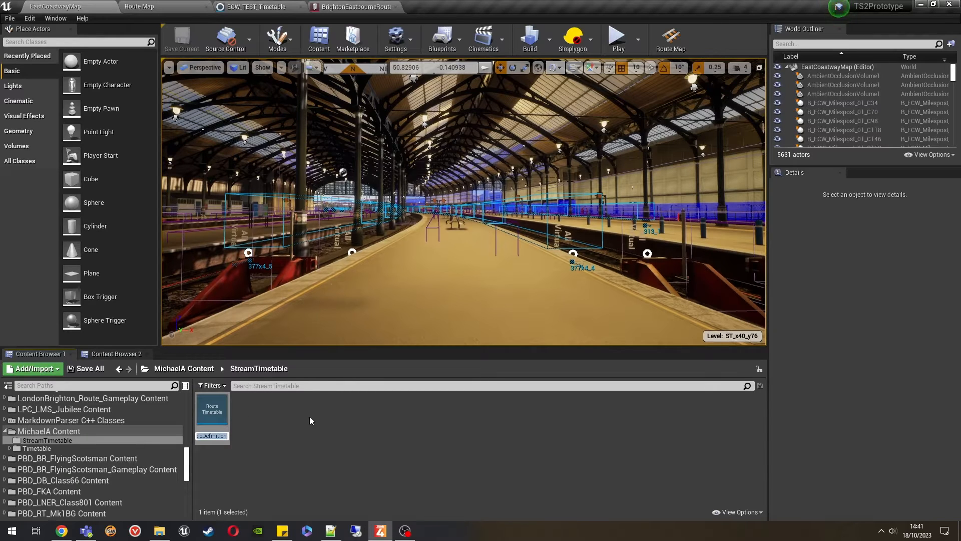
text(StreamT)
text(imetable)
key(Return)
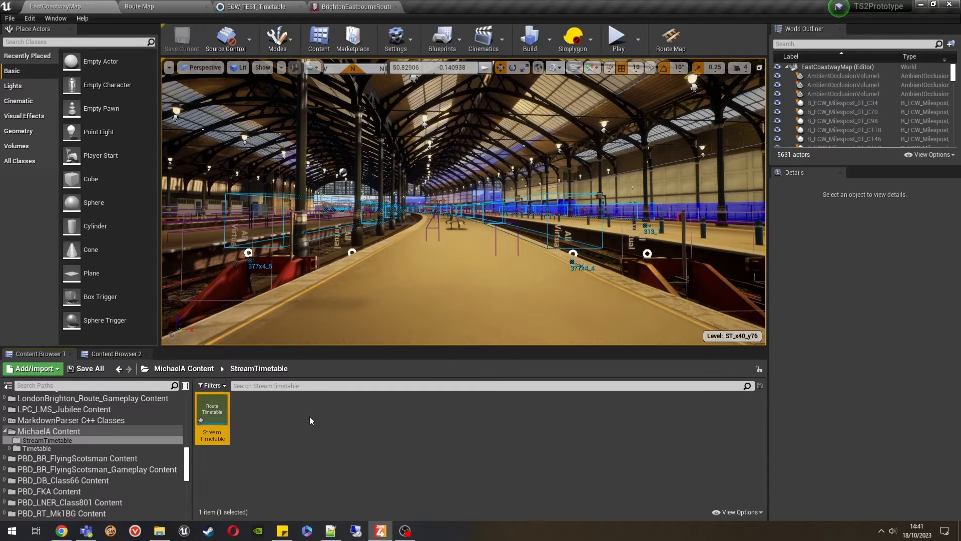
click(251, 454)
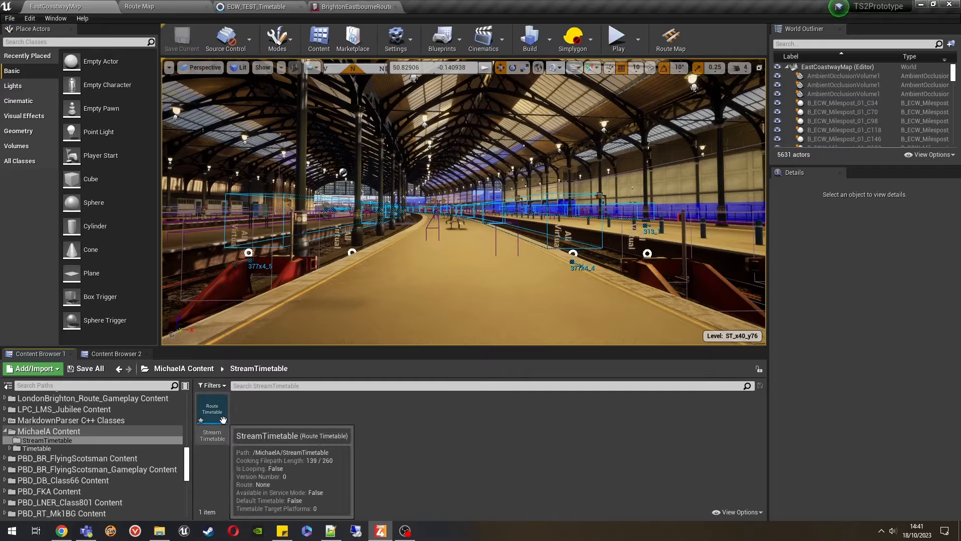
- Open the new StreamTimetable asset and set it as the Play In Editor timetable from the content browser
double_click(224, 425)
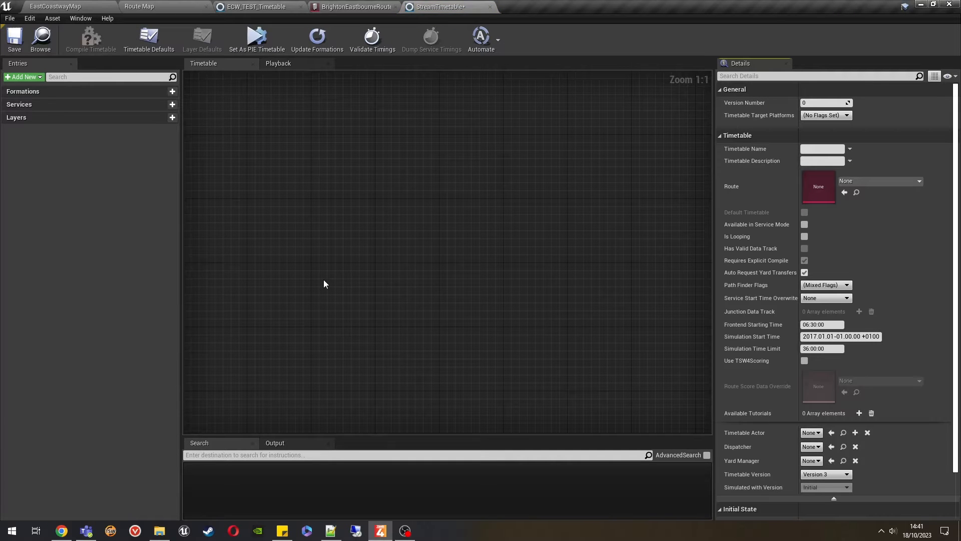
click(95, 5)
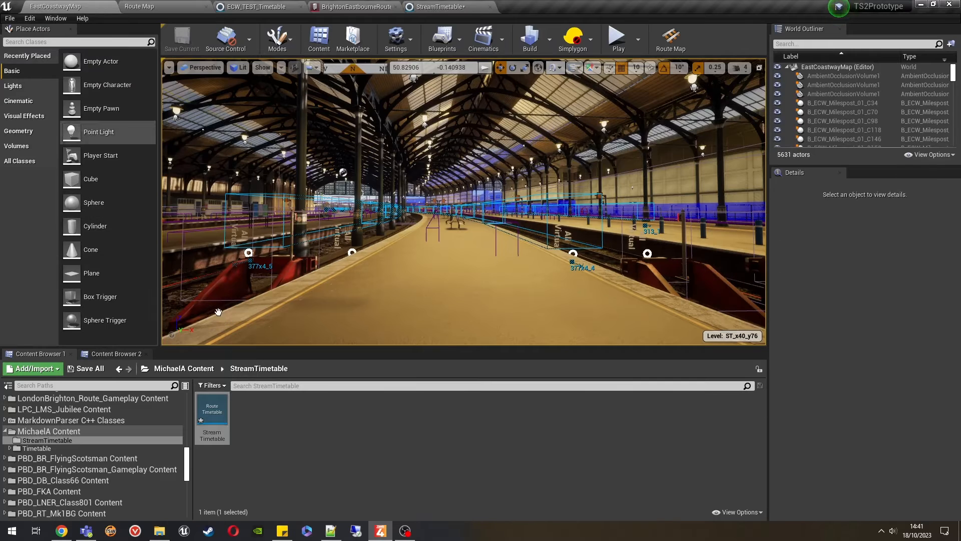
right_click(212, 410)
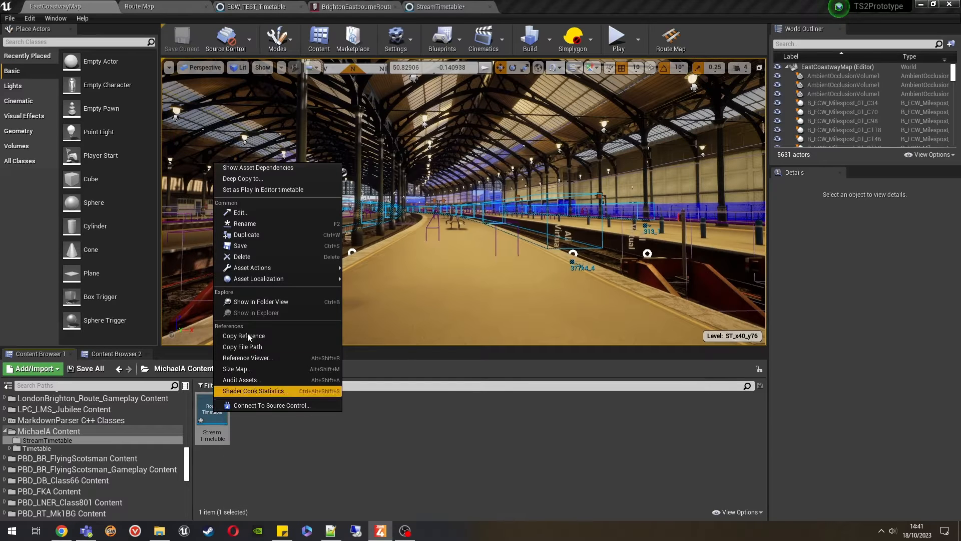
click(271, 190)
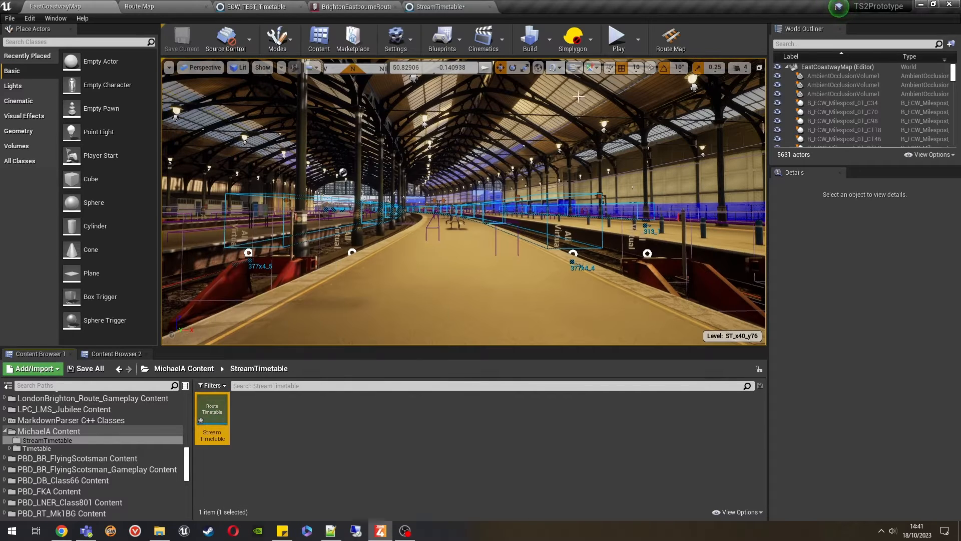
click(635, 46)
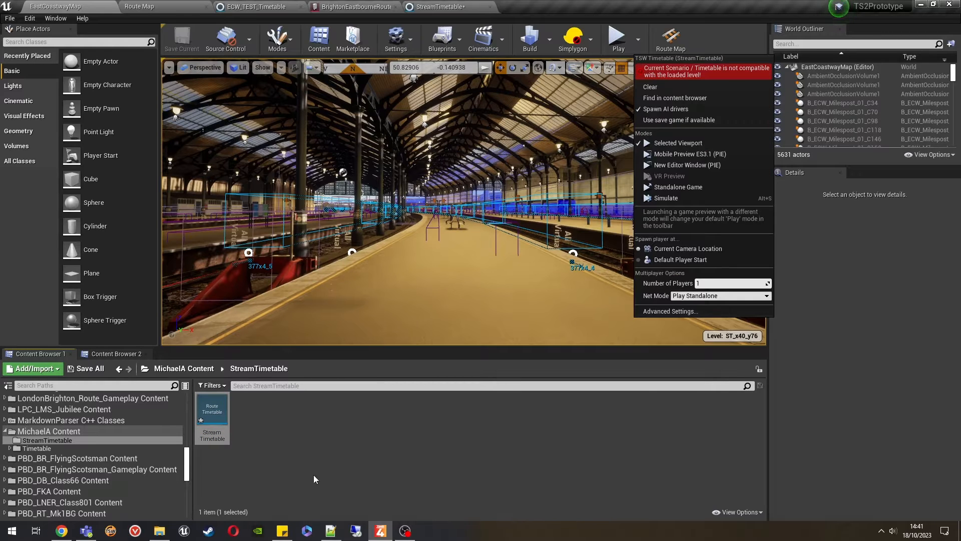
click(338, 470)
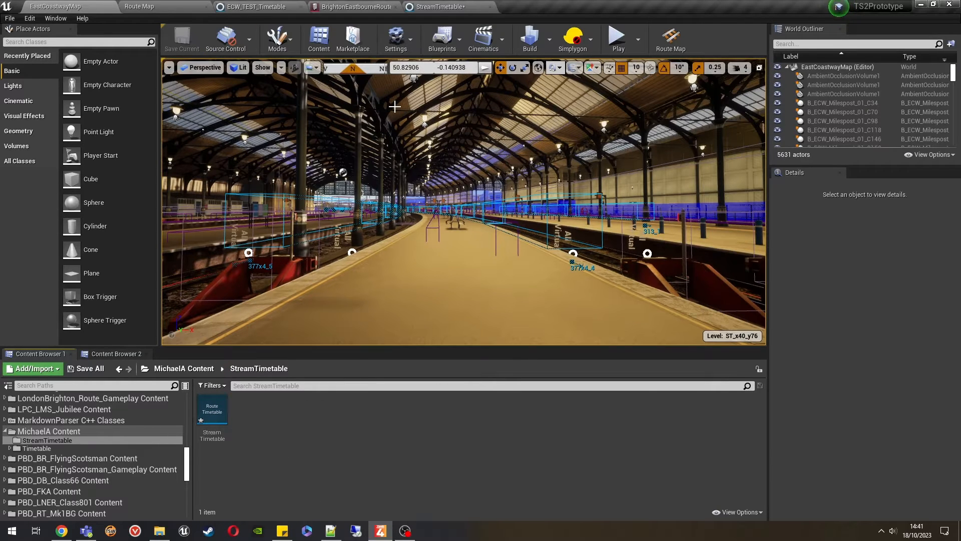
- Assign BrightonEastbourneRouteDefinition as the StreamTimetable's route and make the timetable available in service mode
click(437, 7)
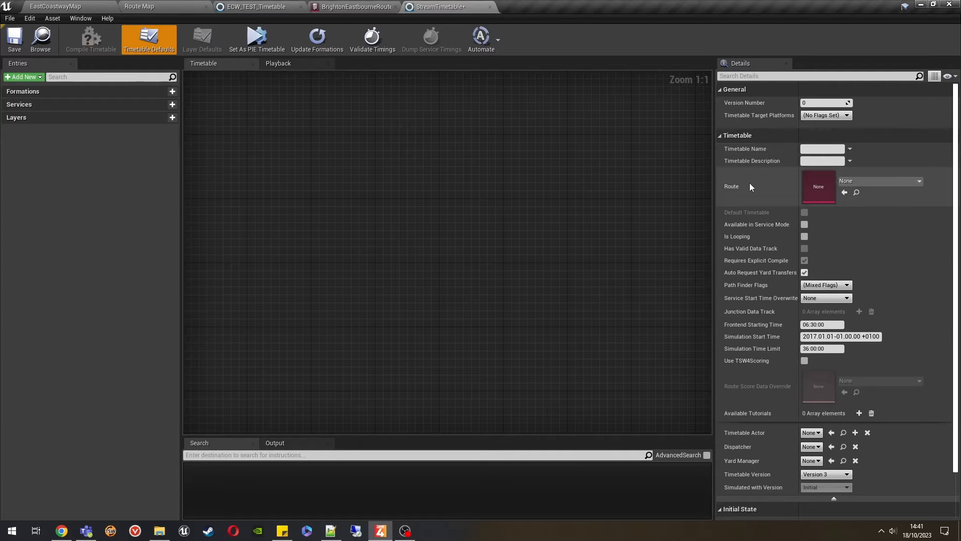
click(854, 186)
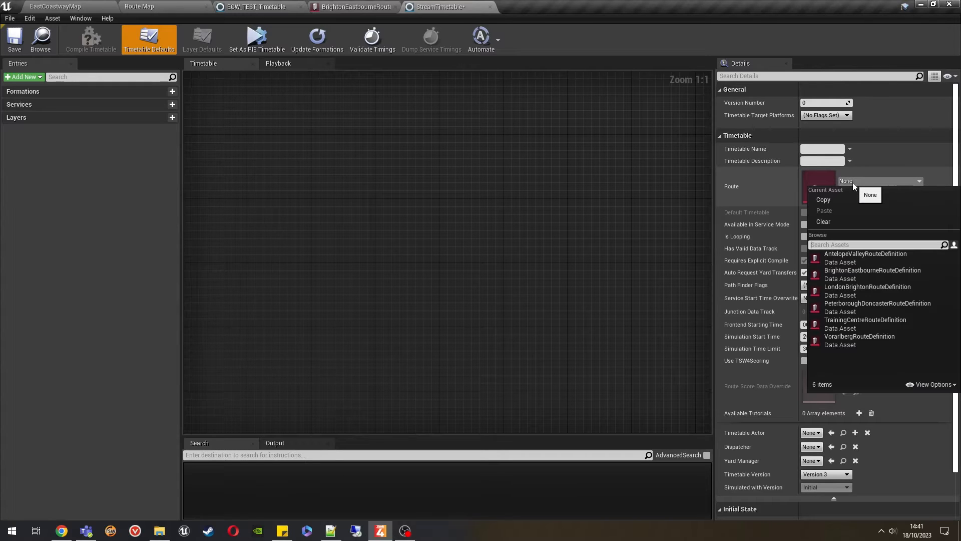
click(869, 272)
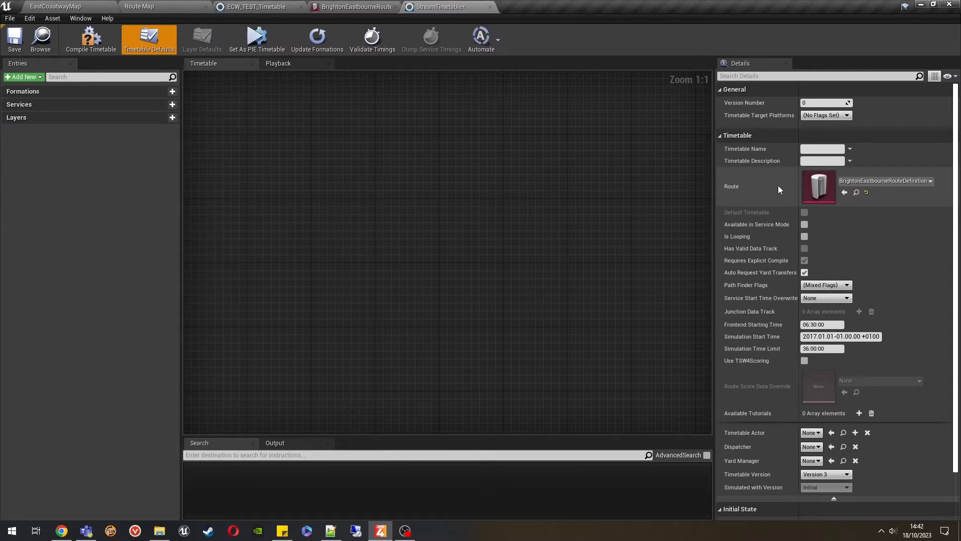
click(804, 224)
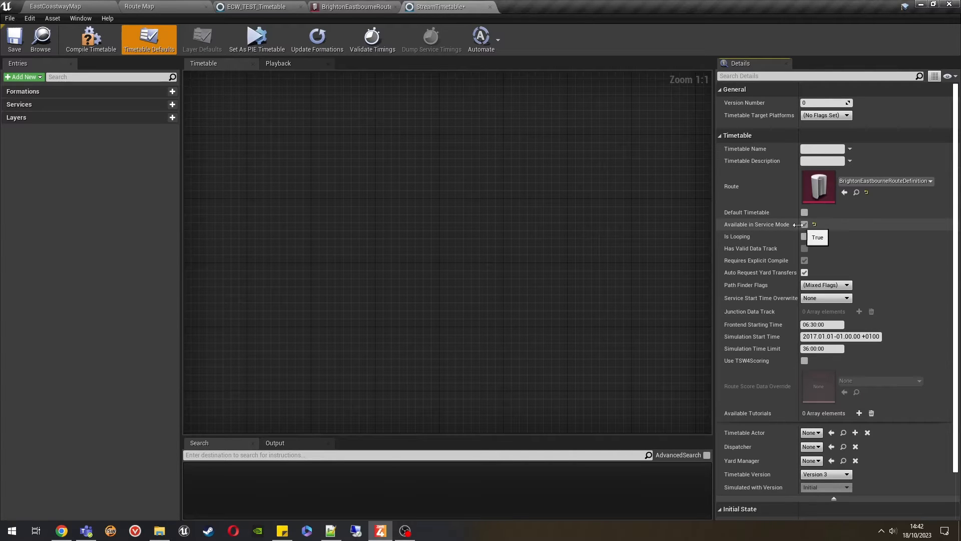
click(821, 285)
click(874, 282)
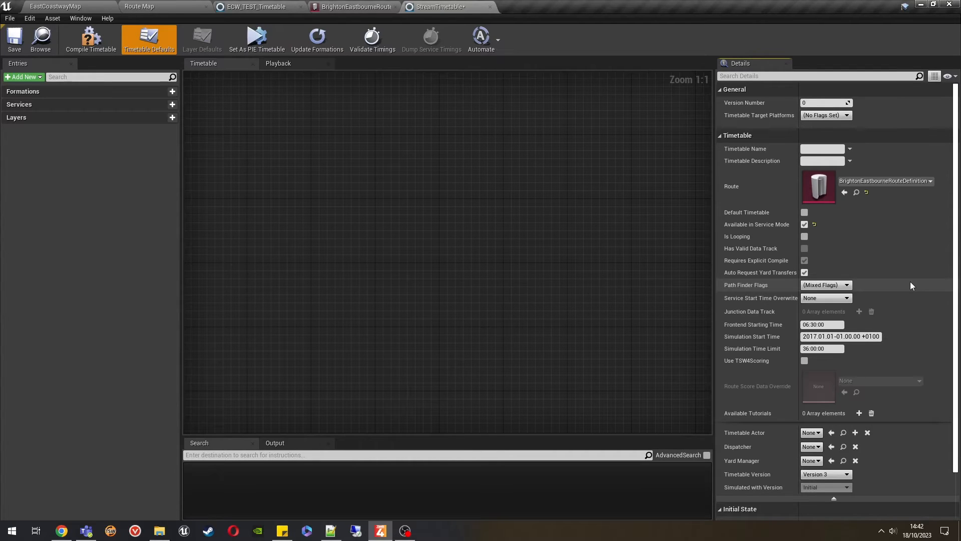
- Set the timetable's frontend starting time to 06:00:00
scroll(878, 293, down, 1)
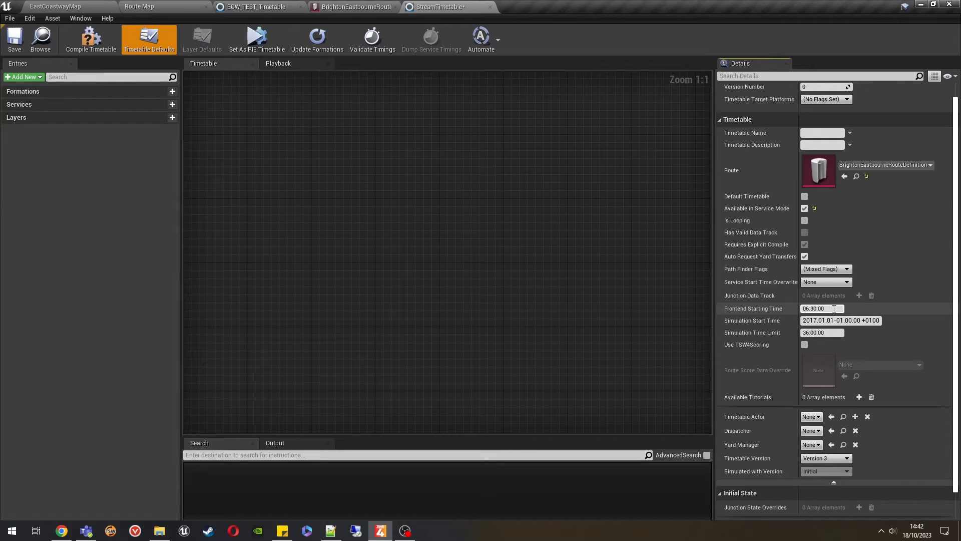
drag(823, 309, 812, 307)
text(0)
key(Return)
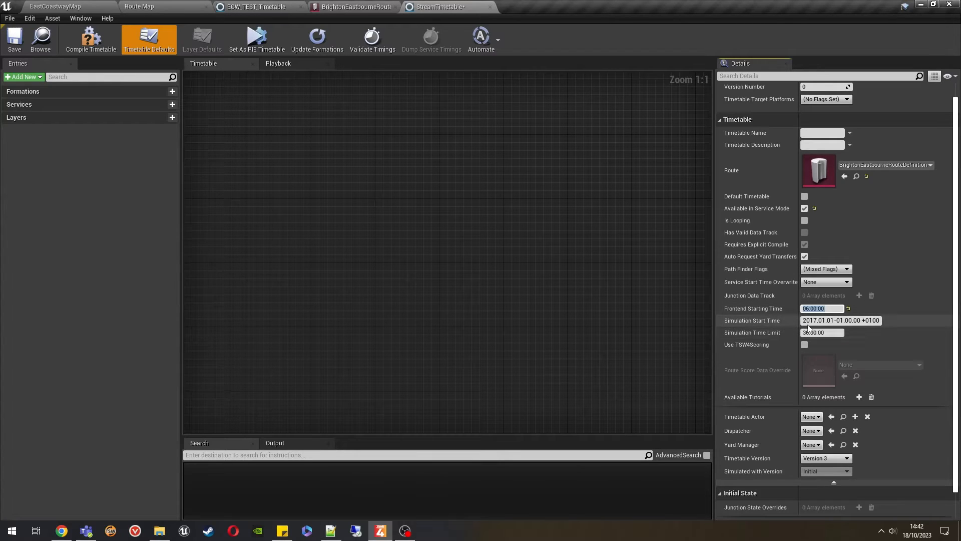
- Set the timetable's simulation start time to 2017.01.01-05.50.00 +0100
click(851, 320)
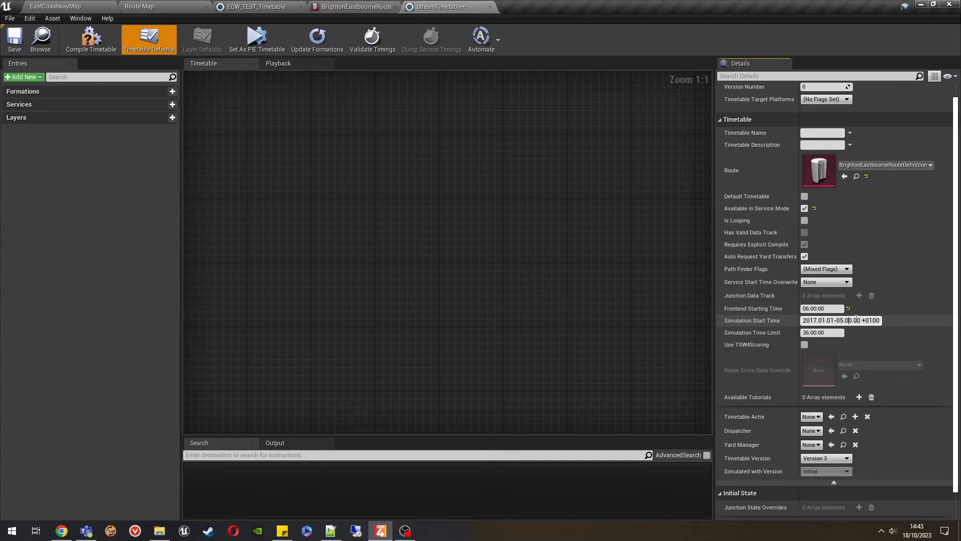
text(5)
key(Return)
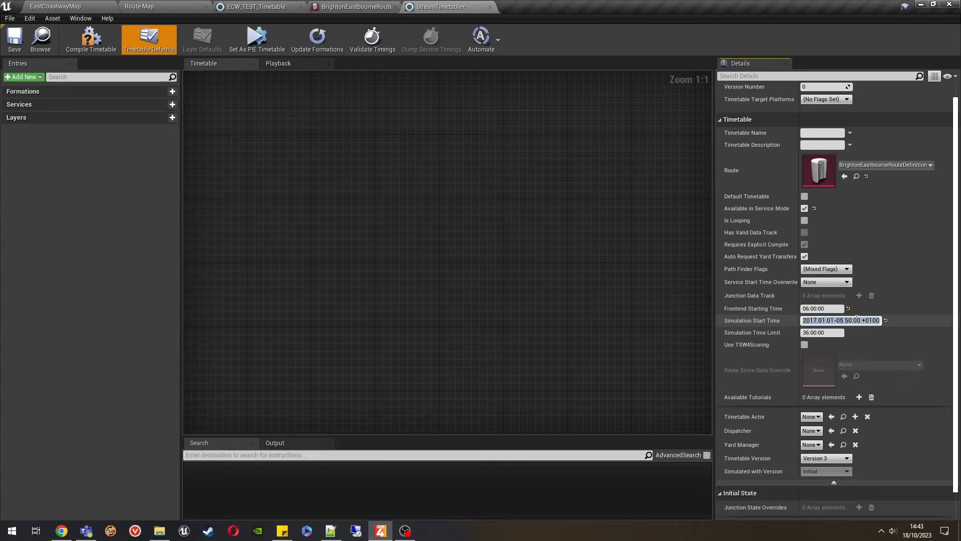
click(775, 331)
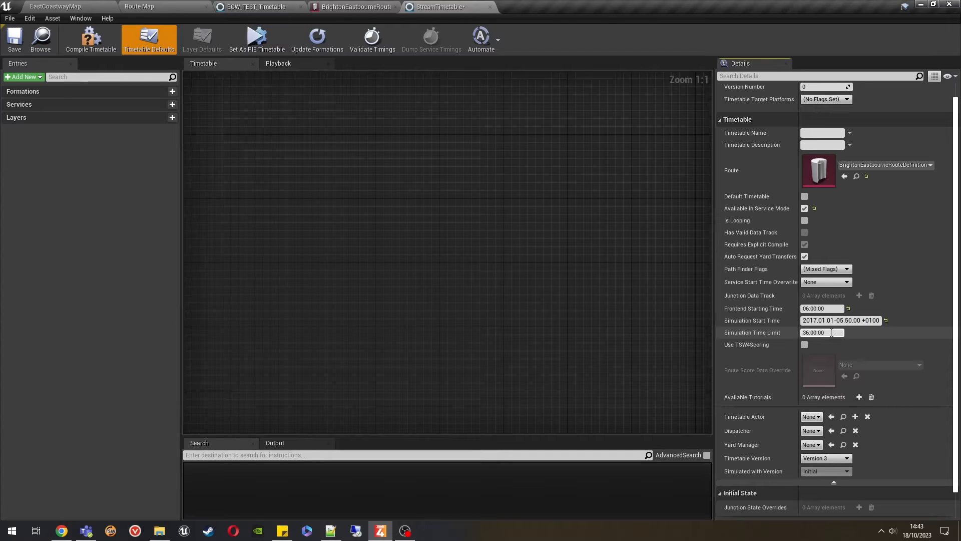
- Set the simulation time limit to 02:00:00 and enable Use TSW4Scoring for the timetable
click(809, 332)
text(24)
key(BackSpace)
key(BackSpace)
key(BackSpace)
text(2)
key(Return)
click(772, 349)
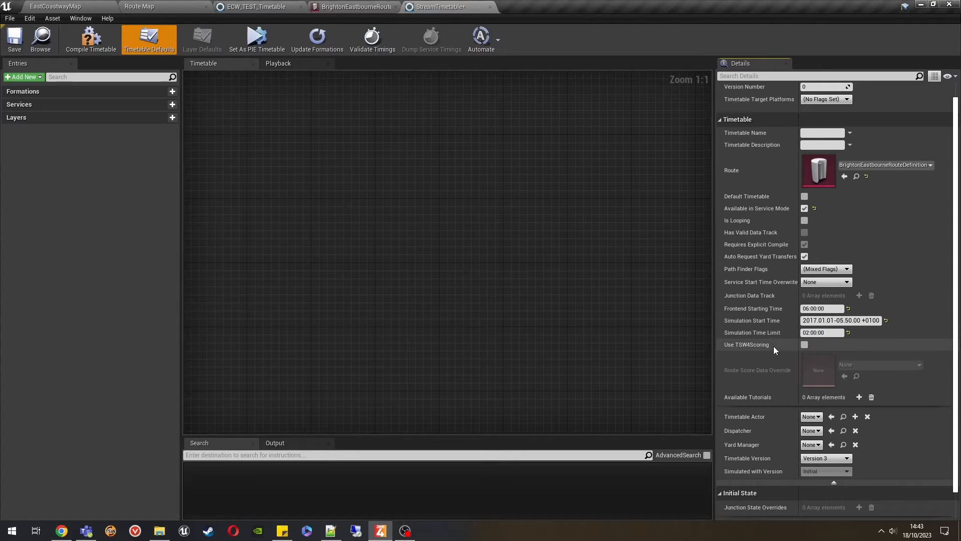
click(804, 344)
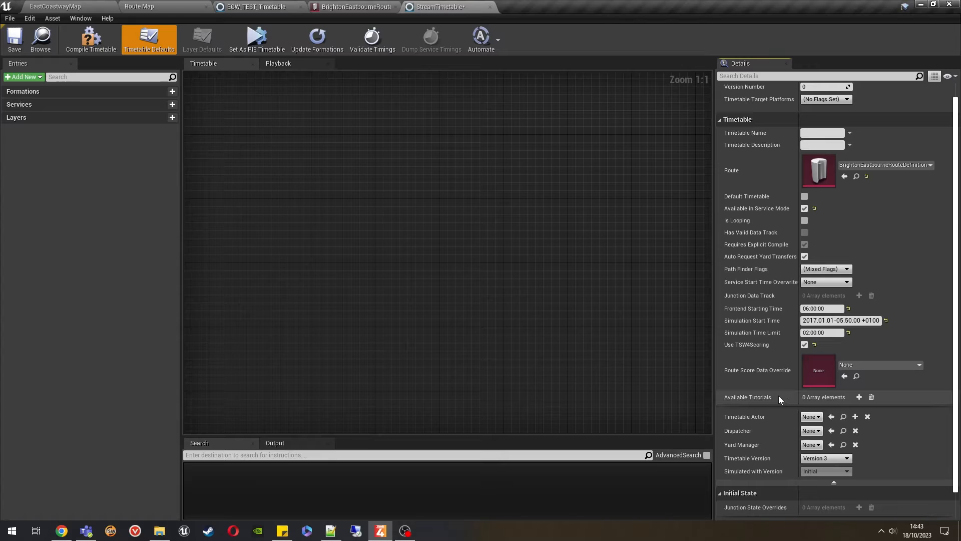
- Assign RouteTimetable as the timetable actor and DispatcherAIV3 as the dispatcher
scroll(779, 396, down, 3)
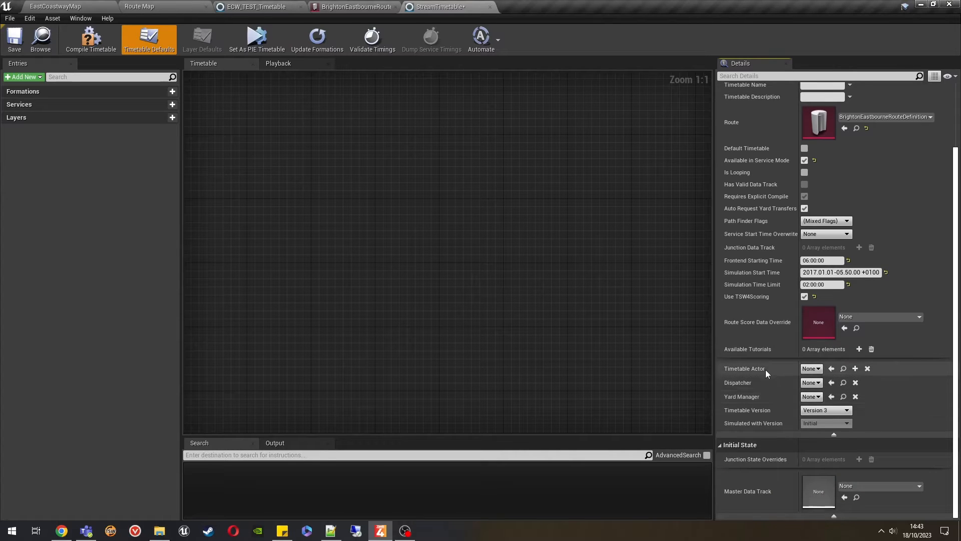
click(807, 369)
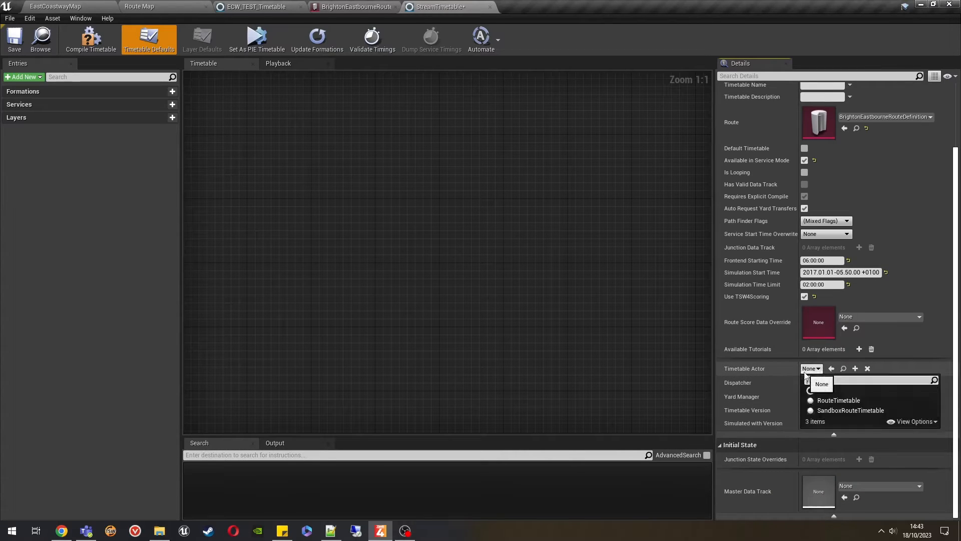
click(827, 401)
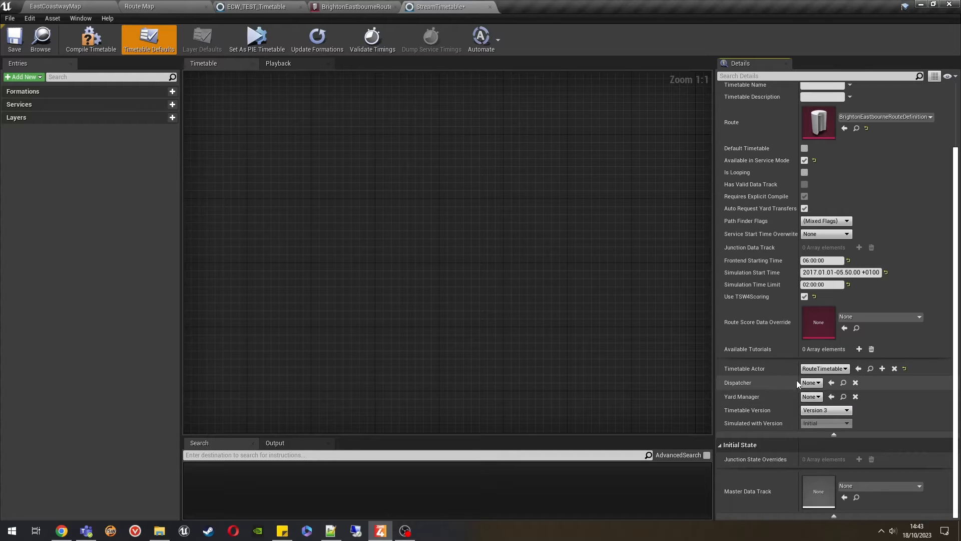
click(810, 382)
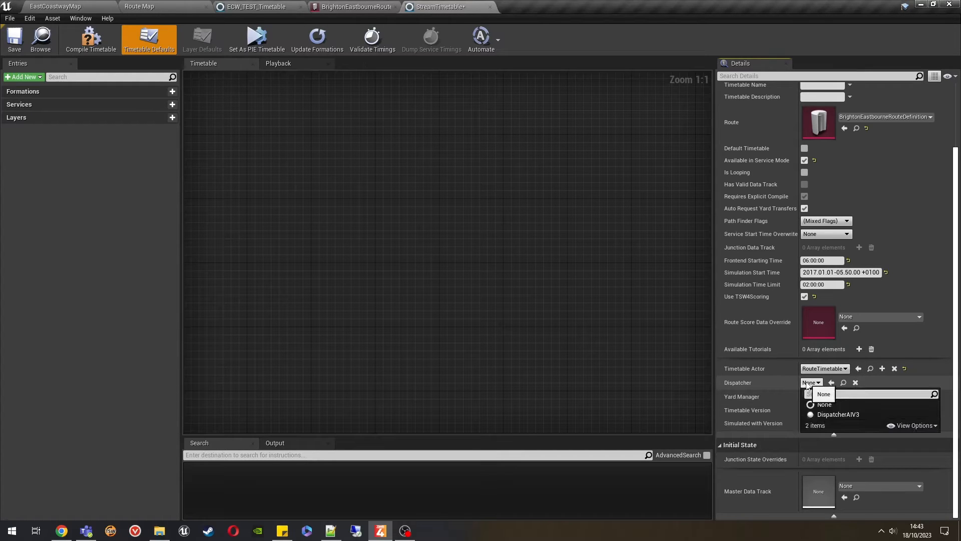
click(864, 414)
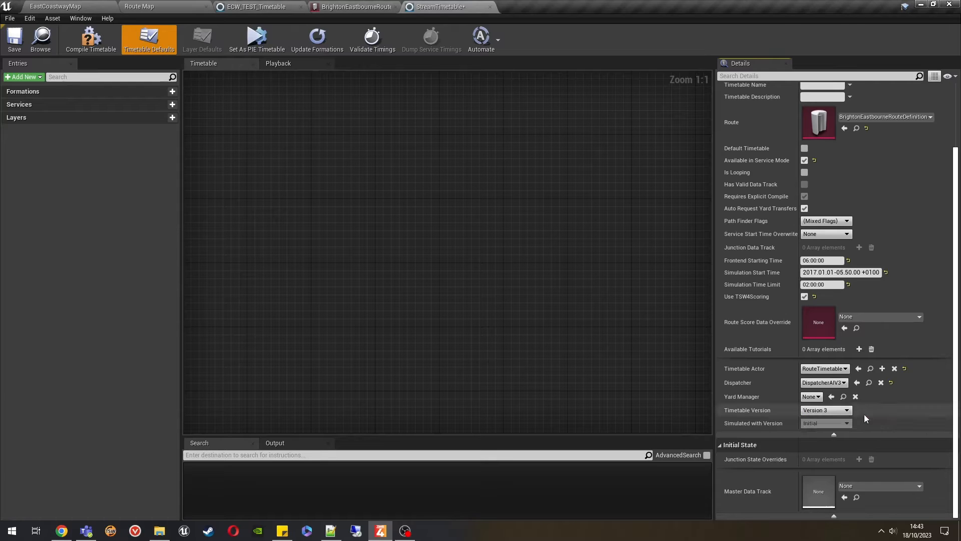
- Assign YardManagerAIV2 as the yard manager and set the timetable version to Version 7
click(810, 397)
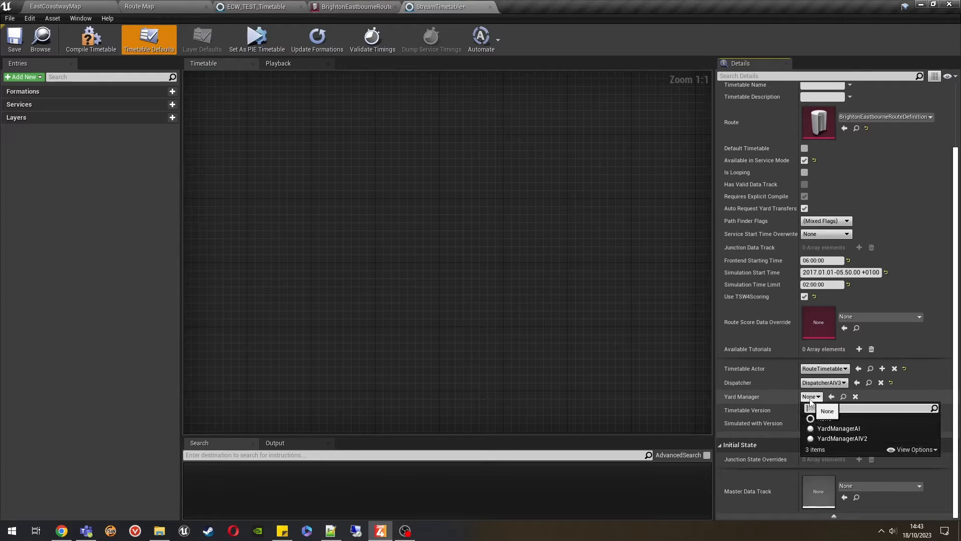
click(846, 438)
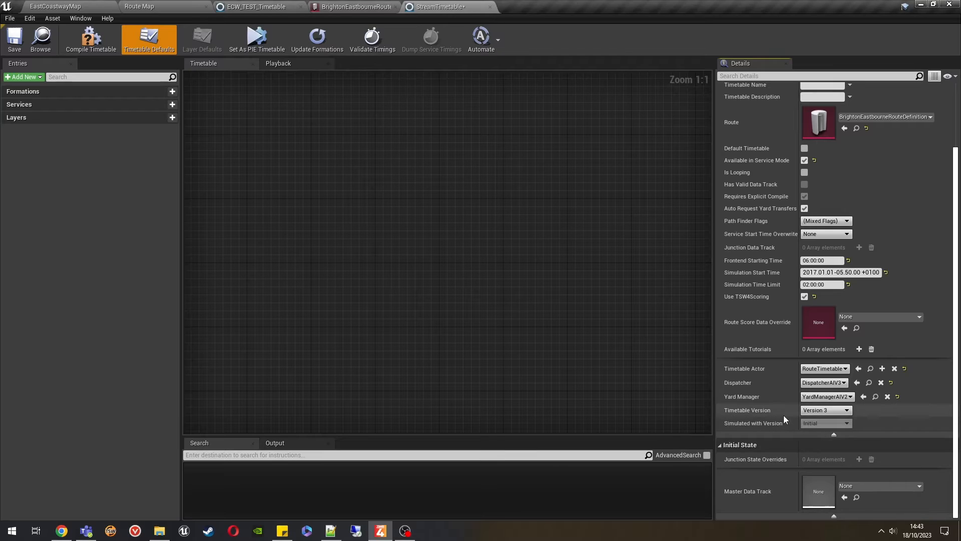
click(821, 410)
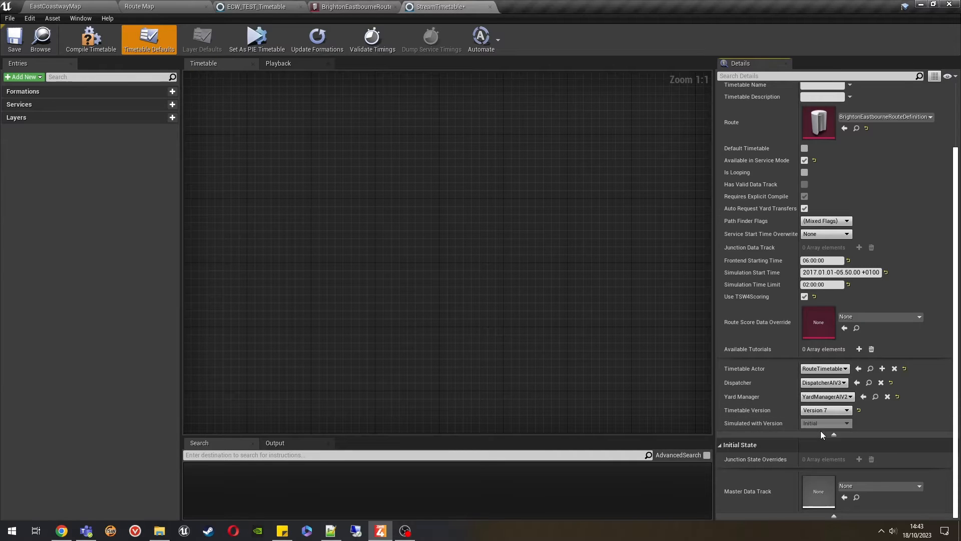
click(821, 431)
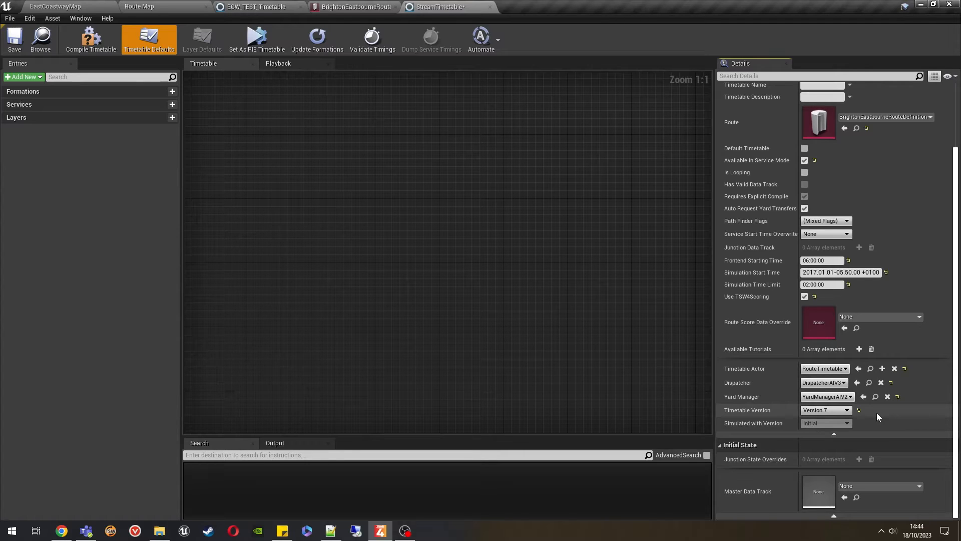
scroll(877, 416, up, 3)
scroll(876, 413, down, 3)
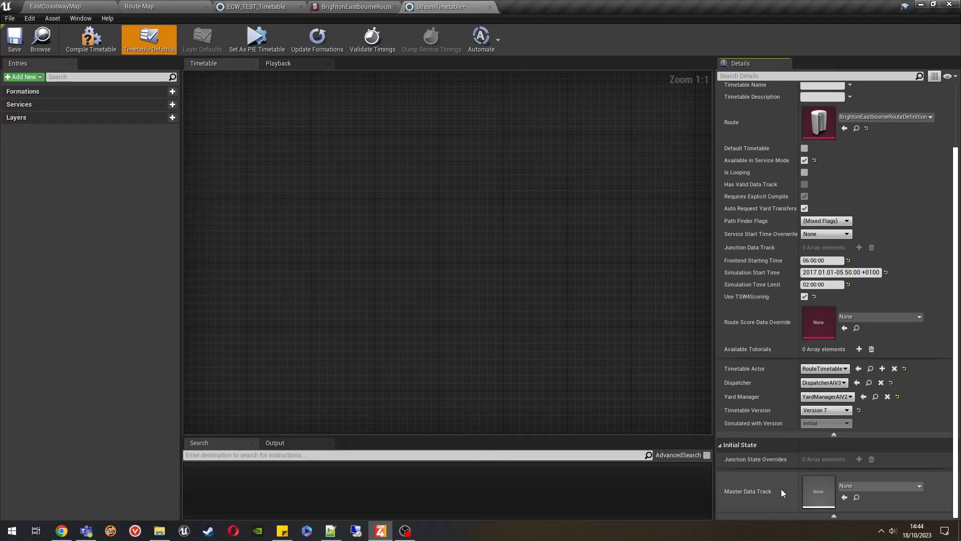
- Enable PC, PS4 and Xbox One as the timetable's target platforms
scroll(781, 488, up, 3)
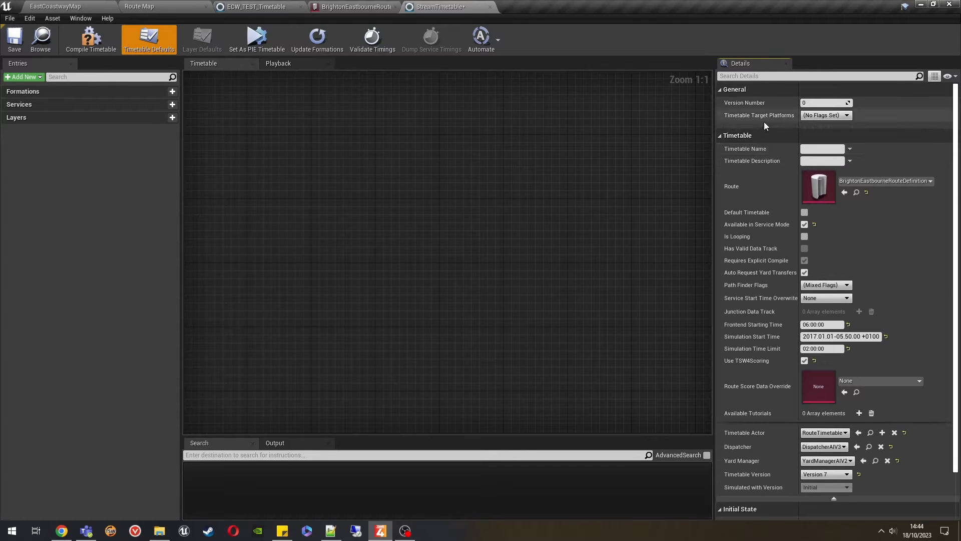
click(824, 116)
click(815, 126)
click(816, 137)
click(822, 149)
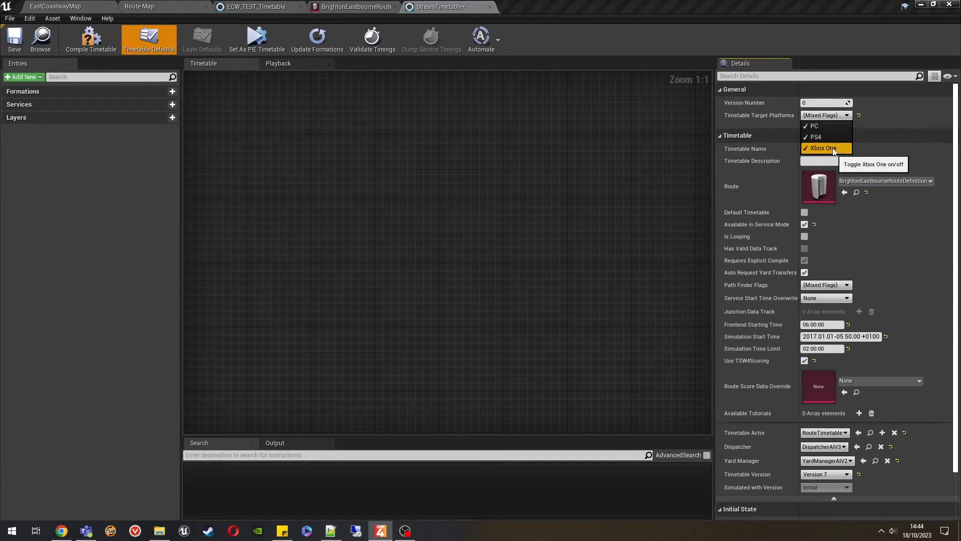
click(890, 112)
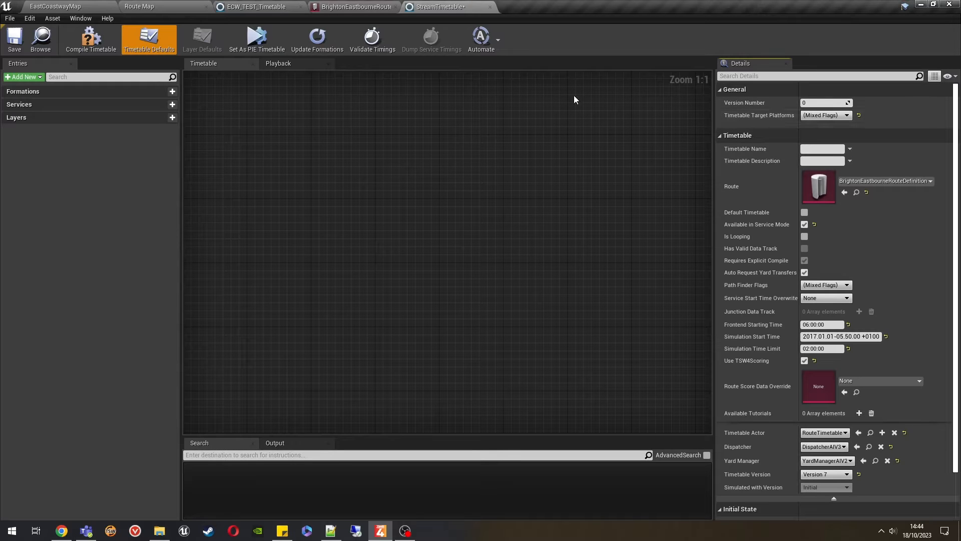
- Compile the StreamTimetable timetable and save it
click(101, 46)
click(14, 41)
- Create a new formation node in the empty timetable graph
scroll(357, 253, down, 1)
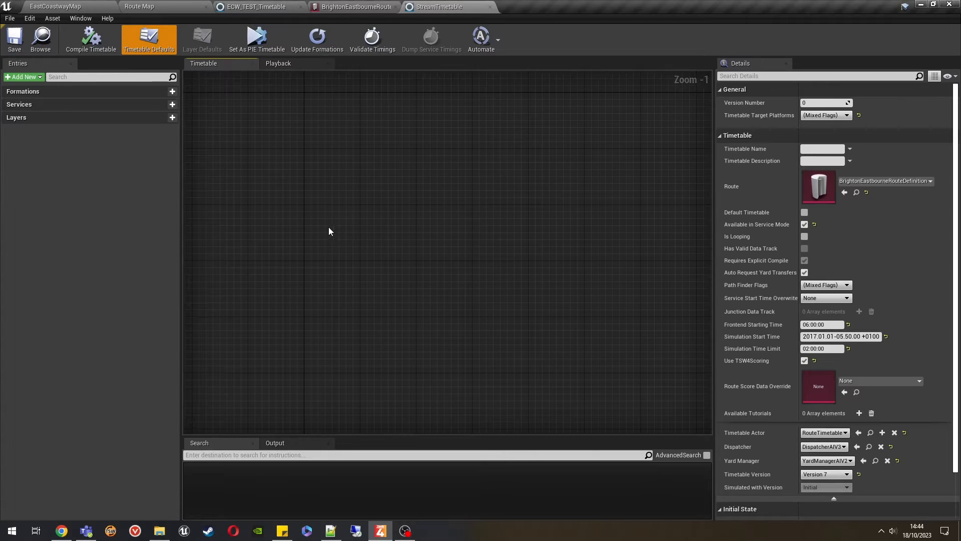
right_click(328, 228)
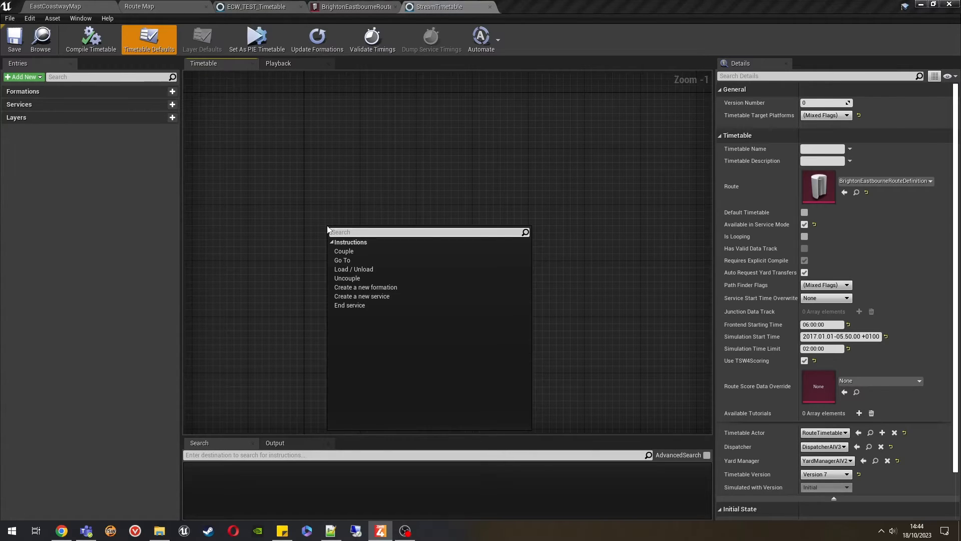
click(345, 290)
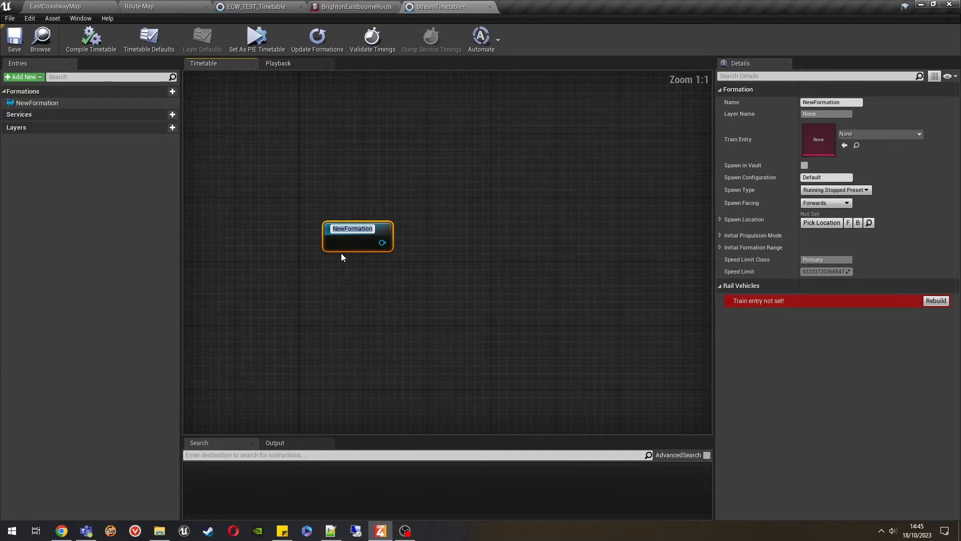
key(Return)
right_click(422, 222)
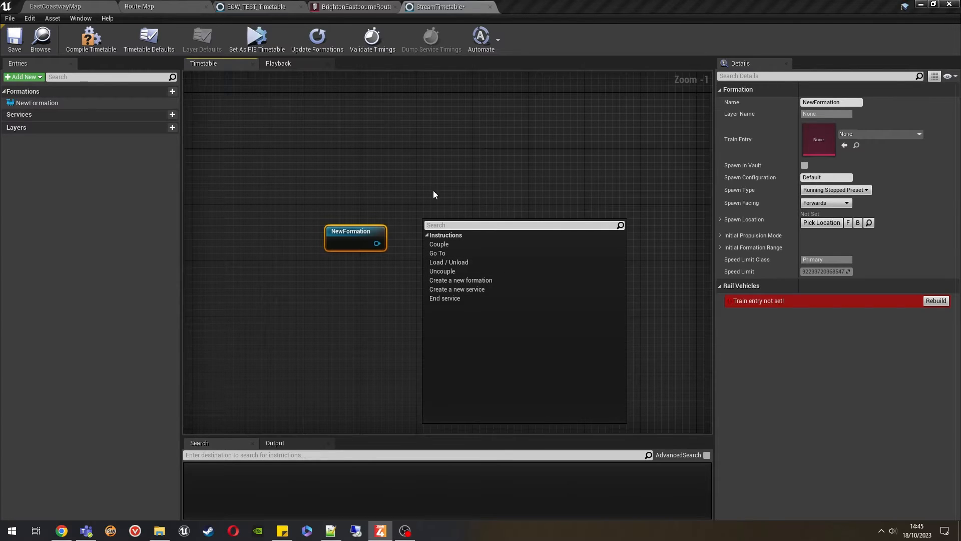
click(394, 188)
- Rename the new formation 377x6_1 and shift its node slightly up and to the left in the graph
click(352, 240)
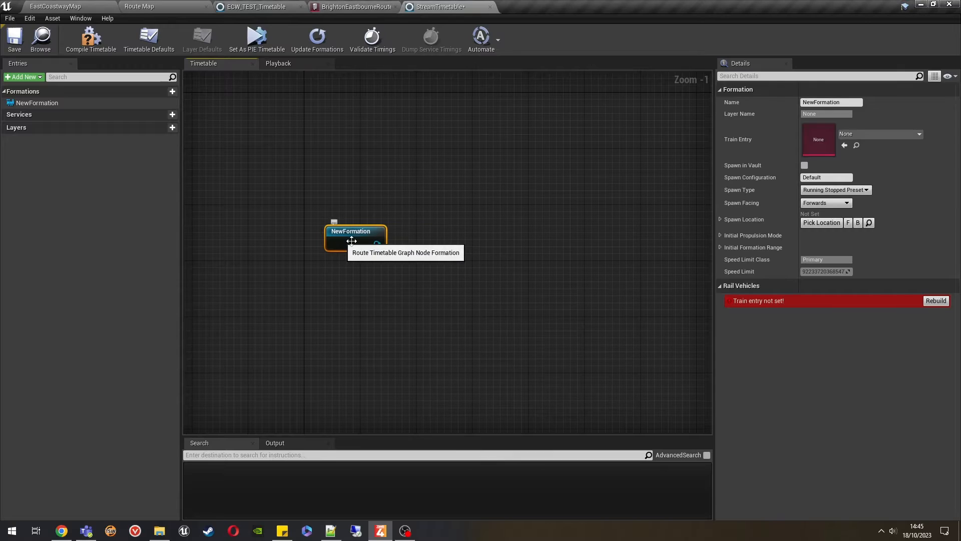
click(834, 102)
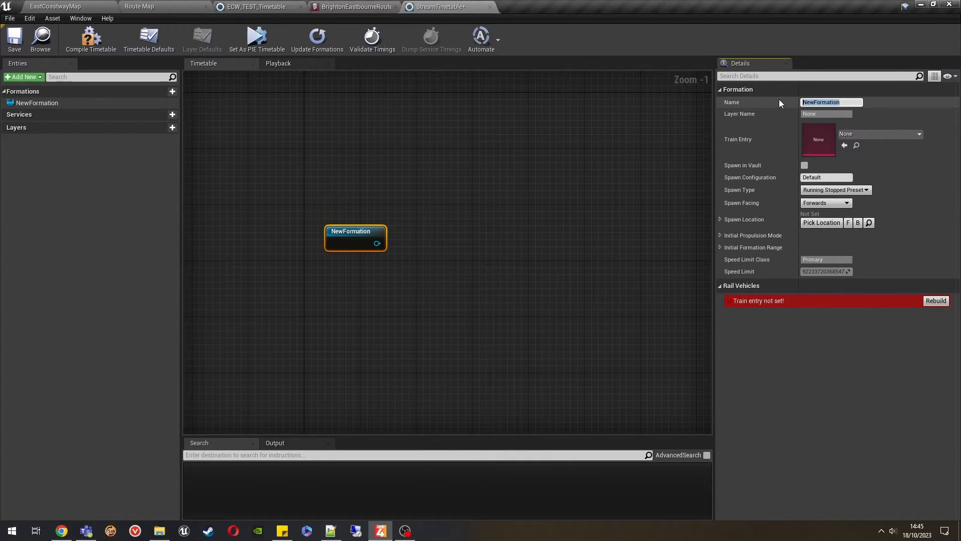
text(377x6_1)
key(Return)
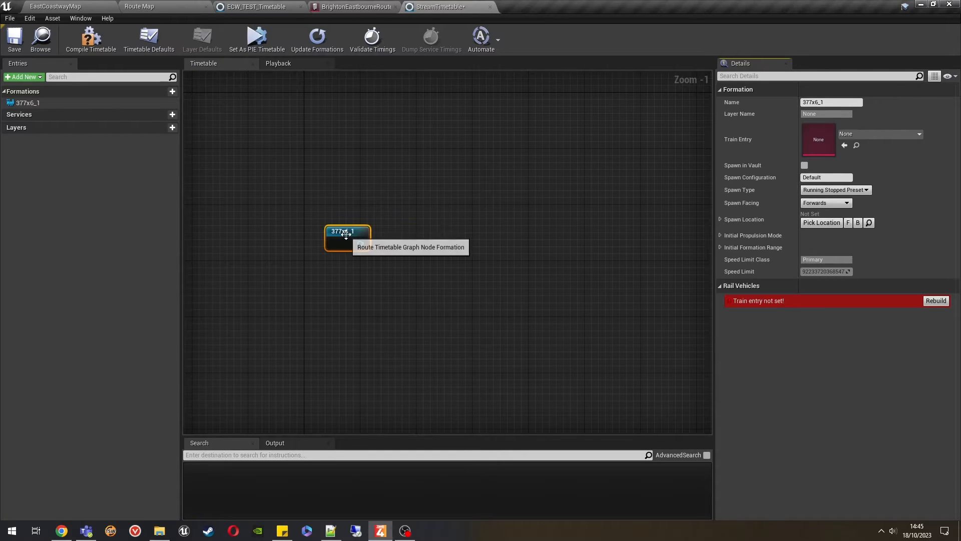
drag(360, 236, 340, 221)
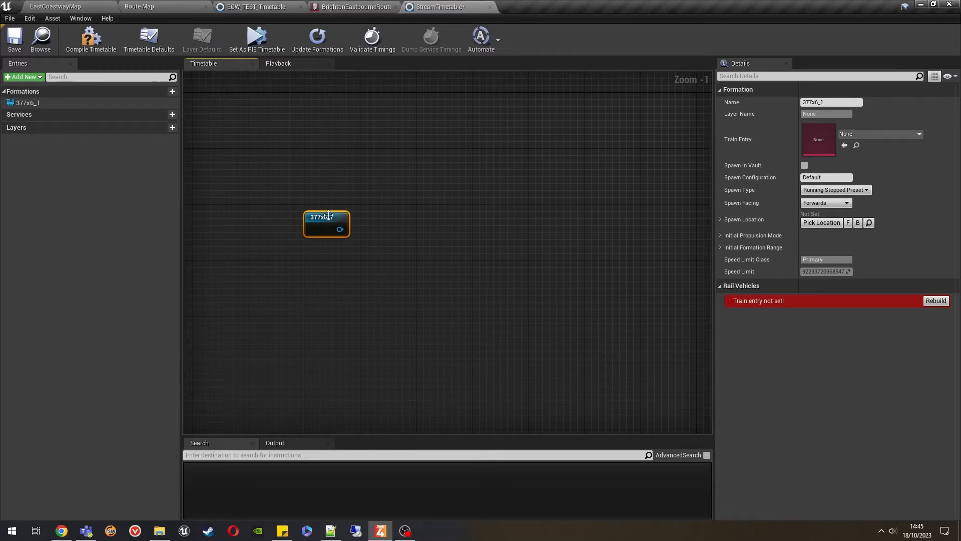
- Create a new service linked from the output of formation 377x6_1 and name it Service_1
drag(338, 229, 402, 229)
click(451, 264)
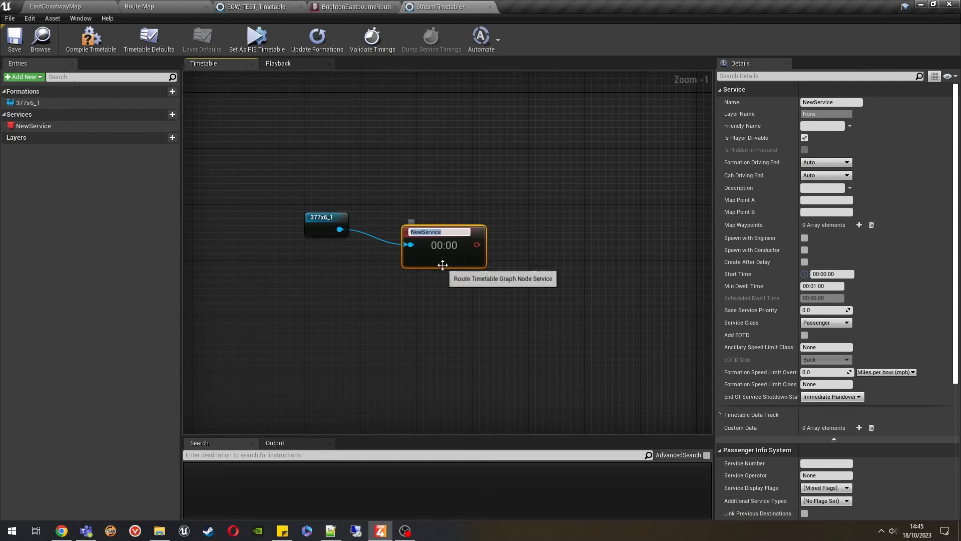
click(828, 102)
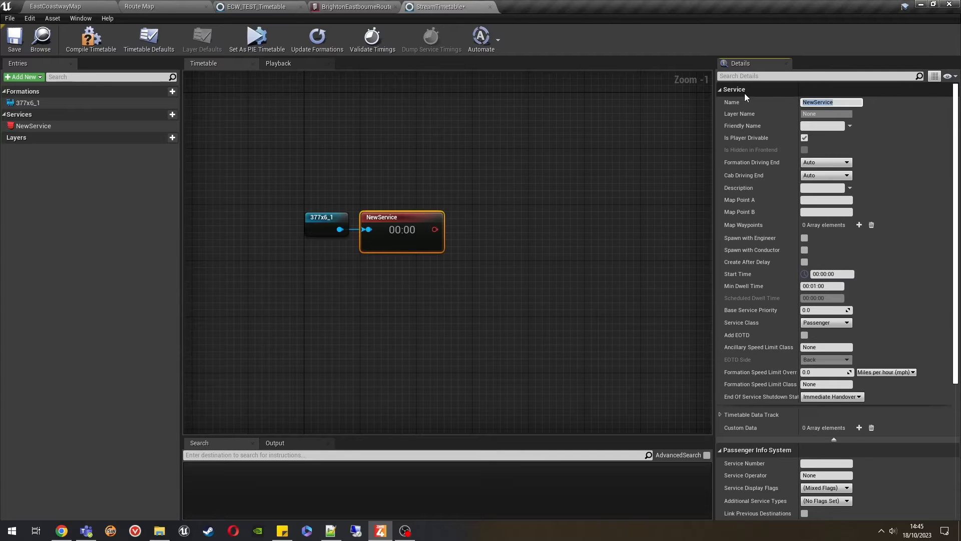
text(Service_1)
key(Return)
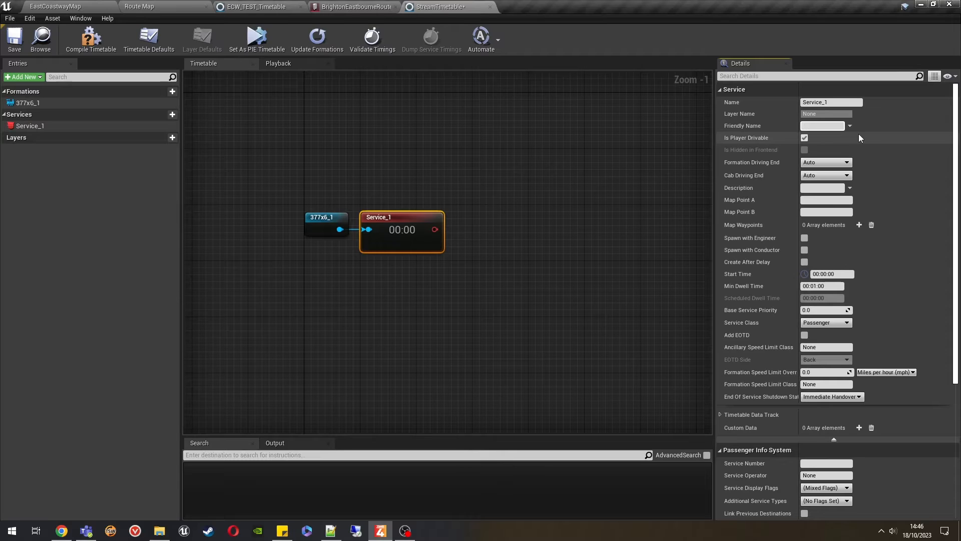
- Set Service_1's friendly name to Brighton-Lewes and its description to "Drive this service from Brighton to Lewes."
text(righton-Lewes)
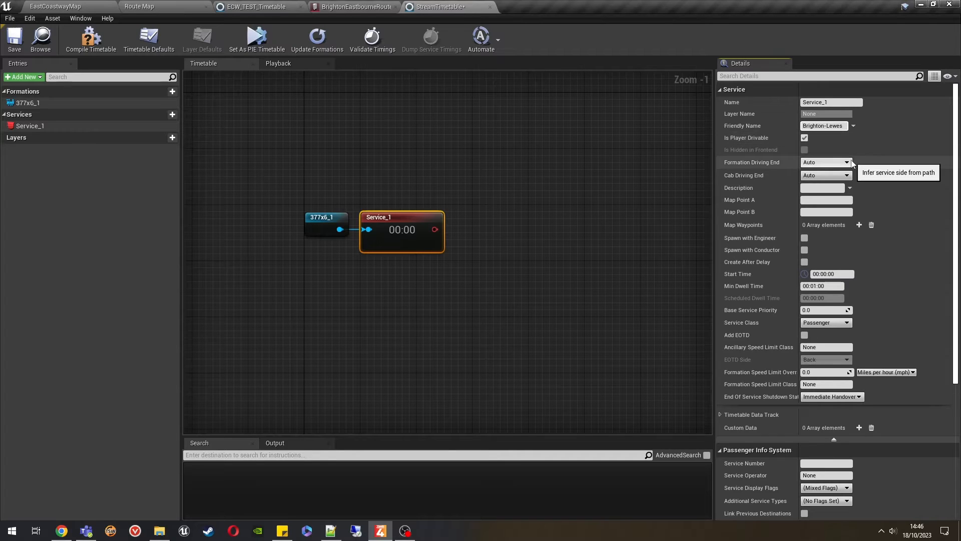
click(821, 188)
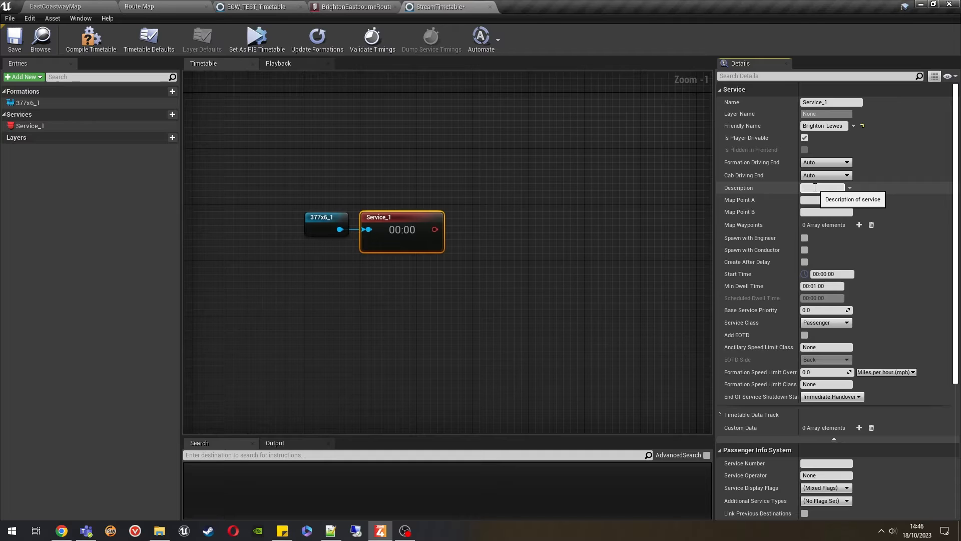
text(Dive this)
key(BackSpace)
key(BackSpace)
key(BackSpace)
key(BackSpace)
text(rive this service from Brighton to Lewes)
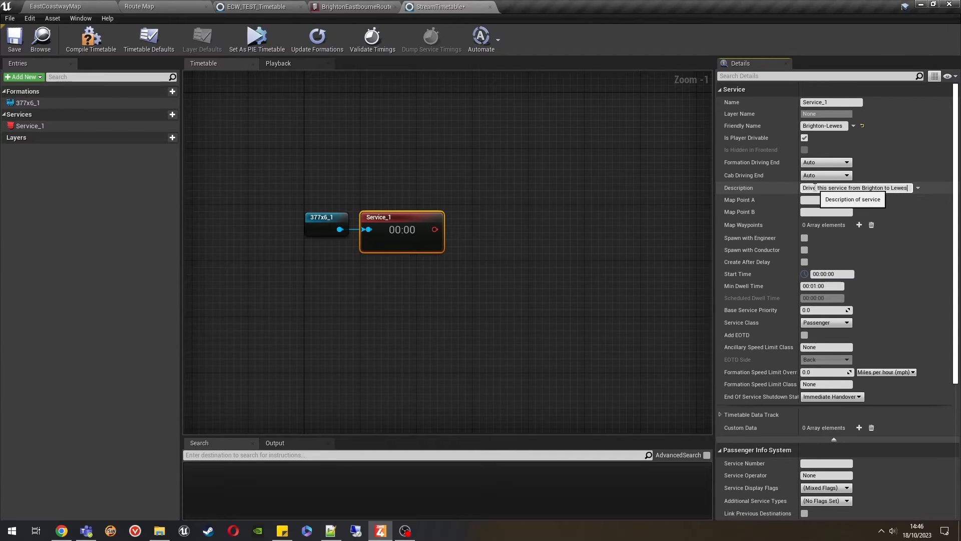
text(.)
click(759, 200)
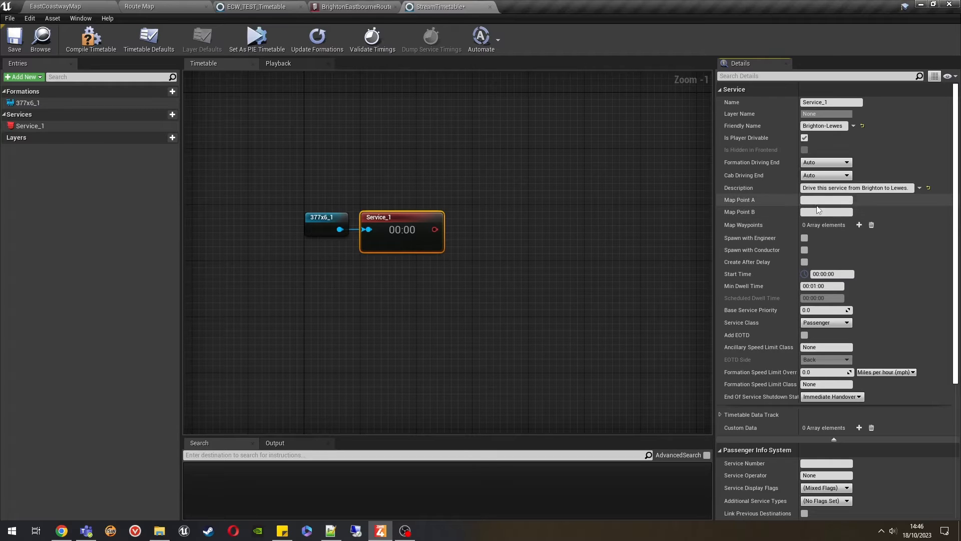
- Find the ECW_StationDirectory asset in the BrightonEastbourne content and view its list of stations
click(841, 199)
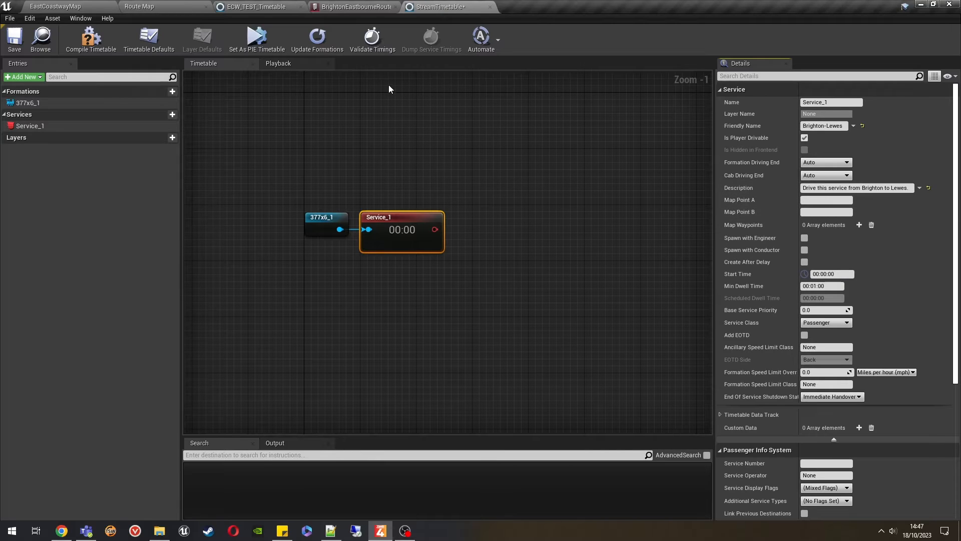
click(68, 6)
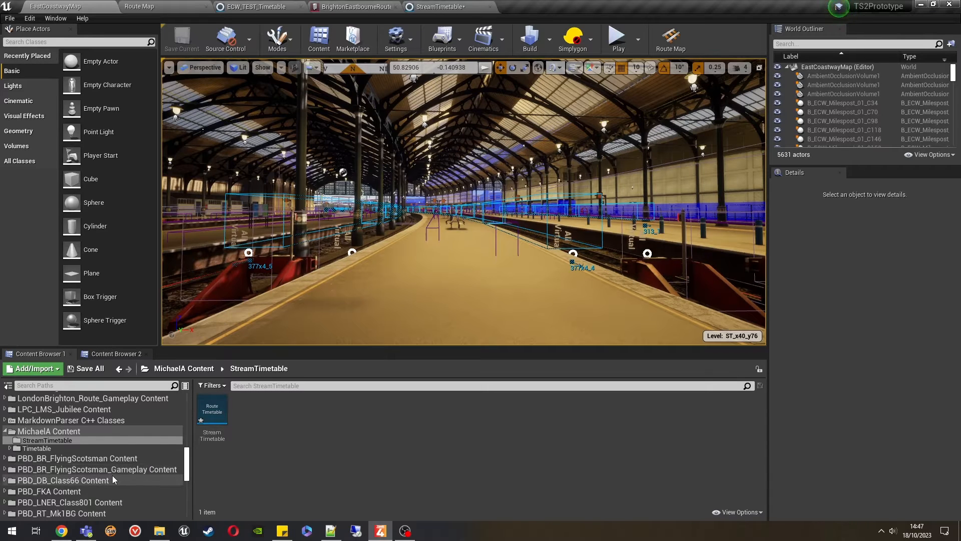
scroll(113, 479, up, 4)
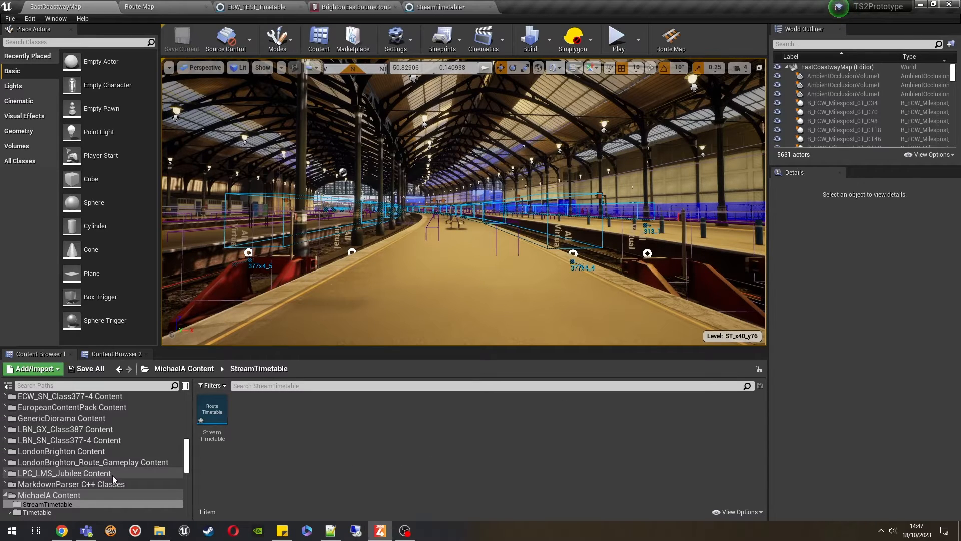
scroll(112, 475, up, 8)
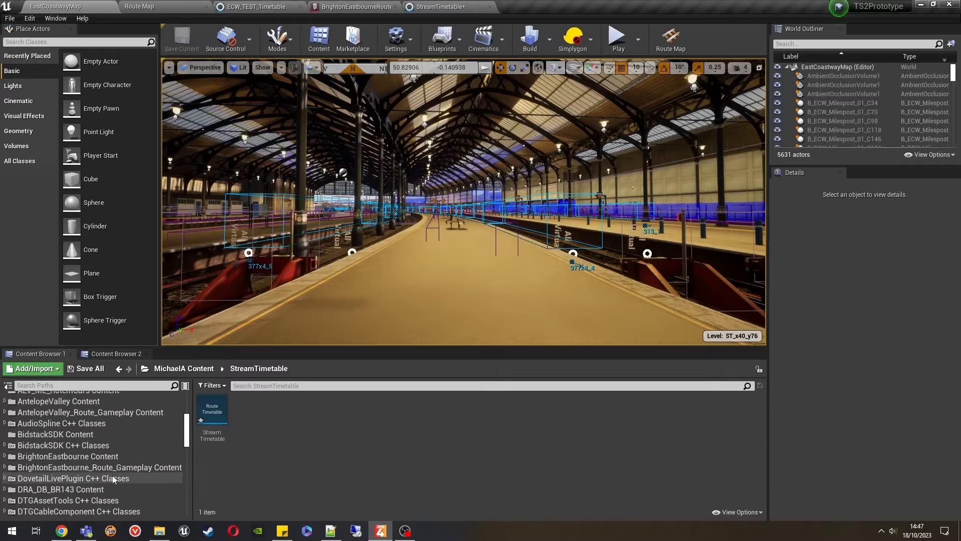
click(103, 457)
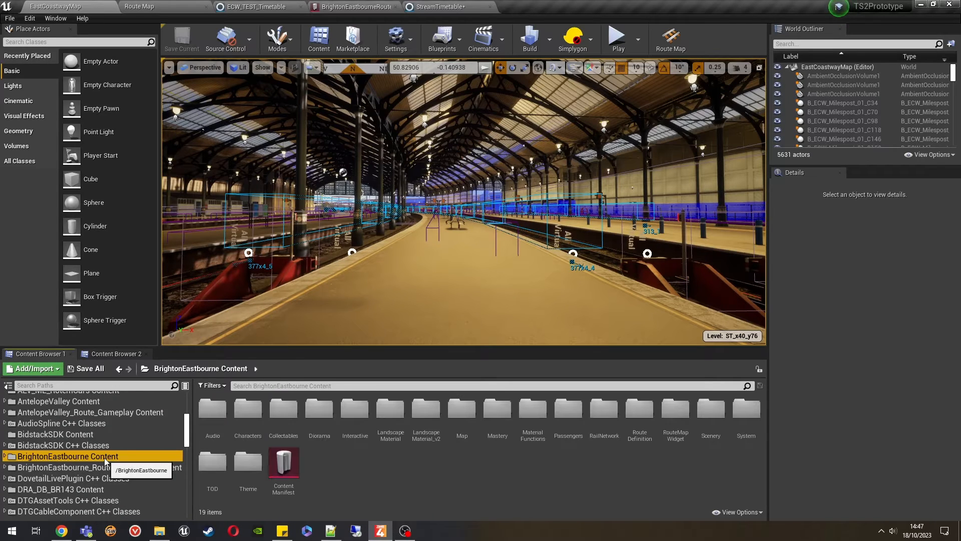
click(351, 386)
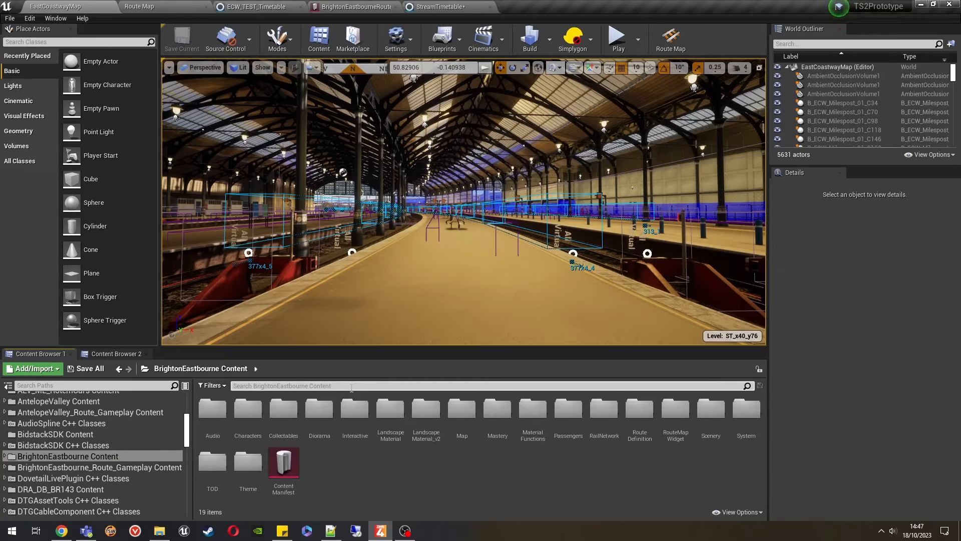
text(stati)
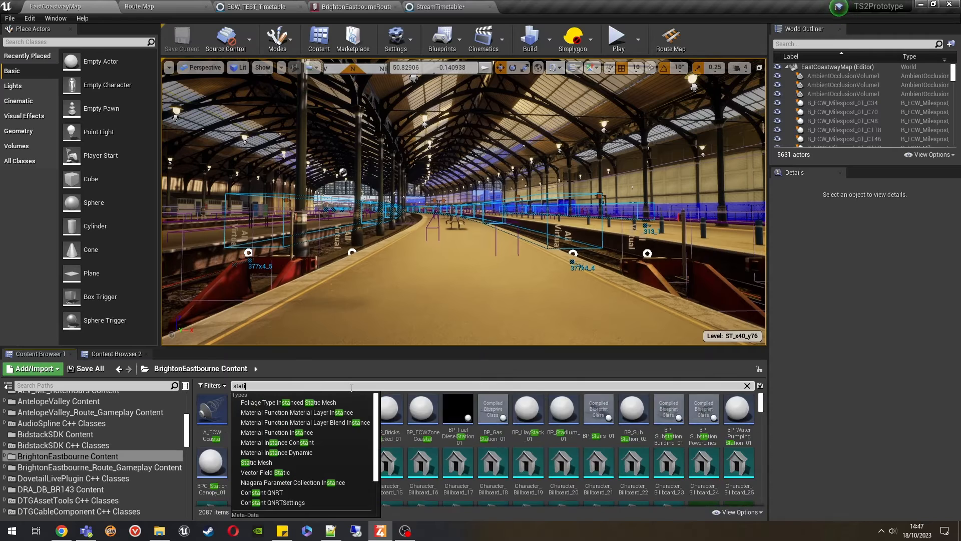
text(on dir)
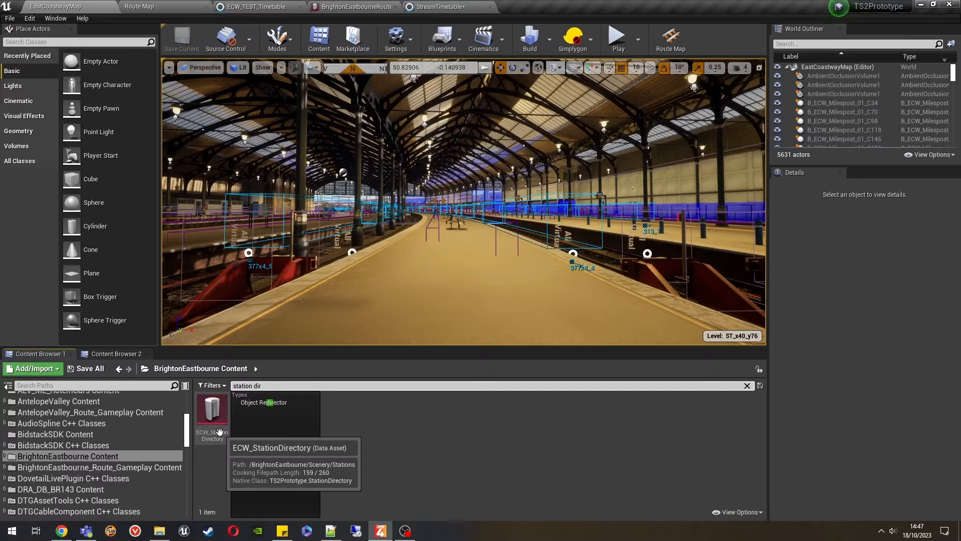
double_click(220, 431)
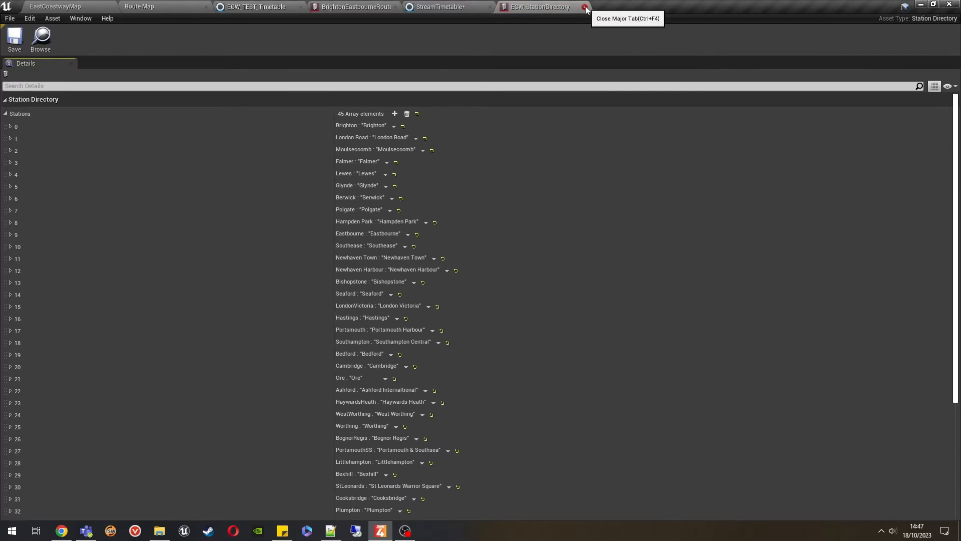
click(584, 9)
- Find the route definition in the BrightonEastbourne content with the search term "route" and examine its spawn points and route details
click(62, 6)
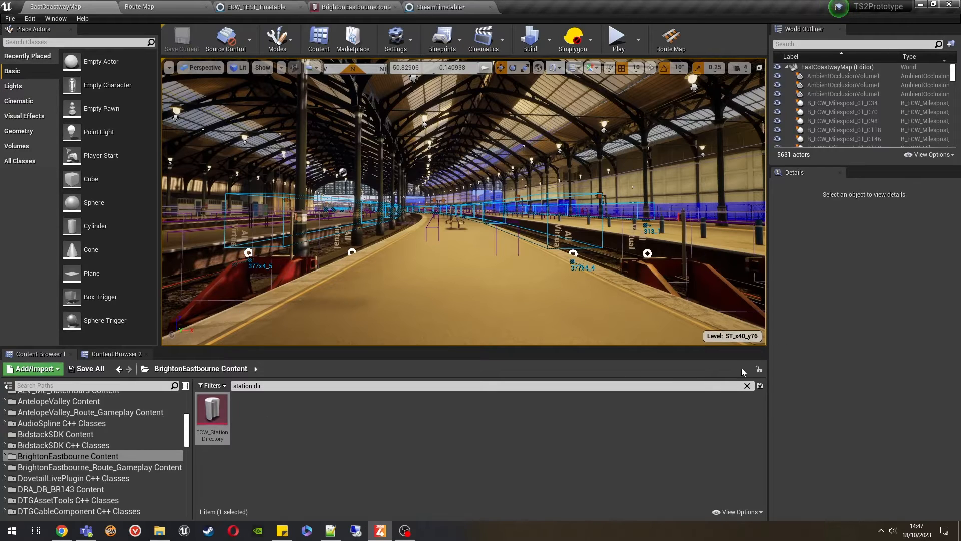
click(747, 385)
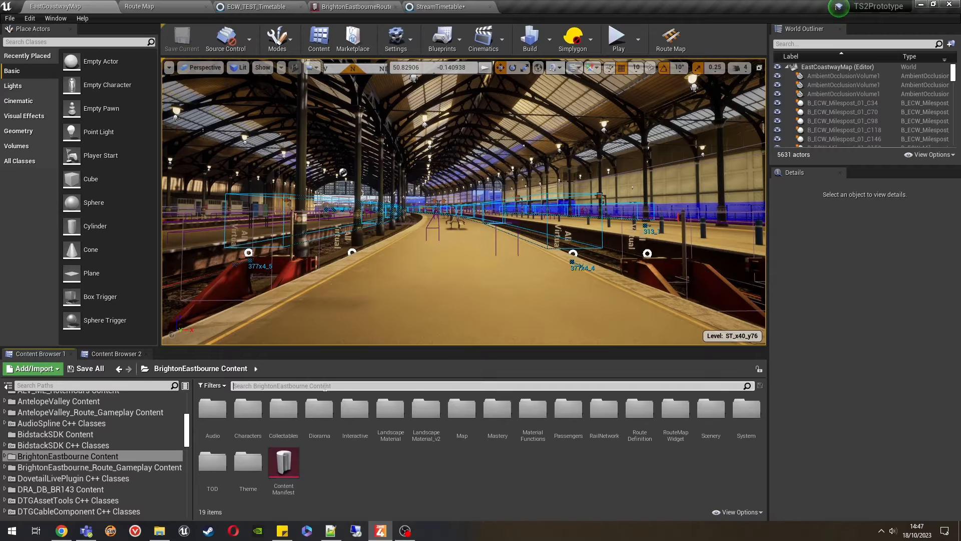
text(route)
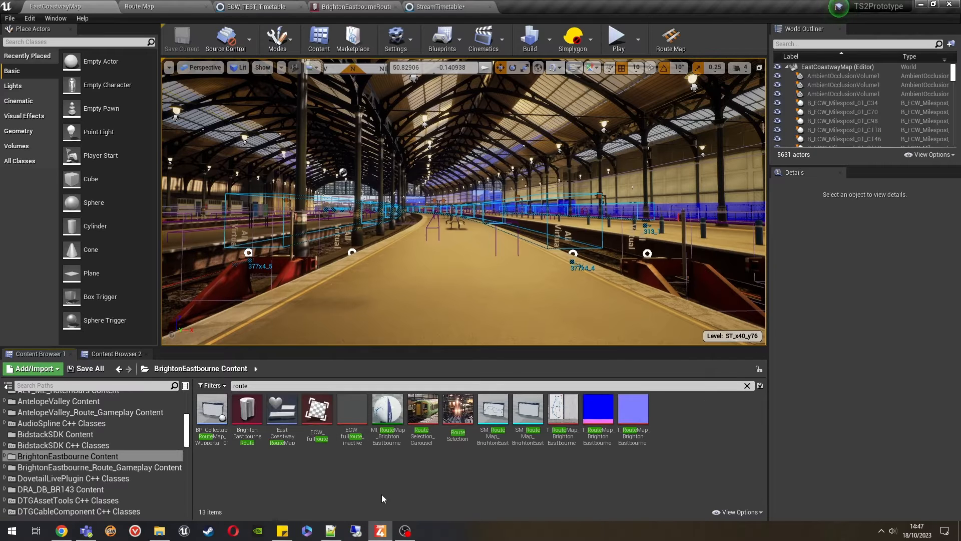
double_click(253, 432)
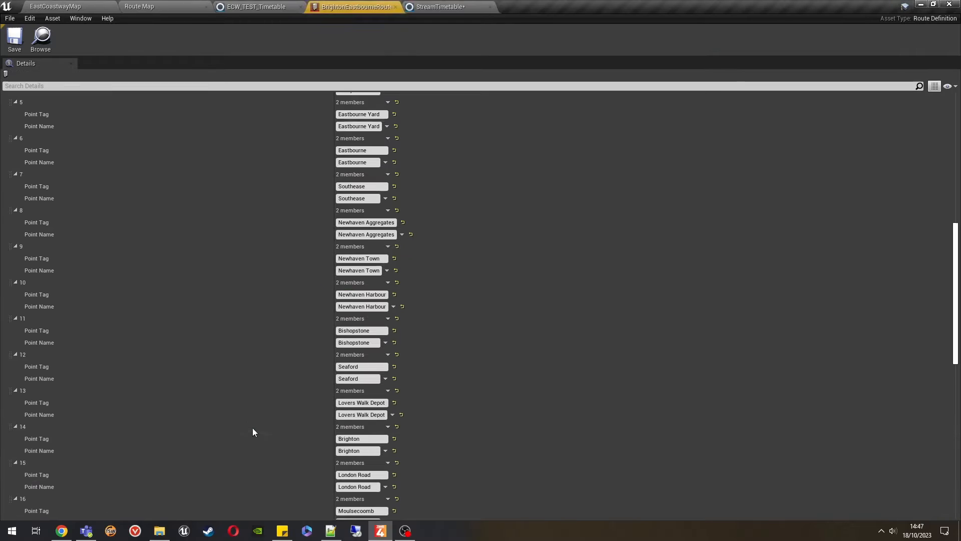
scroll(253, 367, up, 10)
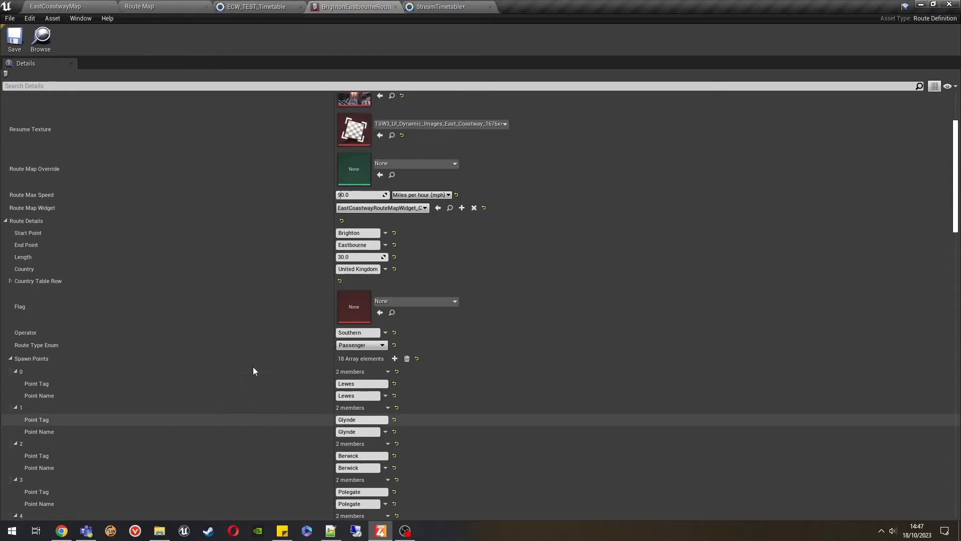
scroll(253, 367, up, 5)
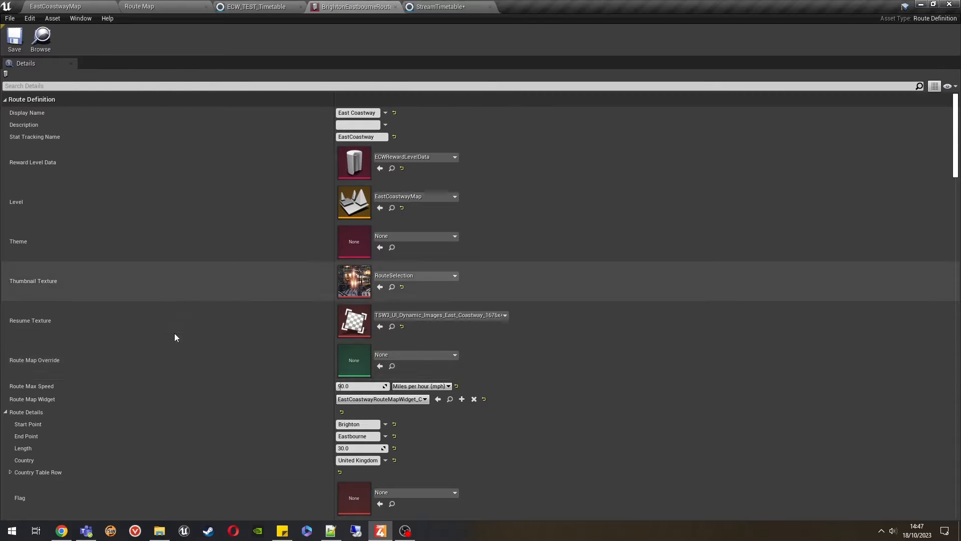
- Examine the spawn point tags in the route definition, including the Brighton and Lewes entries
scroll(187, 359, down, 8)
scroll(187, 359, down, 3)
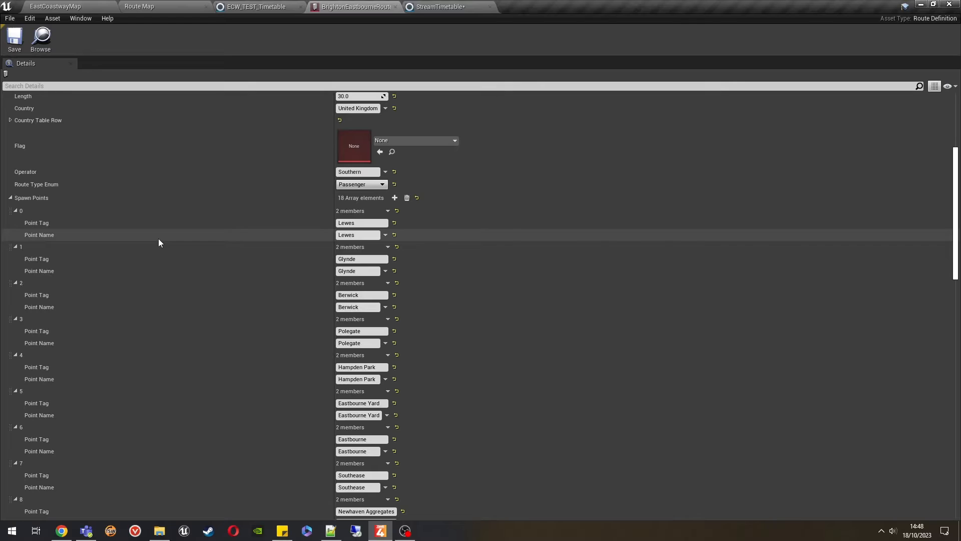
scroll(158, 238, down, 8)
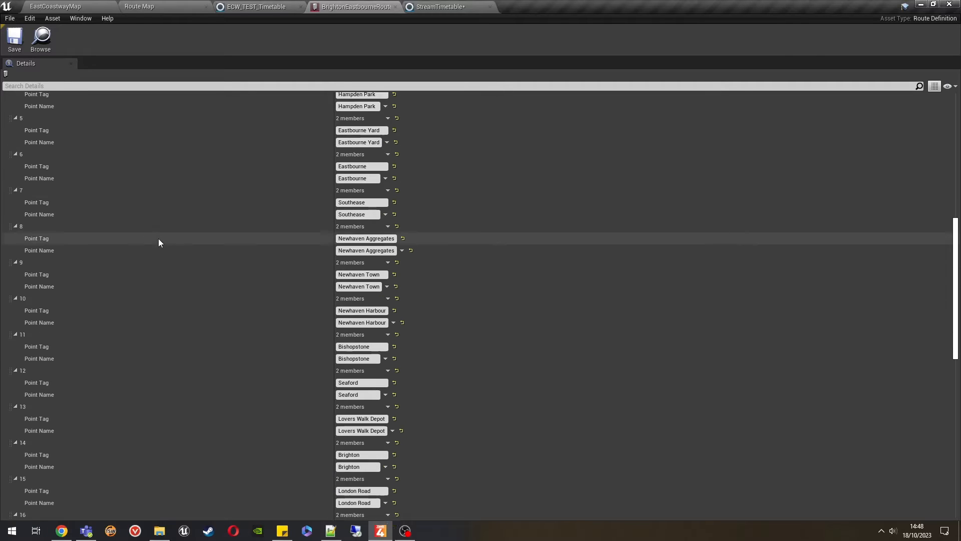
scroll(158, 238, down, 1)
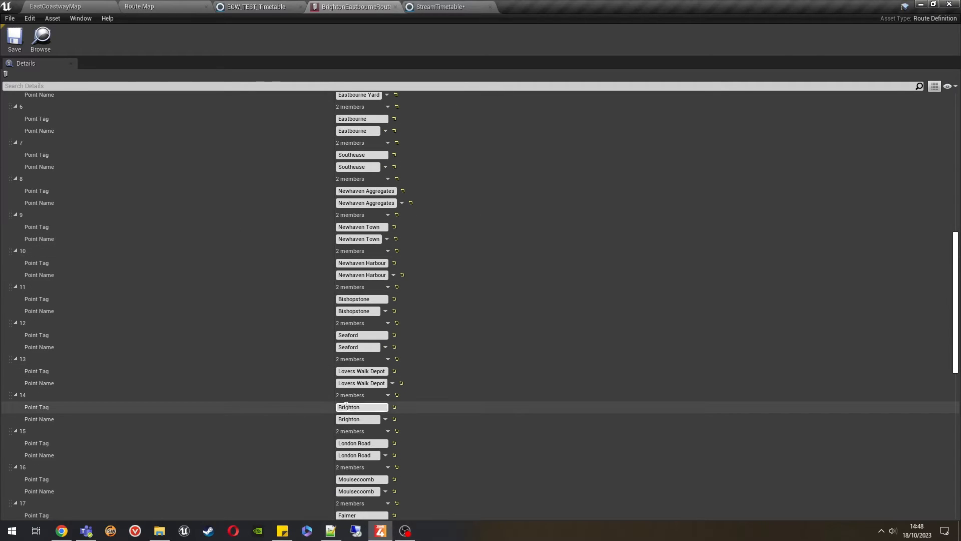
scroll(296, 360, up, 3)
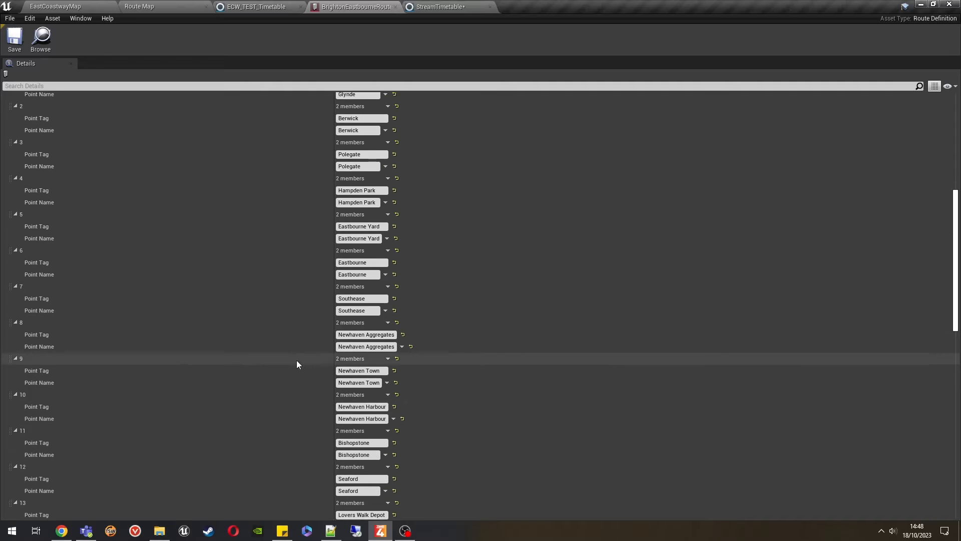
scroll(297, 360, up, 3)
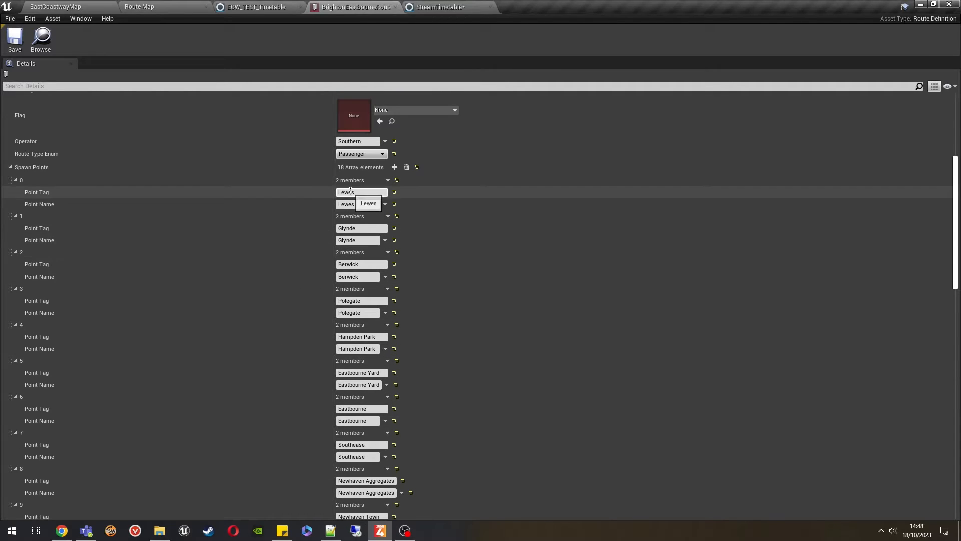
- In StreamTimetable, set Service_1's Map Point A to Brighton and Map Point B to Lewes
click(473, 5)
click(825, 200)
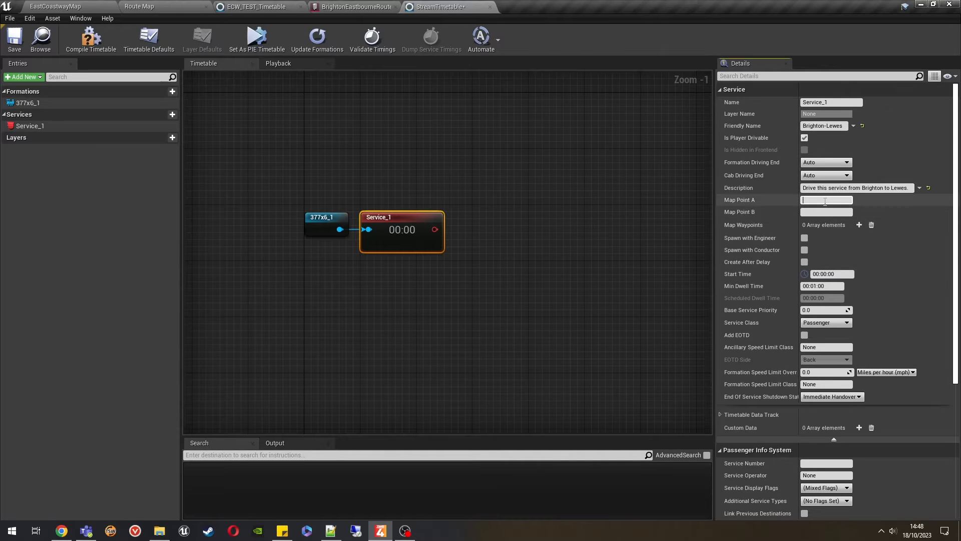
text(Brighton)
click(840, 212)
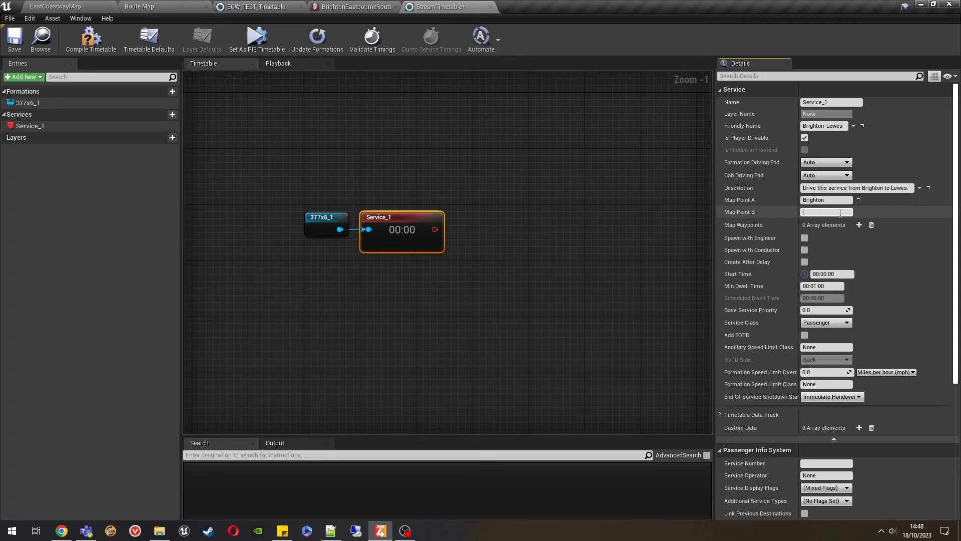
text(Lewes)
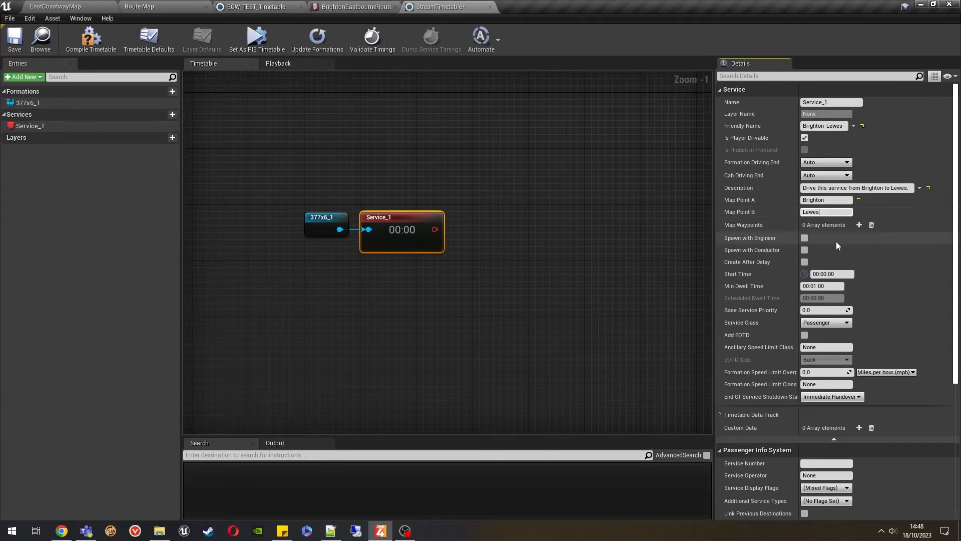
click(789, 223)
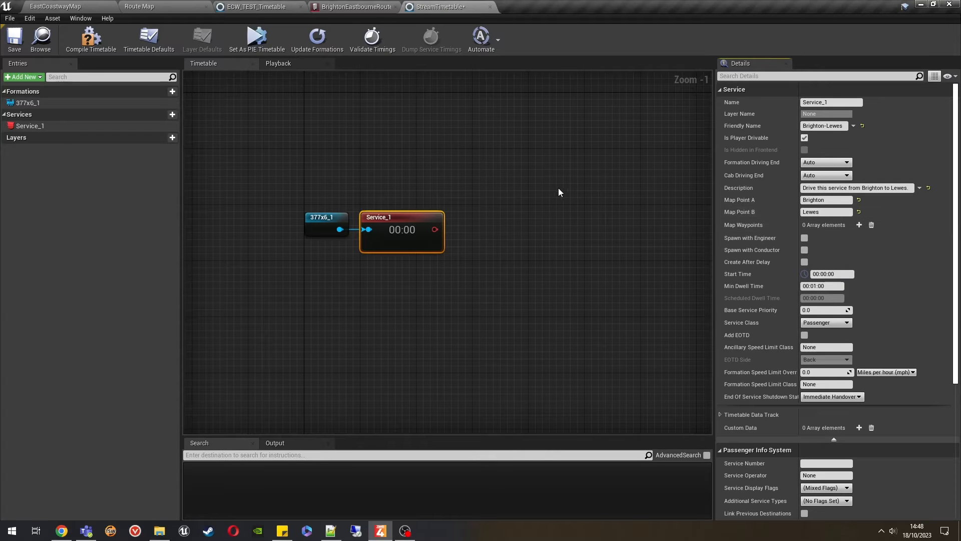
- View the Route Map, following the line from Brighton to Lewes and out to the whole network
click(166, 6)
scroll(358, 264, down, 2)
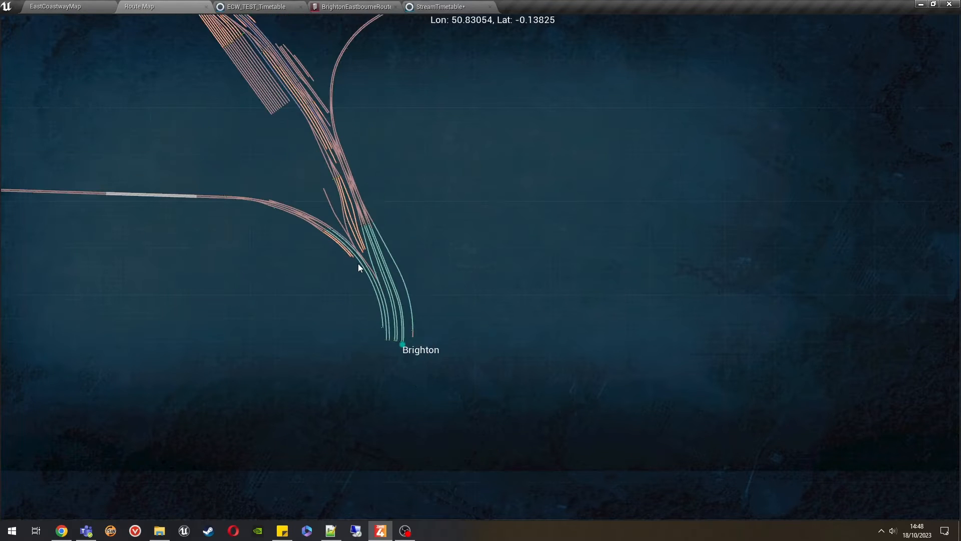
scroll(359, 263, down, 5)
drag(438, 251, 322, 316)
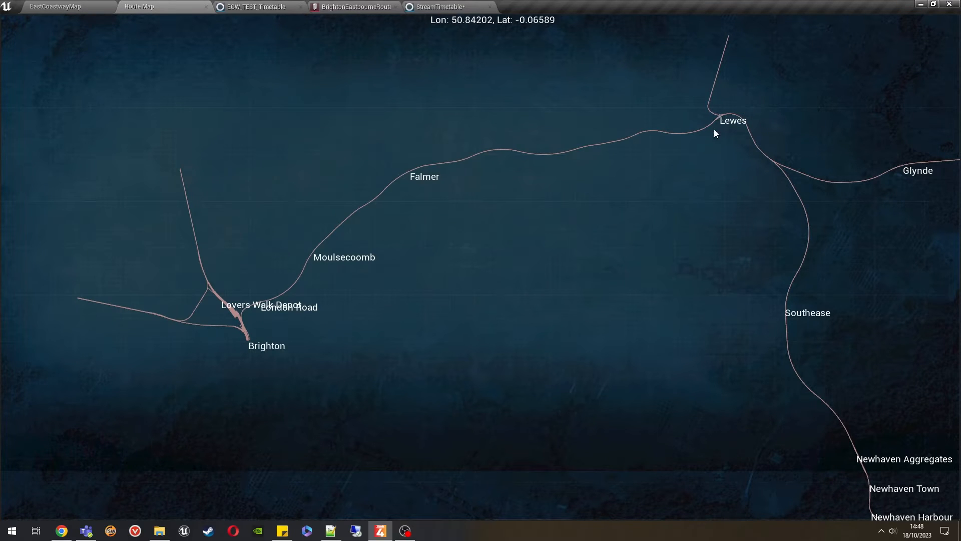
drag(714, 132, 613, 133)
scroll(615, 137, down, 5)
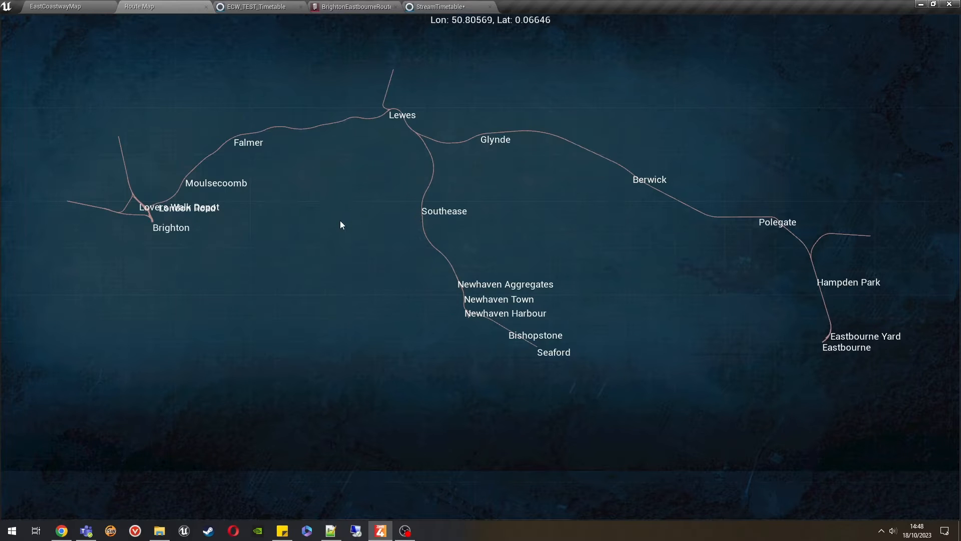
- Back in StreamTimetable, enable Spawn with Engineer for Service_1 and set its start time to 06:00:00
click(440, 6)
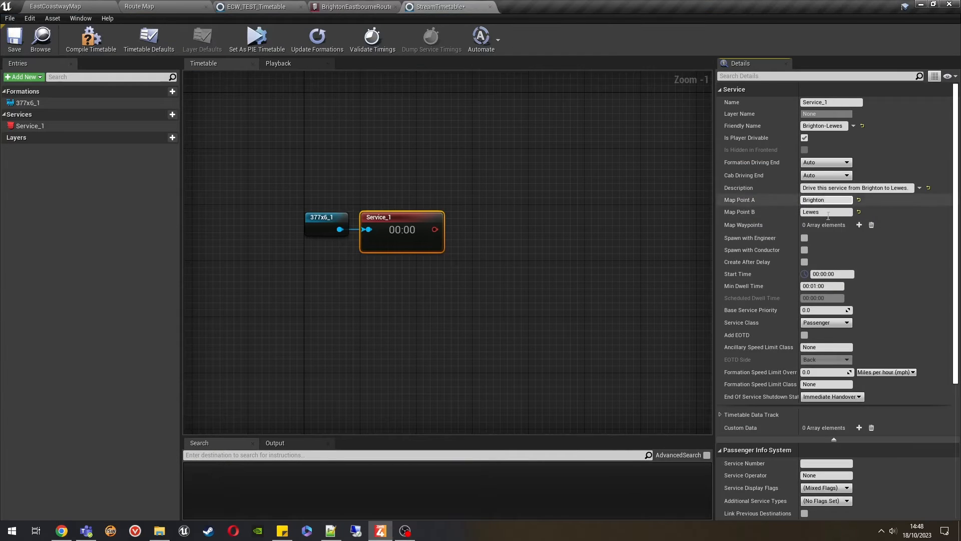
click(805, 238)
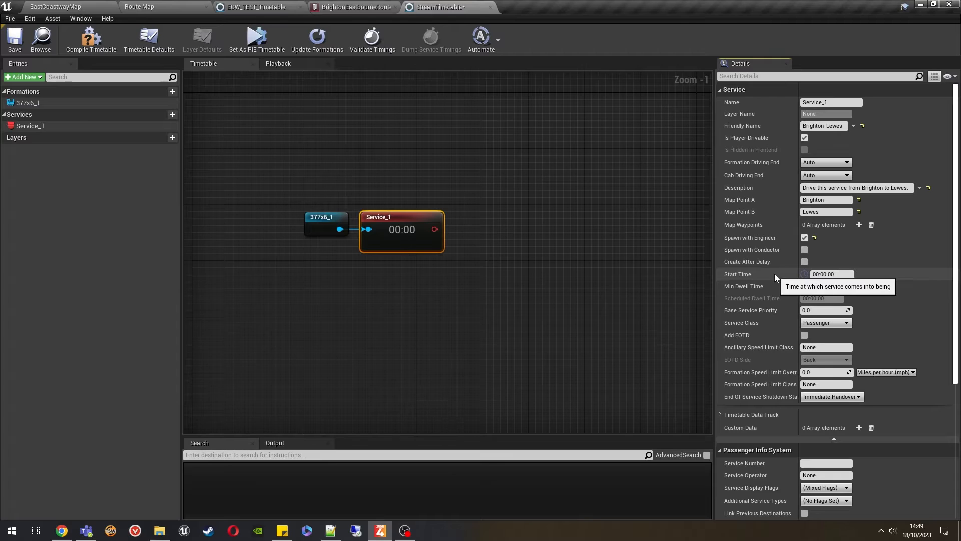
click(817, 272)
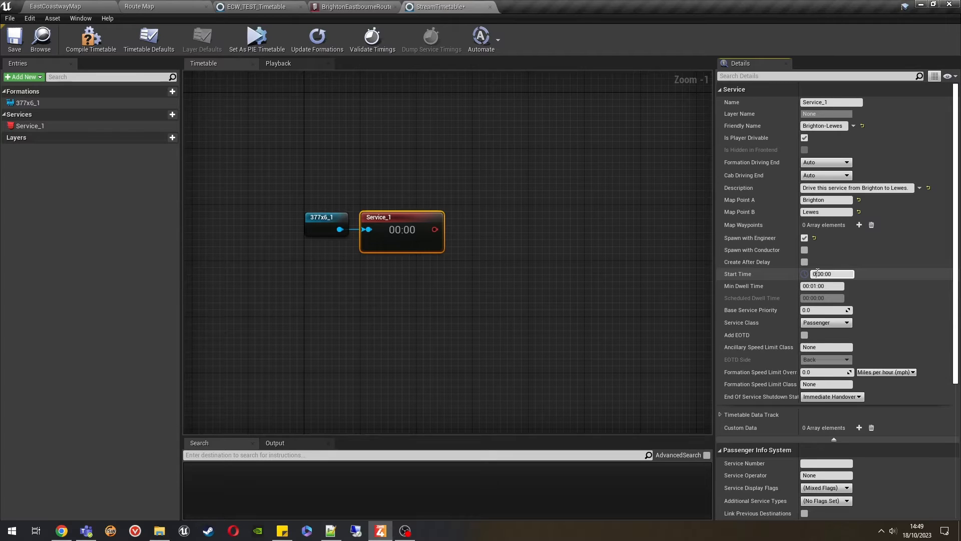
text(6)
key(Return)
click(856, 291)
mouse_move(733, 290)
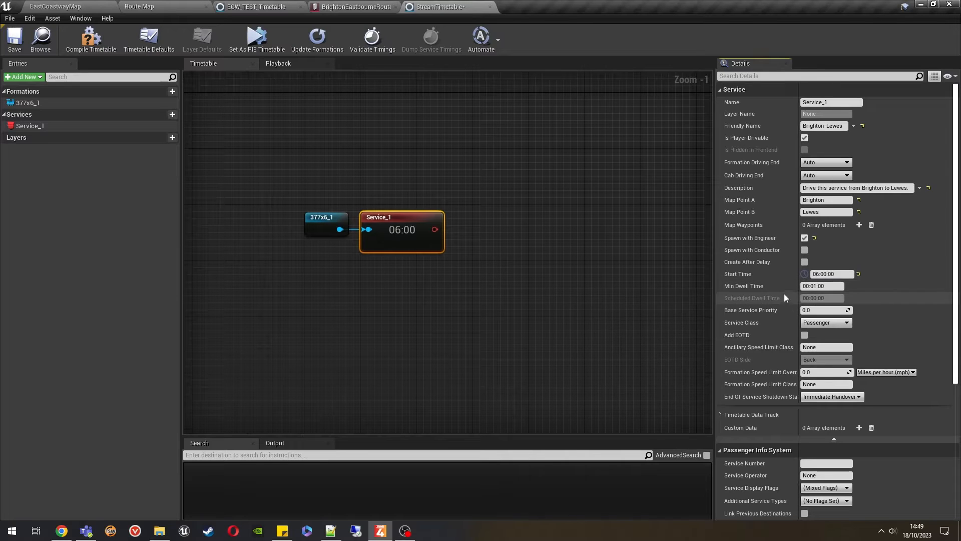
- Try a base service priority of 1 for Service_1 and set it back to 0
click(818, 286)
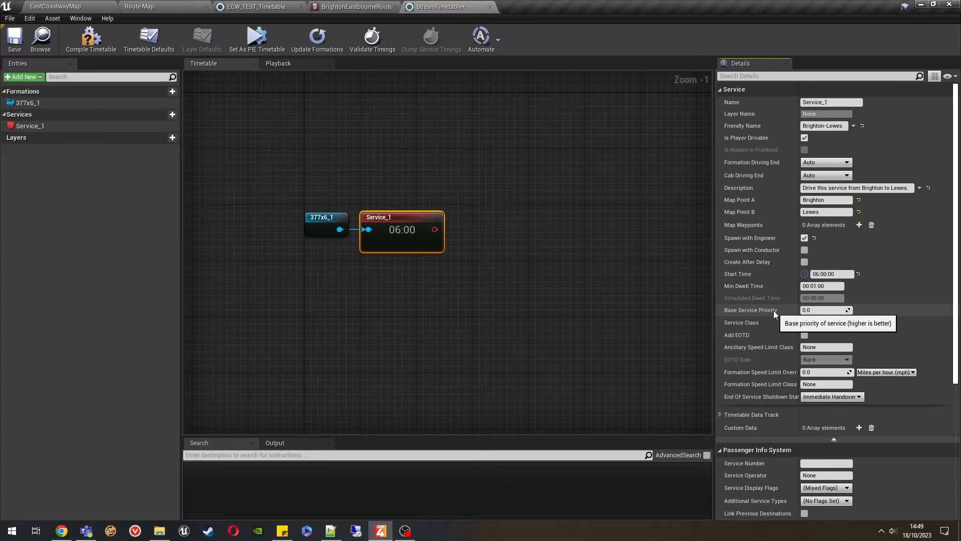
click(822, 310)
text(1)
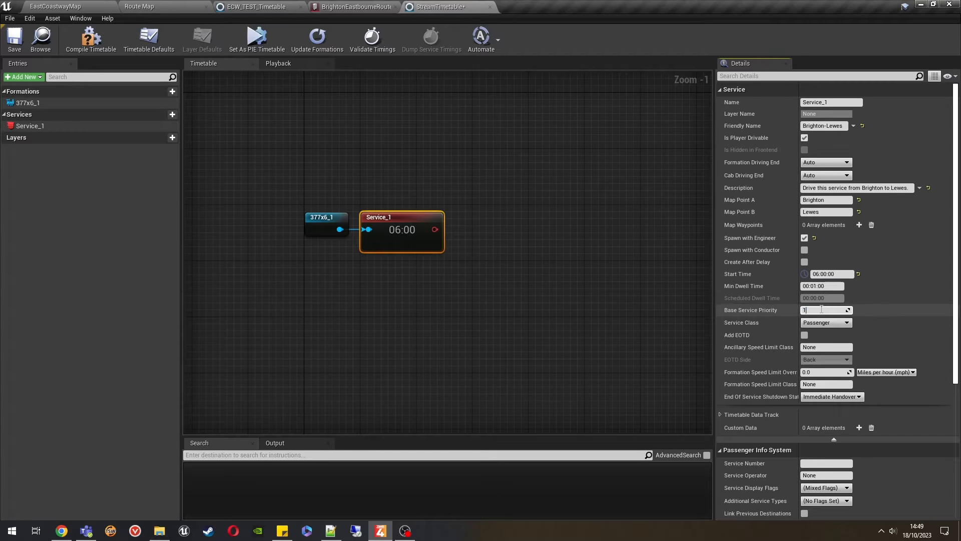
key(Return)
text(0)
key(Return)
click(771, 325)
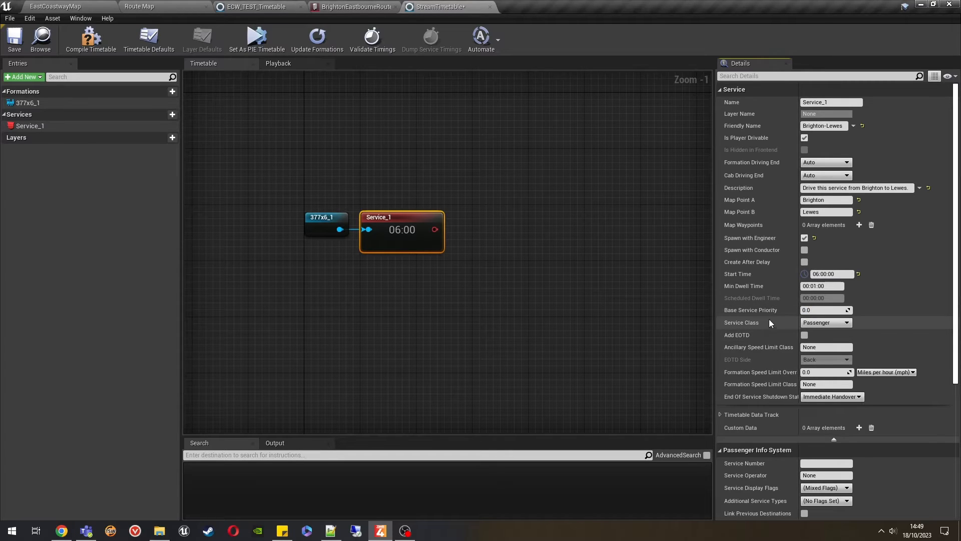
- Review Service_1's service class options and its speed limit and end-of-service shutdown settings
click(823, 323)
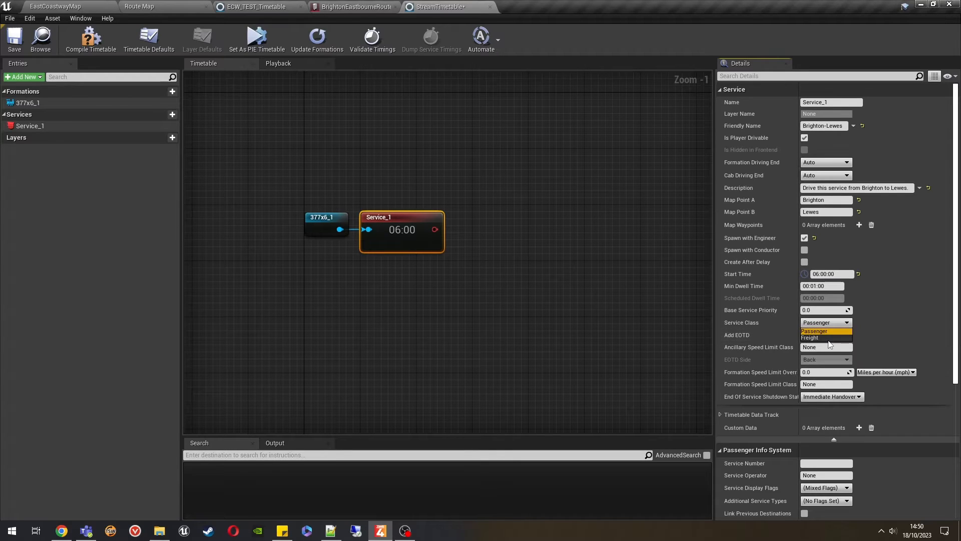
click(872, 324)
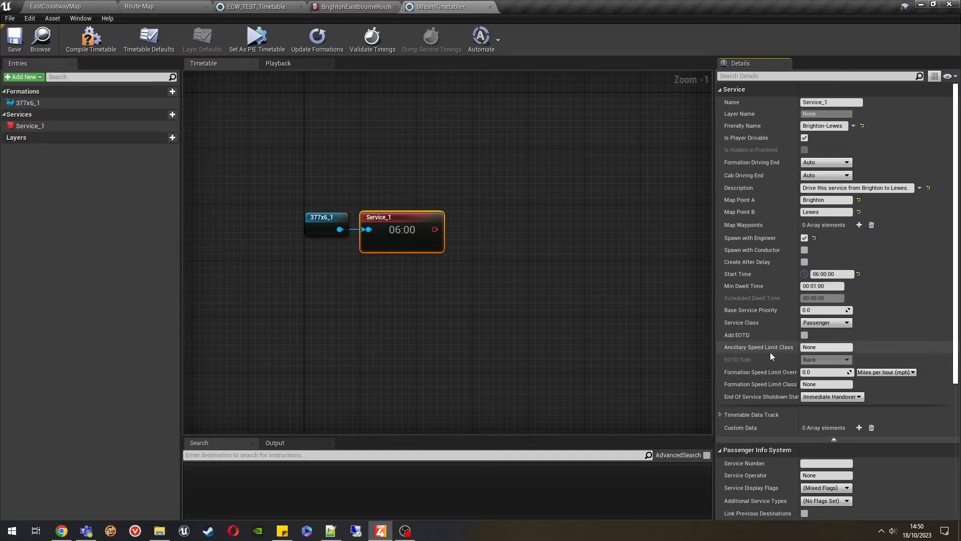
mouse_move(768, 351)
scroll(876, 349, down, 1)
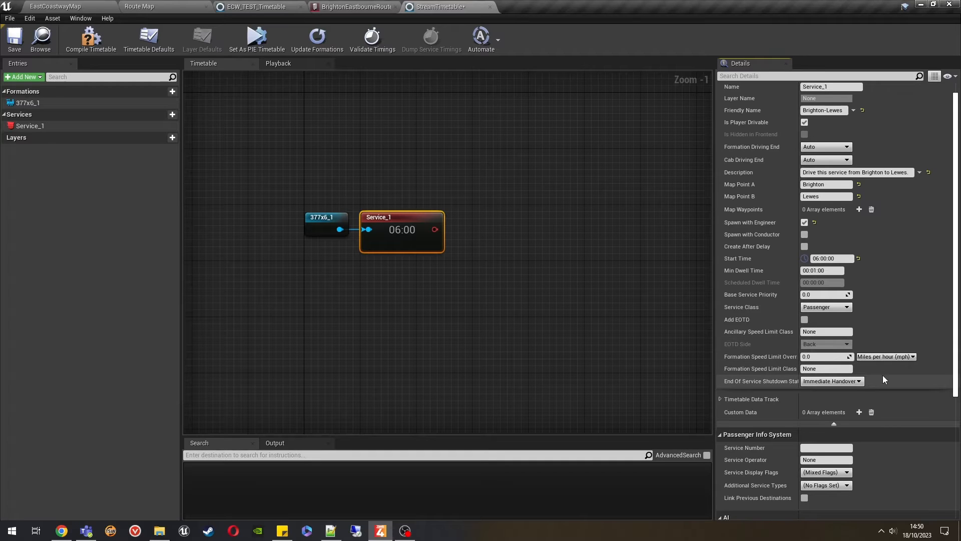
scroll(882, 375, down, 1)
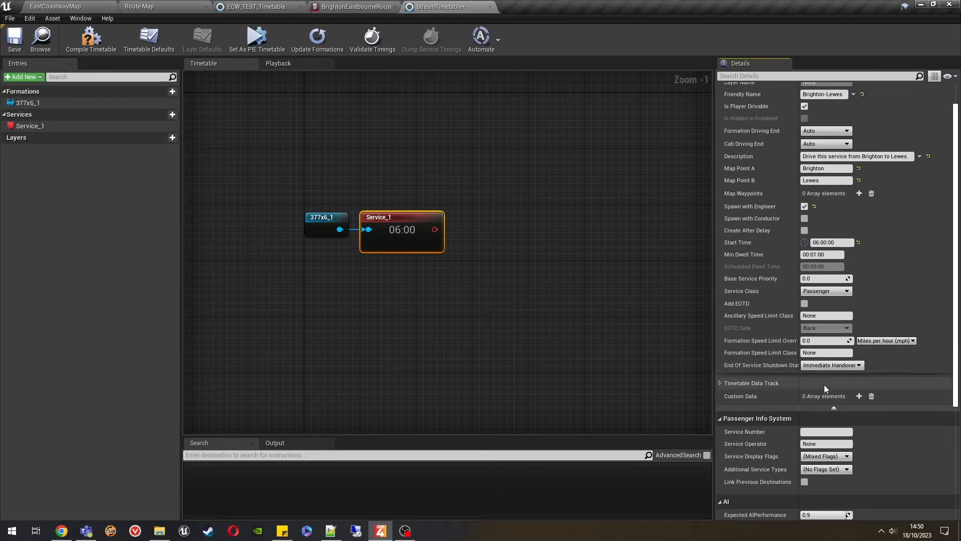
- Set Service_1's service operator to Southern in the passenger information settings and check its service display flags
scroll(896, 382, down, 6)
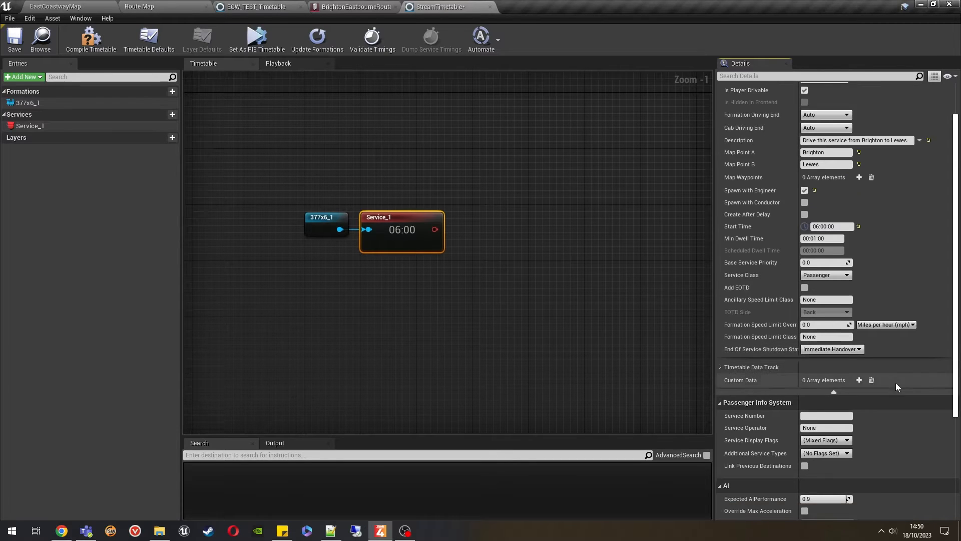
scroll(886, 376, down, 4)
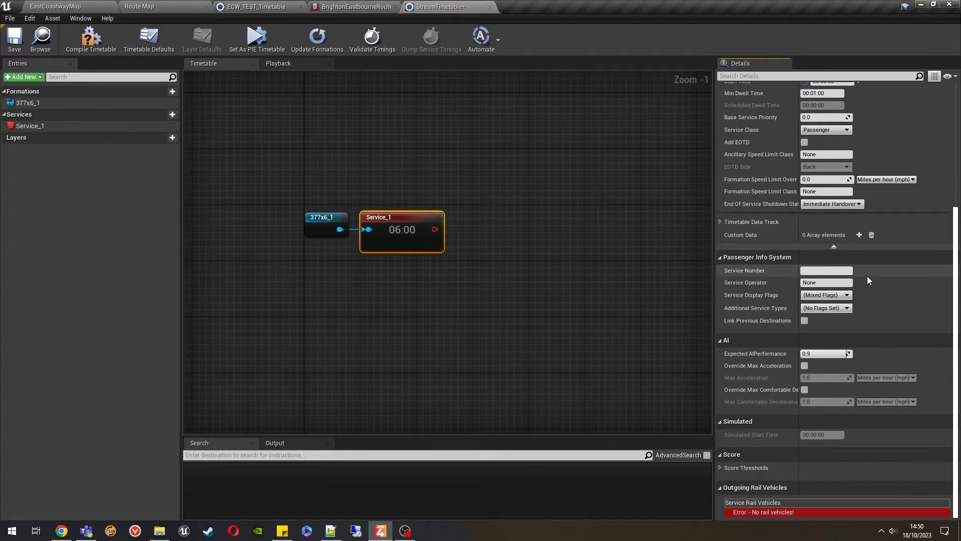
click(832, 271)
click(818, 282)
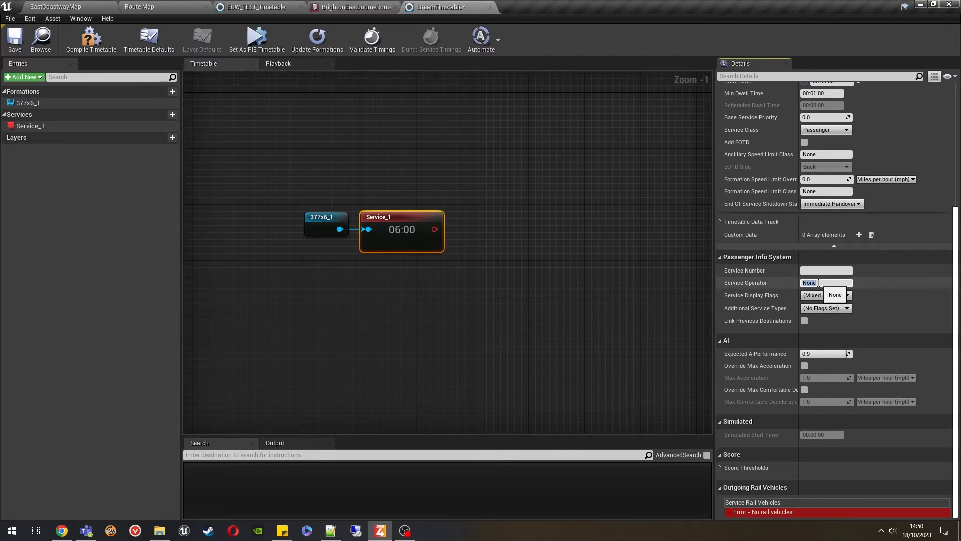
text(Southern)
key(Return)
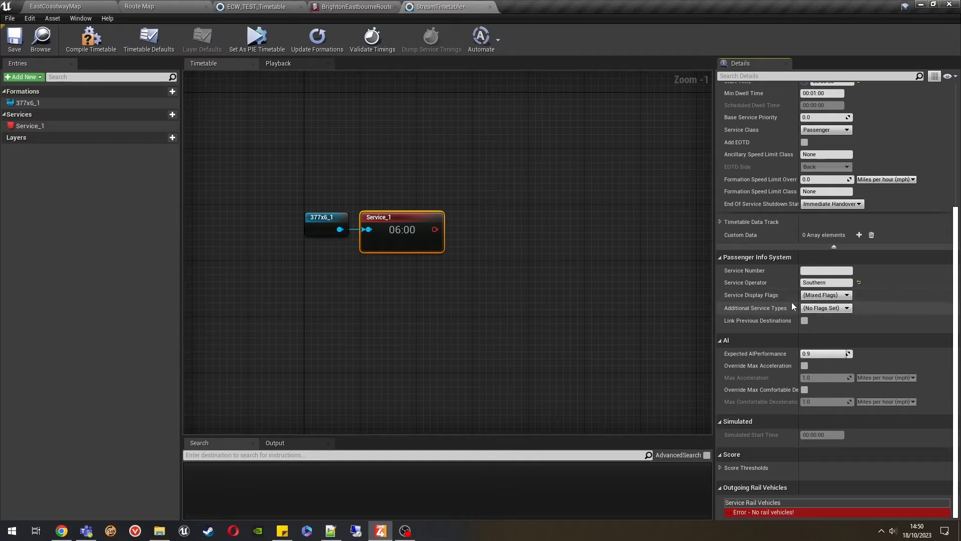
click(840, 296)
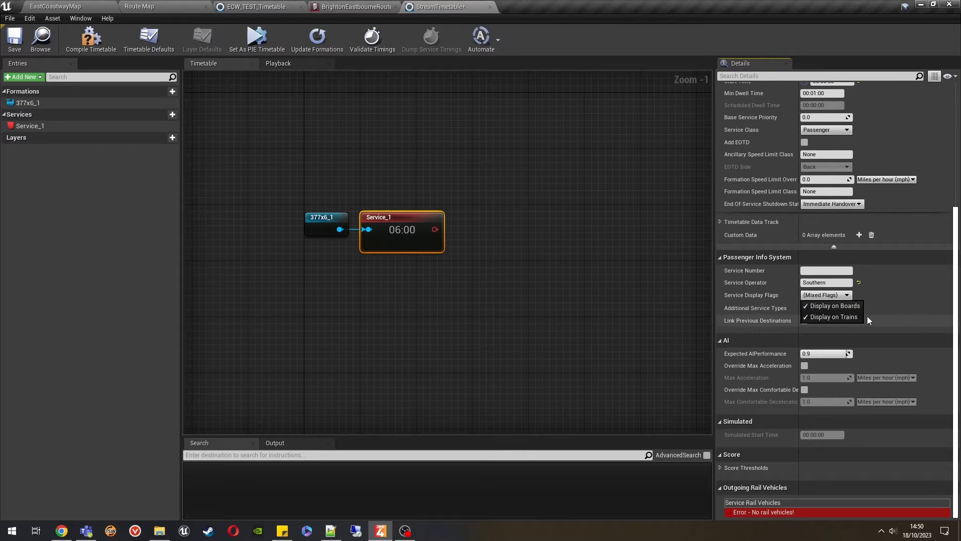
click(877, 308)
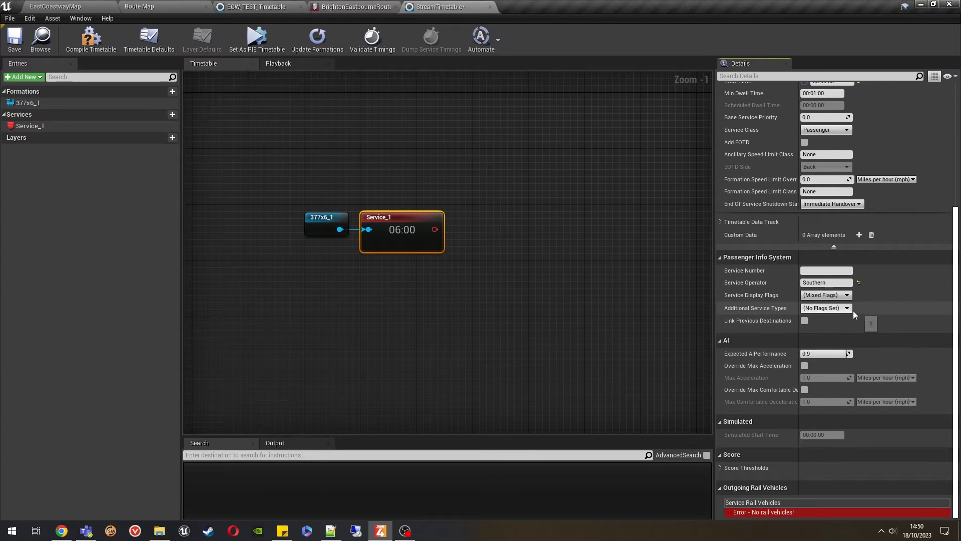
mouse_move(761, 326)
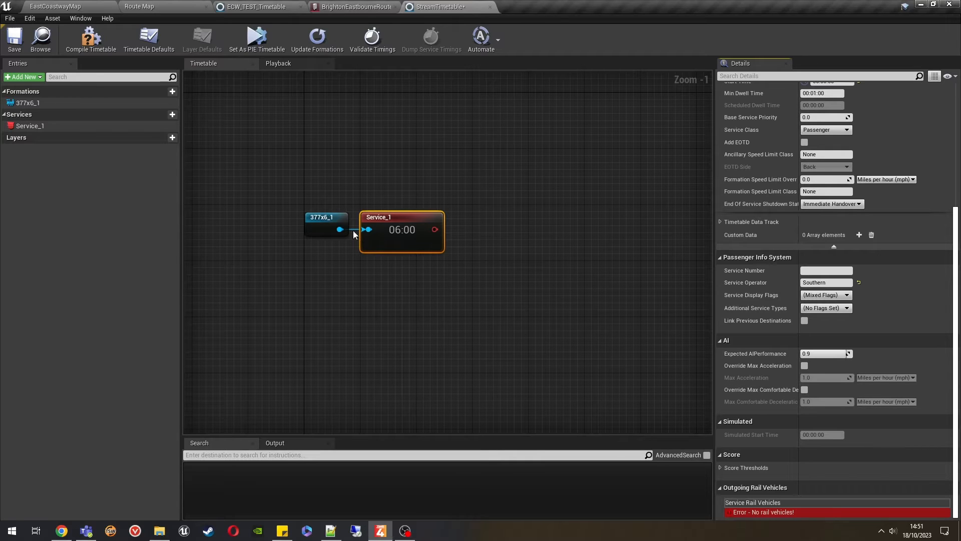
- Browse the available train entries for formation 377x6_1 without choosing one
click(326, 218)
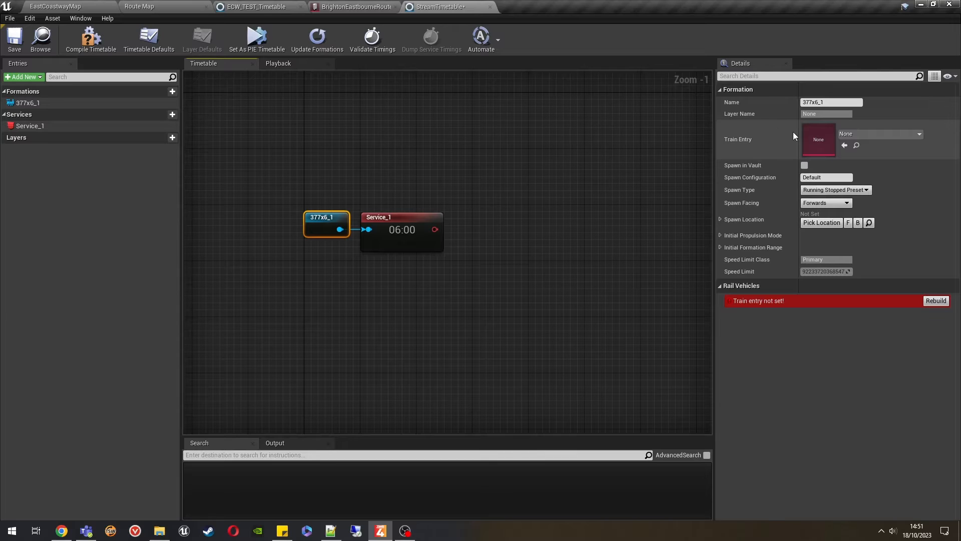
click(869, 135)
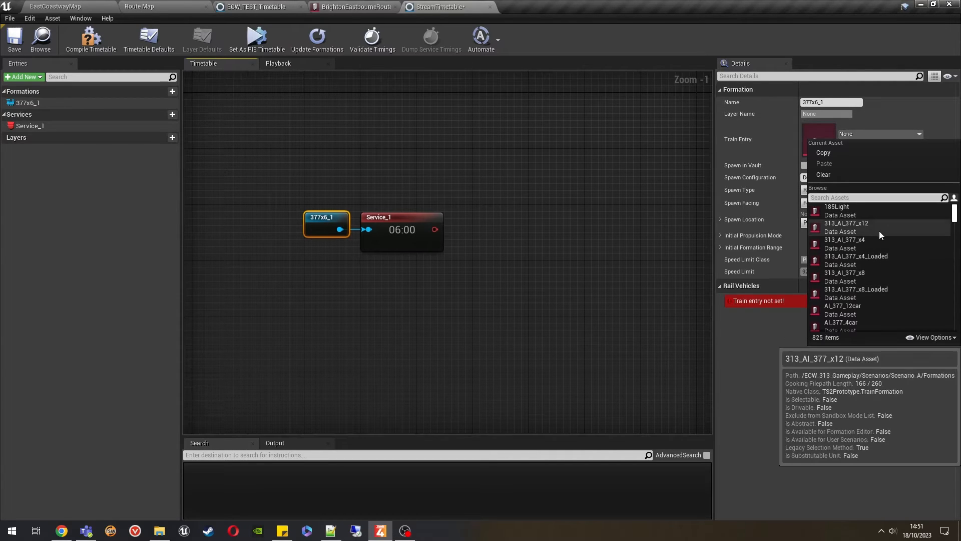
scroll(893, 272, down, 3)
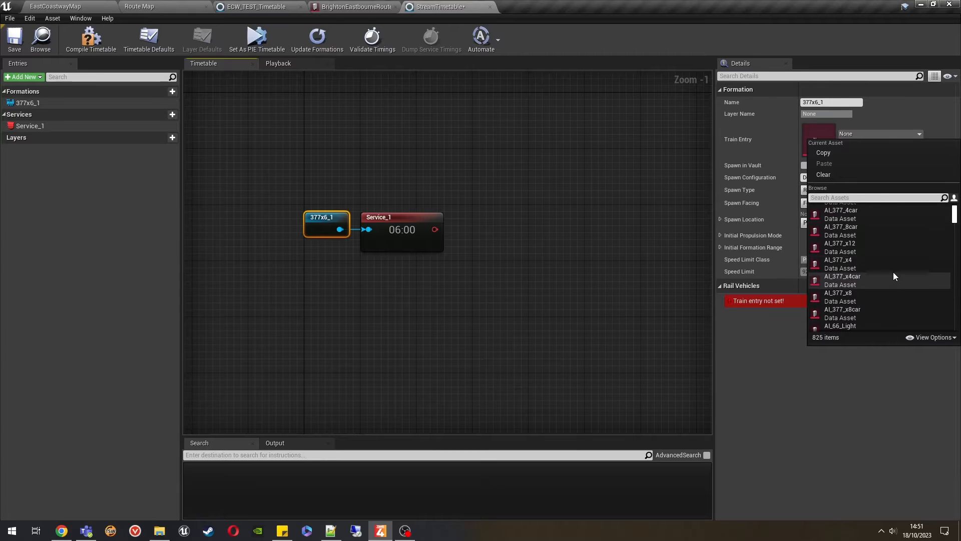
scroll(893, 275, down, 4)
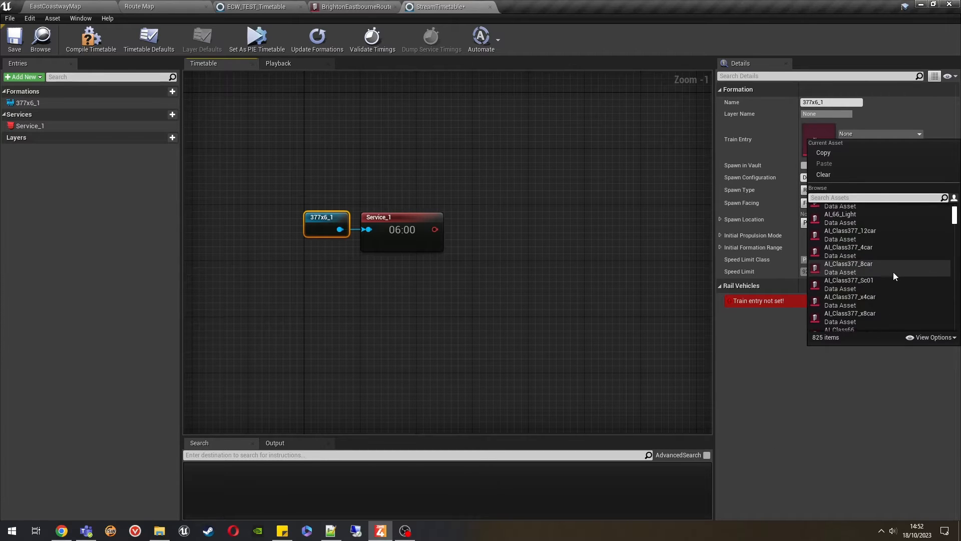
scroll(893, 272, up, 6)
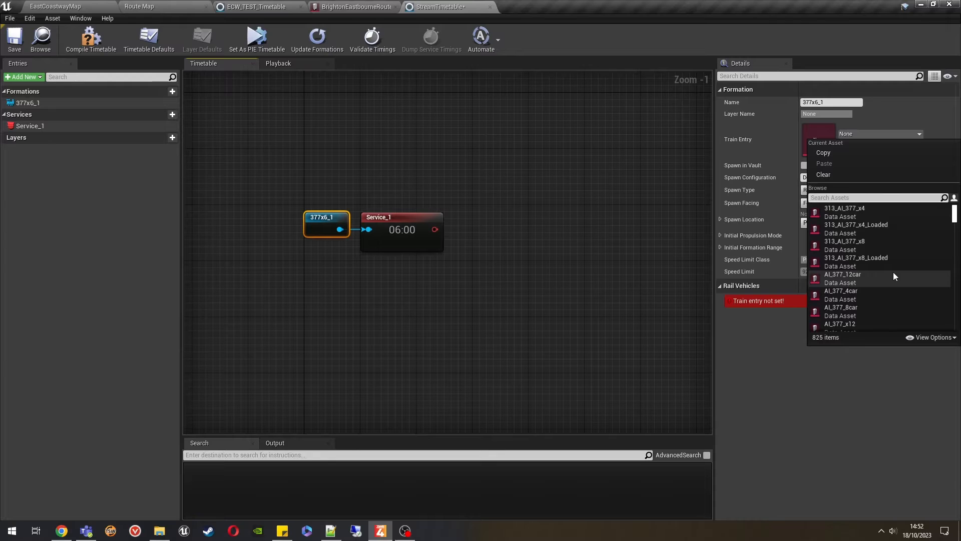
scroll(887, 272, down, 3)
click(762, 344)
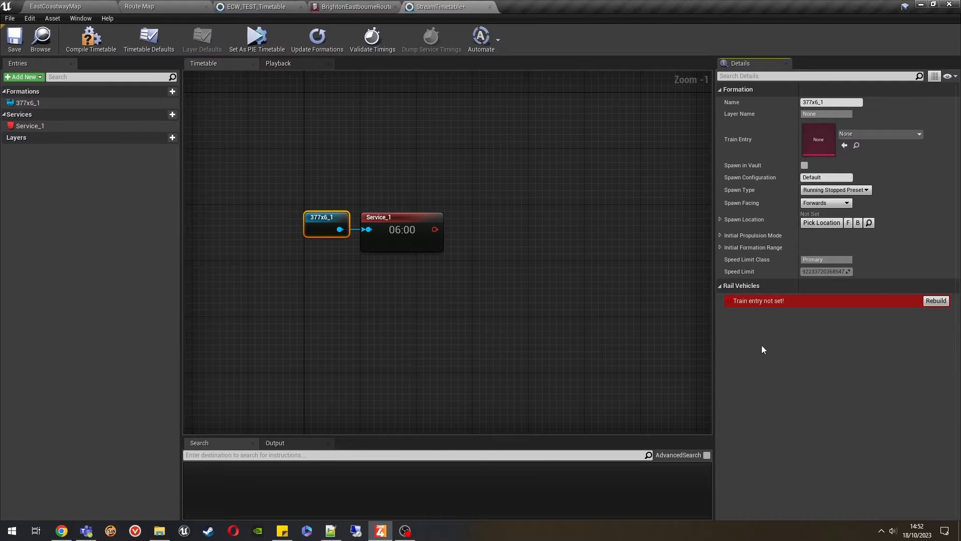
- From the Timetable Formations folder in BrightonEastbourne_Route_Gameplay Content, assign ECW_TF_CL377_08car_E as the train entry of formation 377x6_1
click(113, 7)
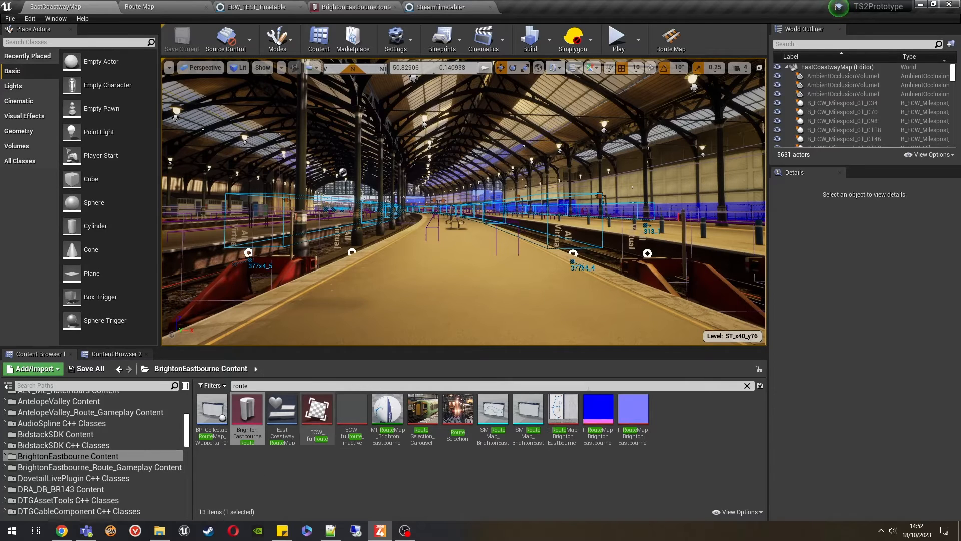
click(746, 386)
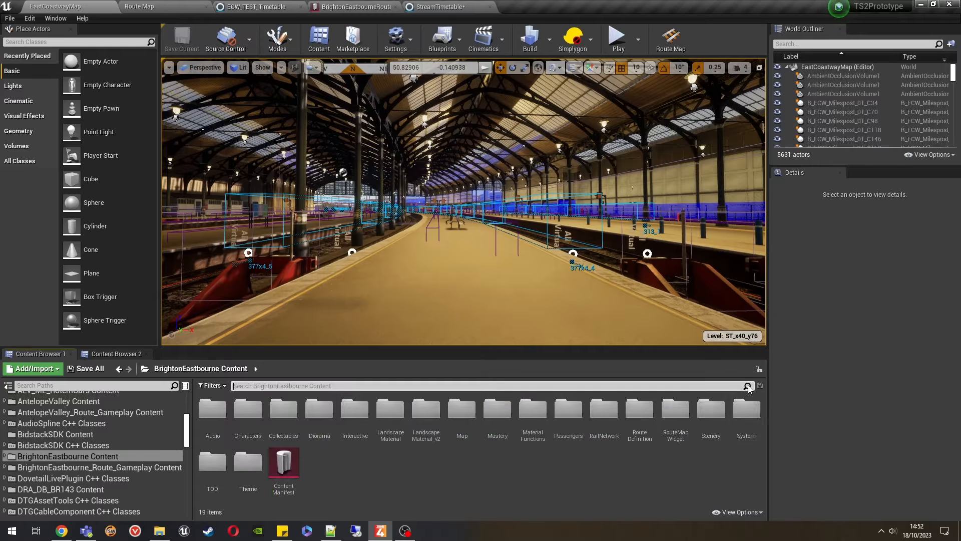
click(85, 467)
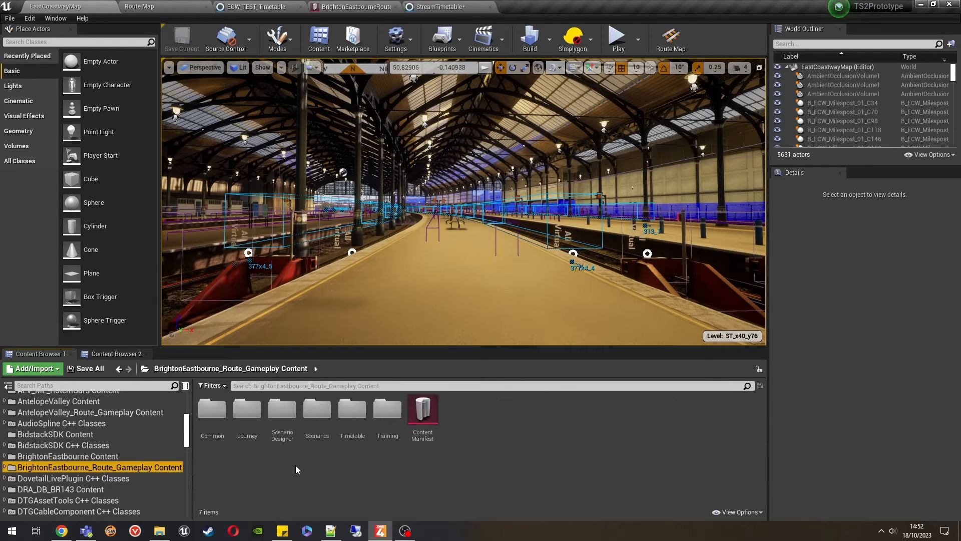
double_click(352, 410)
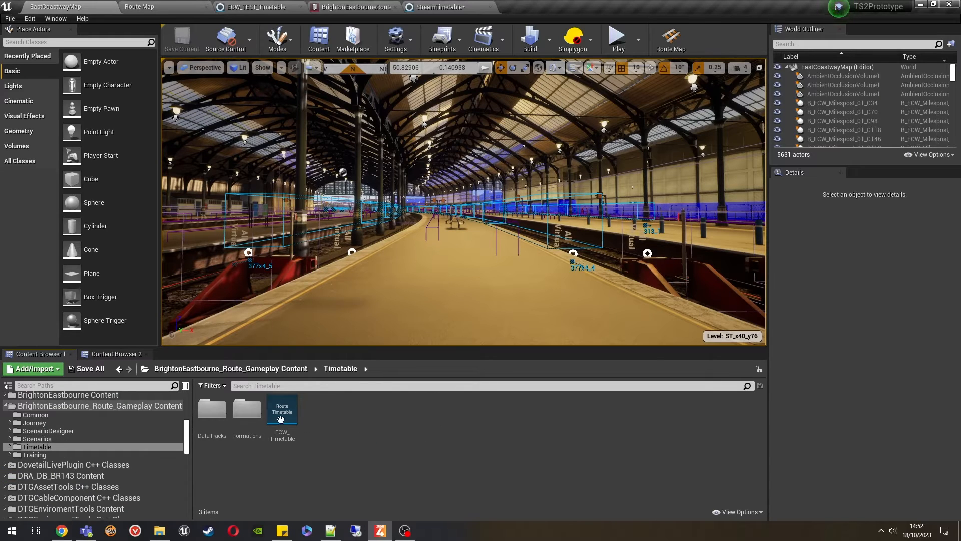
double_click(250, 432)
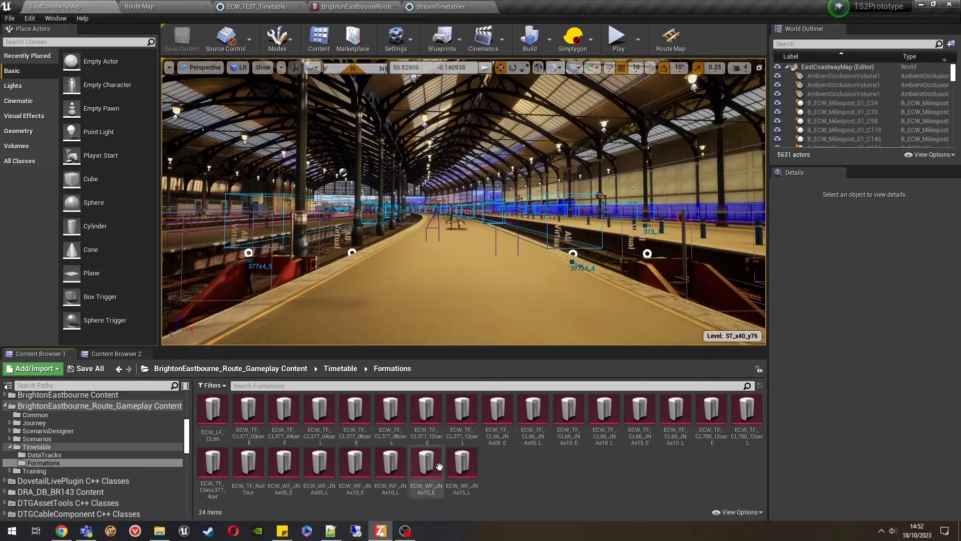
drag(353, 437, 826, 129)
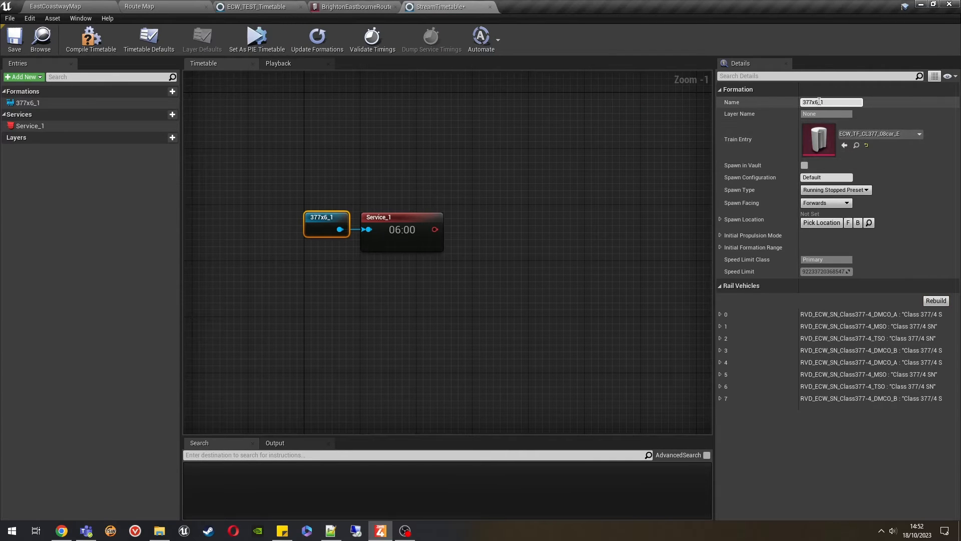
- Rename the formation as 377x8_1
key(Delete)
text(8)
key(Return)
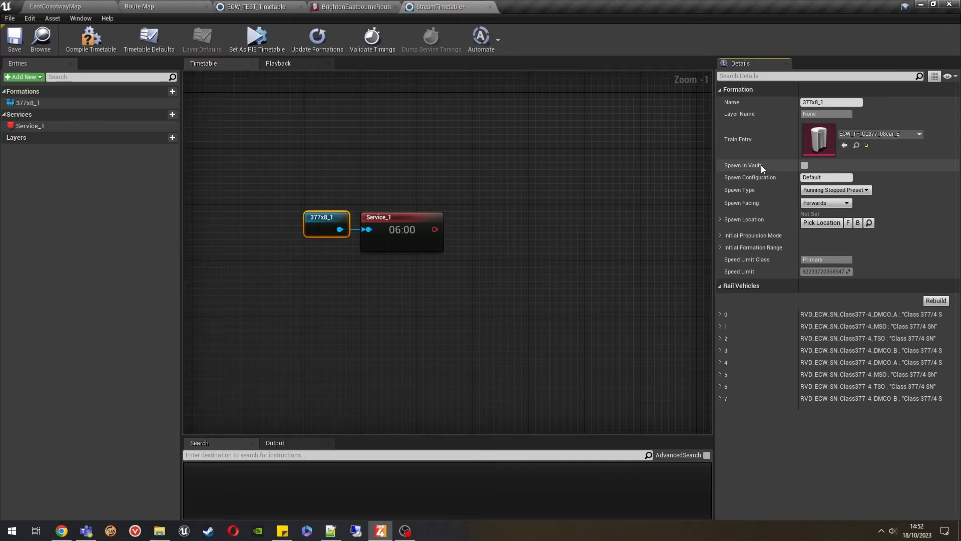
- Review the formation's spawn type and spawn facing options, keeping Running Stopped Preset and Forwards
mouse_move(761, 166)
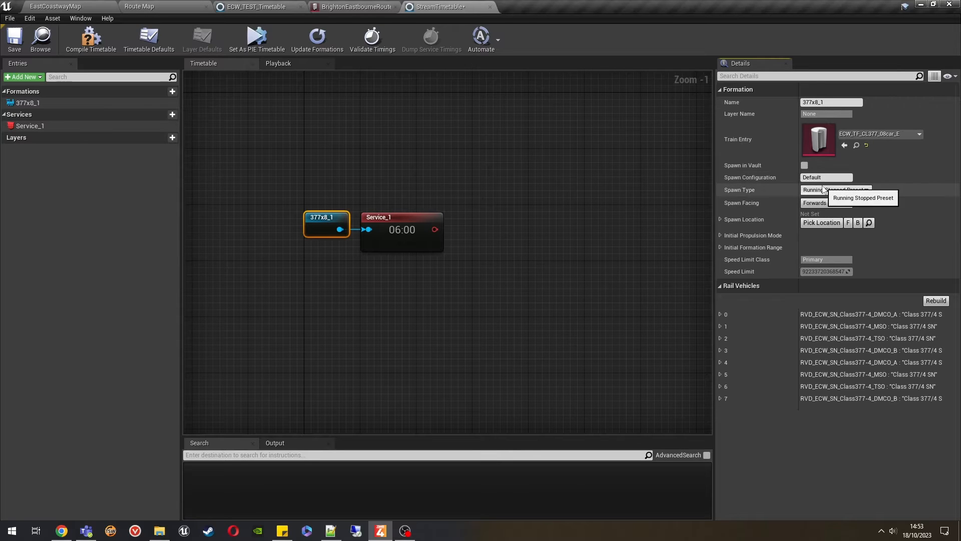
click(869, 191)
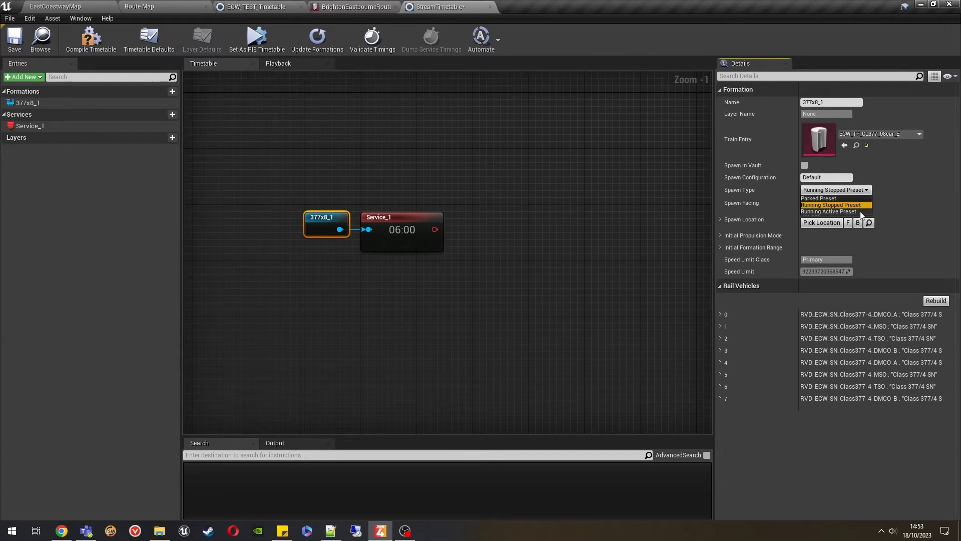
click(891, 199)
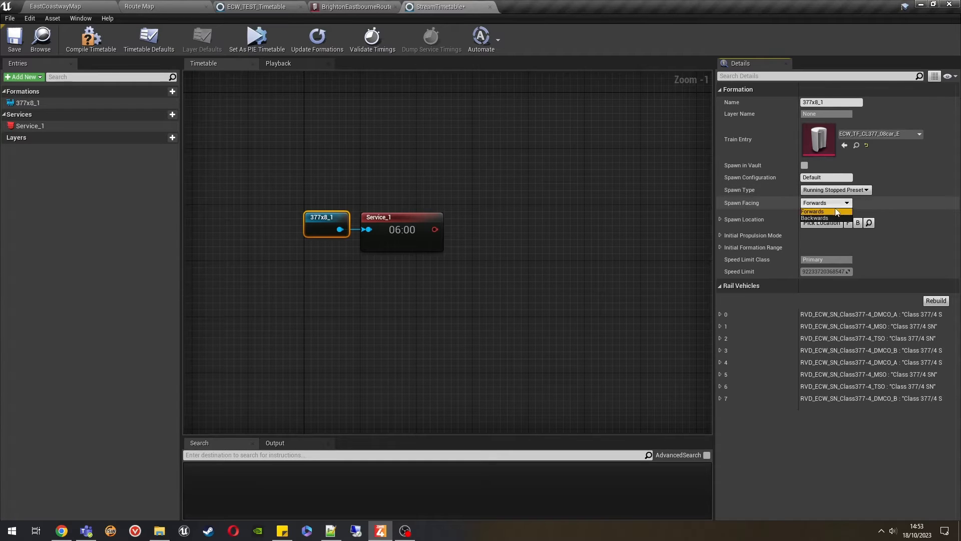
click(835, 205)
click(874, 202)
- Start picking a spawn location for formation 377x8_1 and close the ECW_TEST_Timetable asset
click(721, 220)
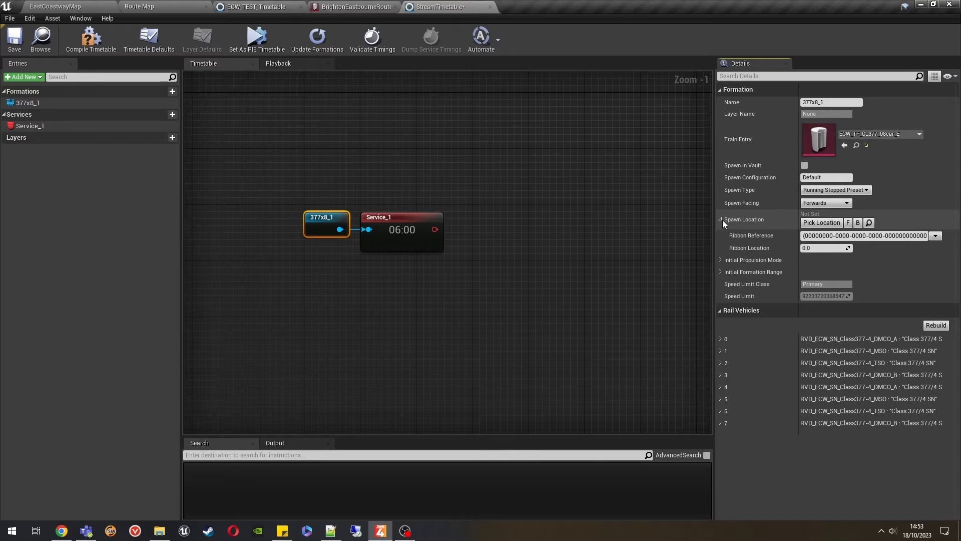
click(811, 223)
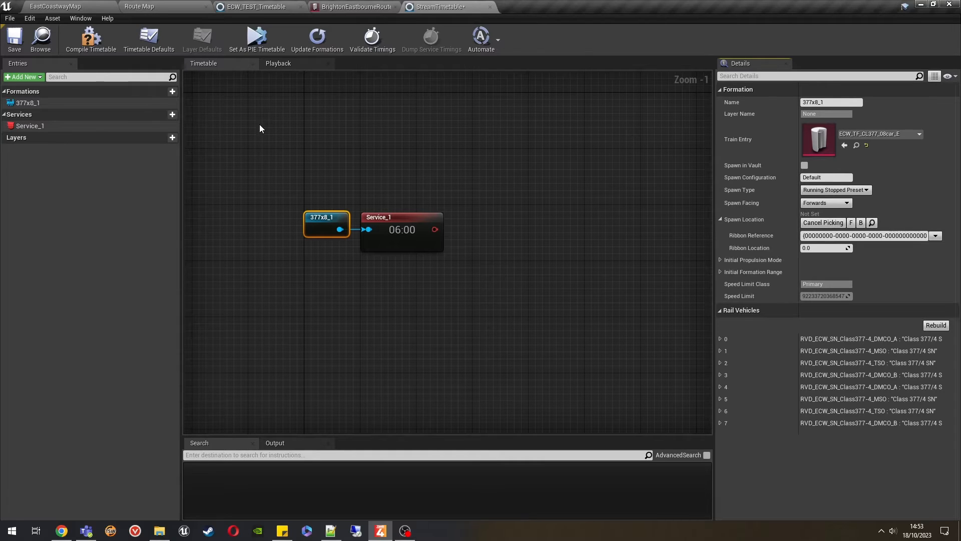
click(100, 7)
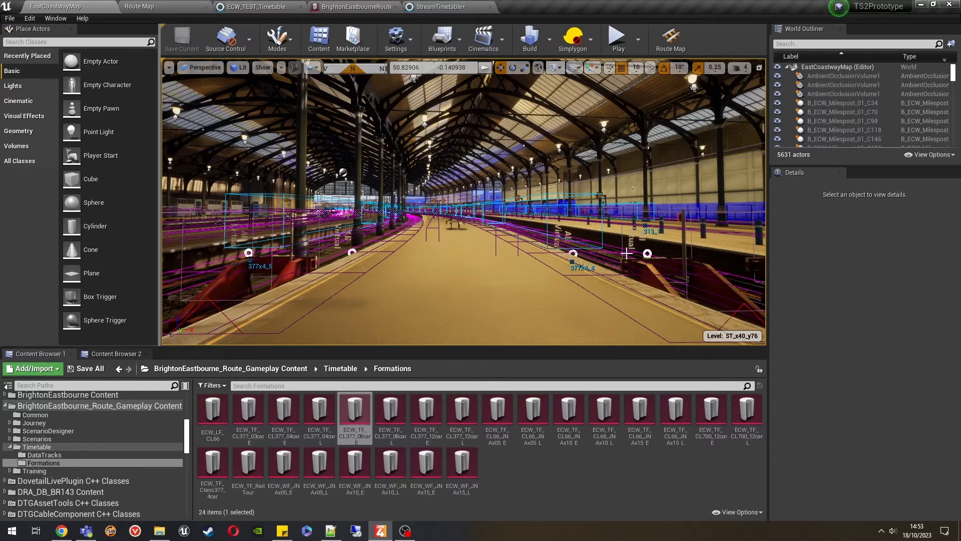
click(300, 7)
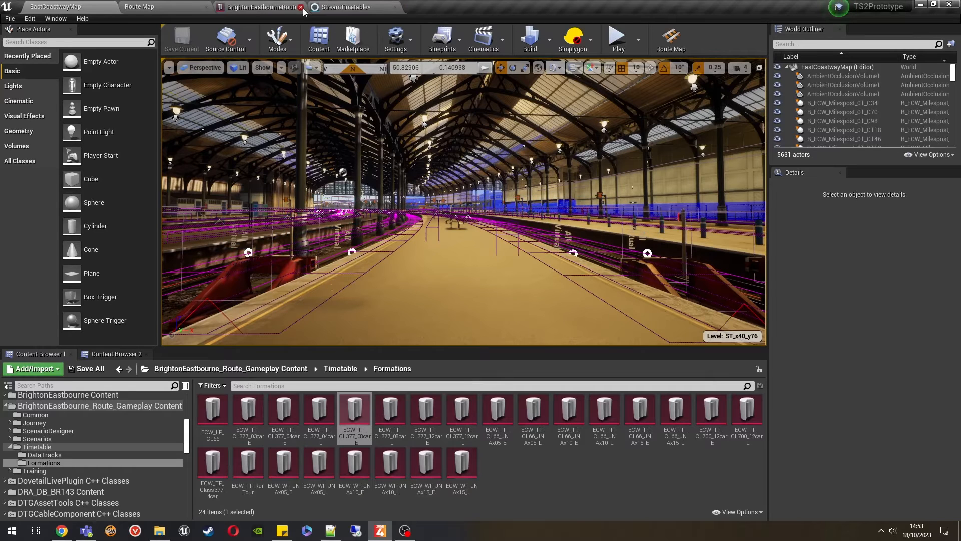
click(330, 7)
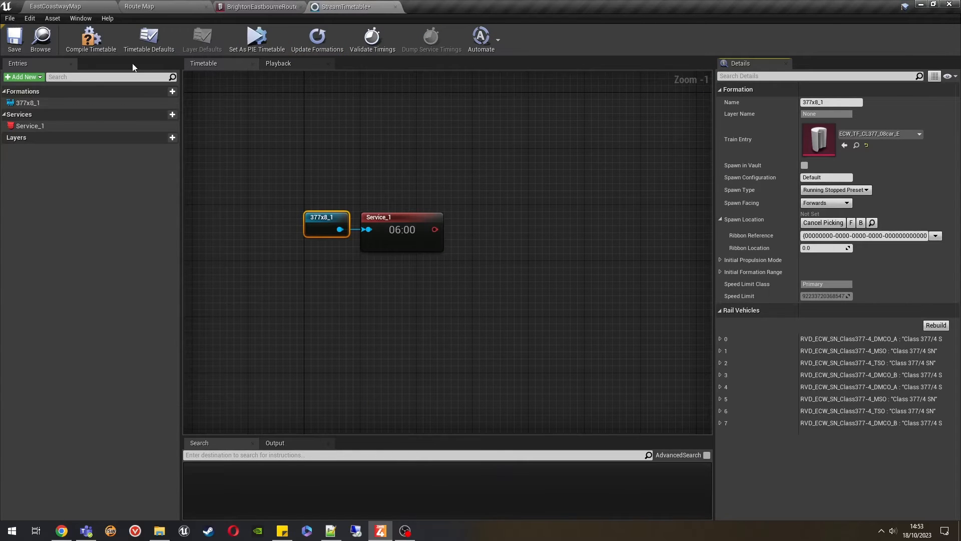
- On the Route Map, pick the buffer end of Brighton Platform 7 as the spawn location for formation 377x8_1
click(160, 7)
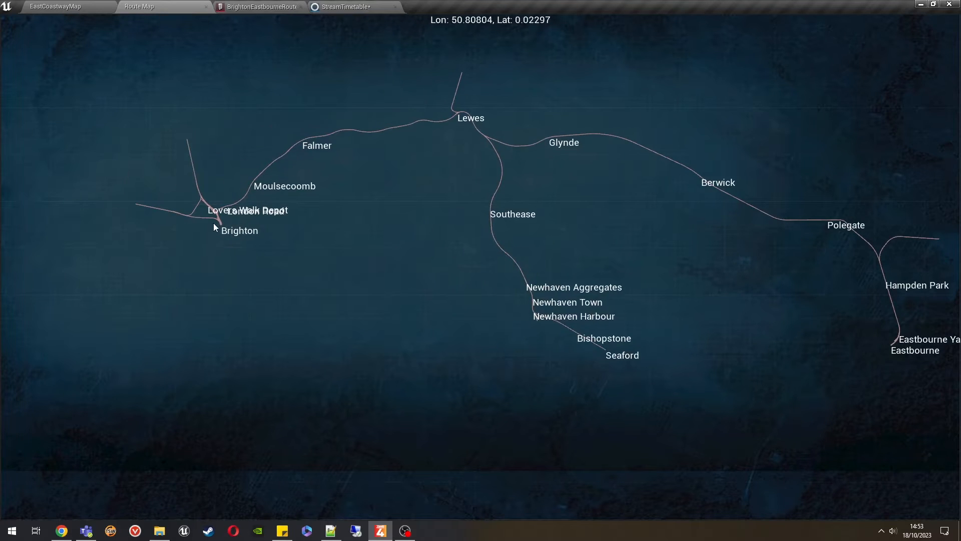
scroll(214, 223, up, 5)
scroll(457, 289, up, 4)
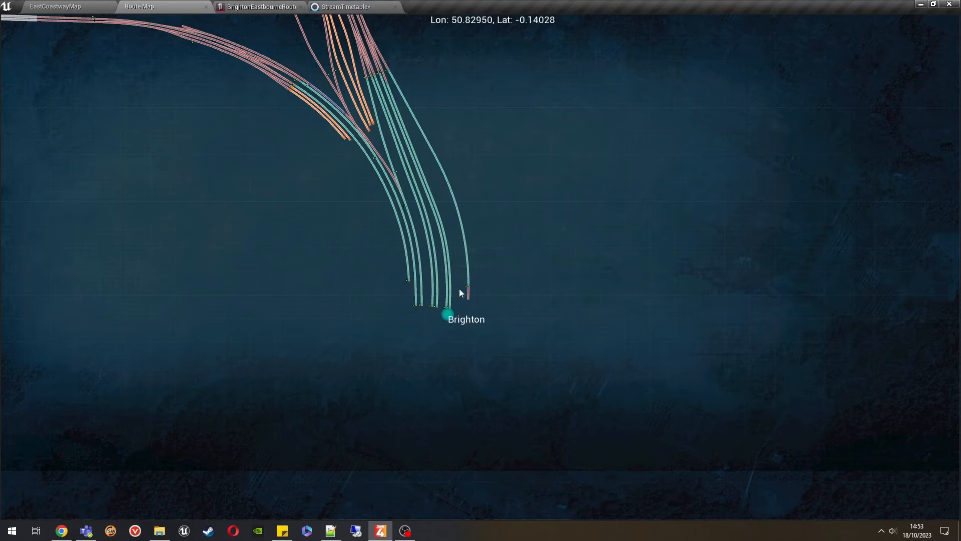
drag(454, 291, 499, 314)
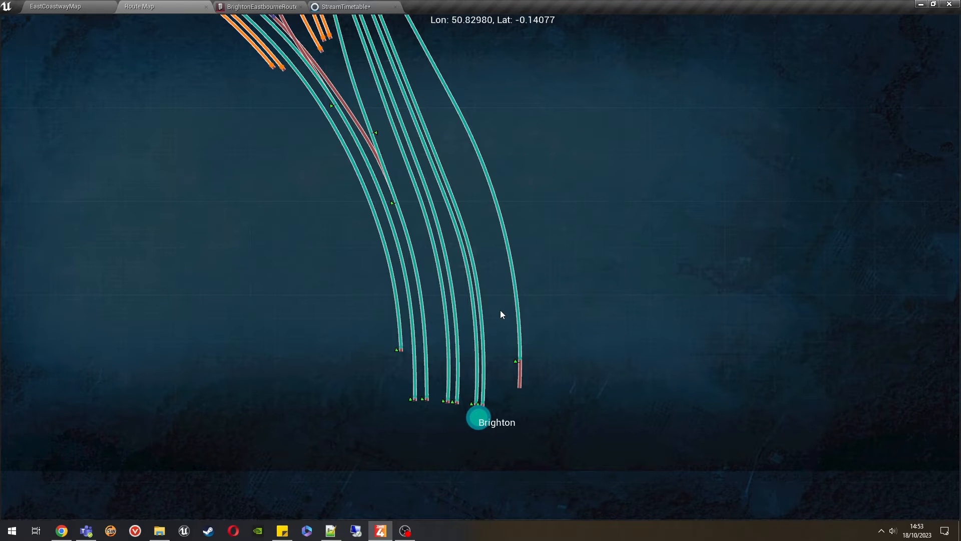
scroll(514, 309, down, 3)
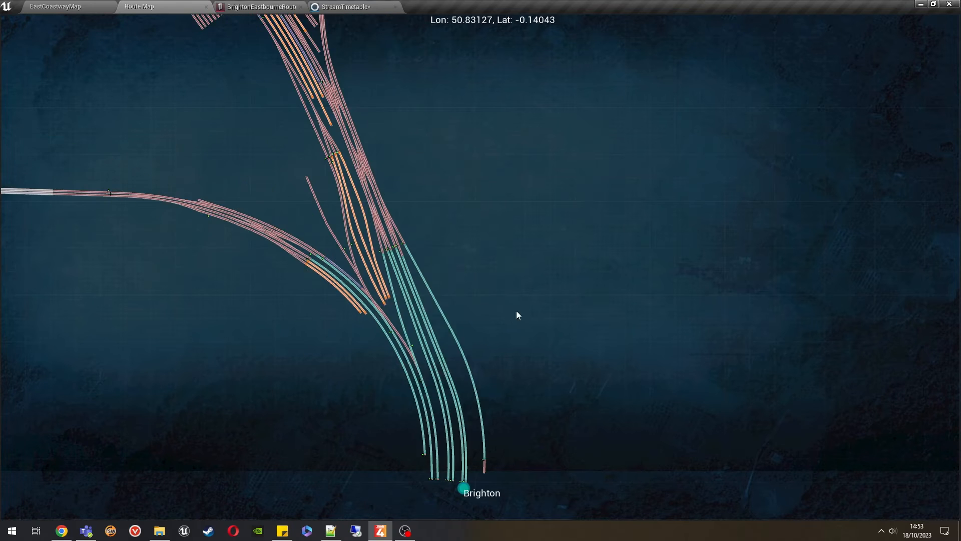
right_drag(507, 266, 523, 187)
scroll(506, 341, up, 3)
right_drag(506, 342, 517, 297)
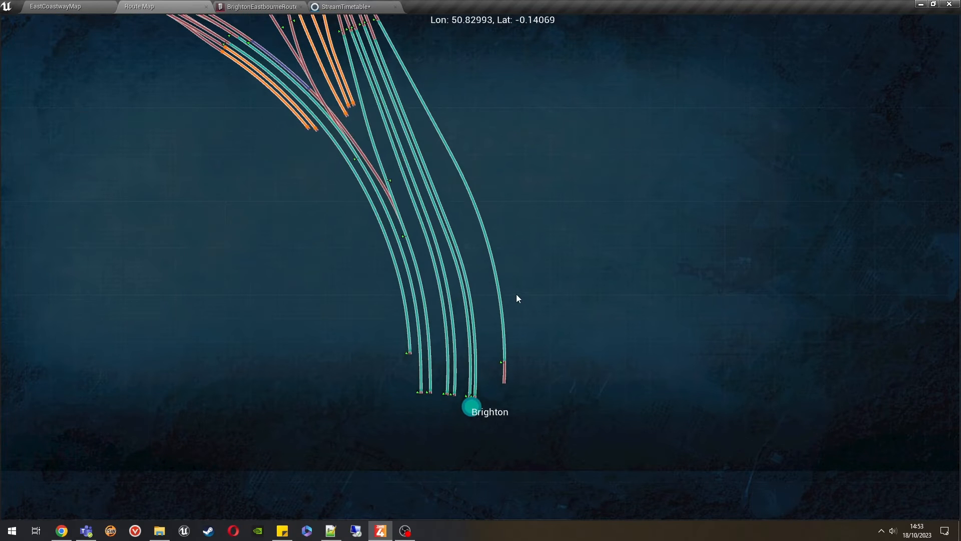
click(476, 391)
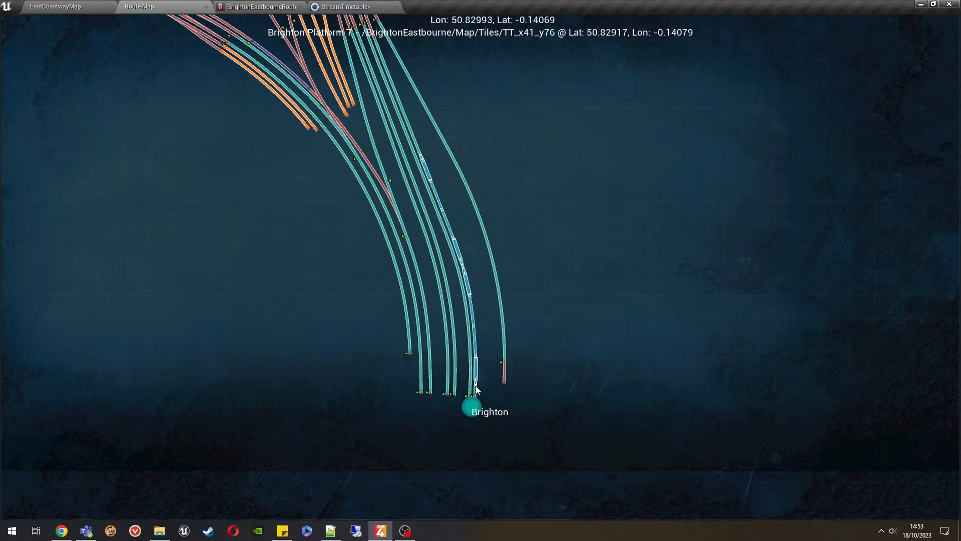
- Check where formation 377x8_1 is placed along the Brighton platform in EastCoastwayMap
click(102, 6)
right_drag(464, 201, 433, 205)
key(d)
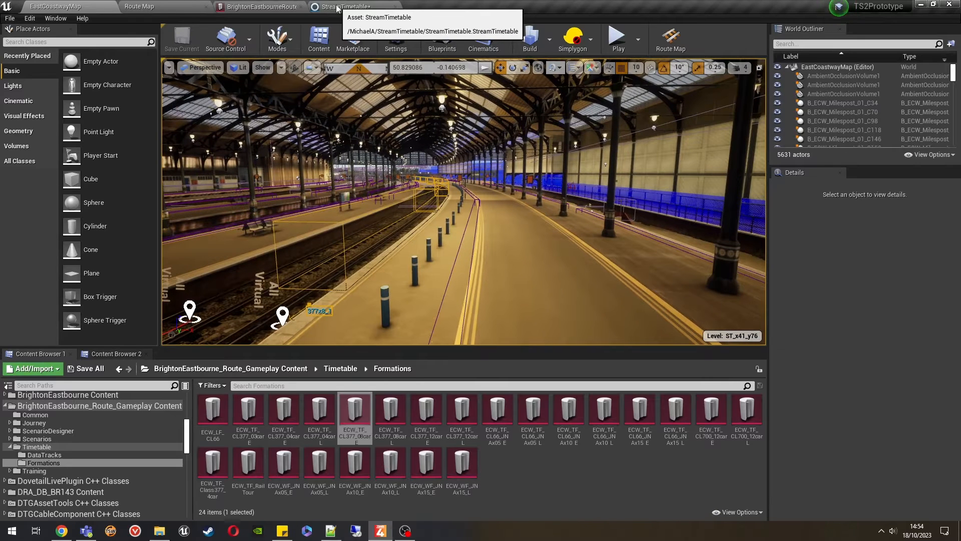
- Return to StreamTimetable, then compile and save the timetable
click(338, 8)
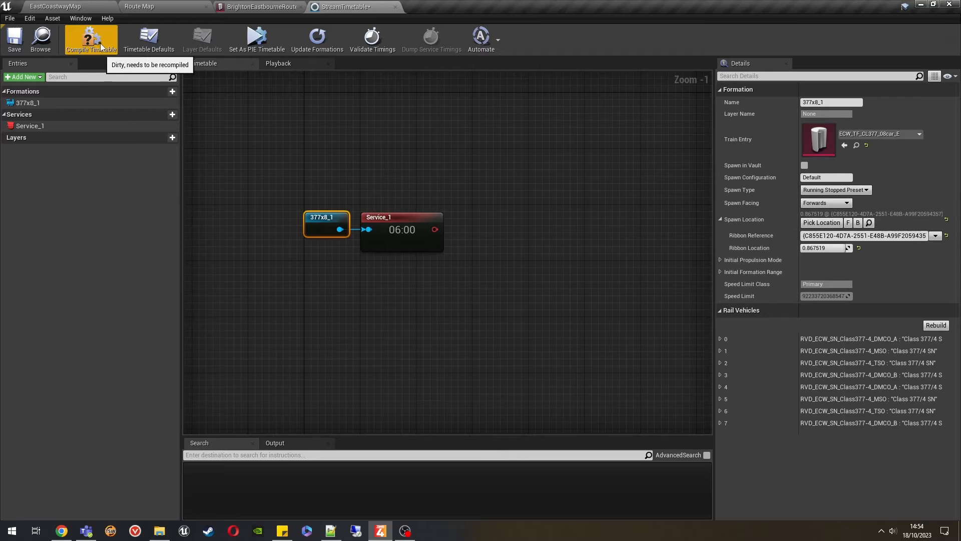
click(400, 167)
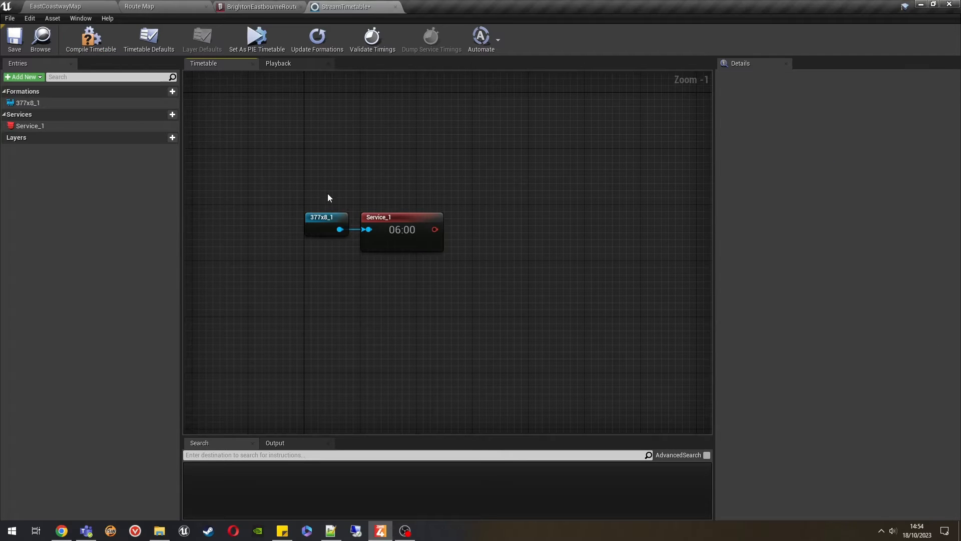
click(83, 51)
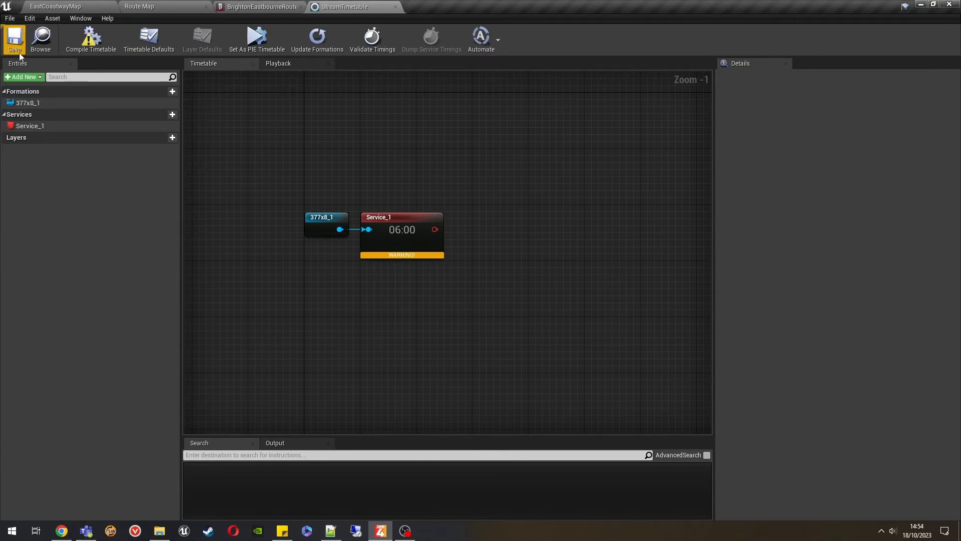
- Turn off Is Player Drivable for Service_1
right_drag(482, 235, 455, 243)
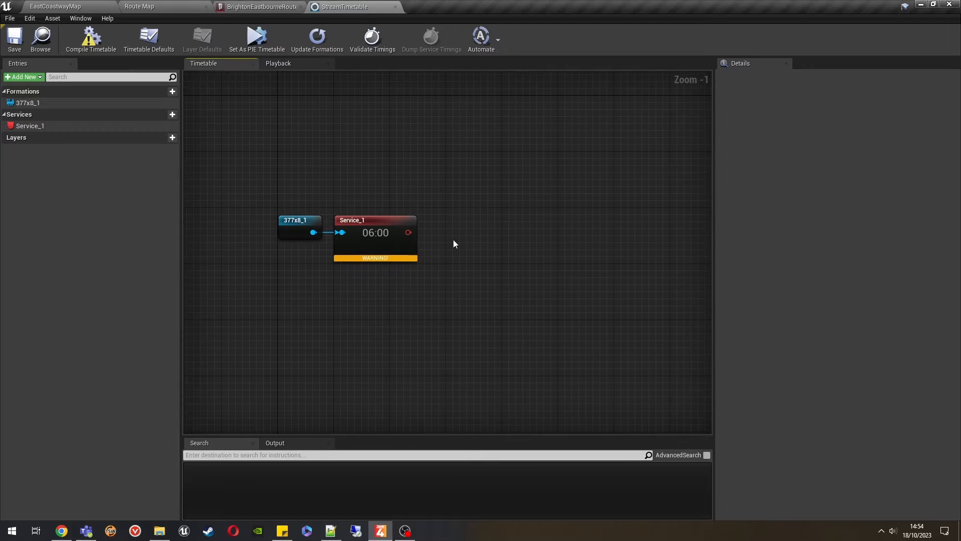
click(378, 236)
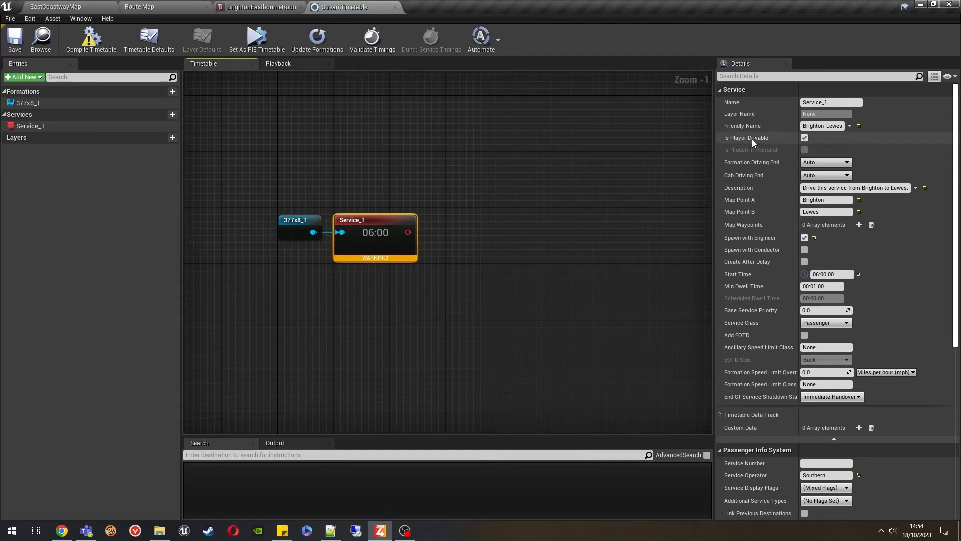
mouse_move(752, 143)
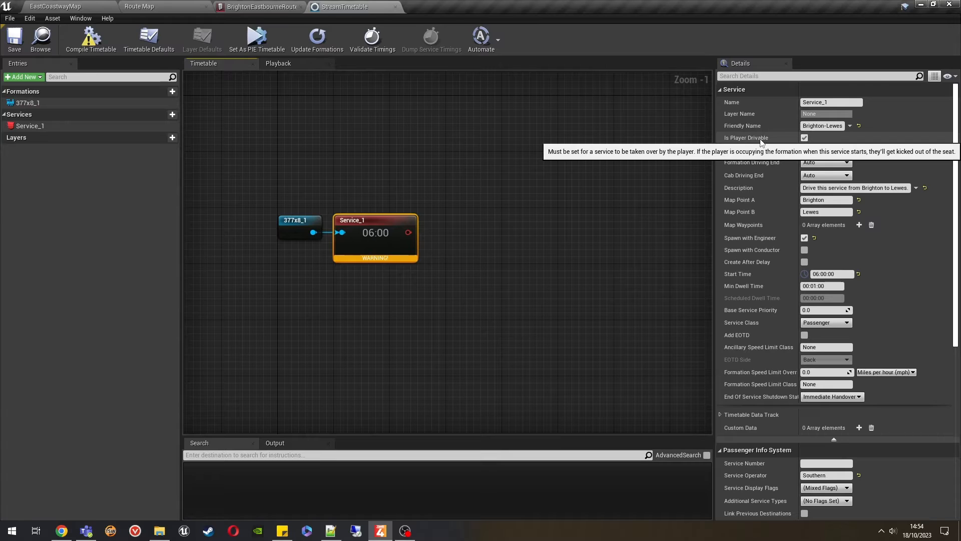
click(804, 138)
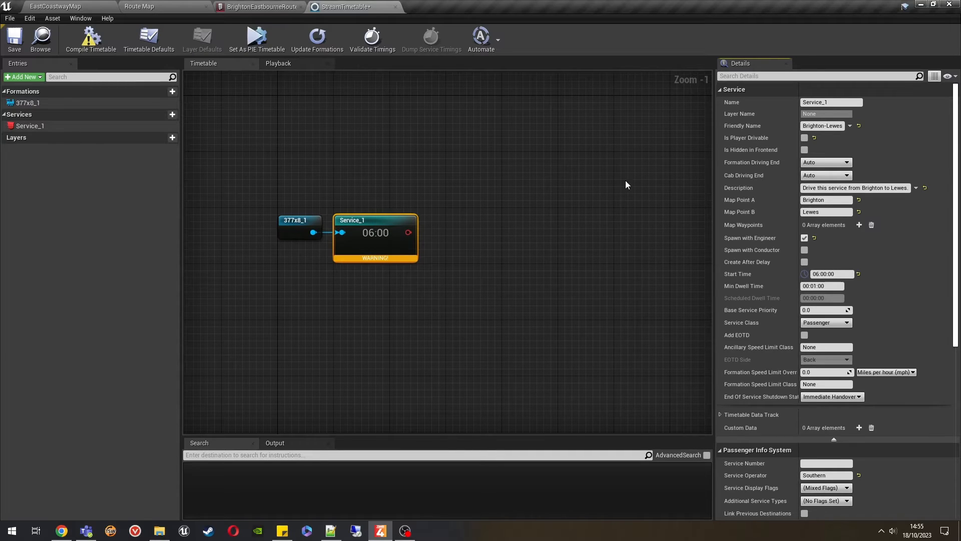
- Turn on Is Hidden in Frontend for Service_1, and switch Is Player Drivable back on
click(804, 150)
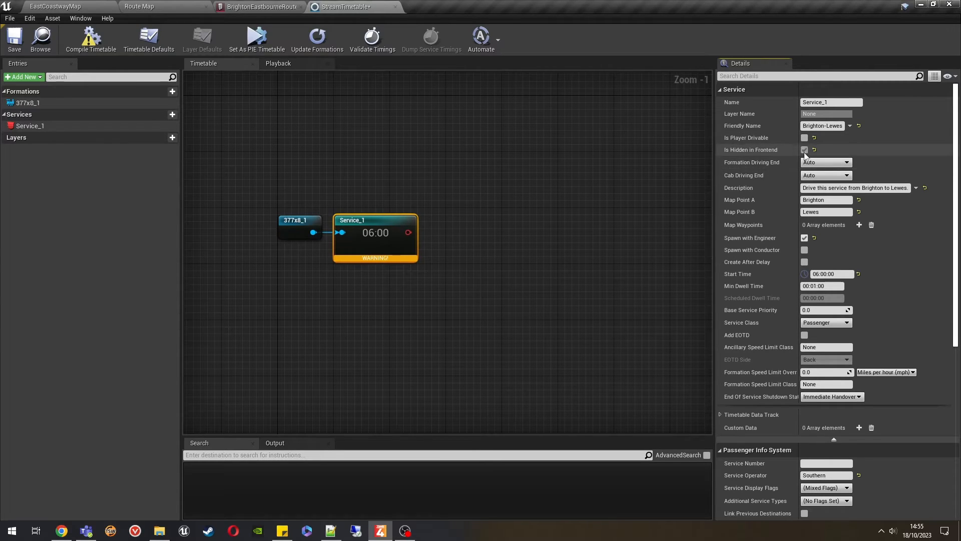
click(805, 138)
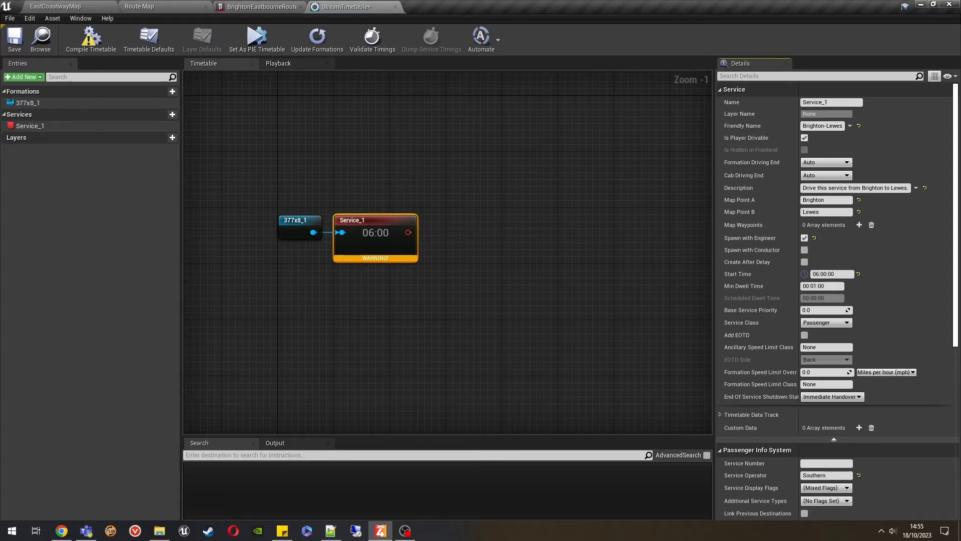
- Add a Load / Unload instruction linked from Service_1's output and place its node beside the service
right_drag(494, 292, 460, 282)
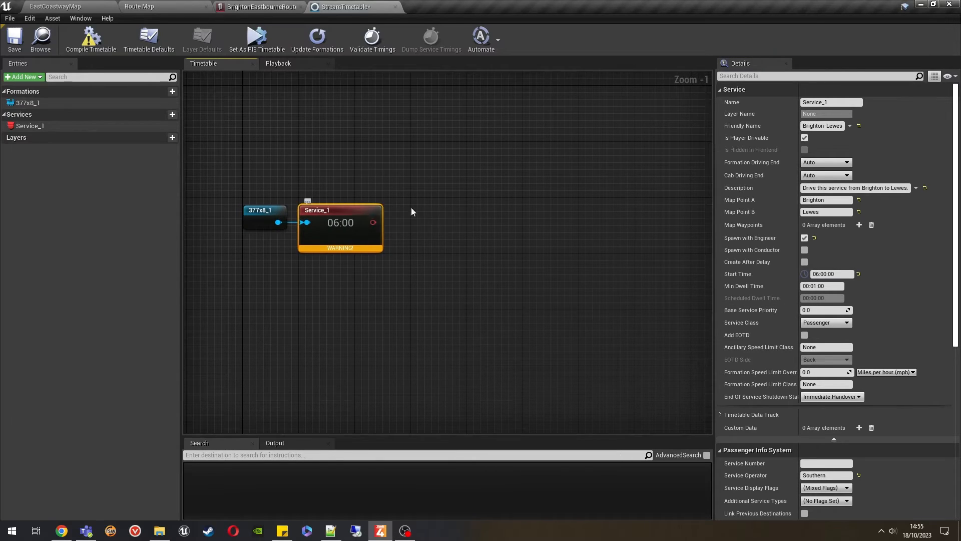
drag(372, 223, 465, 219)
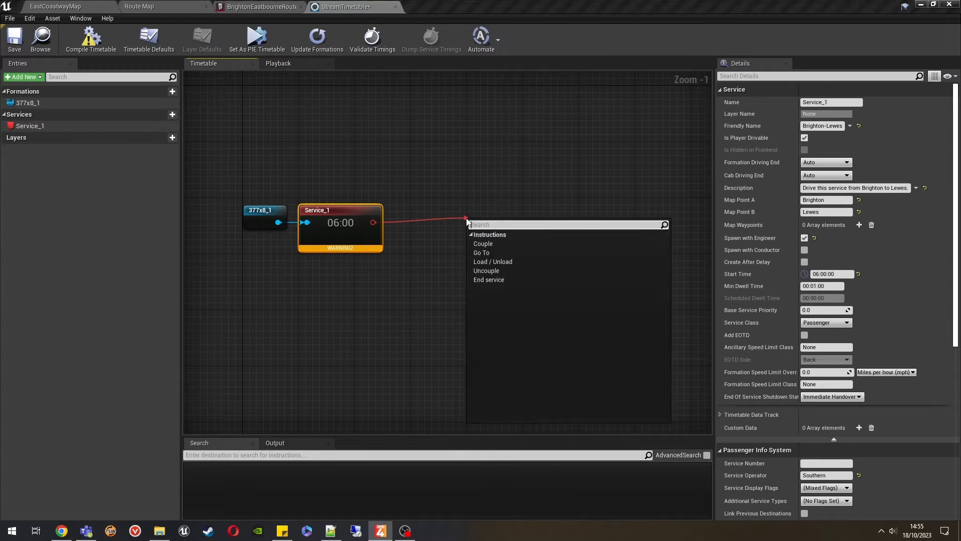
click(515, 264)
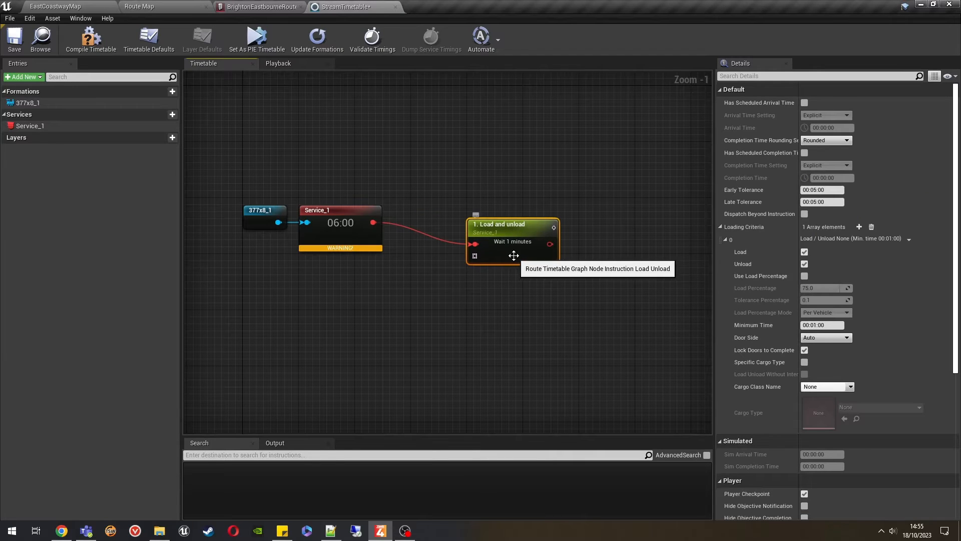
drag(509, 251, 456, 232)
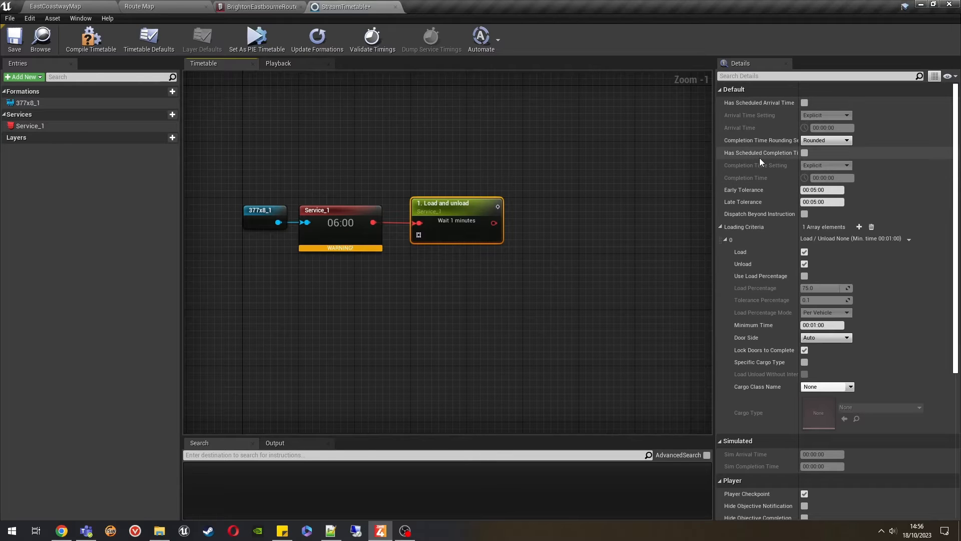
click(805, 152)
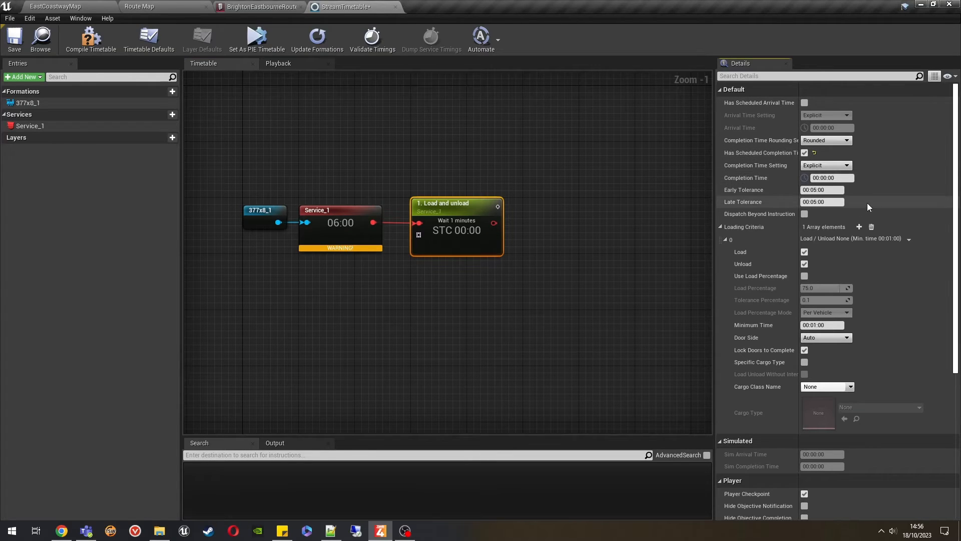
click(841, 178)
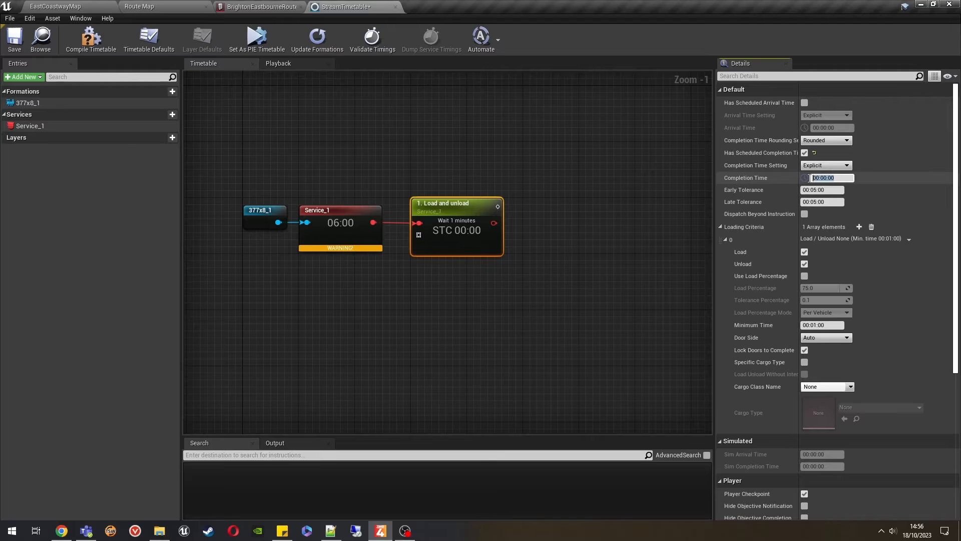
drag(824, 177, 816, 178)
key(End)
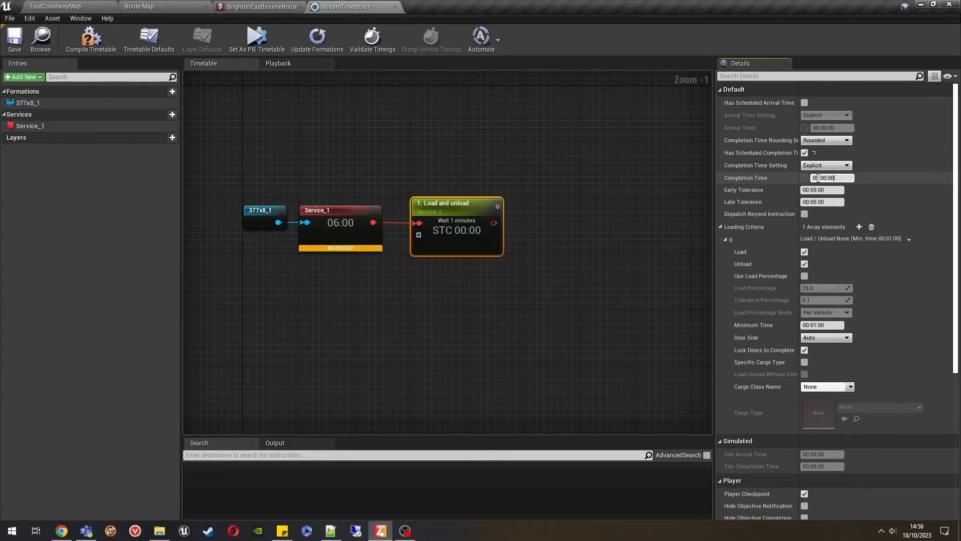
click(804, 152)
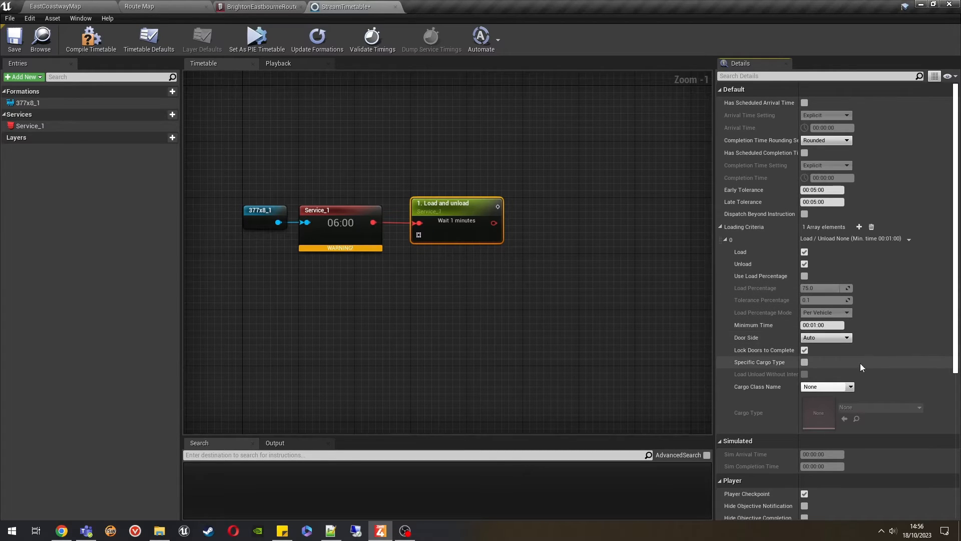
- Turn on Specific Cargo Type for the load and unload instruction and set its Cargo Type to Passenger
click(804, 362)
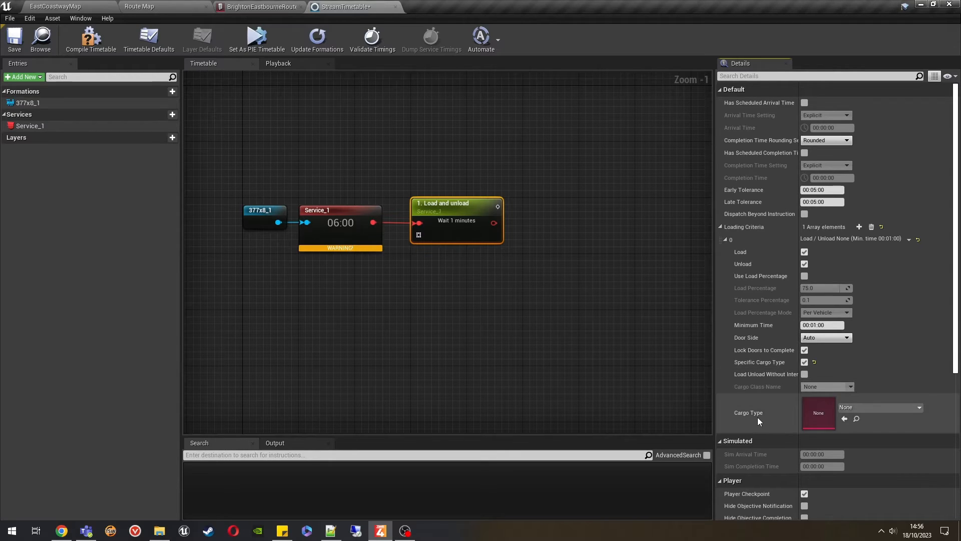
click(867, 407)
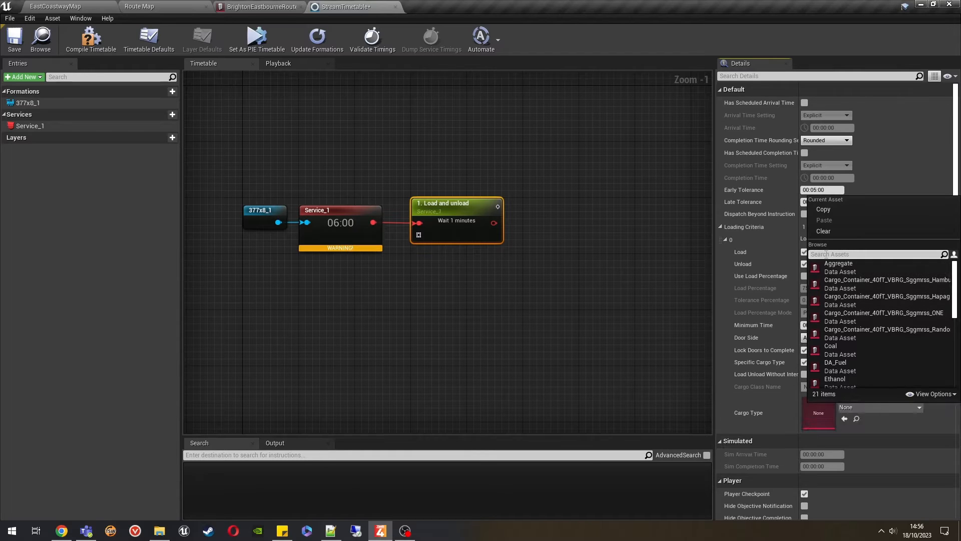
text(pass)
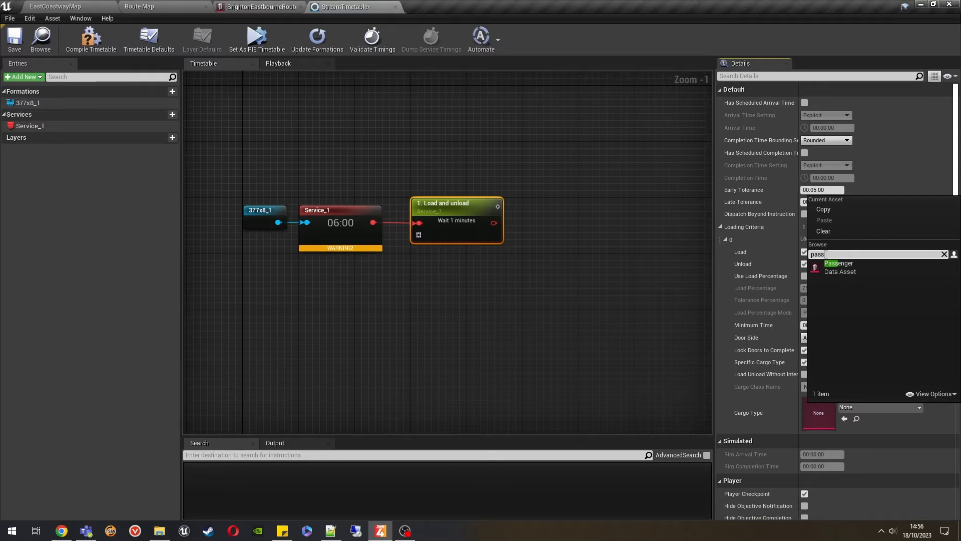
click(845, 271)
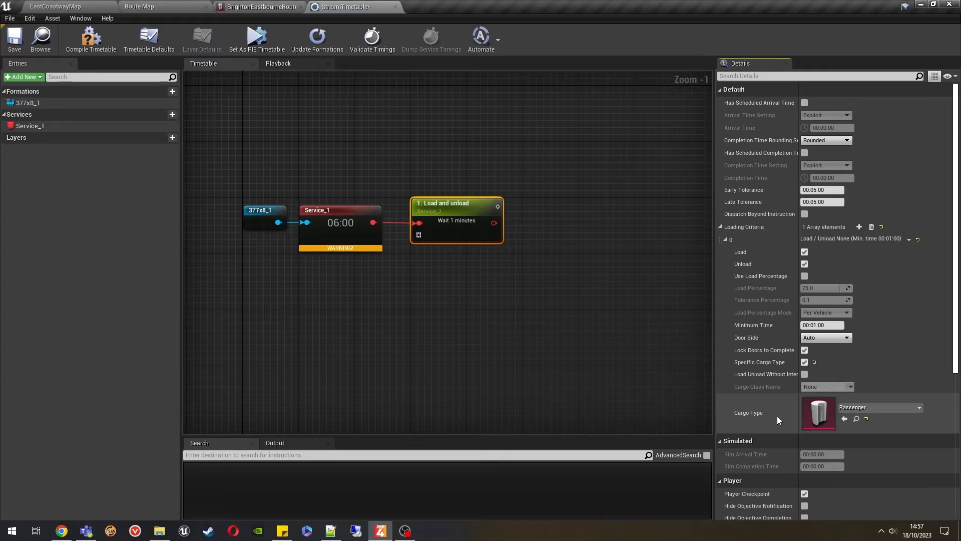
- Turn on Hide Objective Completion in the load and unload instruction's Player settings
scroll(777, 418, down, 3)
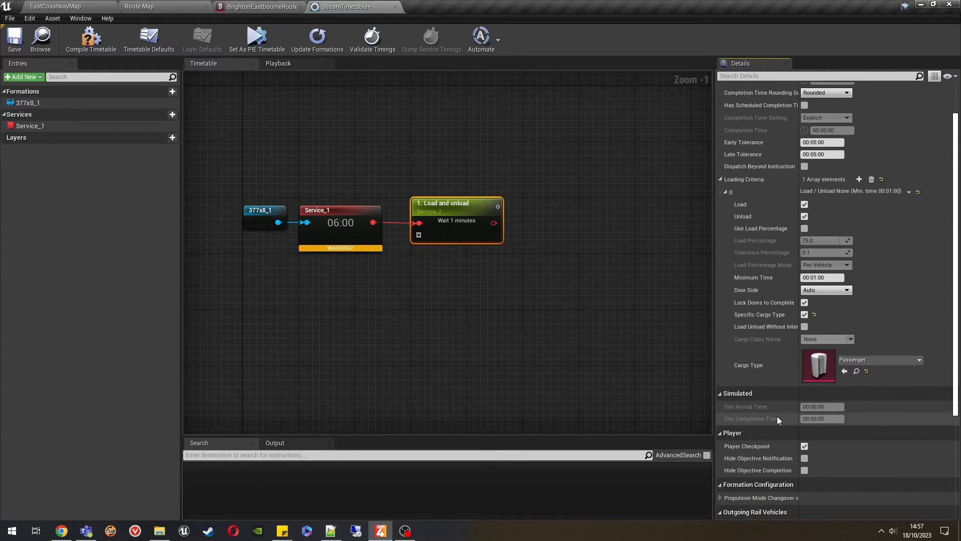
scroll(777, 418, down, 3)
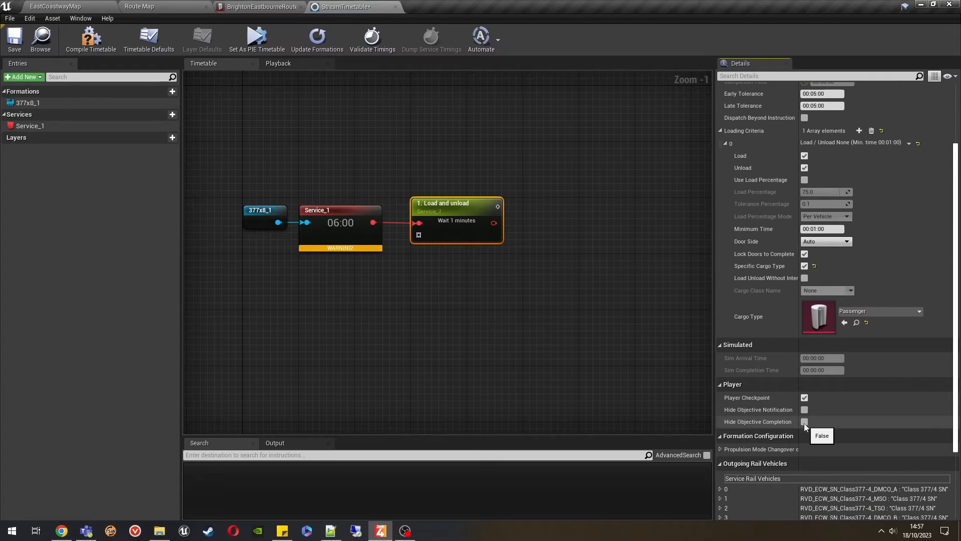
click(804, 422)
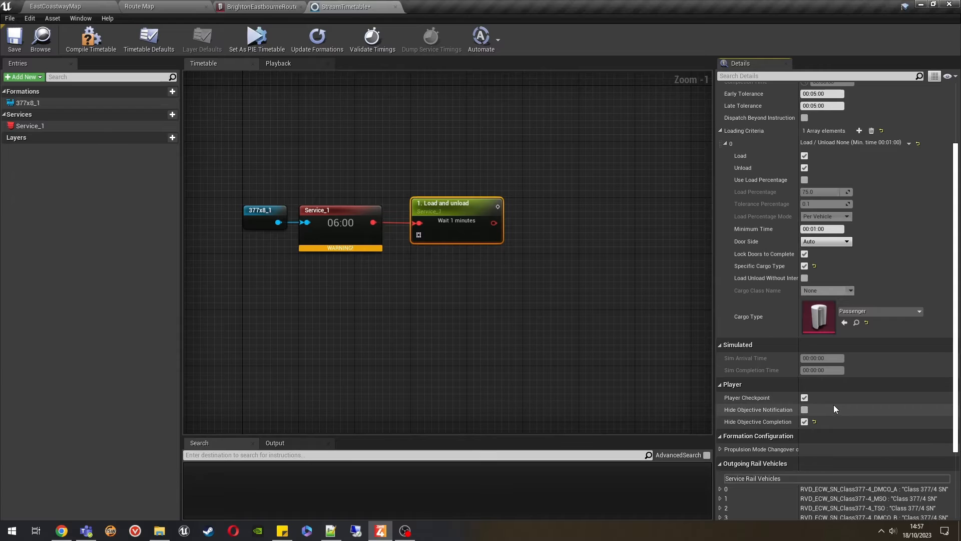
scroll(833, 405, down, 5)
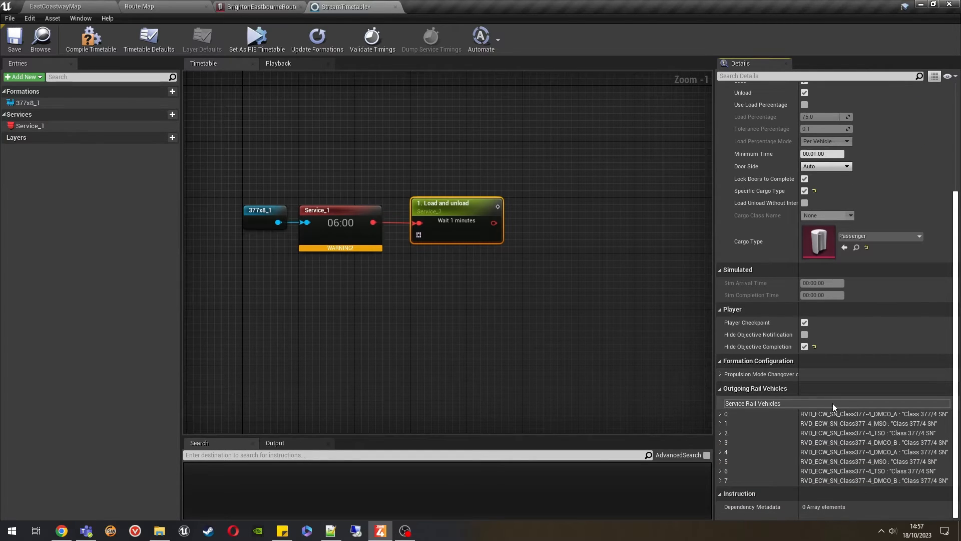
scroll(832, 404, up, 10)
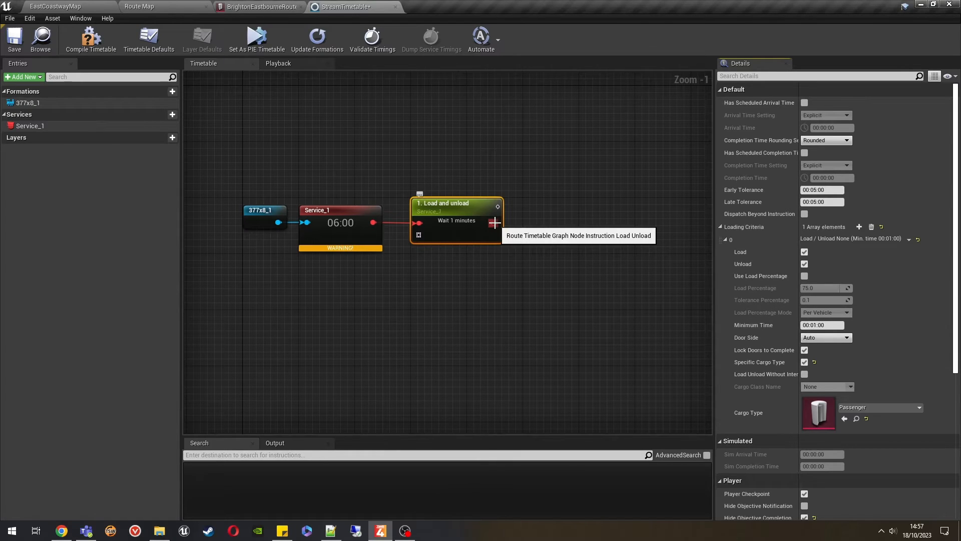
- Add a Go To instruction linked from the output of the load and unload instruction
drag(495, 222, 544, 226)
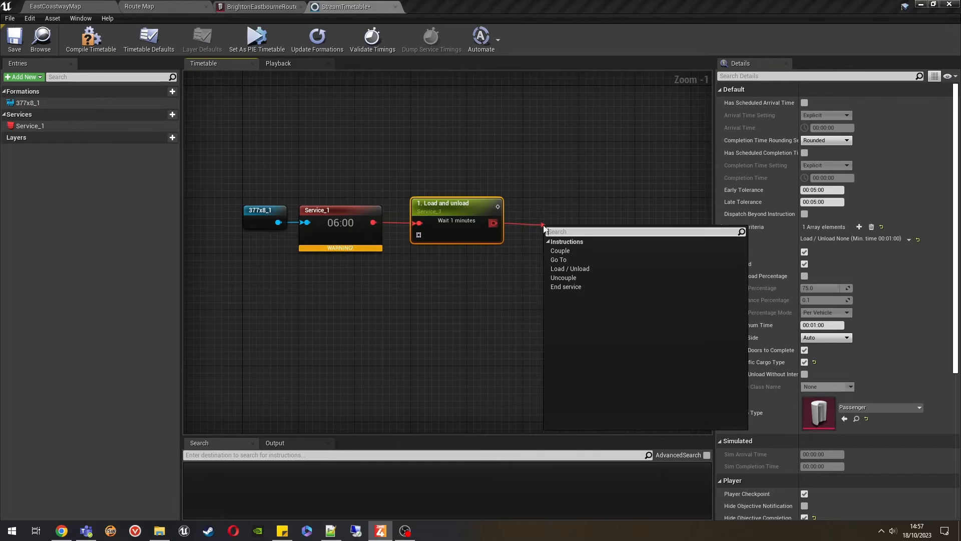
click(584, 260)
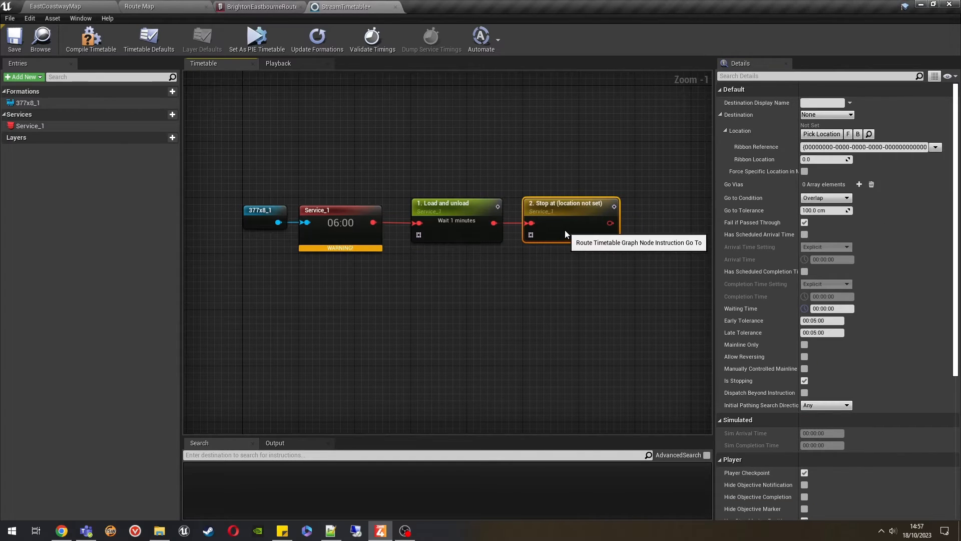
right_drag(564, 230, 502, 272)
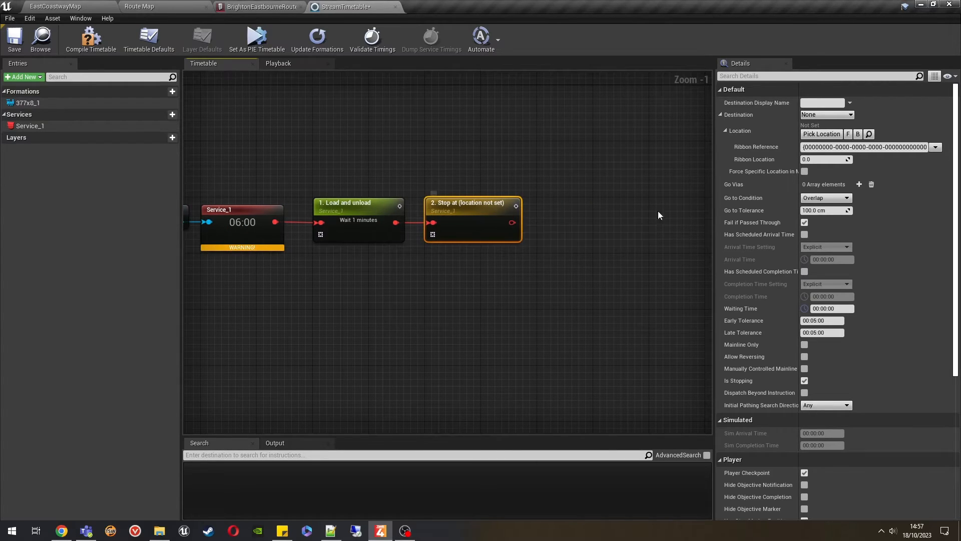
- Look up the first station after Brighton on the Route Map and set the Go To instruction's Destination Display Name to London Road
click(815, 103)
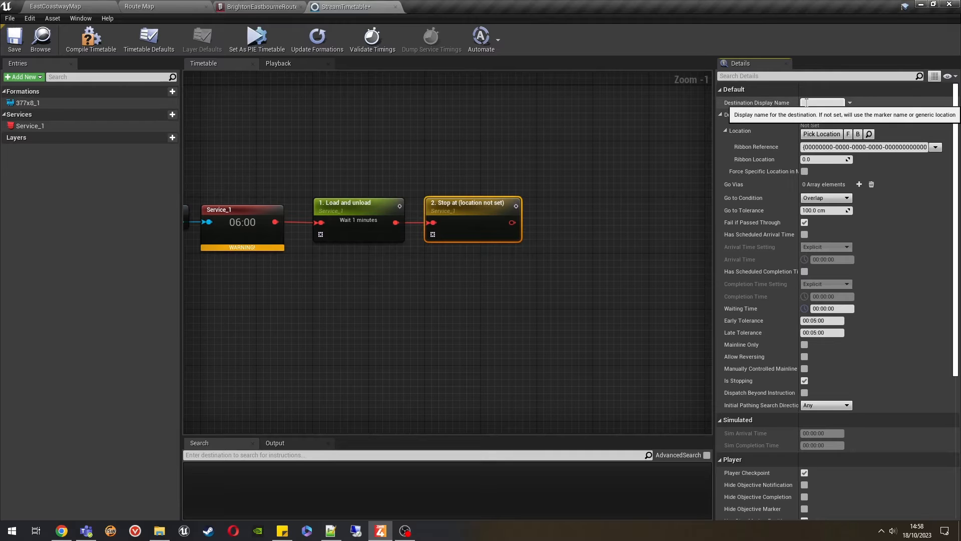
click(175, 7)
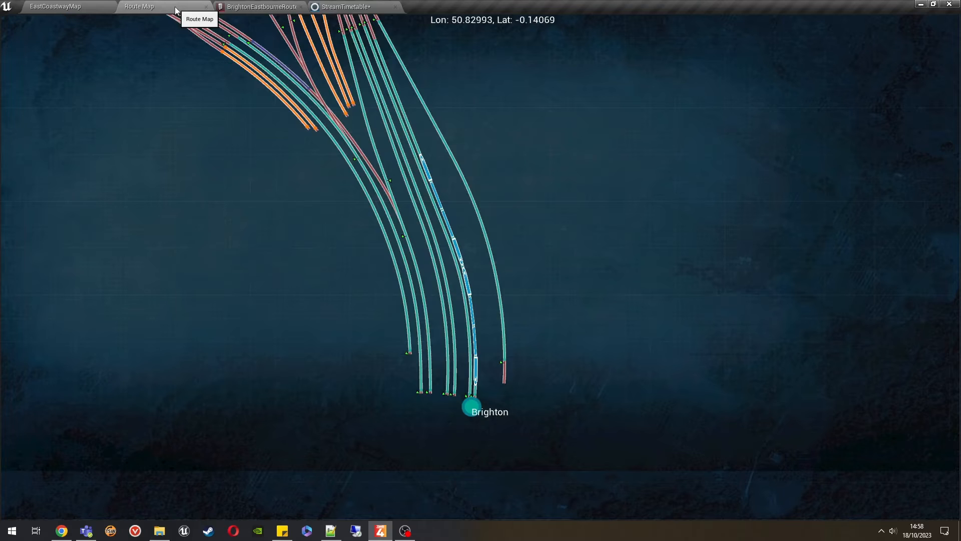
drag(537, 161, 520, 242)
scroll(520, 241, down, 3)
drag(520, 50, 498, 358)
drag(661, 65, 581, 253)
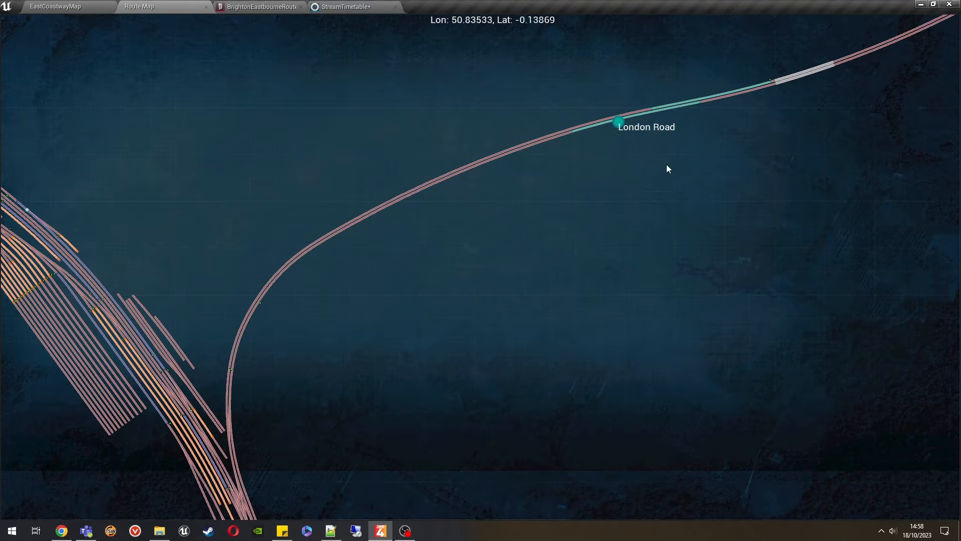
click(357, 8)
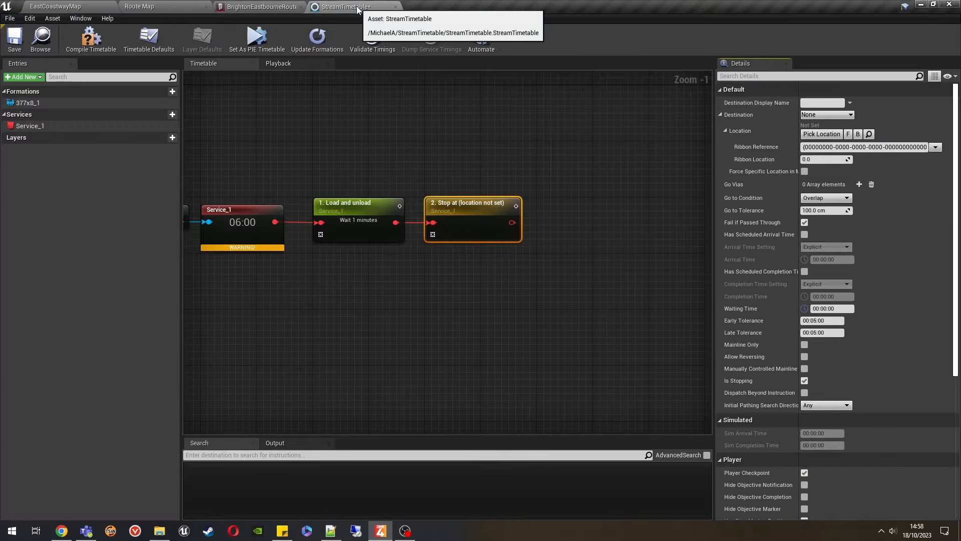
click(818, 102)
text(L)
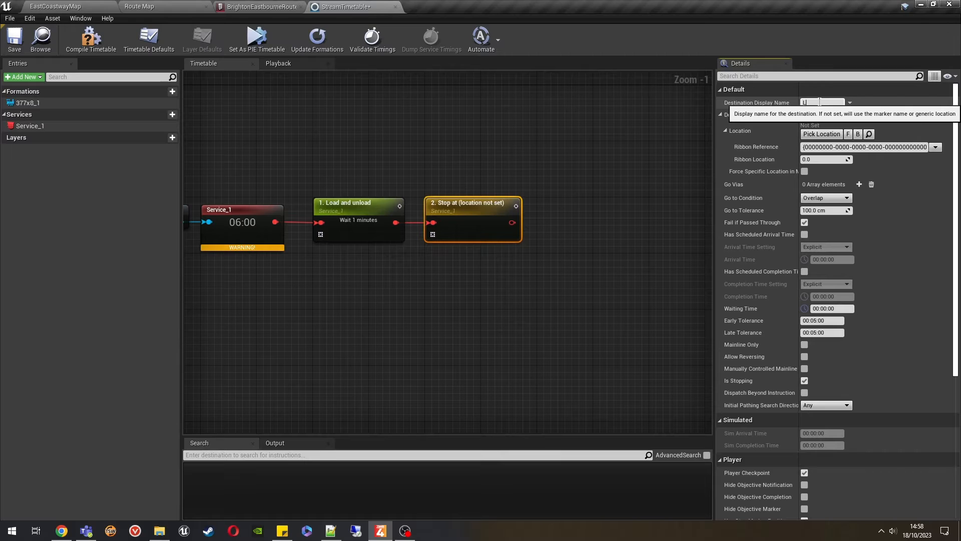
text(ondon Road)
key(Return)
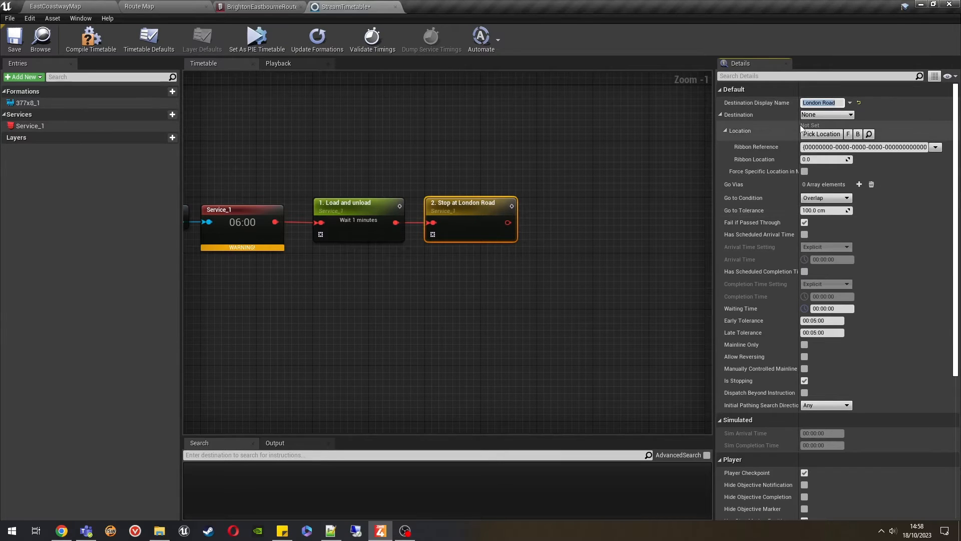
- Set the Go To instruction's Destination to the track marker London Road Platform 2
click(814, 116)
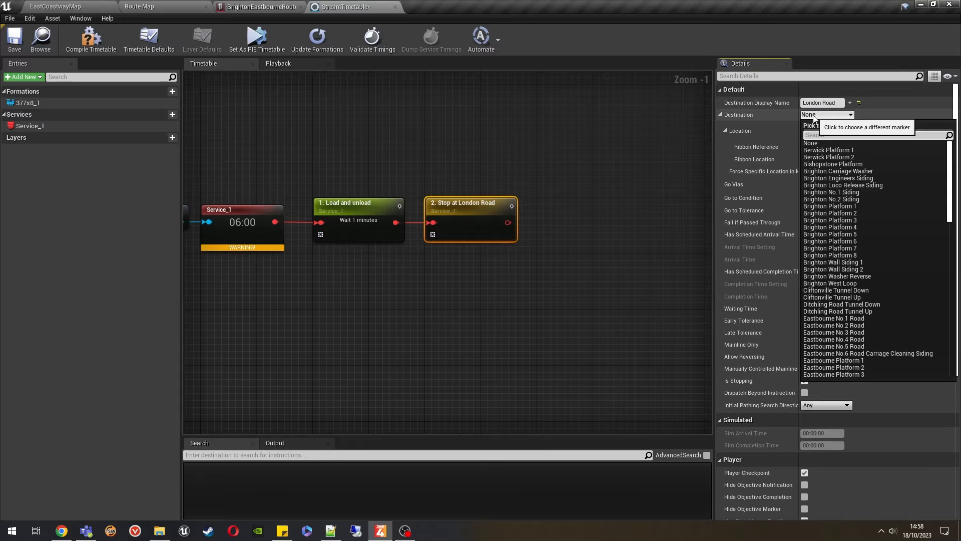
text(london)
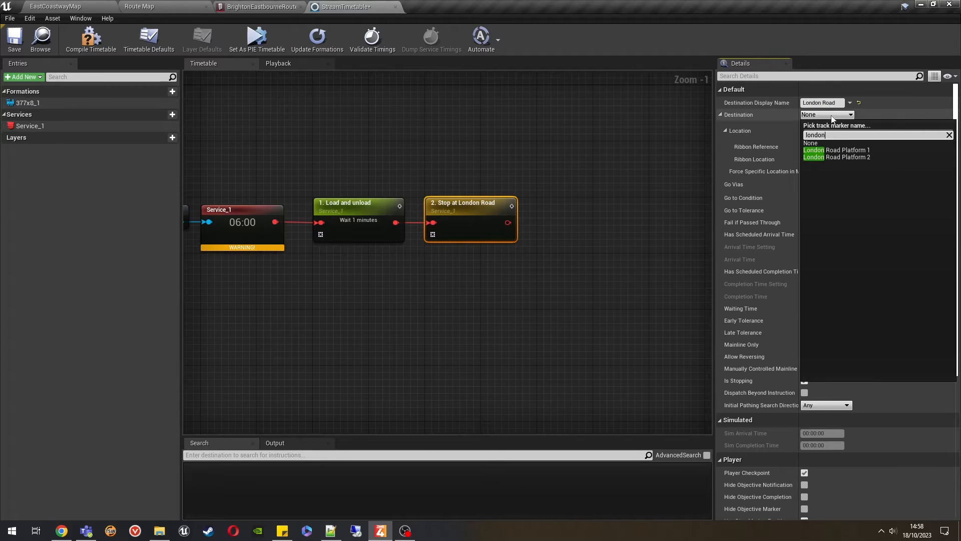
click(843, 157)
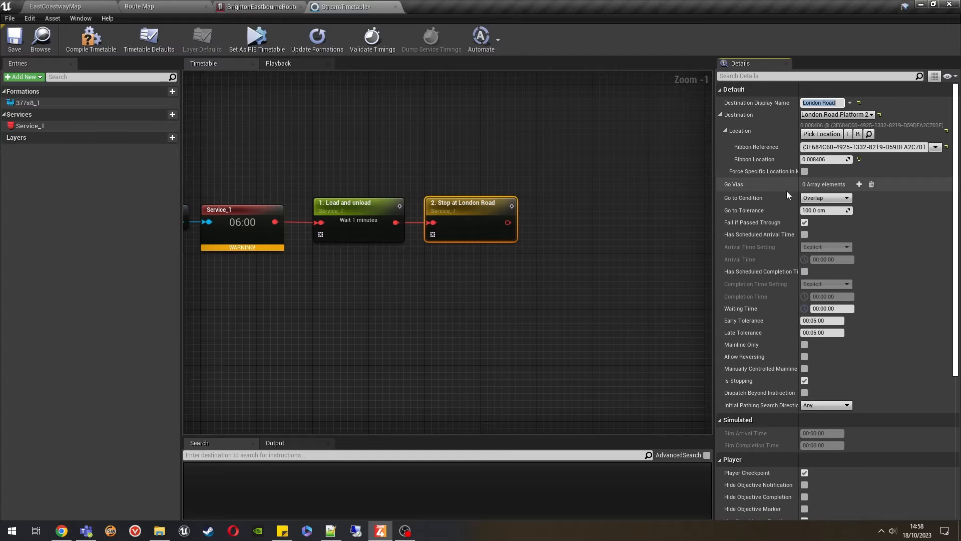
- Set the London Road stop's Go to Condition to Within and its Go to Tolerance to 500 cm
click(816, 198)
click(814, 226)
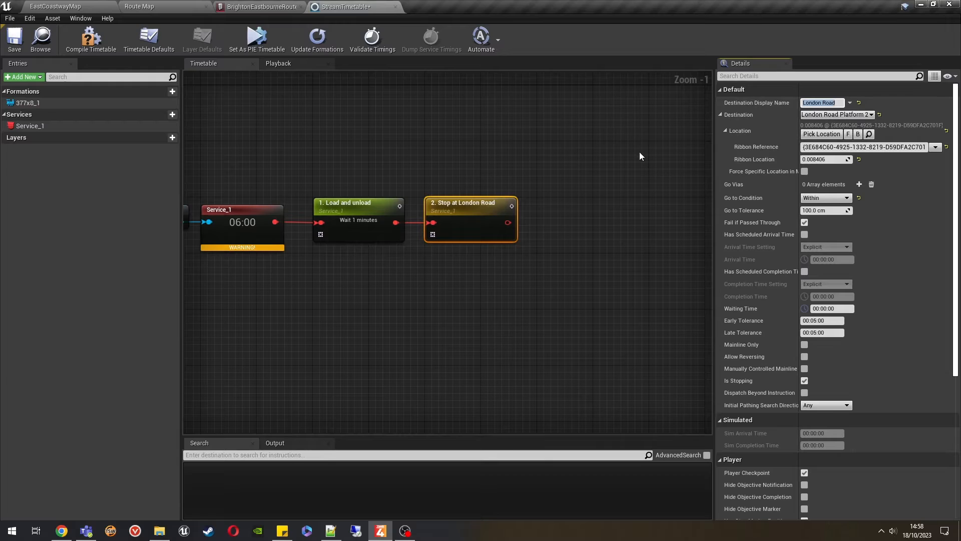
click(832, 211)
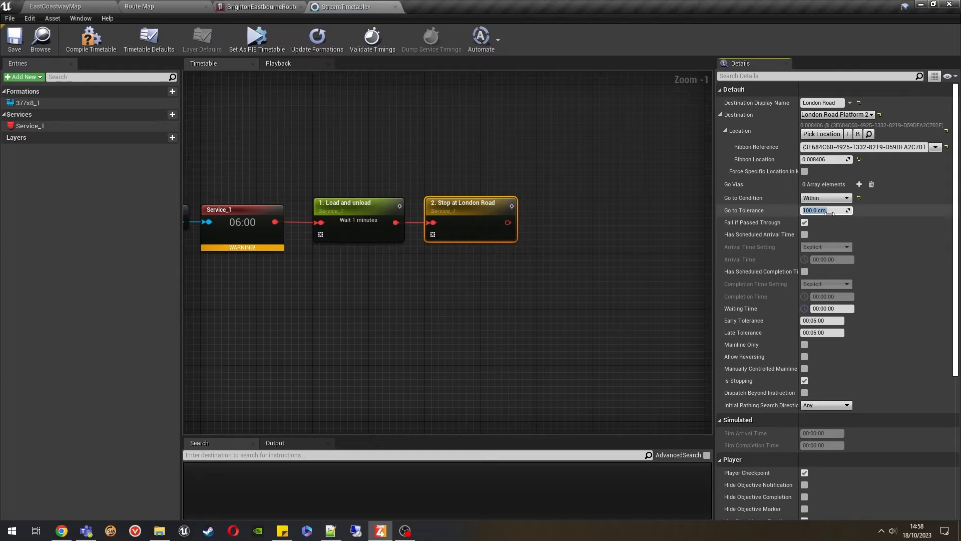
text(500)
key(Return)
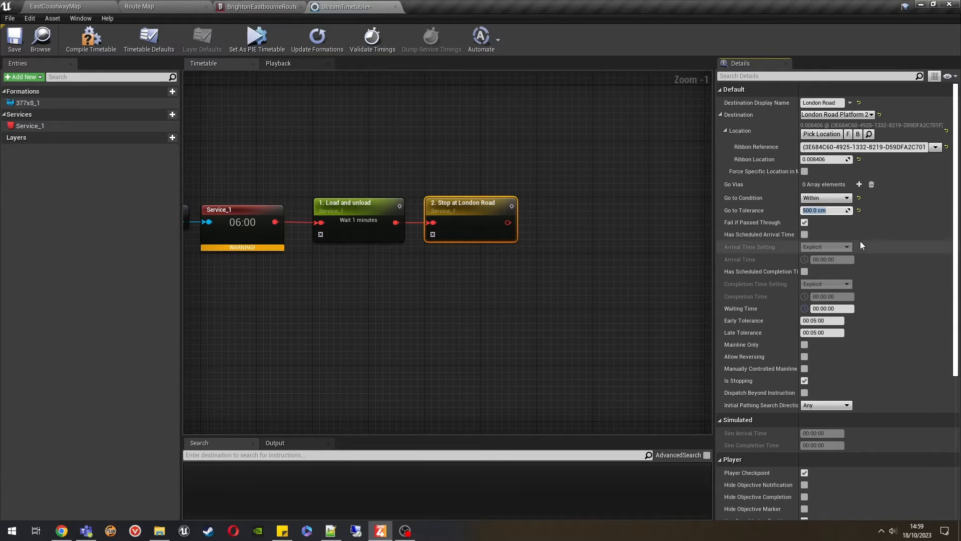
- Try a scheduled arrival time with the Simulated setting on the London Road stop, and reset both options
click(804, 234)
click(833, 260)
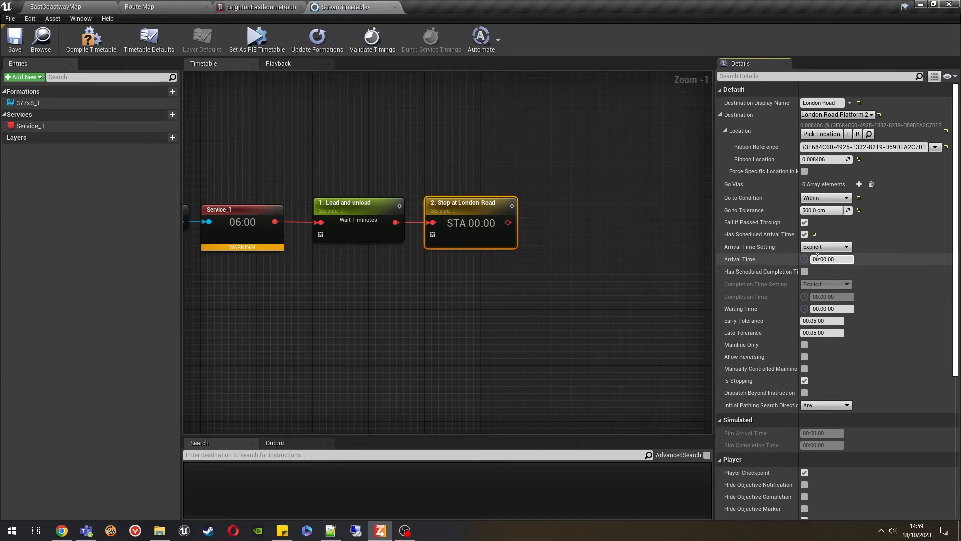
click(826, 247)
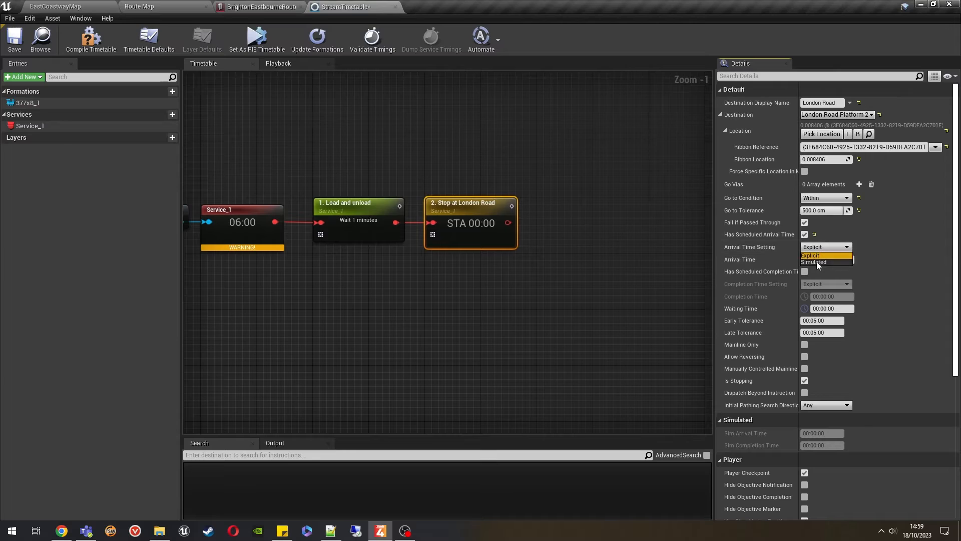
click(816, 263)
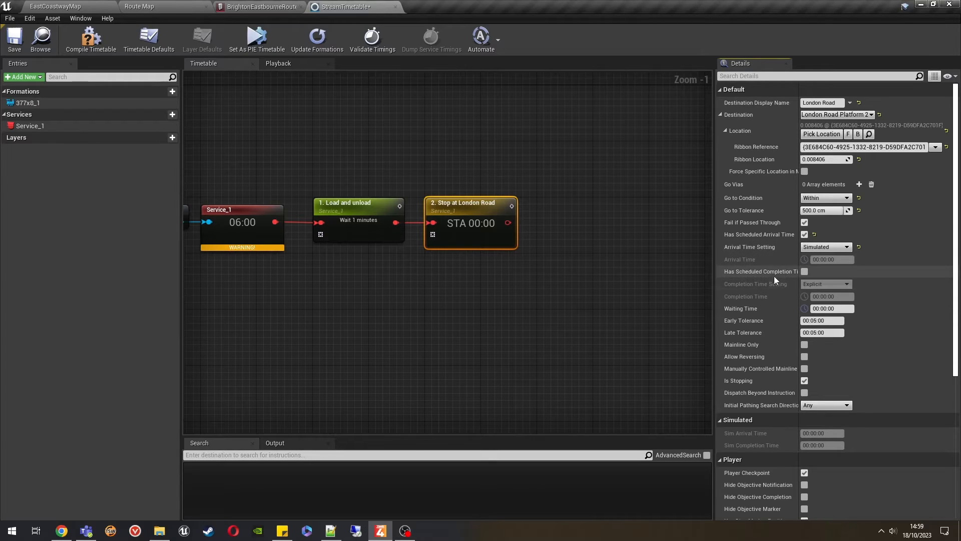
click(859, 247)
click(804, 234)
- Try turning off Is Stopping for the London Road instruction, and turn it back on
scroll(842, 297, down, 1)
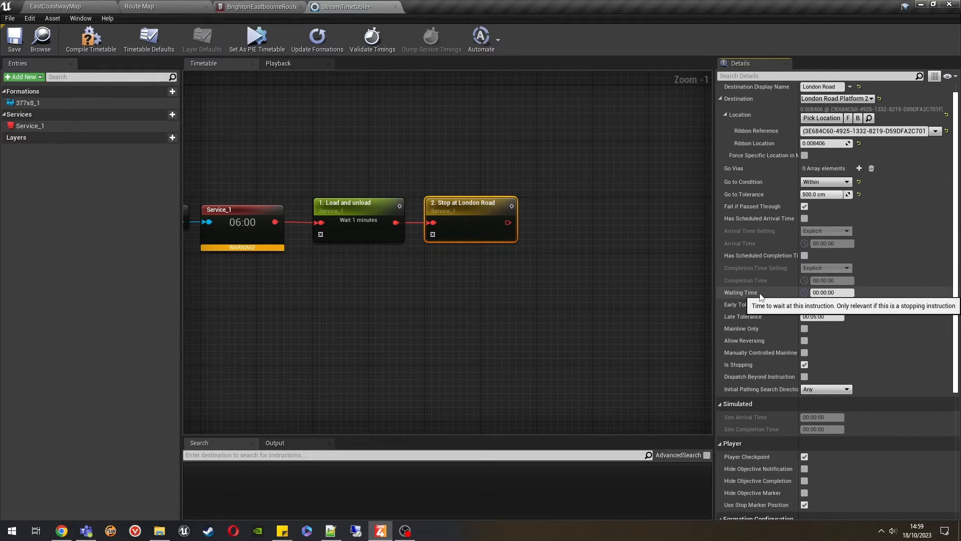
click(835, 291)
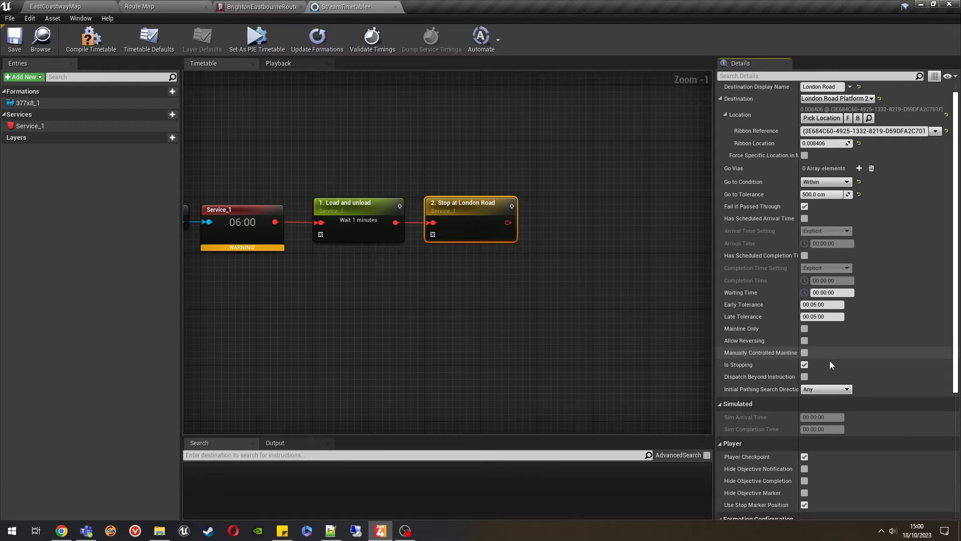
click(805, 364)
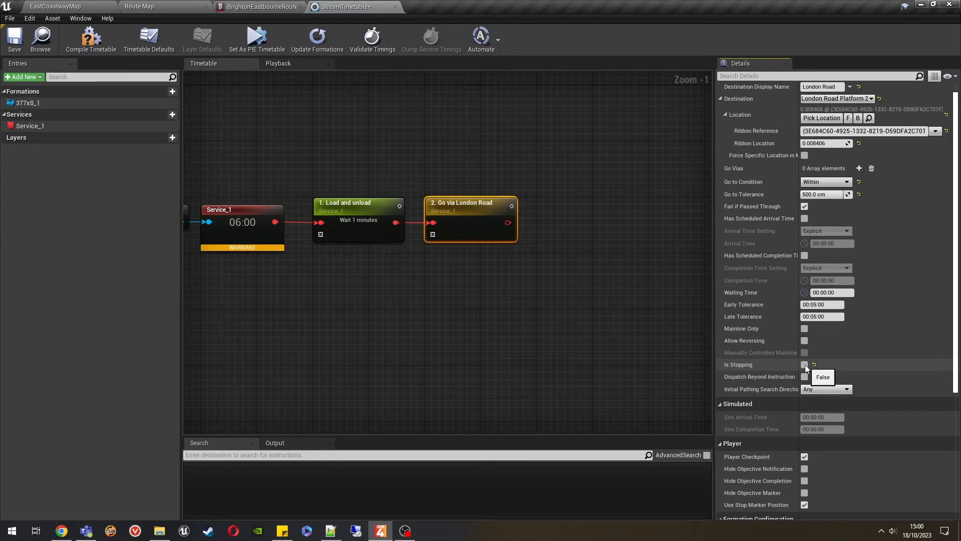
click(805, 365)
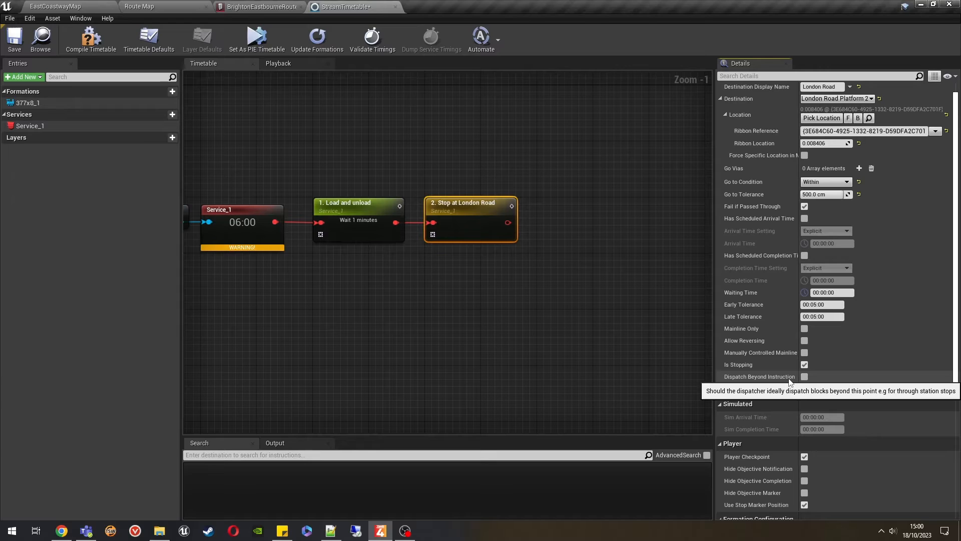
- Enable Dispatch Beyond Instruction and Hide Objective Completion for the London Road stop, and realign its node with the load and unload instruction
click(804, 376)
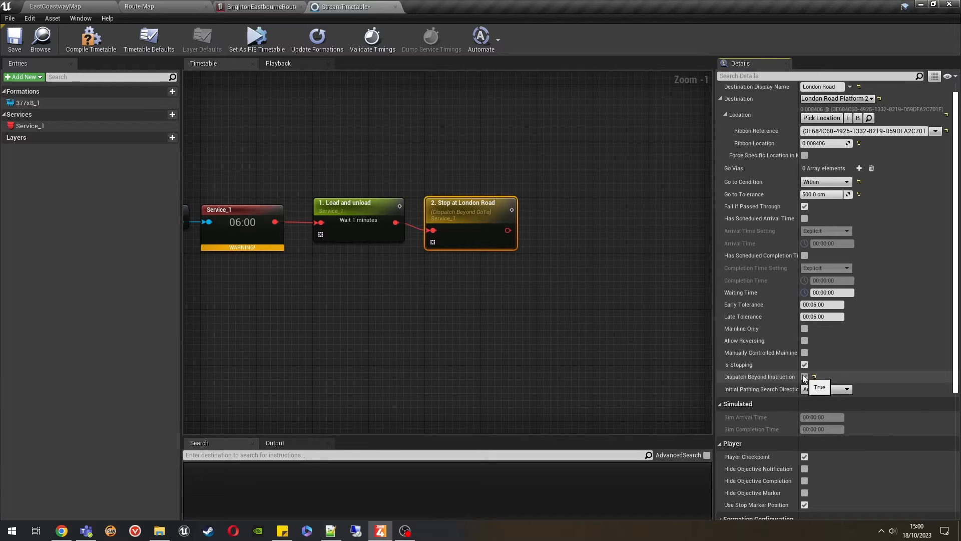
drag(439, 234, 472, 224)
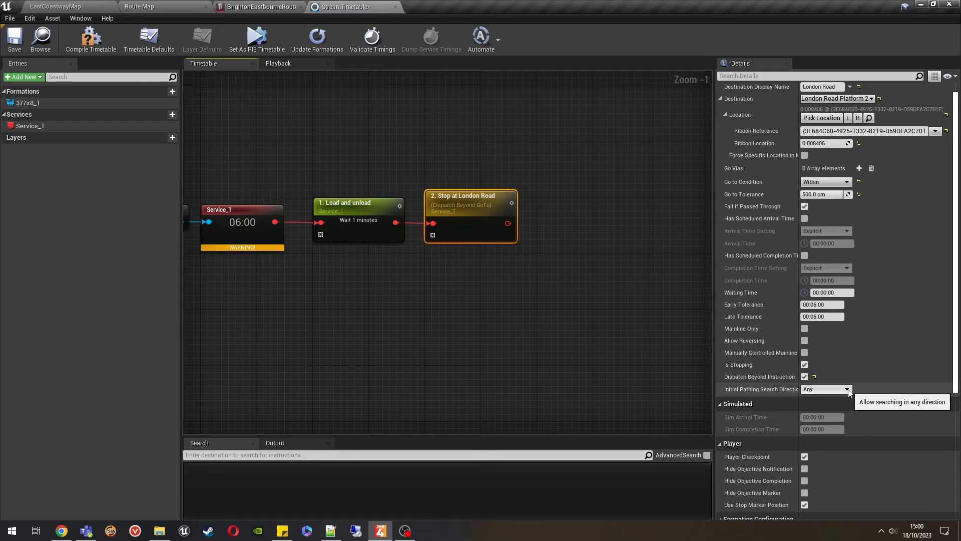
scroll(862, 389, down, 3)
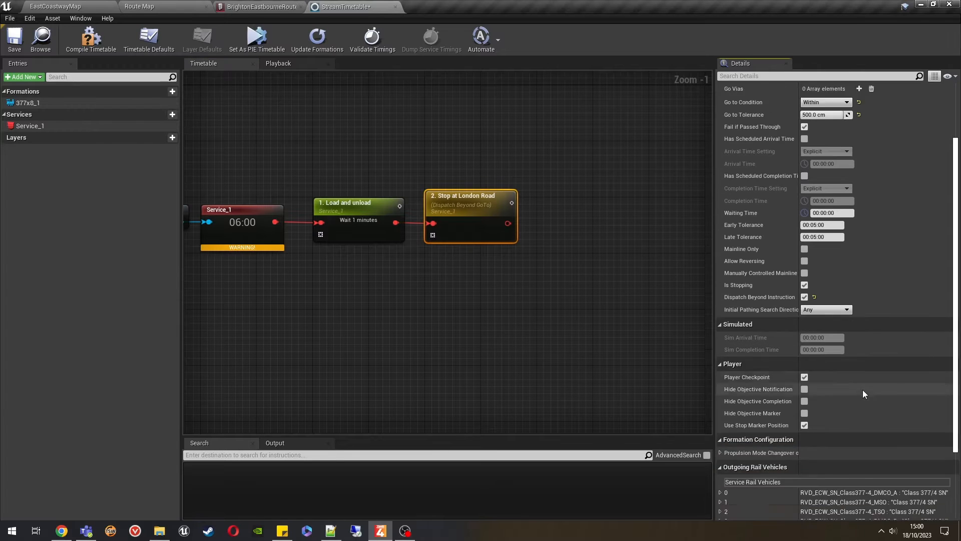
scroll(863, 390, down, 3)
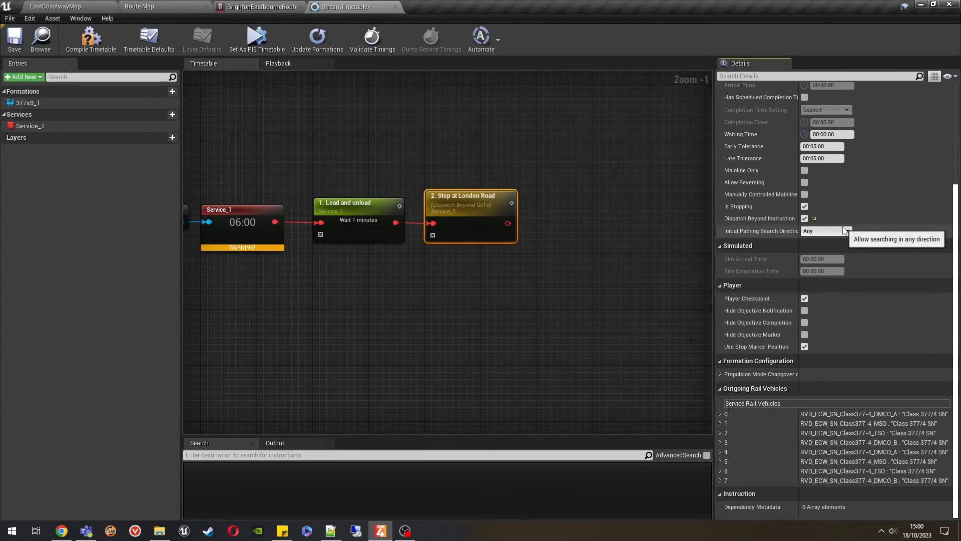
click(844, 231)
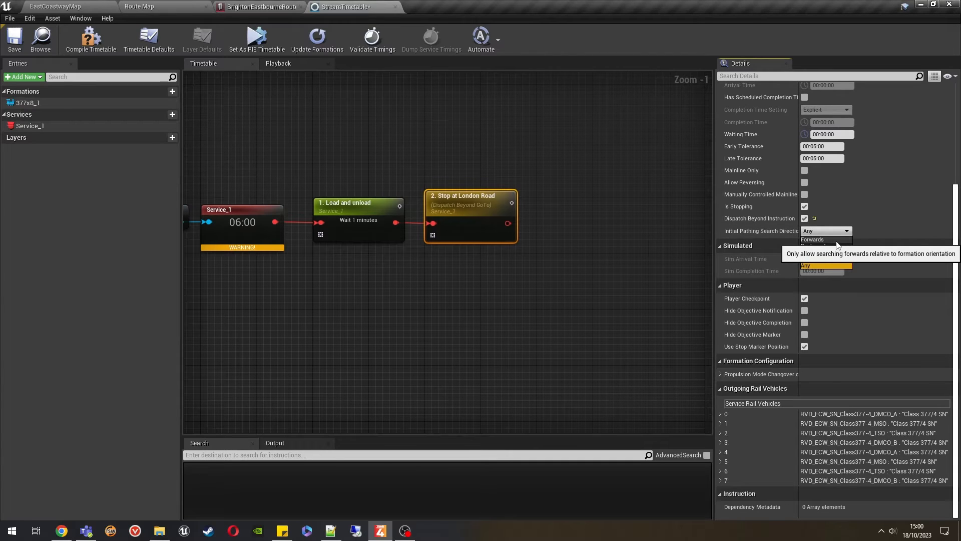
click(888, 228)
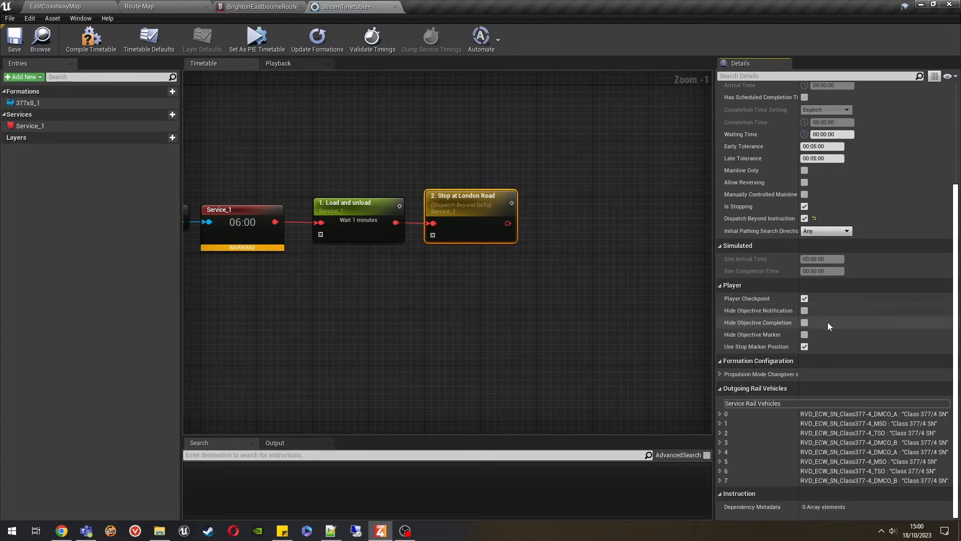
click(805, 323)
scroll(828, 298, up, 5)
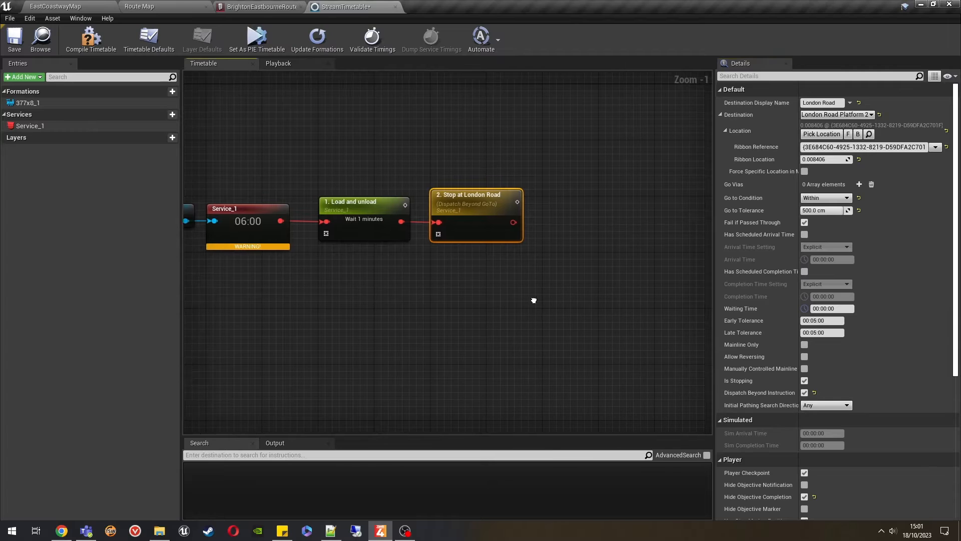
- Add an unlinked Couple instruction in the empty graph area below the London Road stop
click(475, 295)
right_click(478, 298)
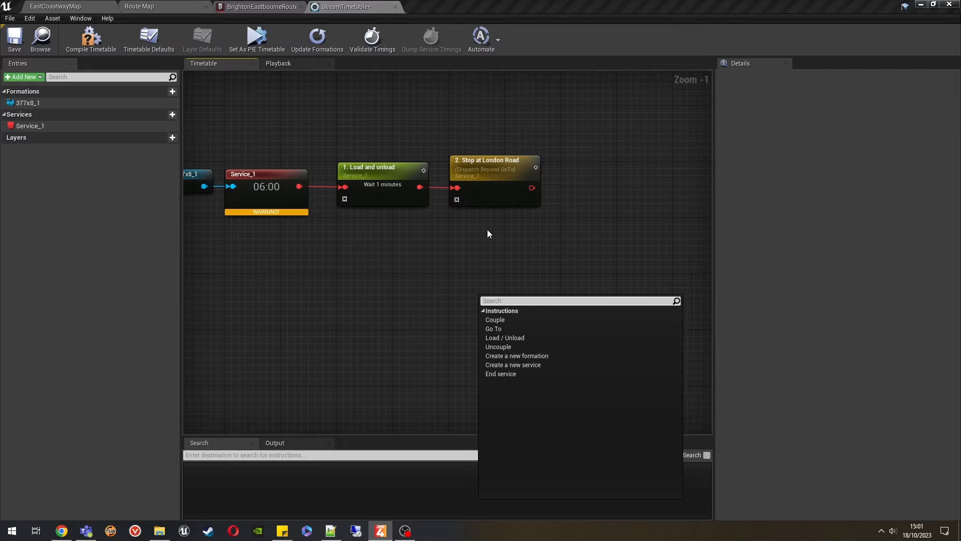
click(506, 322)
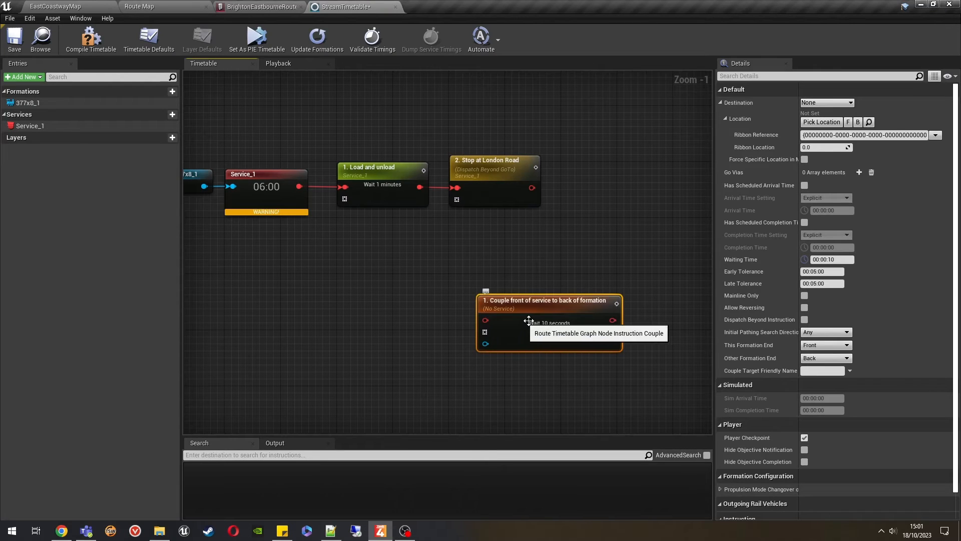
drag(529, 321, 503, 301)
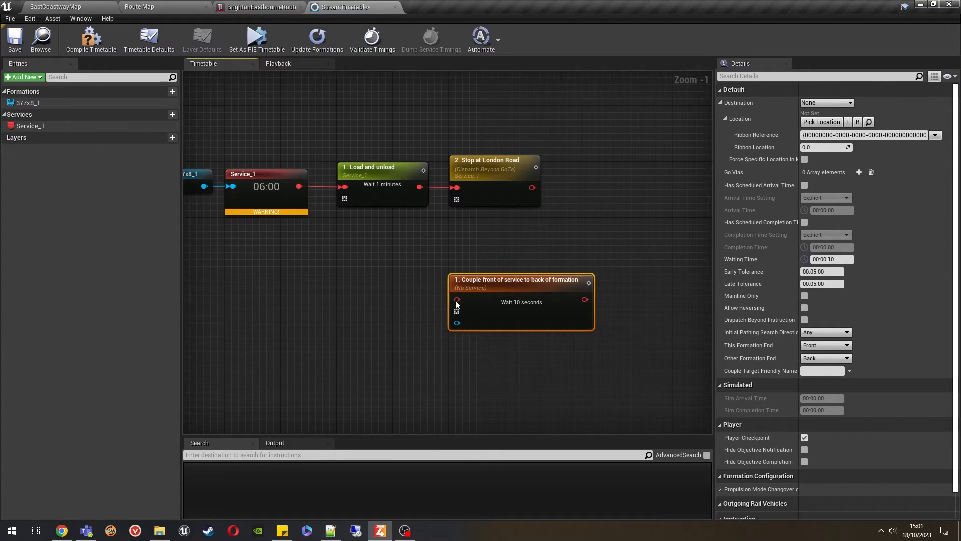
drag(459, 303, 371, 362)
click(417, 331)
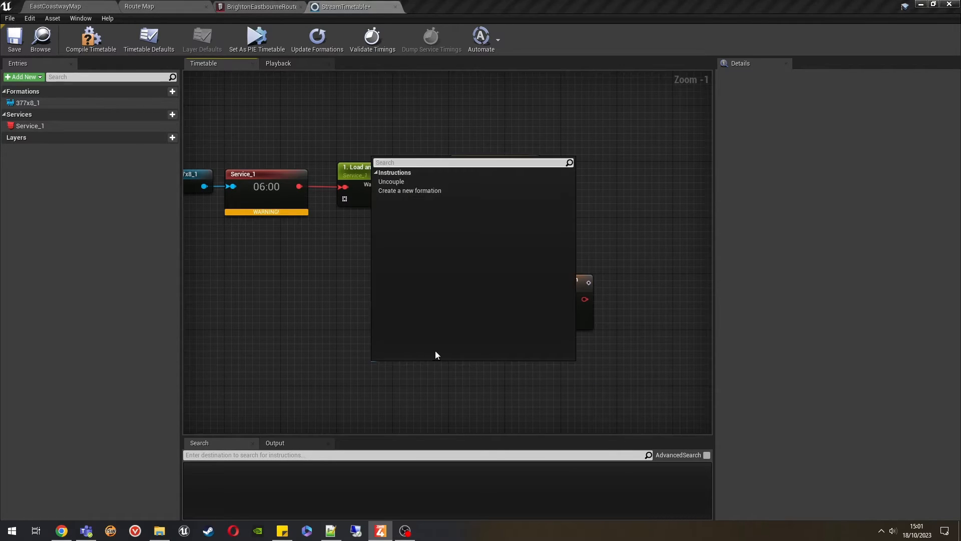
click(461, 373)
right_drag(461, 373, 438, 328)
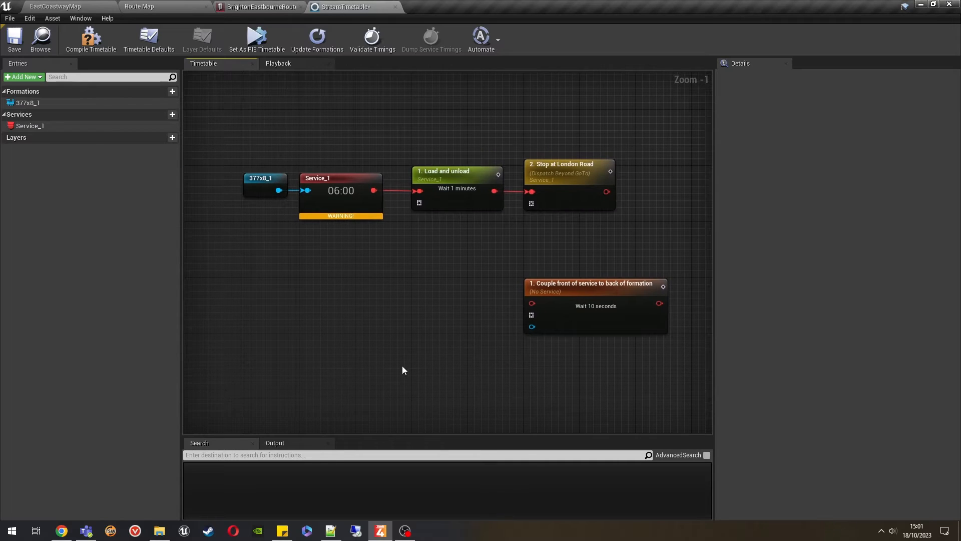
- Duplicate the 377x8_1 formation below the service and link the copy to the Couple instruction's formation input
click(260, 181)
key(ctrl+c)
key(ctrl+v)
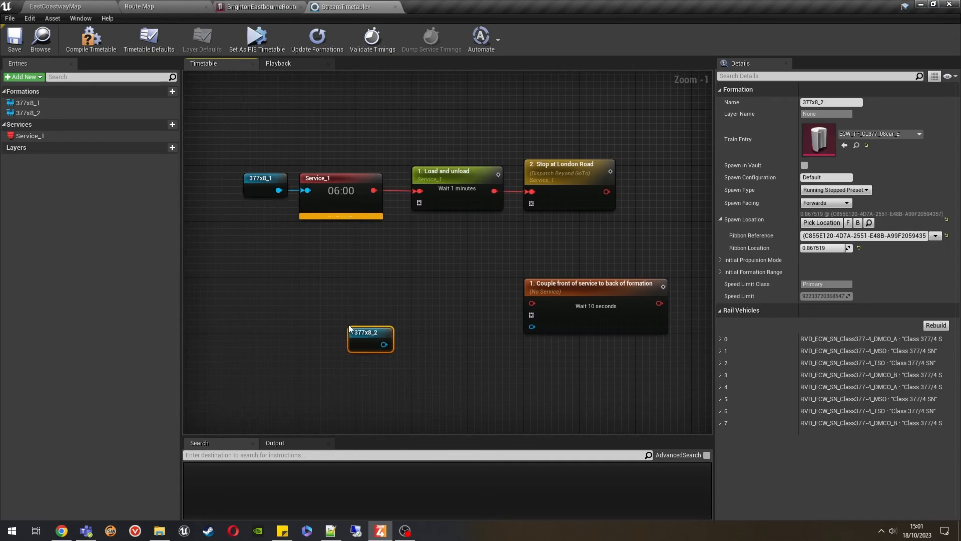
drag(377, 333, 534, 327)
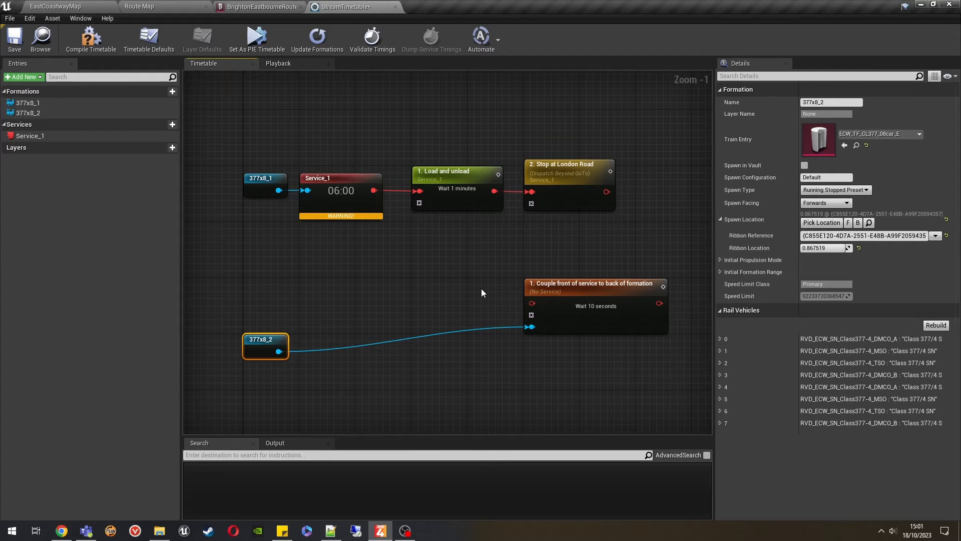
- Reposition the Couple instruction in the lower row, beneath Service_1 and the load and unload instruction
right_drag(548, 293, 410, 300)
drag(410, 299, 521, 181)
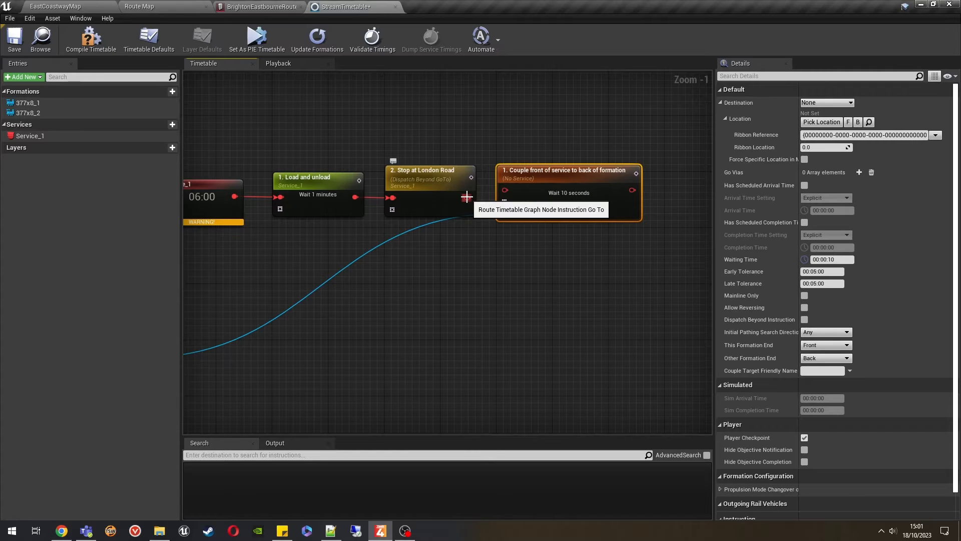
drag(536, 167, 536, 308)
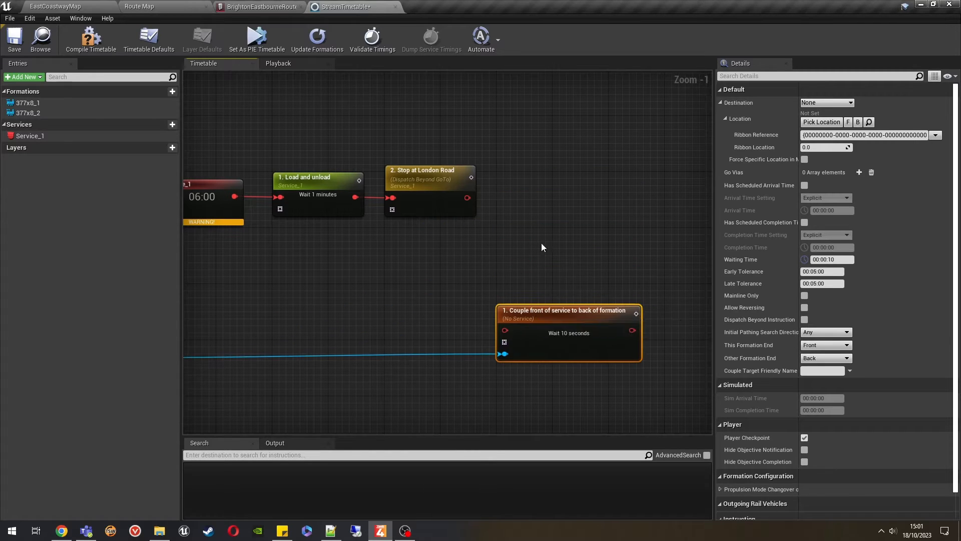
right_drag(542, 243, 590, 198)
drag(619, 295, 341, 302)
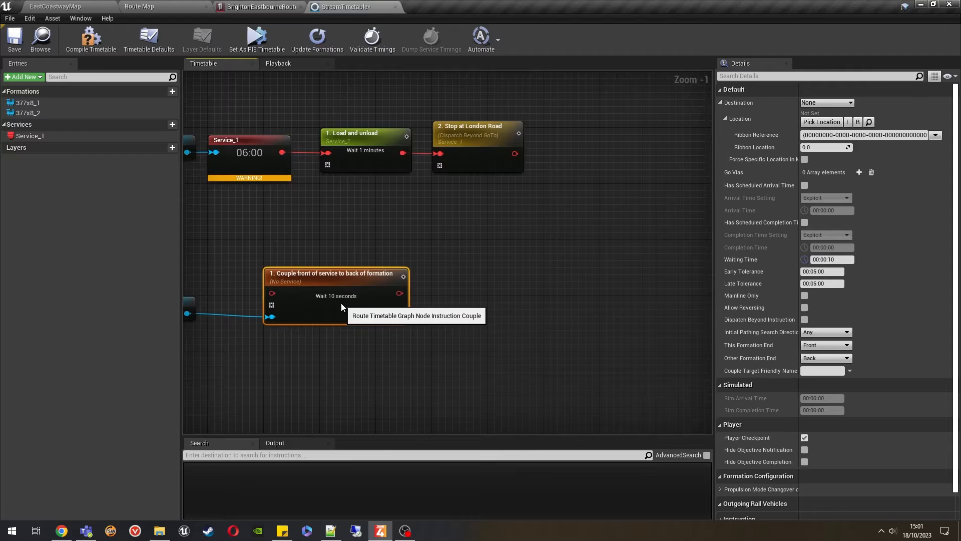
click(479, 233)
- Duplicate the load and unload and London Road stop instructions together, and link the copied pair to the London Road stop's output
right_drag(602, 215, 459, 277)
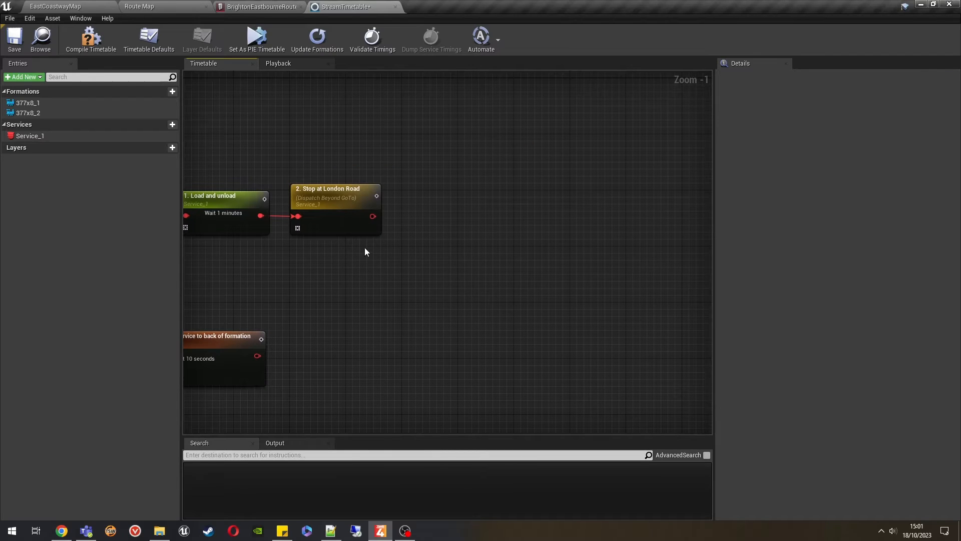
click(291, 193)
right_drag(362, 263, 496, 284)
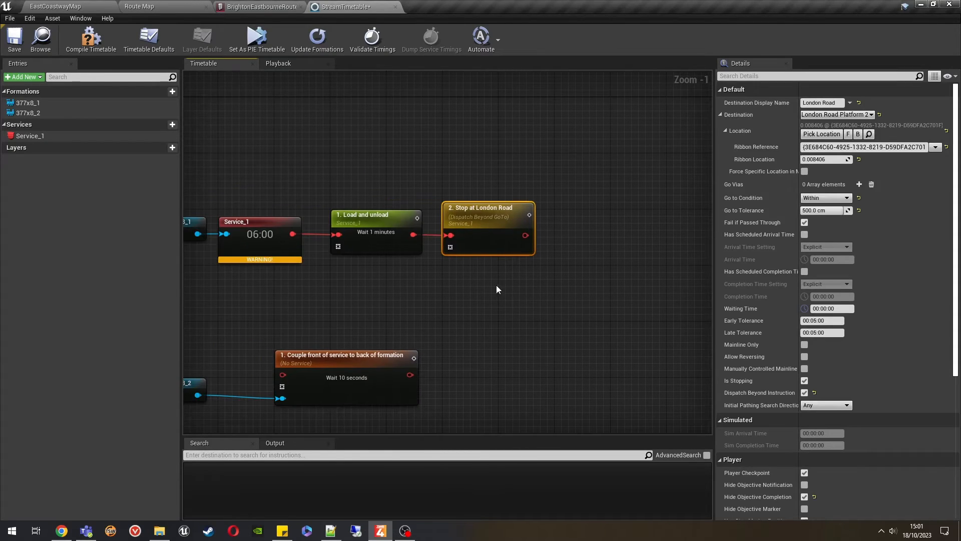
drag(381, 182, 464, 276)
key(ctrl+c)
key(ctrl+v)
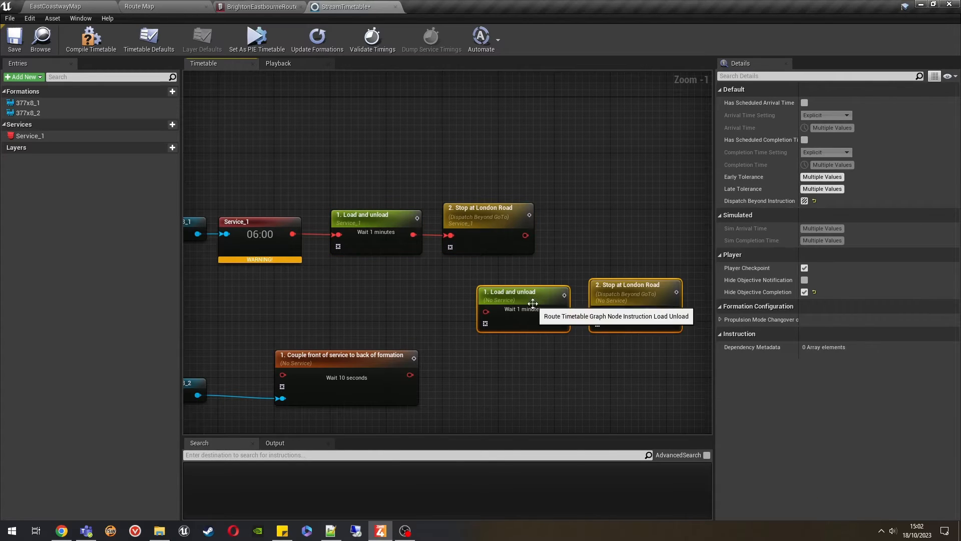
drag(532, 303, 610, 226)
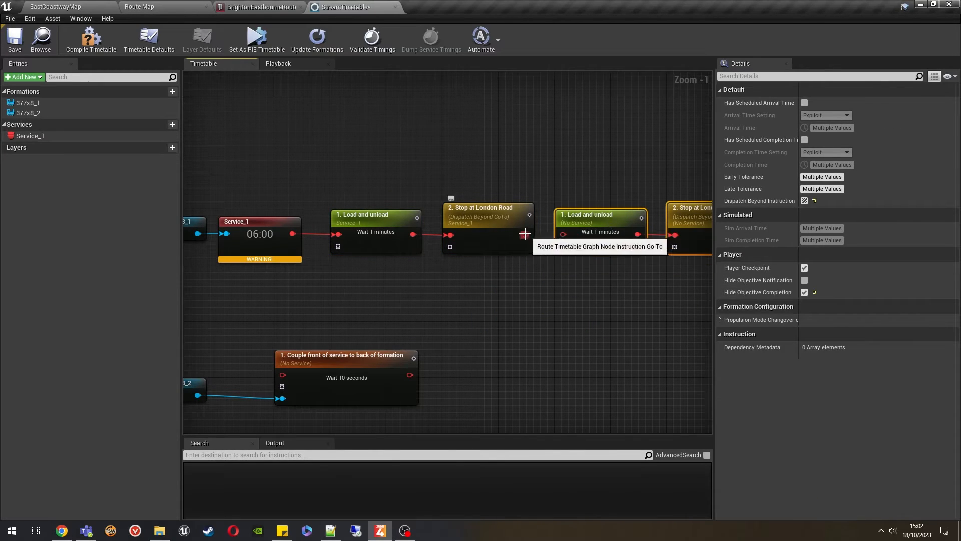
drag(525, 234, 563, 235)
click(632, 286)
right_drag(648, 272, 485, 294)
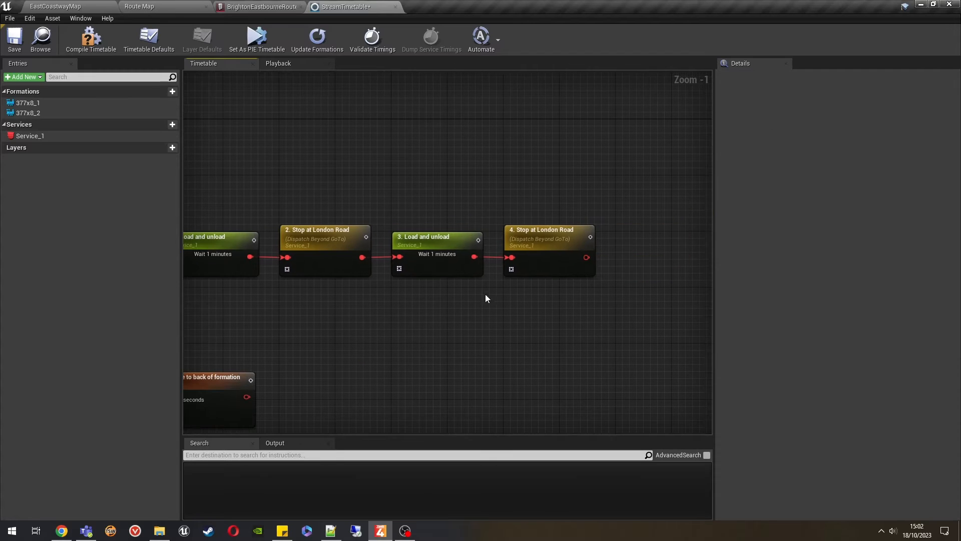
- Look up the station after London Road on the Route Map and set the fourth instruction's Destination to Moulsecoomb Platform 2
click(551, 245)
click(150, 6)
scroll(374, 365, up, 5)
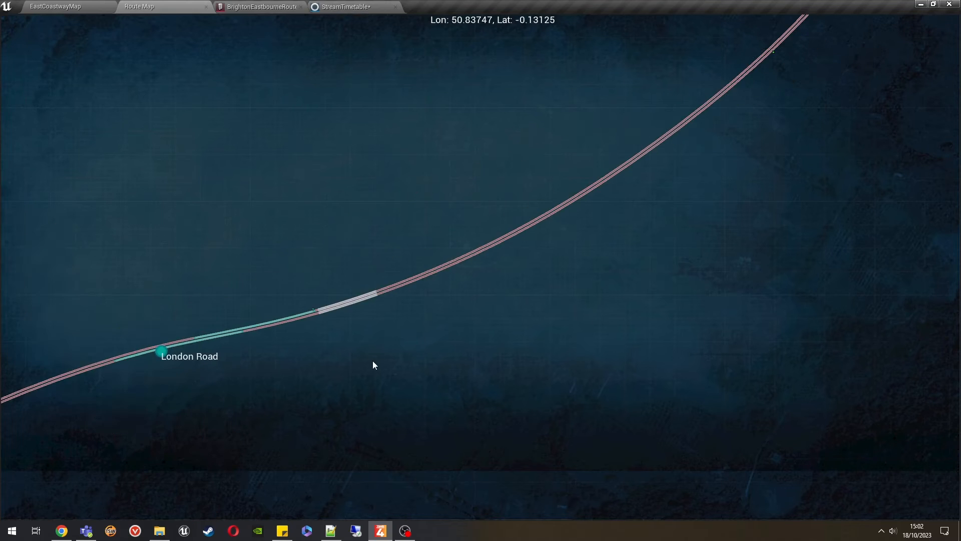
scroll(373, 360, down, 4)
right_drag(587, 104, 468, 221)
scroll(462, 223, up, 4)
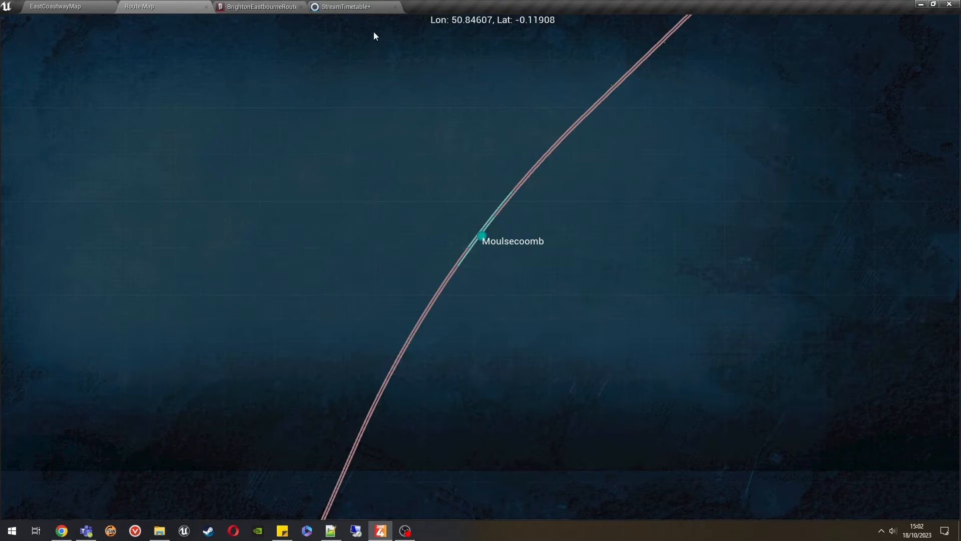
click(350, 6)
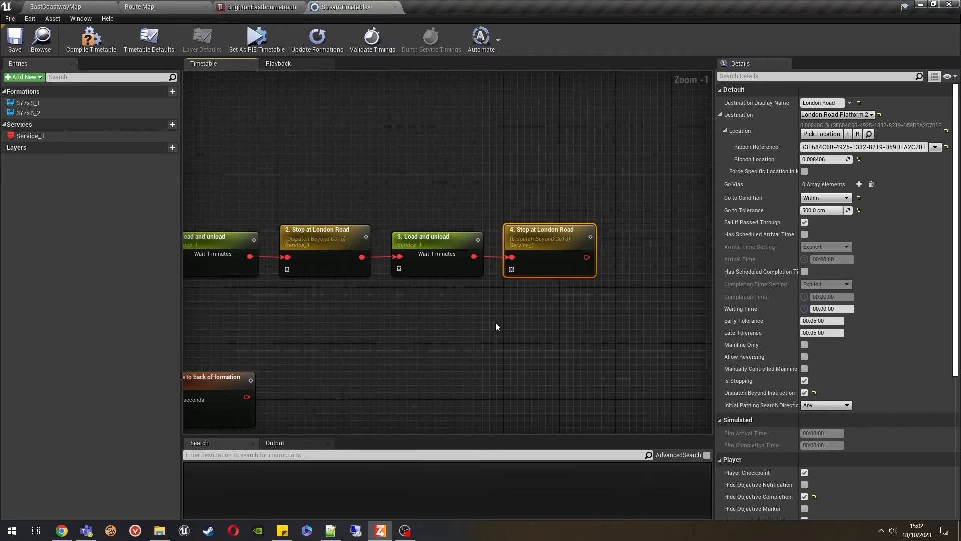
click(826, 114)
text(mou)
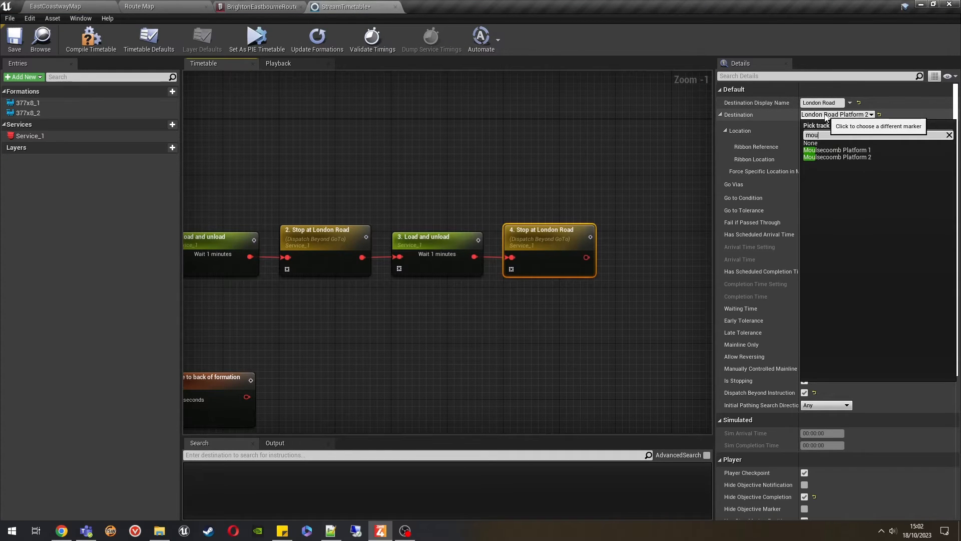
click(837, 157)
- Duplicate the third load and unload instruction and link the copy to the output of the fourth instruction
click(439, 254)
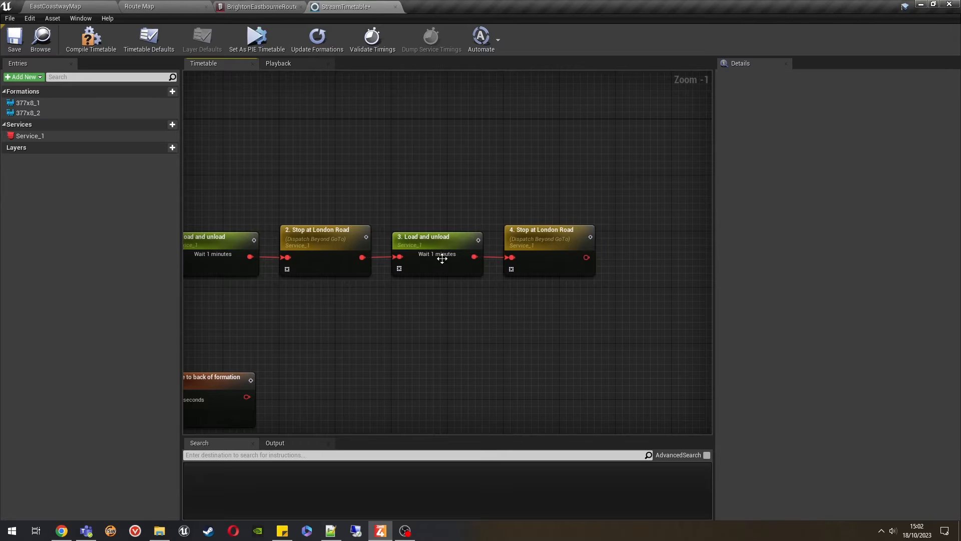
key(ctrl+v)
drag(611, 316, 623, 256)
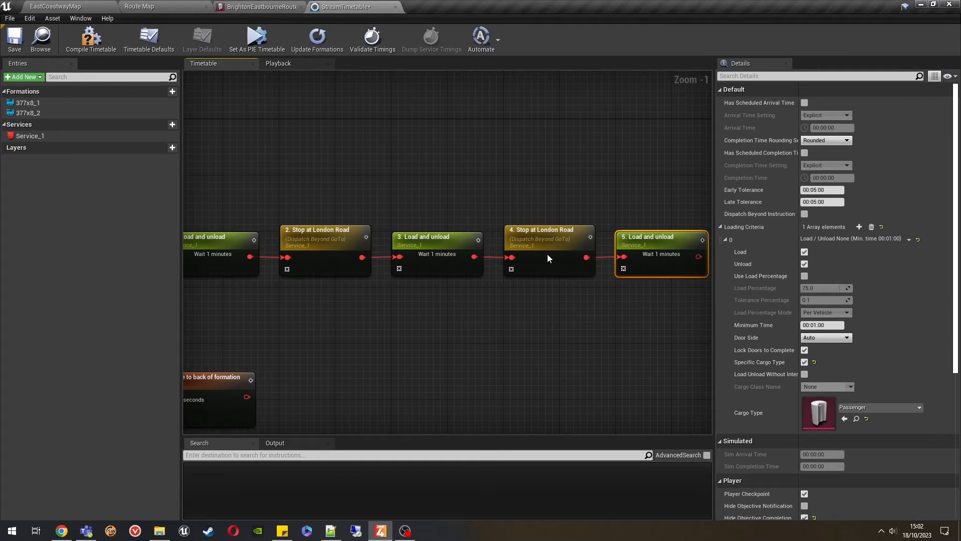
- Follow the line beyond Moulsecoomb on the Route Map to identify the next station for Service_1
click(184, 3)
right_drag(649, 168, 562, 221)
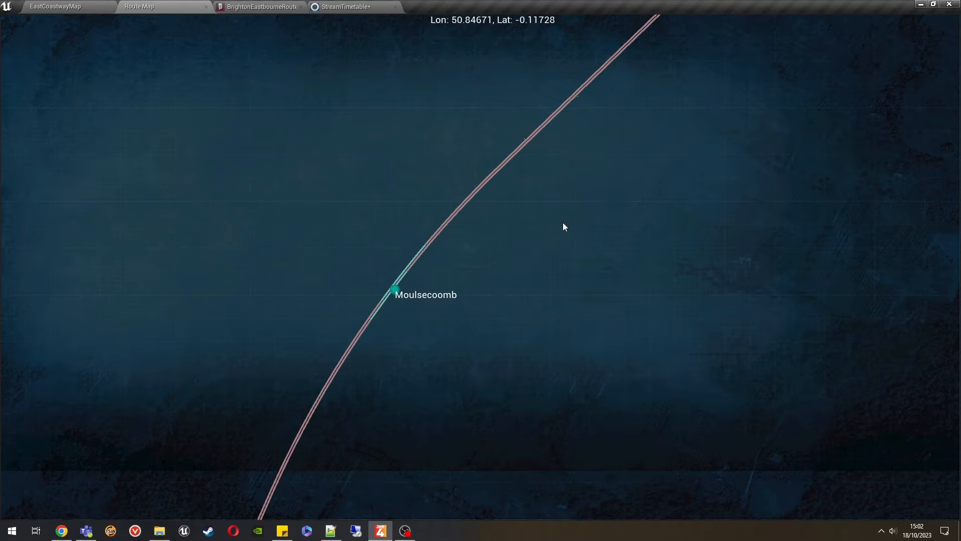
scroll(563, 222, down, 3)
right_drag(589, 142, 556, 221)
scroll(540, 192, up, 3)
click(539, 191)
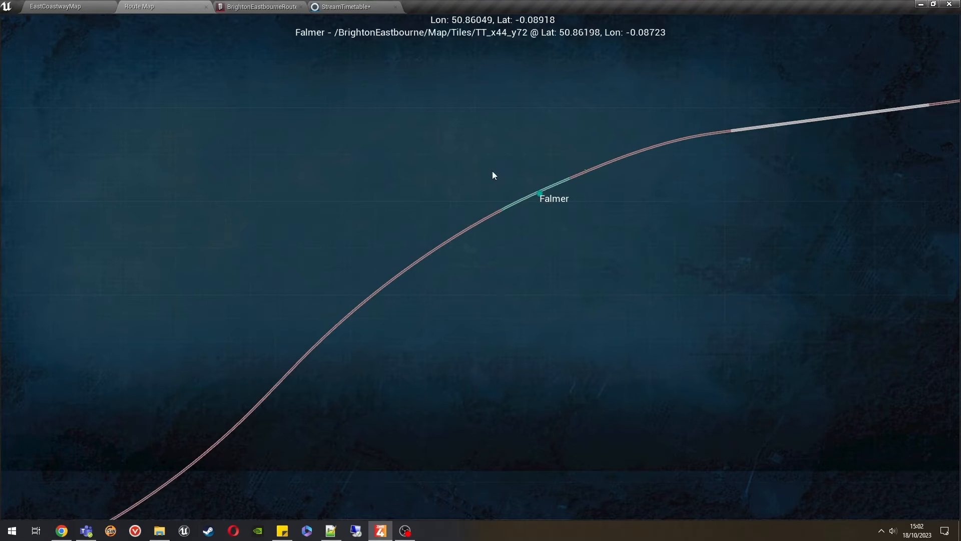
click(350, 4)
- Set the fourth instruction's Destination Display Name to Moulsecoomb
right_drag(476, 283, 344, 278)
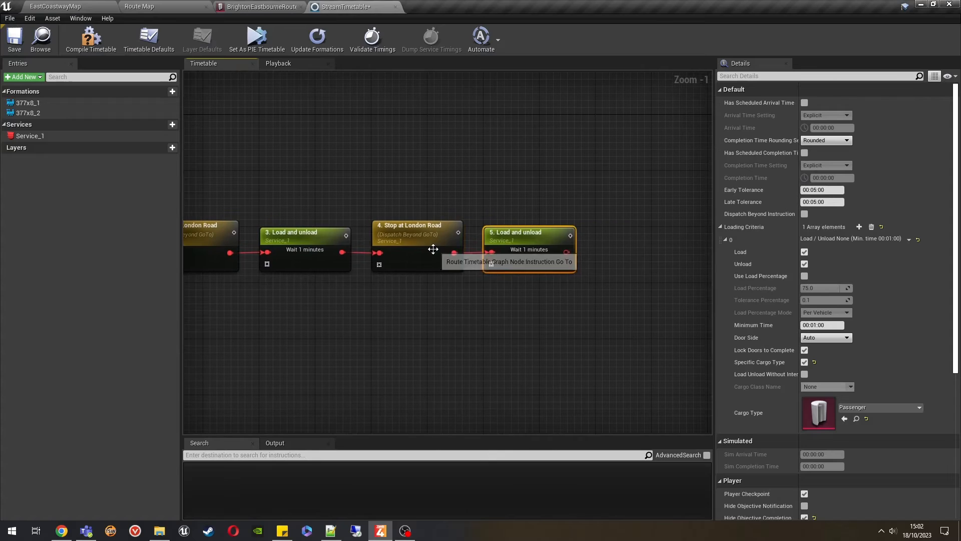
click(430, 250)
right_drag(431, 259, 590, 261)
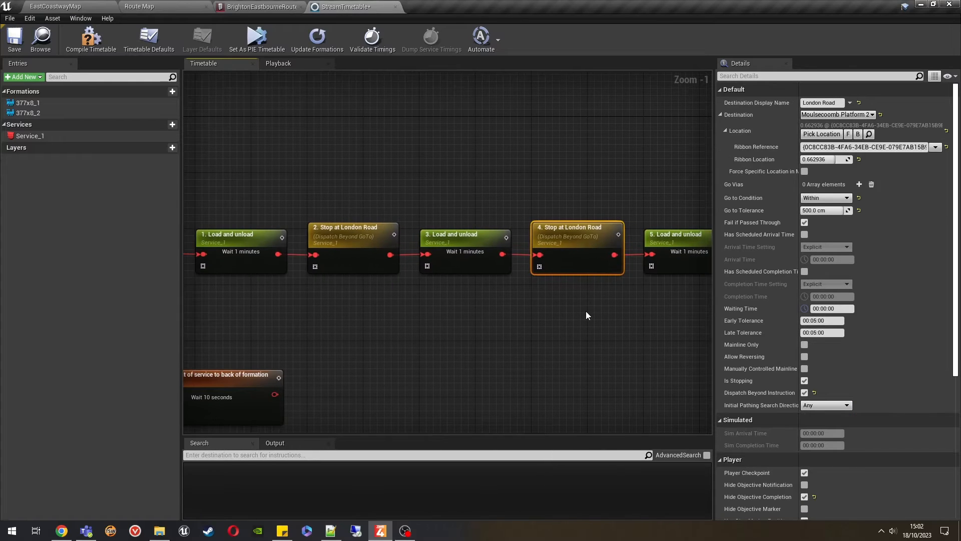
drag(838, 103, 787, 103)
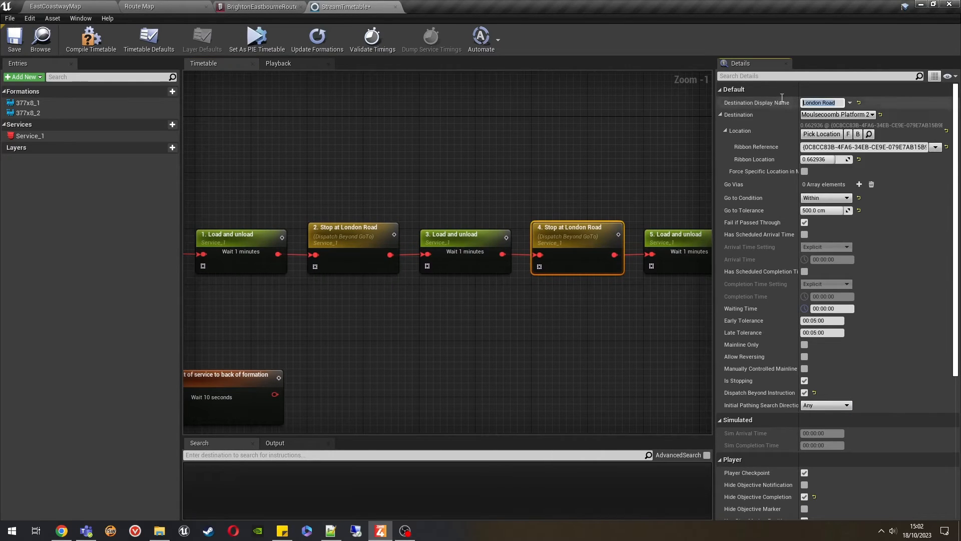
text(Moulsecoo)
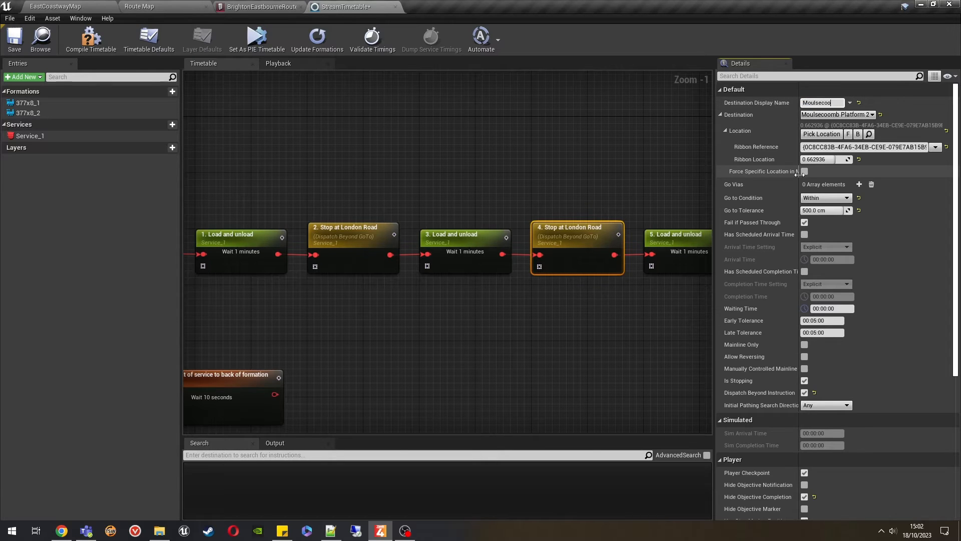
text(mb)
key(Return)
click(546, 339)
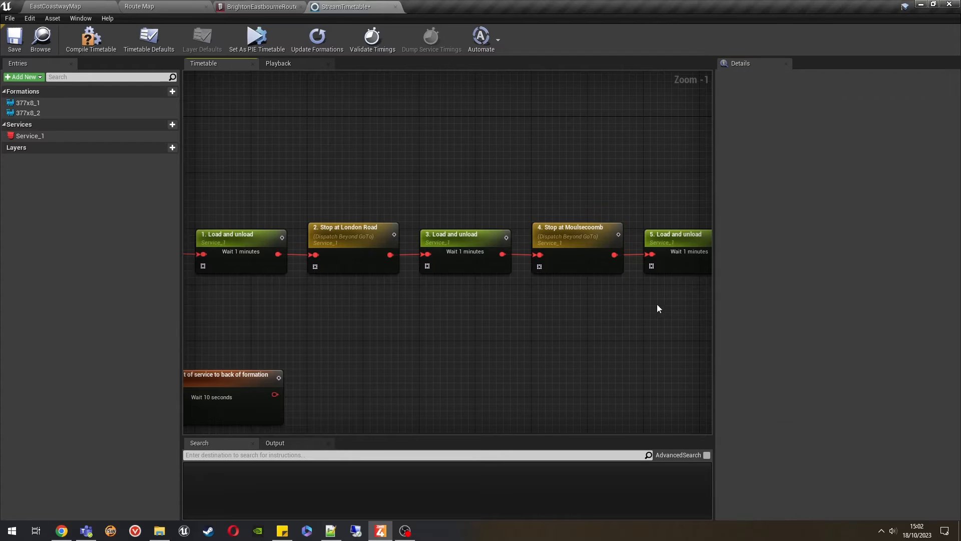
- Duplicate the Moulsecoomb stop instruction and link the copy to the output of the fifth load and unload instruction
right_drag(656, 305, 399, 294)
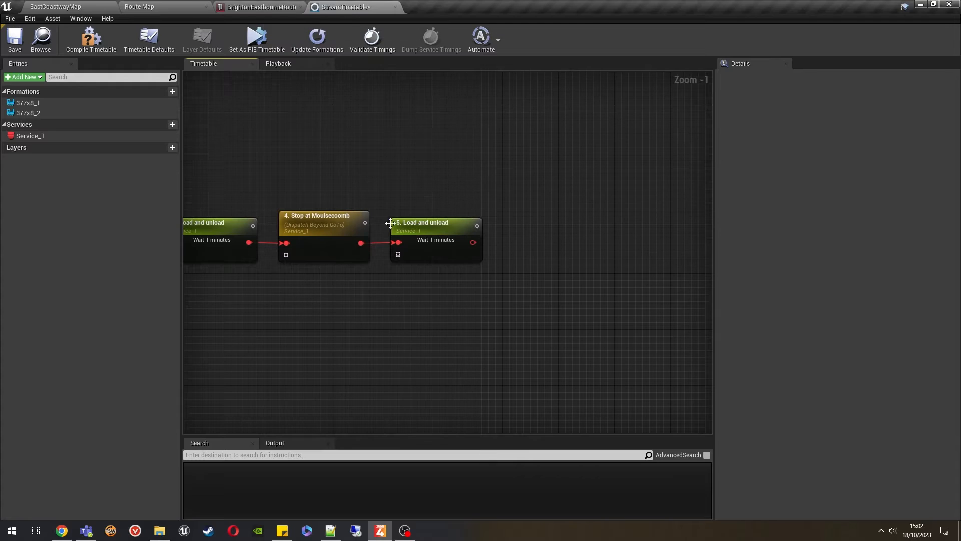
click(353, 250)
key(ctrl+c)
key(ctrl+v)
drag(540, 299, 567, 229)
drag(473, 243, 513, 242)
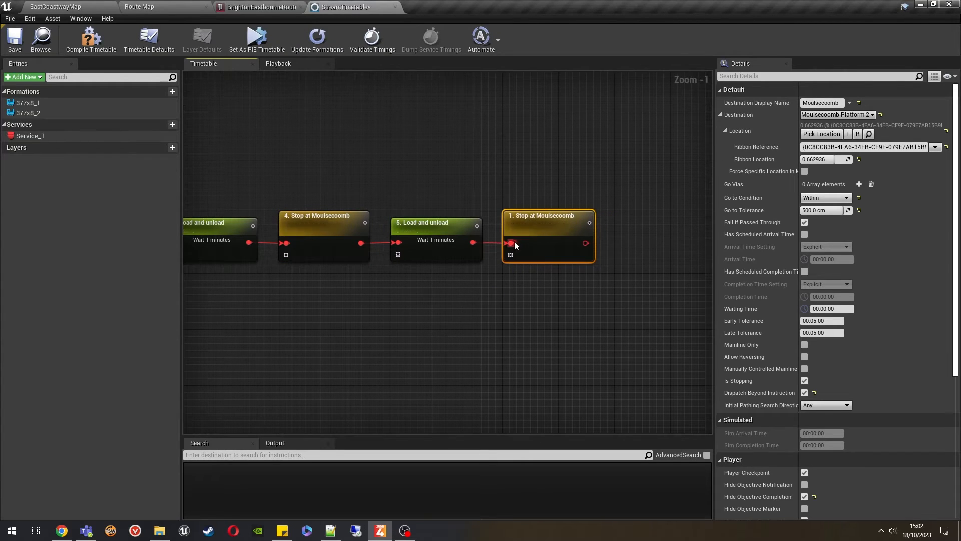
- Set the sixth instruction's Destination to Falmer Platform 2 and clear its Destination Display Name
click(826, 118)
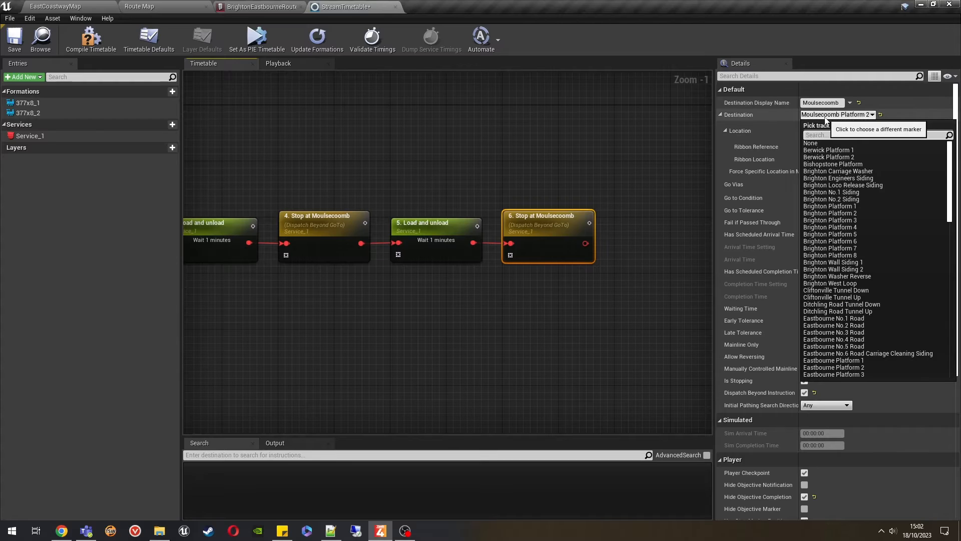
text(falm)
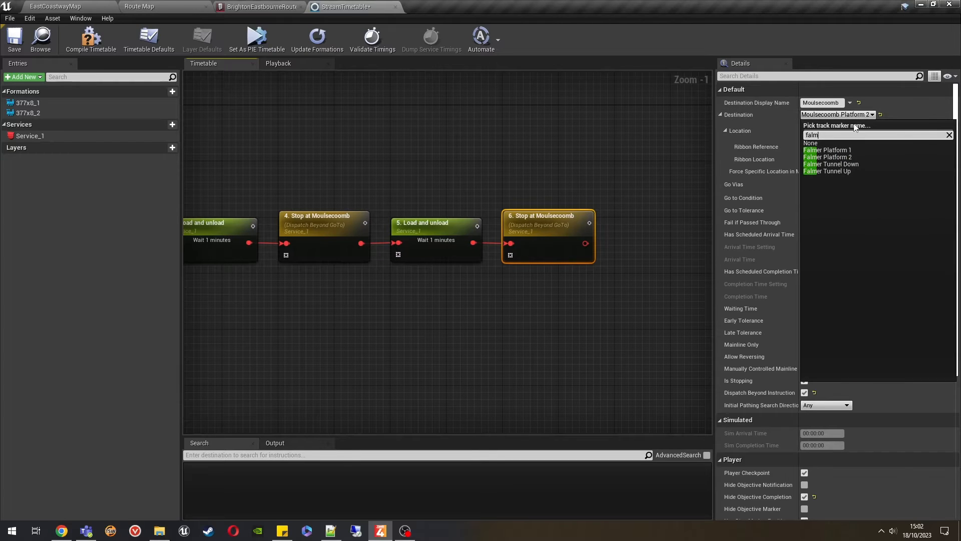
click(857, 157)
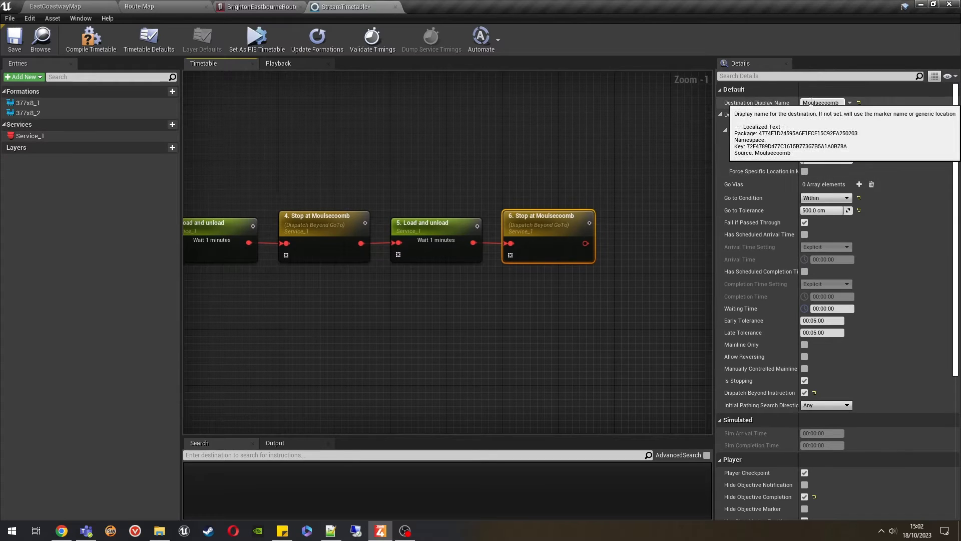
double_click(826, 103)
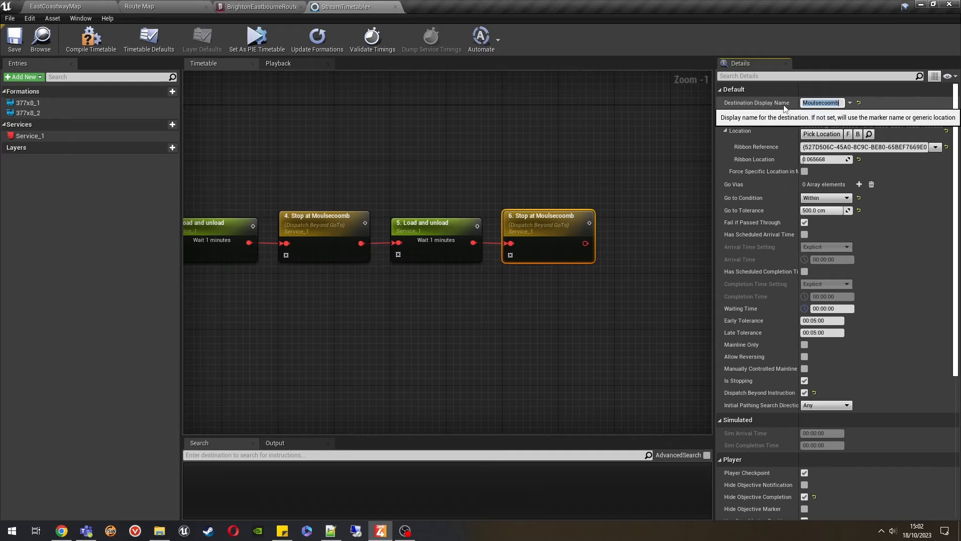
key(BackSpace)
key(Return)
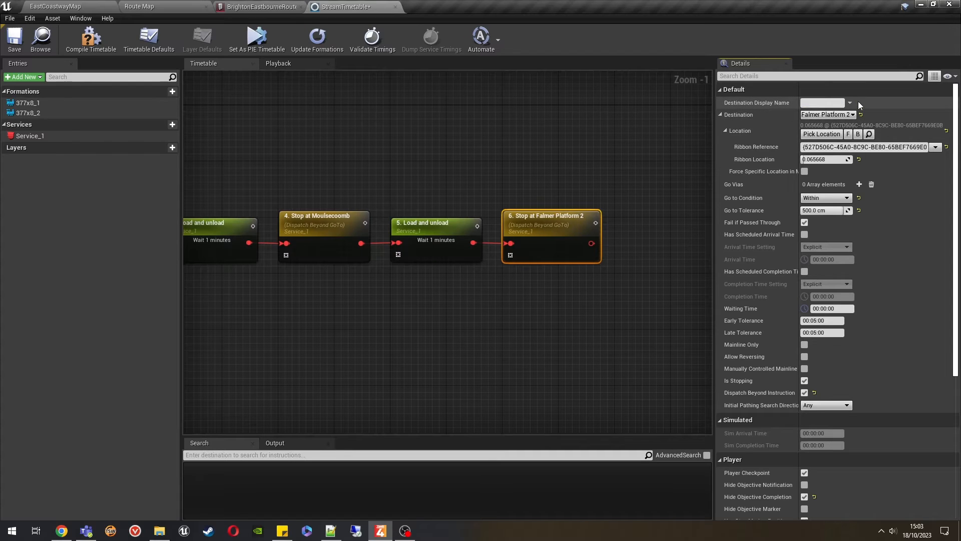
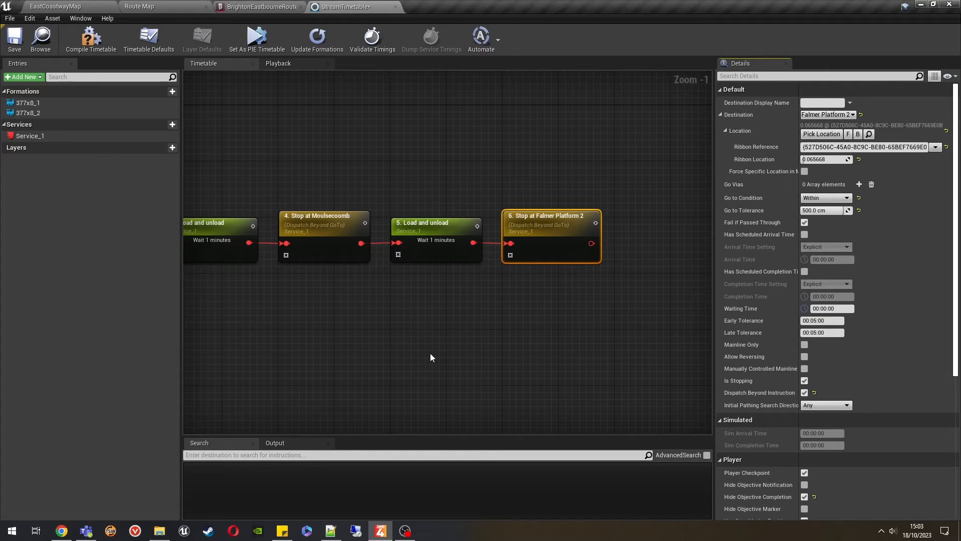
- Clear the Destination Display Name of the Moulsecoomb and London Road stop instructions
right_drag(381, 338, 563, 346)
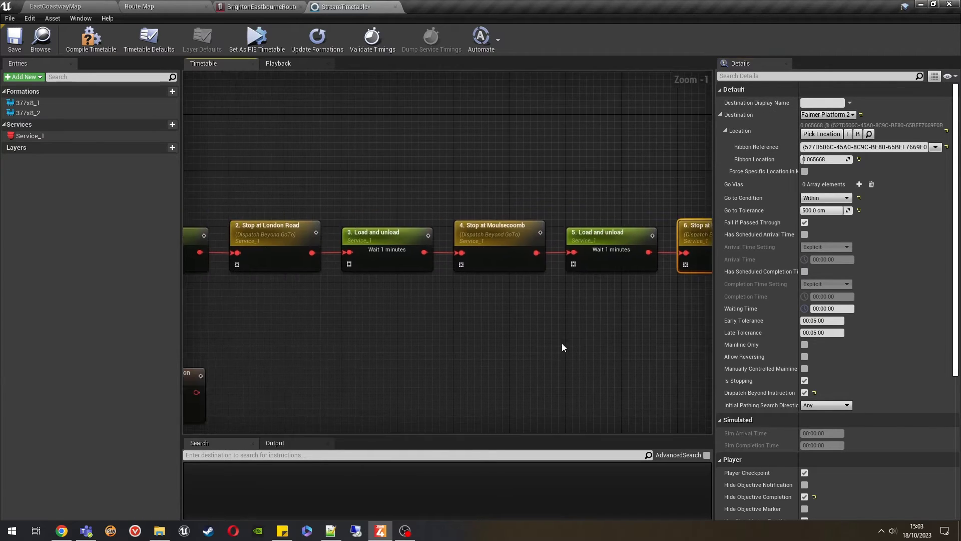
click(515, 245)
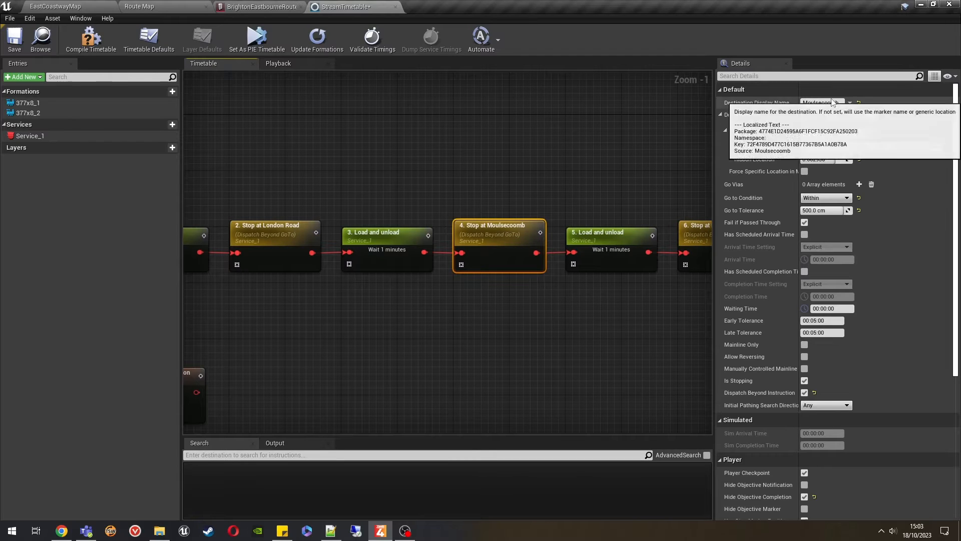
click(859, 103)
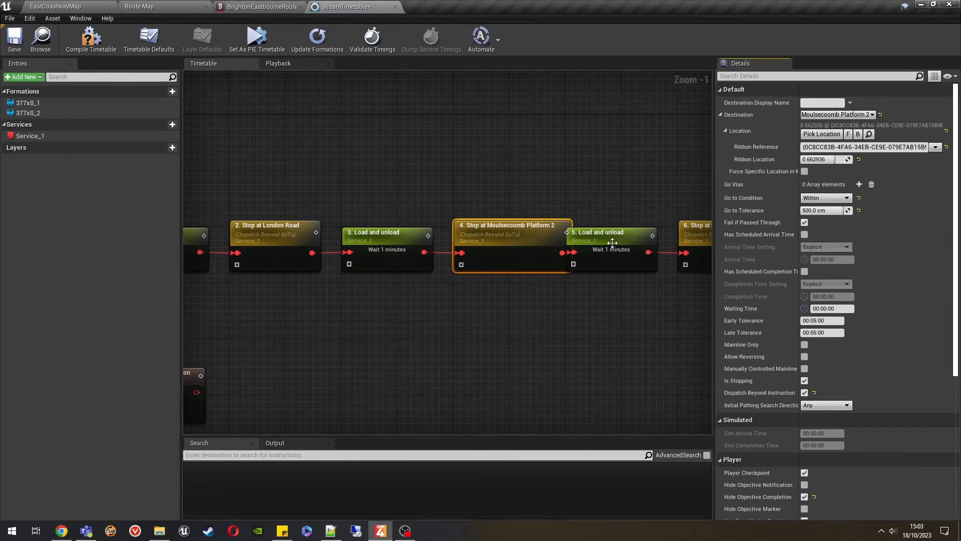
click(295, 242)
click(860, 103)
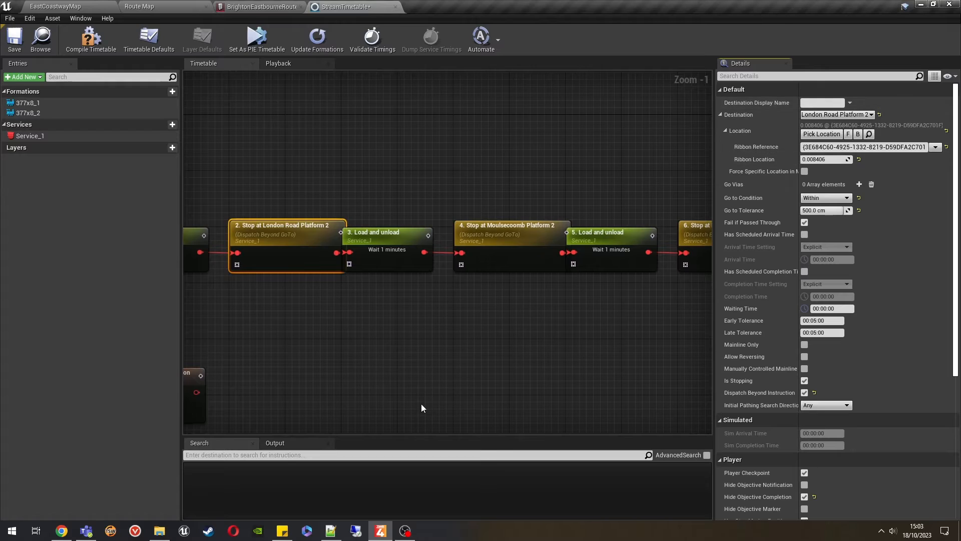
- Duplicate the fifth load and unload instruction and link the copy to the output of the Falmer Platform 2 stop
right_drag(592, 308, 479, 308)
click(600, 239)
right_drag(609, 326, 434, 321)
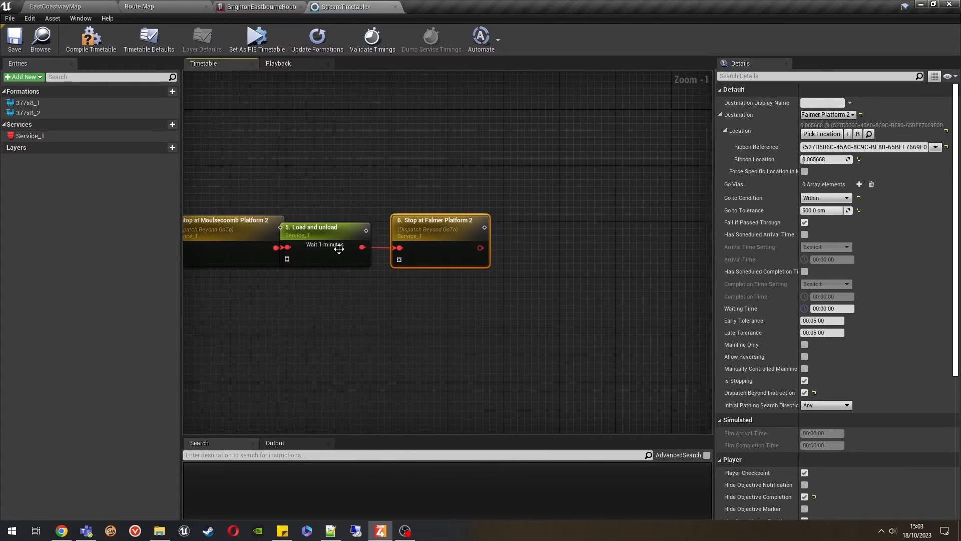
click(324, 235)
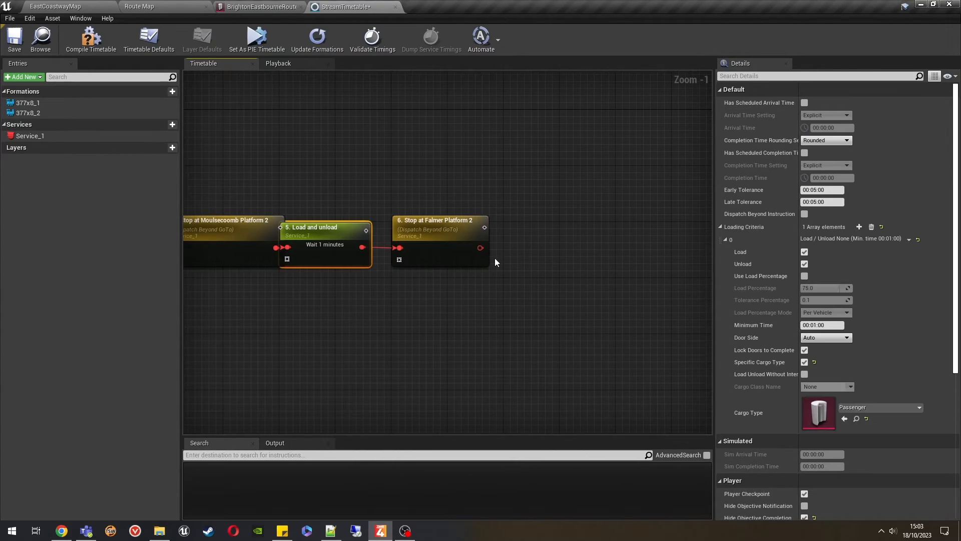
key(ctrl+v)
drag(570, 252, 480, 248)
- Duplicate the Falmer Platform 2 stop and link the copy to the output of the seventh load and unload instruction
click(443, 241)
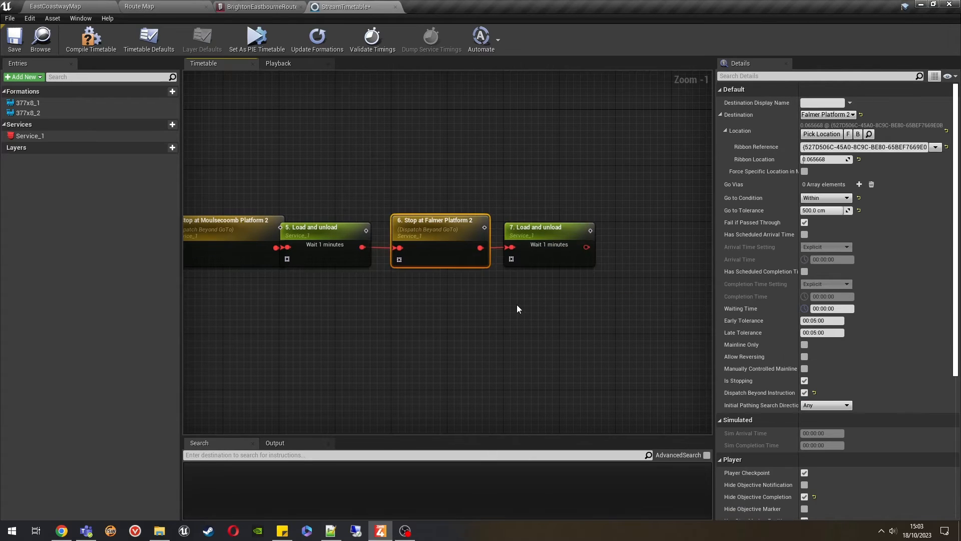
right_drag(586, 313, 464, 318)
click(536, 243)
key(ctrl+v)
drag(570, 251, 526, 229)
drag(463, 252, 499, 252)
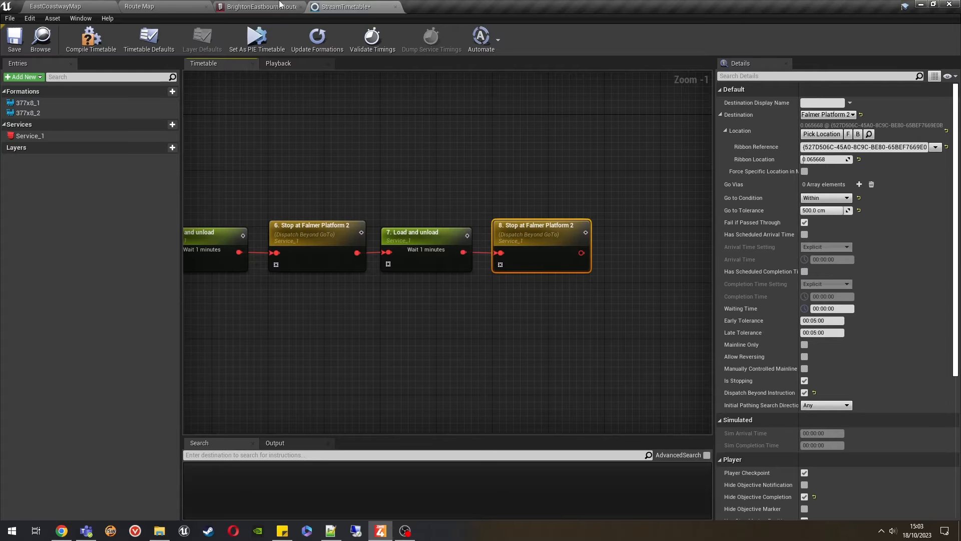
- Follow the line past Falmer on the Route Map to find the next station and check its platform number
click(151, 6)
right_drag(685, 209, 155, 419)
scroll(711, 273, down, 5)
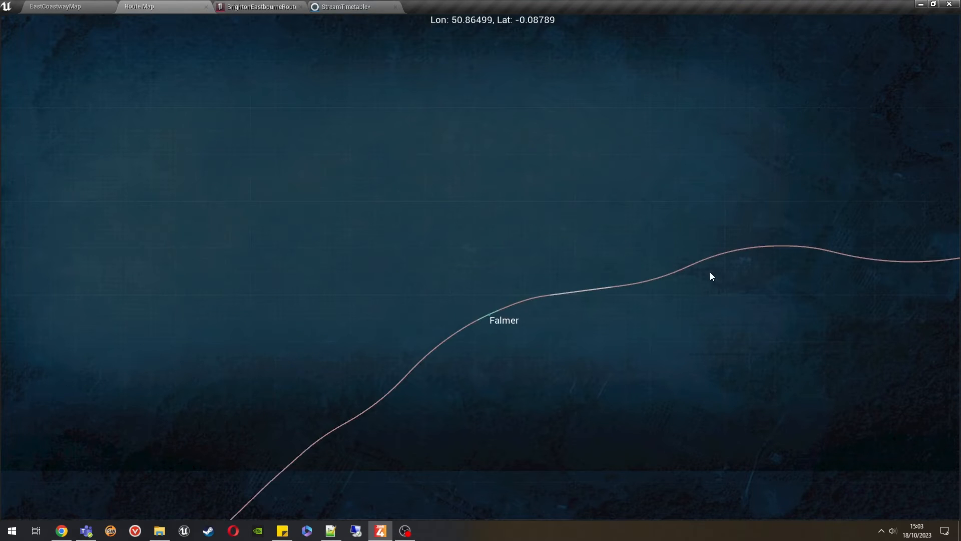
right_drag(942, 267, 394, 298)
right_drag(933, 179, 558, 283)
scroll(558, 285, up, 7)
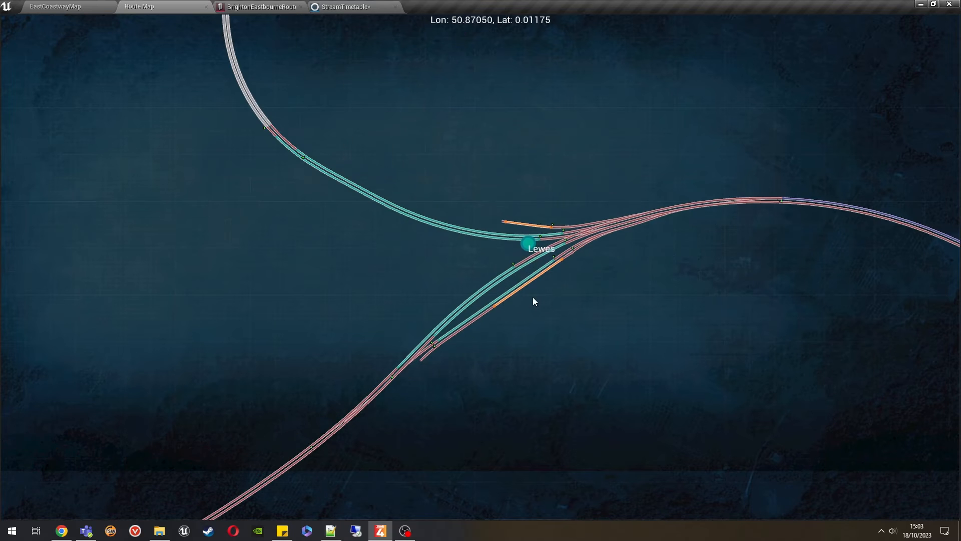
mouse_move(519, 283)
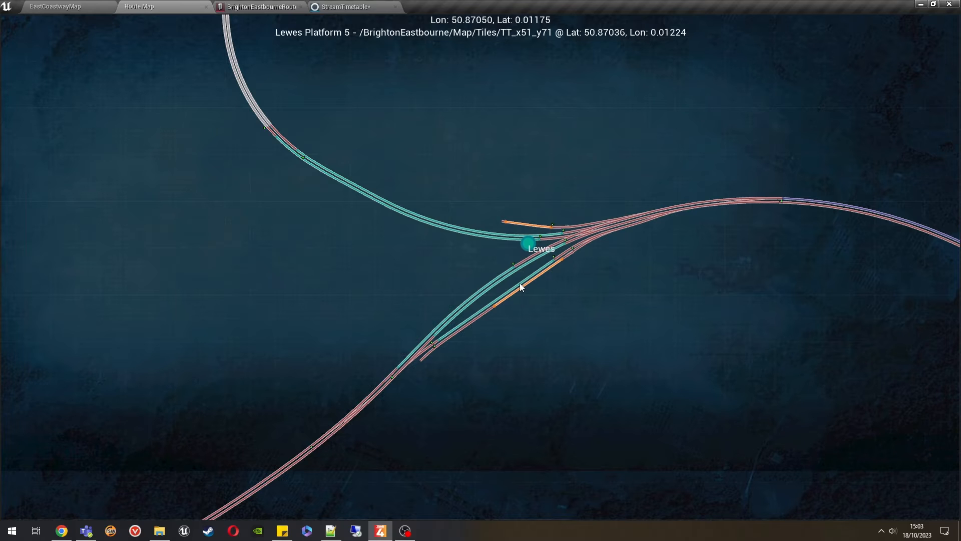
- Set the eighth instruction's Destination to Lewes Platform 5
click(281, 7)
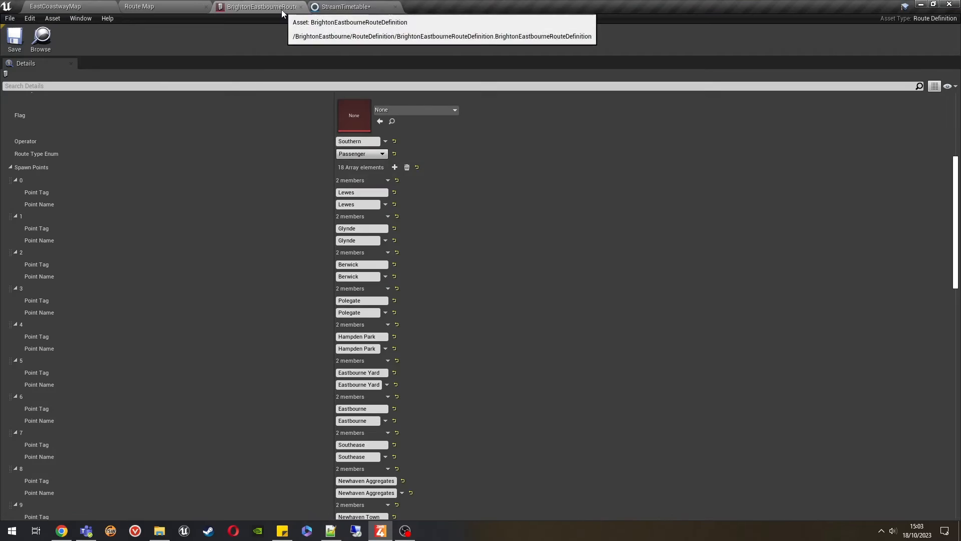
click(345, 7)
click(832, 114)
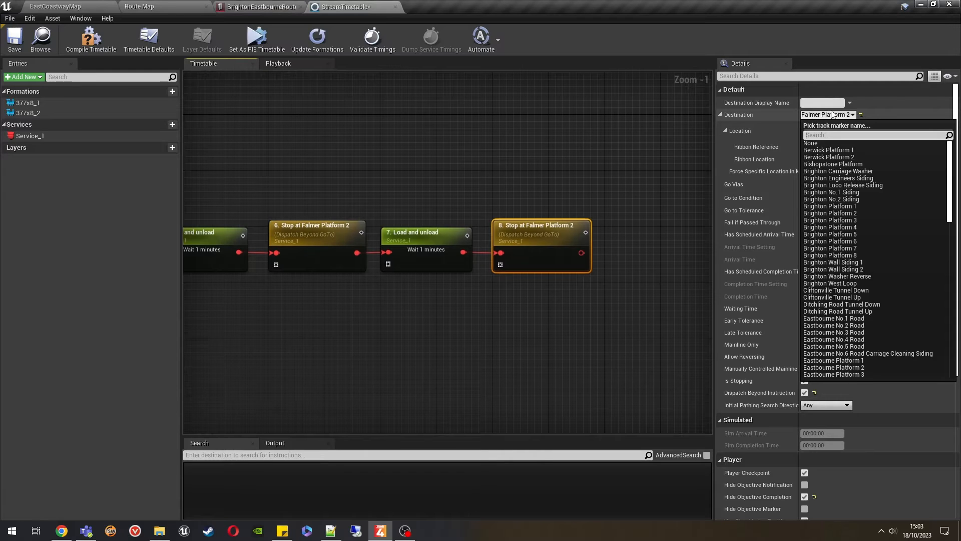
text(lew)
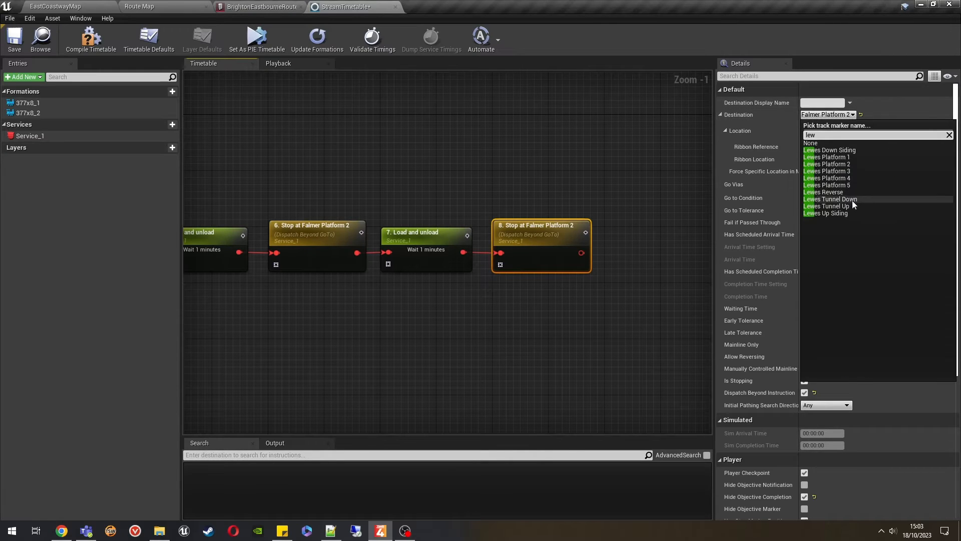
click(851, 185)
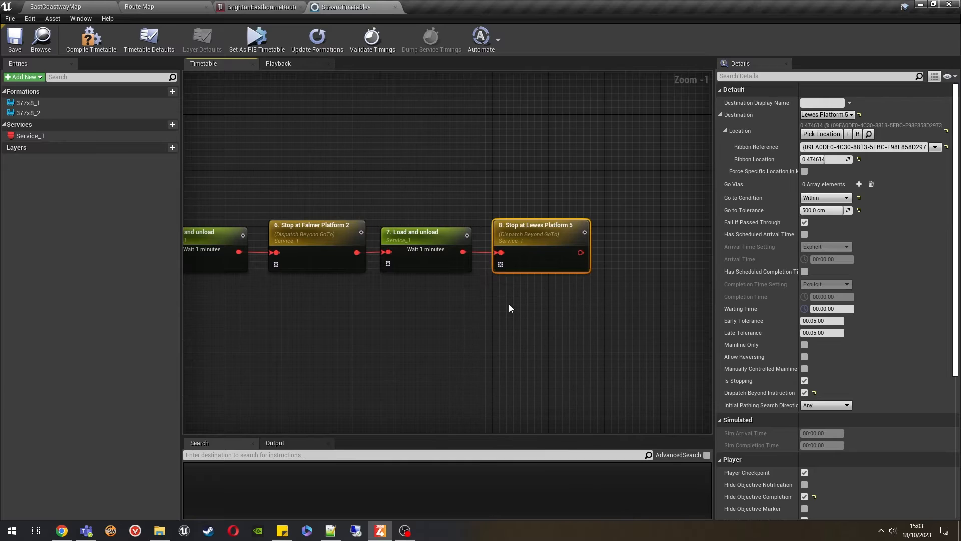
click(508, 303)
- Pick a new spawn location for formation 377x8_2 at the eastern end of Lewes Platform 5 on the Route Map
right_drag(567, 314, 469, 283)
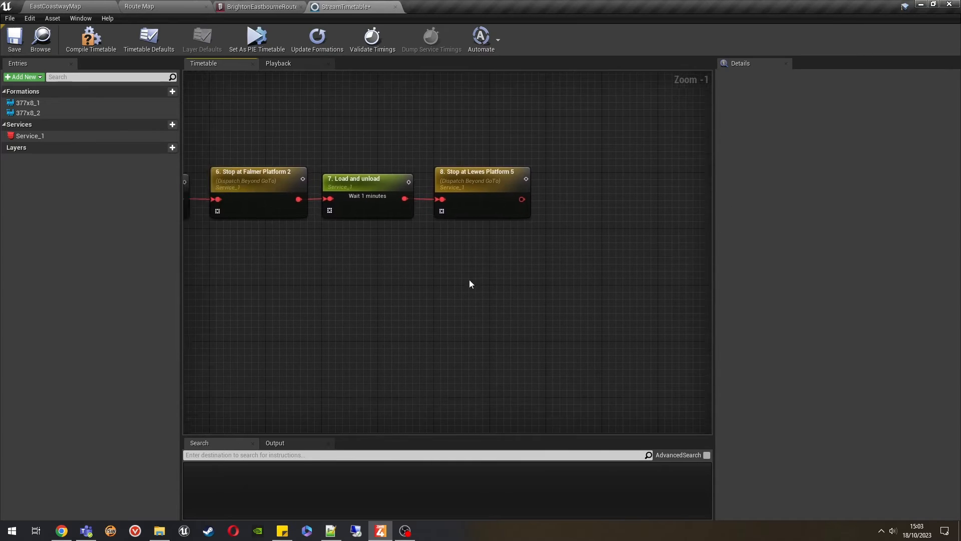
scroll(470, 281, down, 4)
right_drag(299, 284, 619, 288)
click(375, 314)
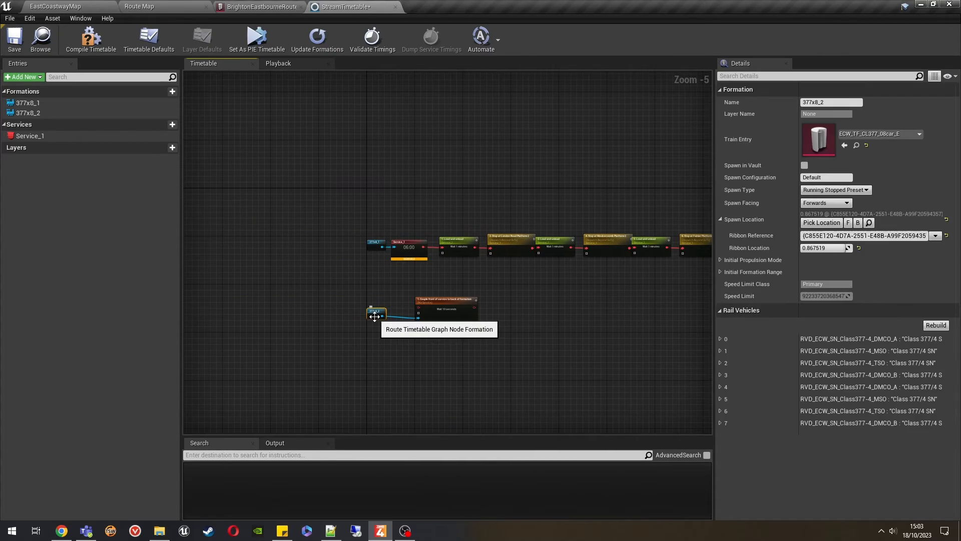
scroll(374, 317, up, 4)
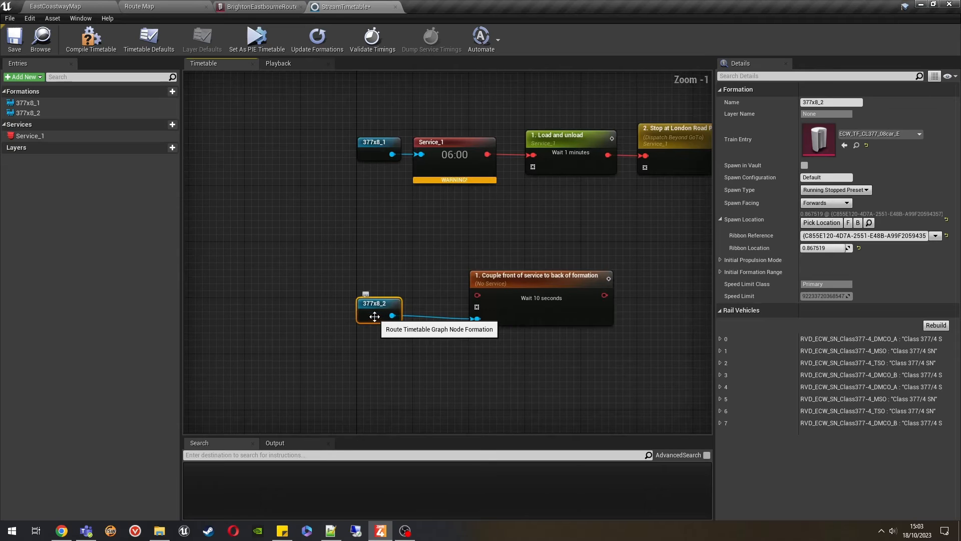
click(821, 222)
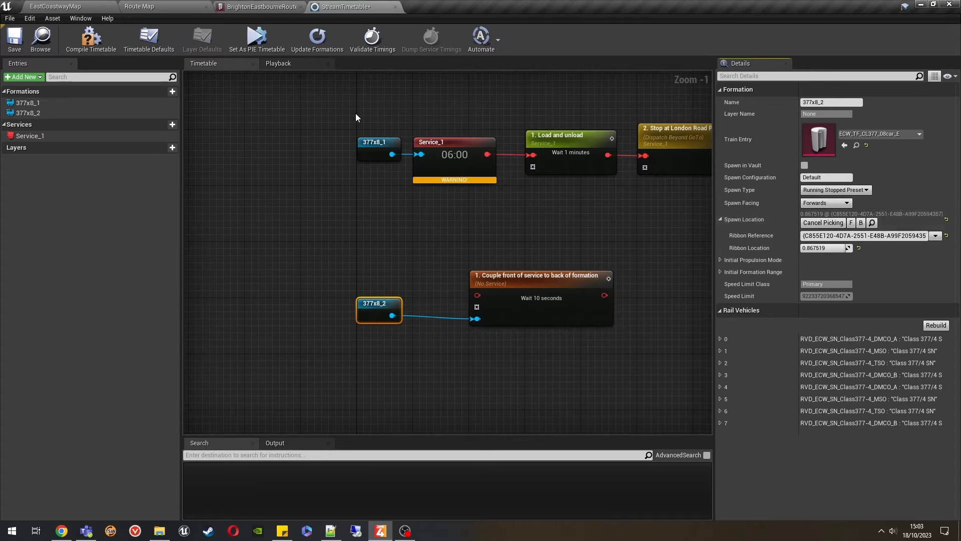
click(145, 5)
scroll(532, 275, up, 5)
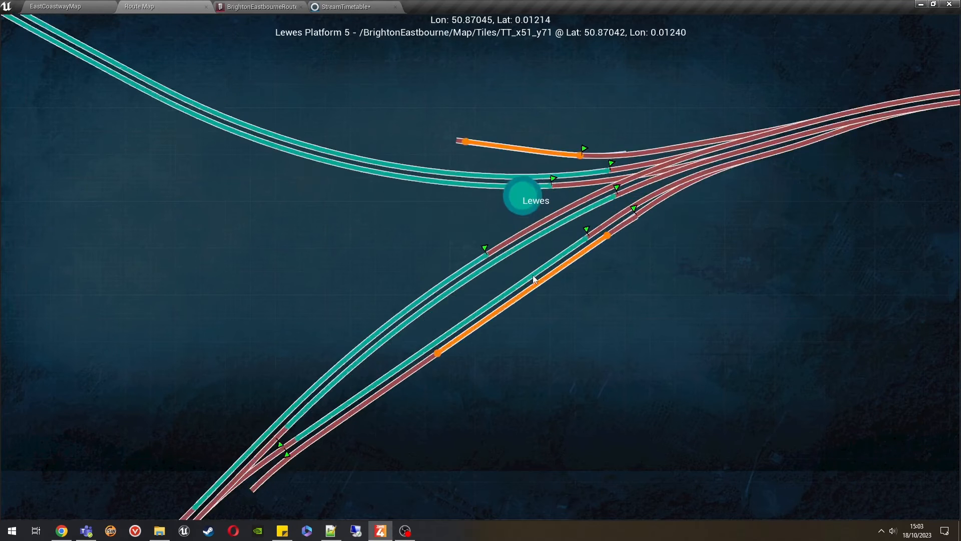
click(597, 236)
scroll(598, 236, down, 3)
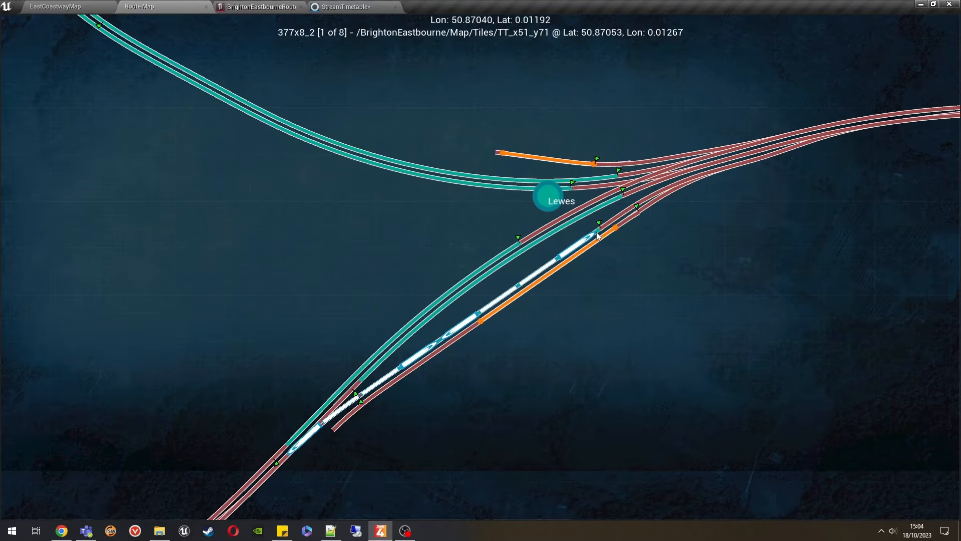
click(339, 6)
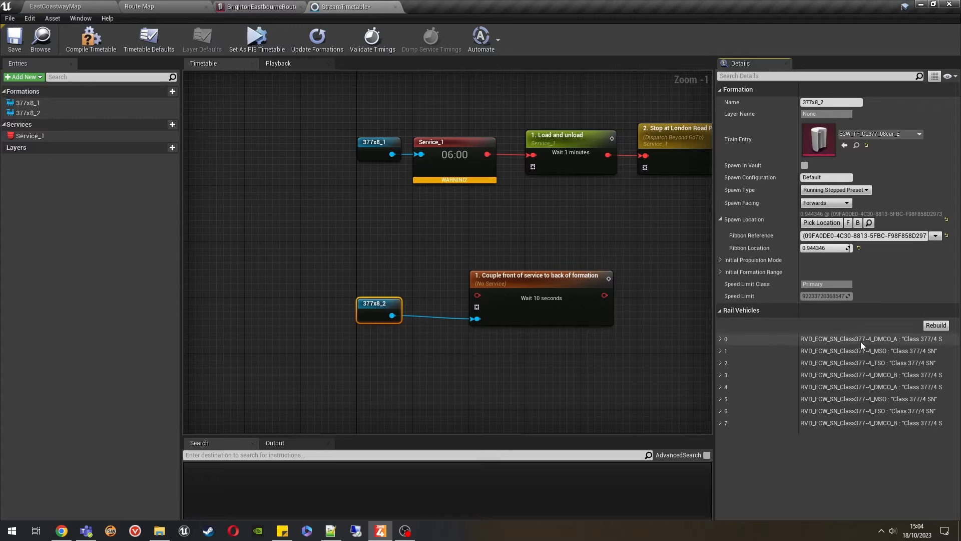
- Set formation 377x8_2's Train Entry to ECW_TF_CL377_03car_E and remove the five surplus rail vehicle entries
click(86, 5)
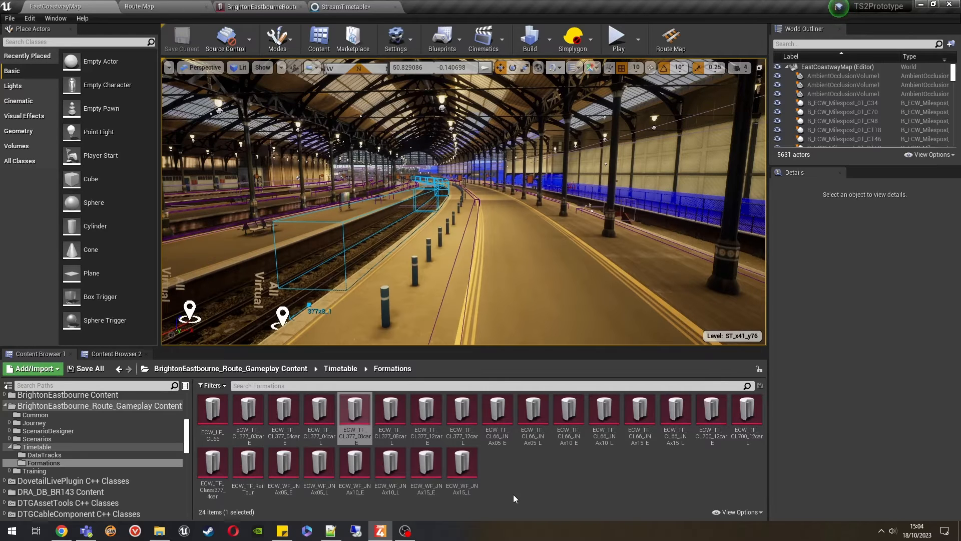
drag(252, 432, 828, 149)
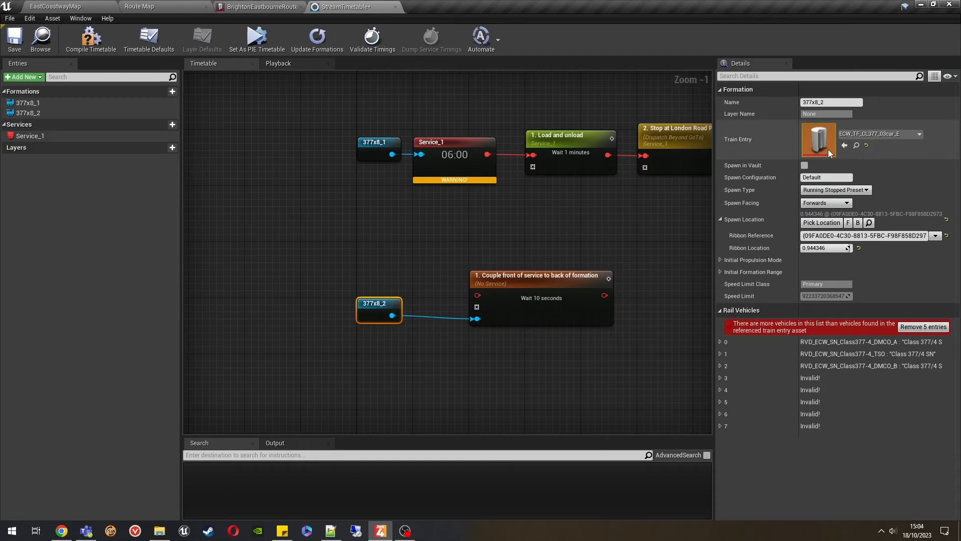
click(923, 327)
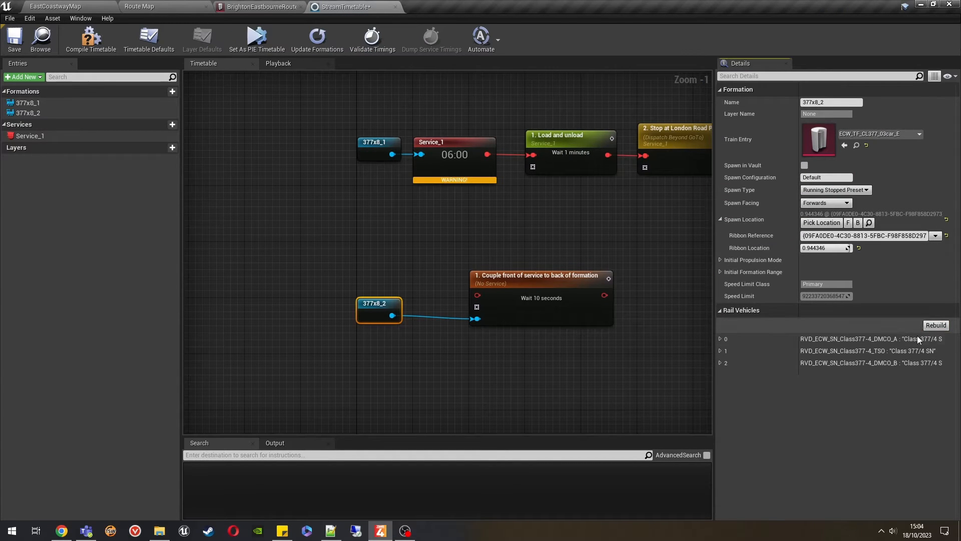
- Set formation 377x8_1's Train Entry to ECW_TF_CL377_04car_E and remove its surplus rail vehicle entries
click(482, 221)
click(376, 154)
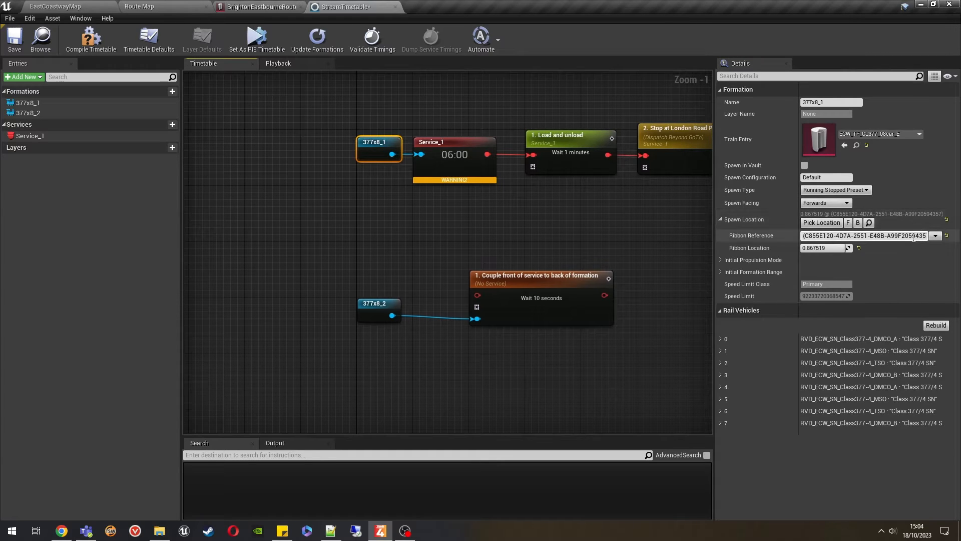
click(900, 133)
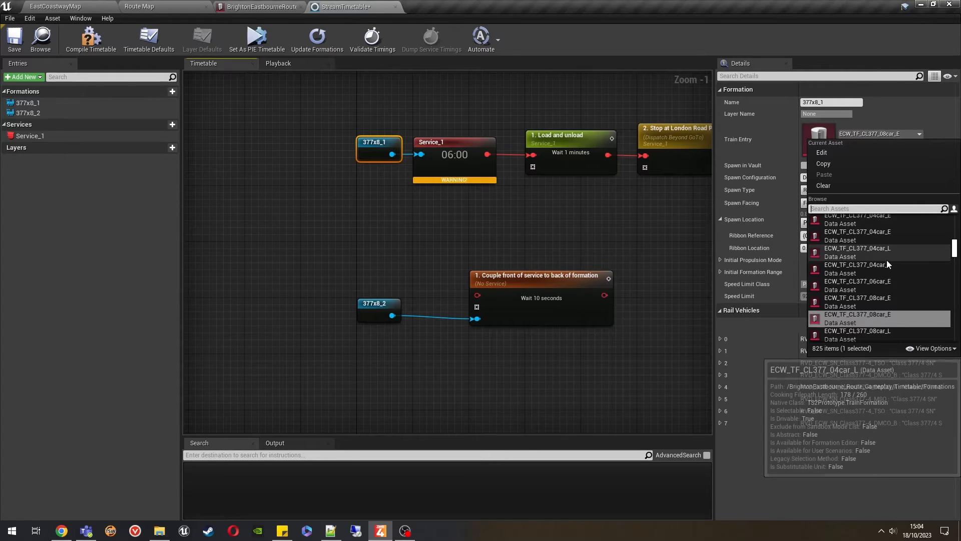
scroll(903, 256, up, 3)
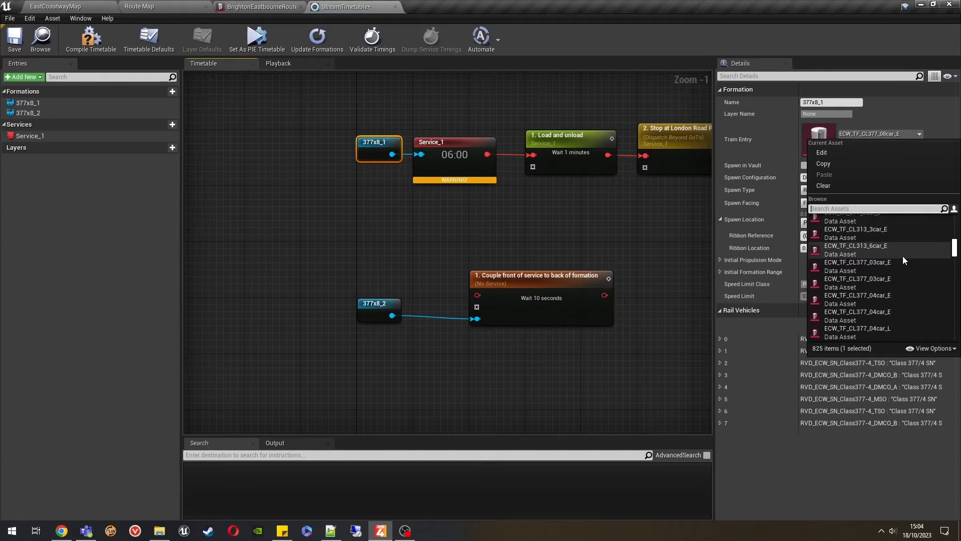
scroll(903, 257, down, 2)
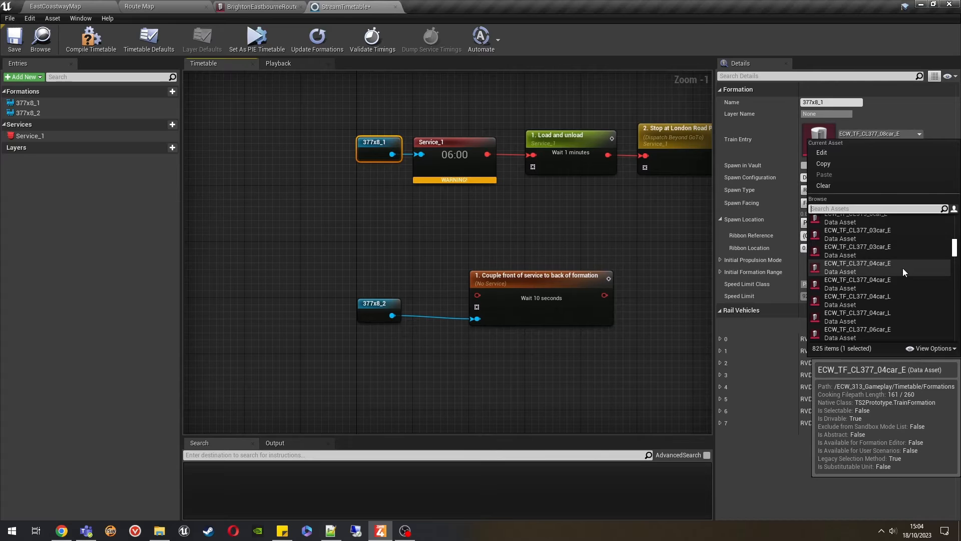
click(903, 269)
click(920, 333)
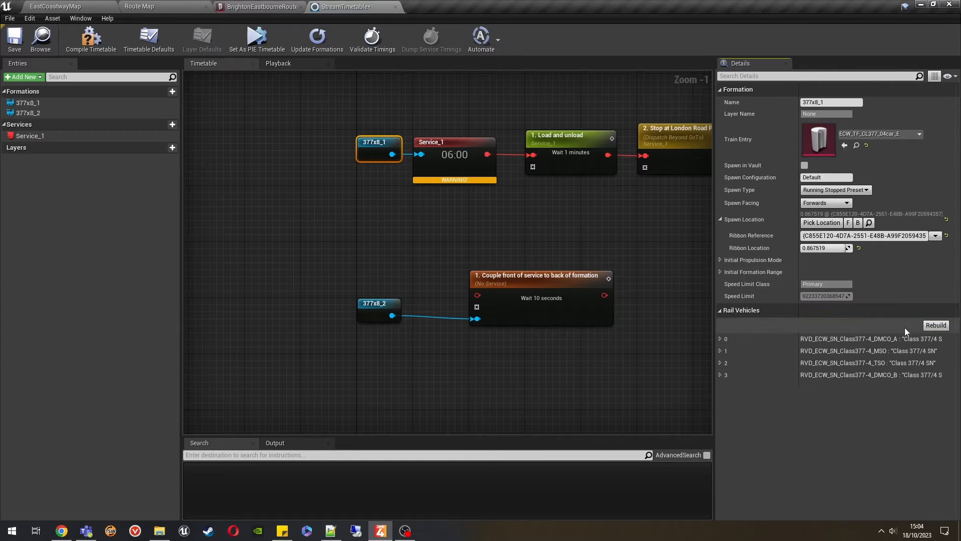
- Set formation 377x8_2's Train Entry to ECW_TF_CL377_04car_E and match its rail vehicle list to the four-car set
click(371, 310)
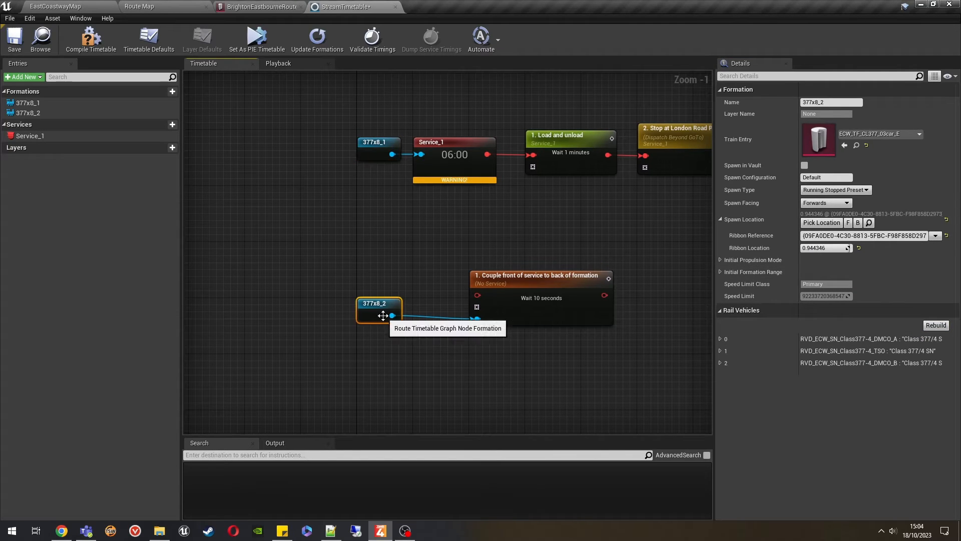
click(871, 135)
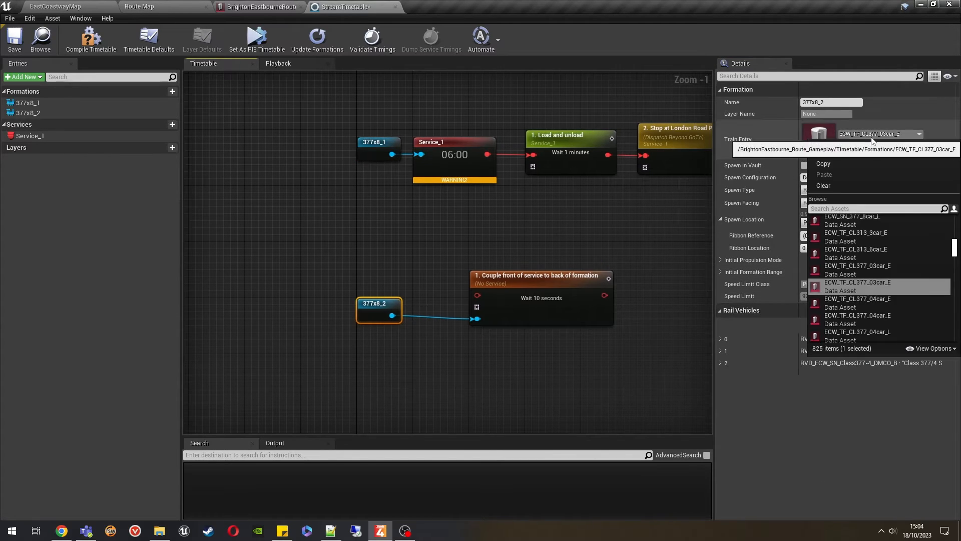
click(894, 303)
click(921, 329)
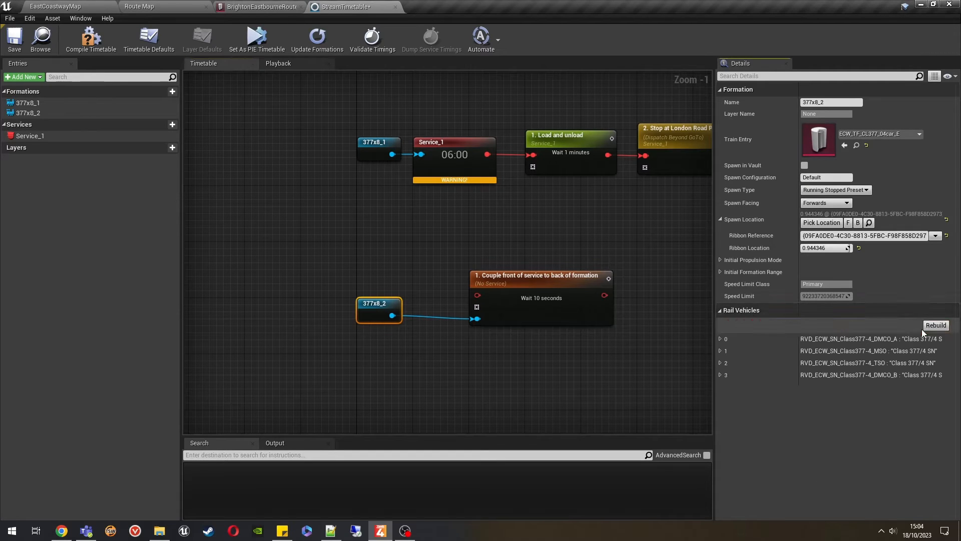
click(457, 228)
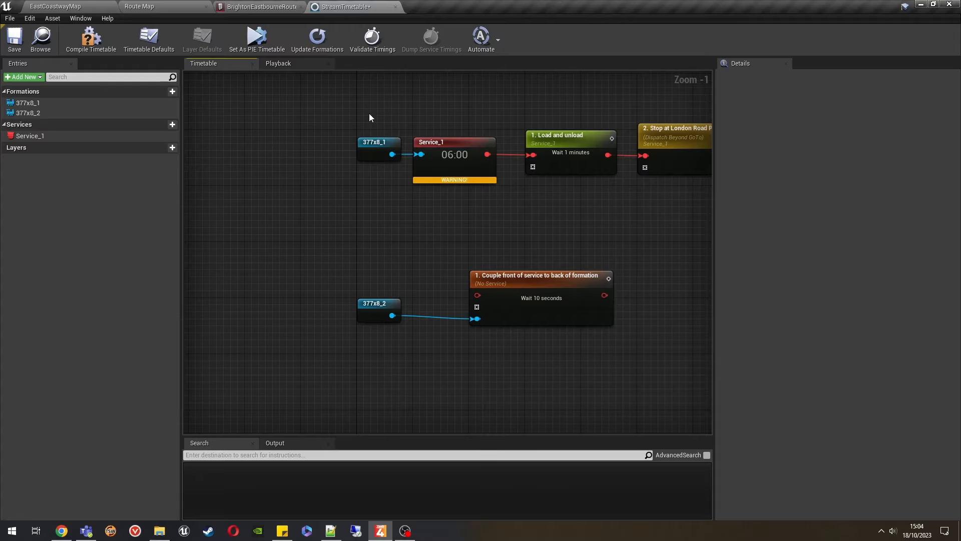
click(378, 309)
click(389, 241)
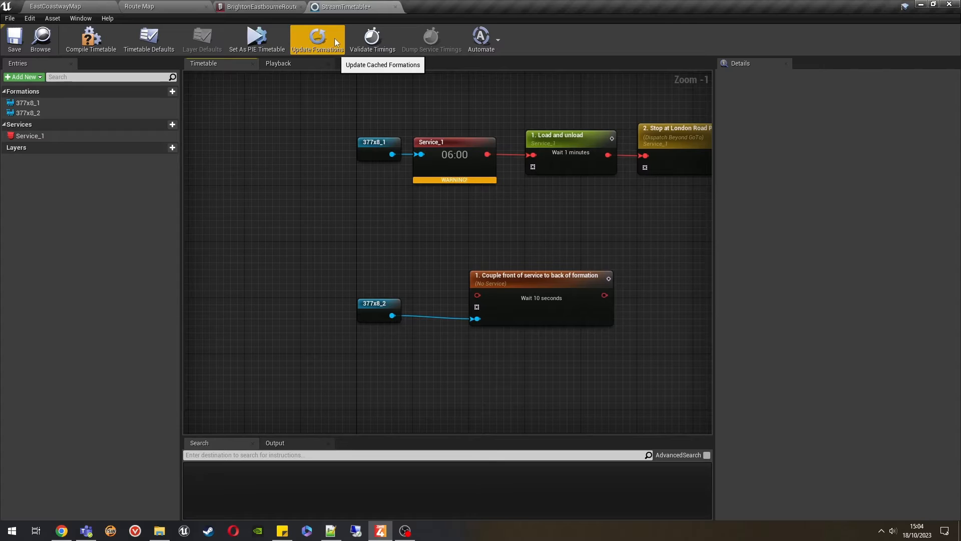
- Compile the timetable, update its cached formations and save it
click(96, 40)
click(15, 37)
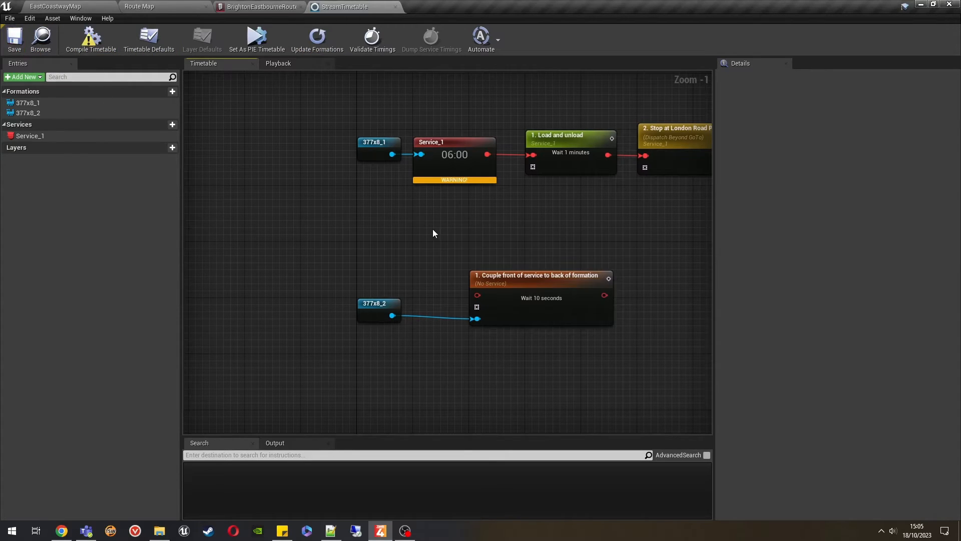
drag(371, 105, 369, 375)
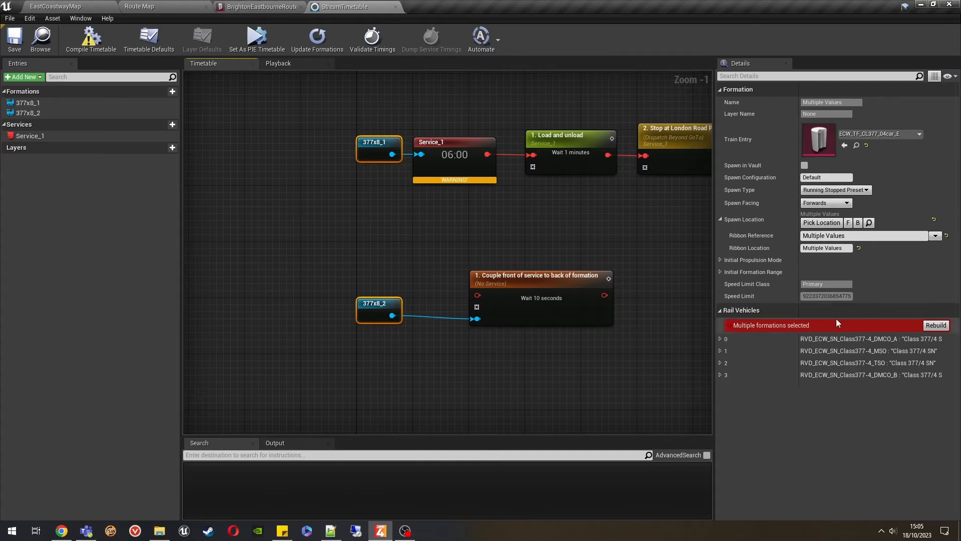
click(408, 221)
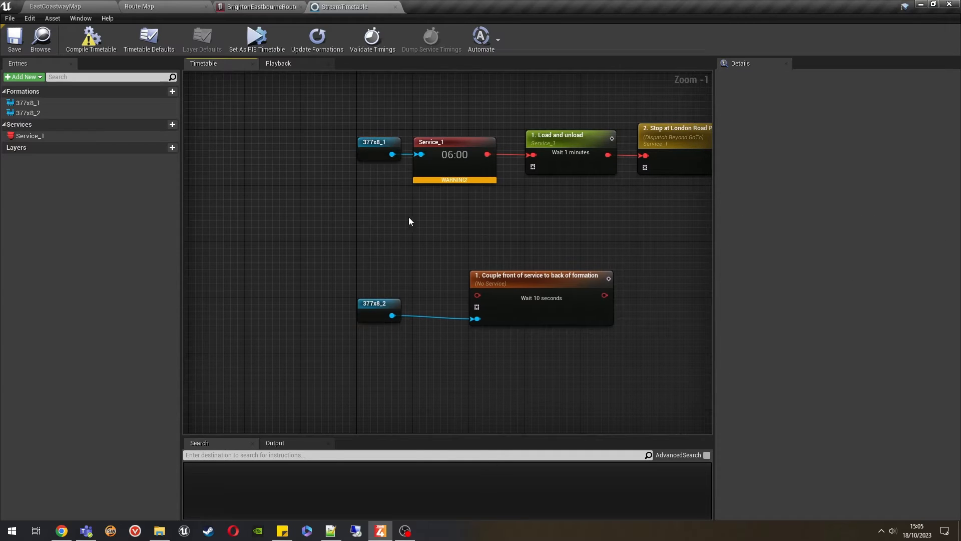
click(318, 40)
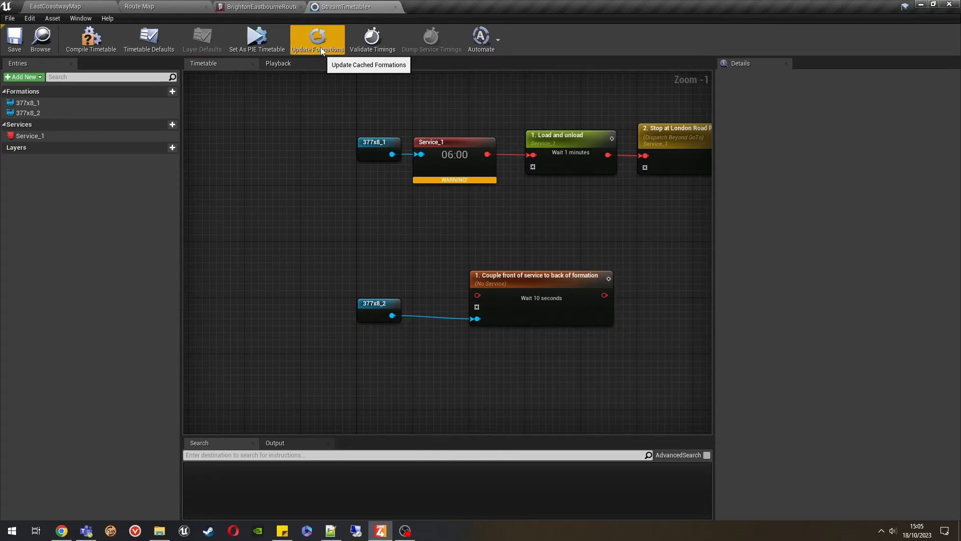
click(14, 39)
- Move the 377x8_2 formation and its coupling instruction together to just below the Lewes Platform 5 stop
right_drag(468, 227, 282, 244)
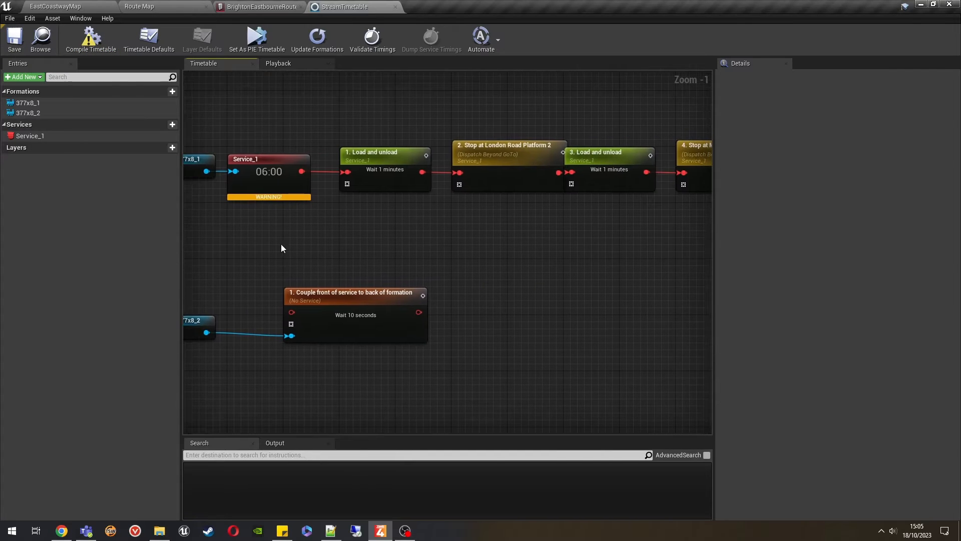
drag(309, 300, 201, 387)
drag(372, 322, 390, 250)
right_drag(391, 251, 555, 276)
click(401, 271)
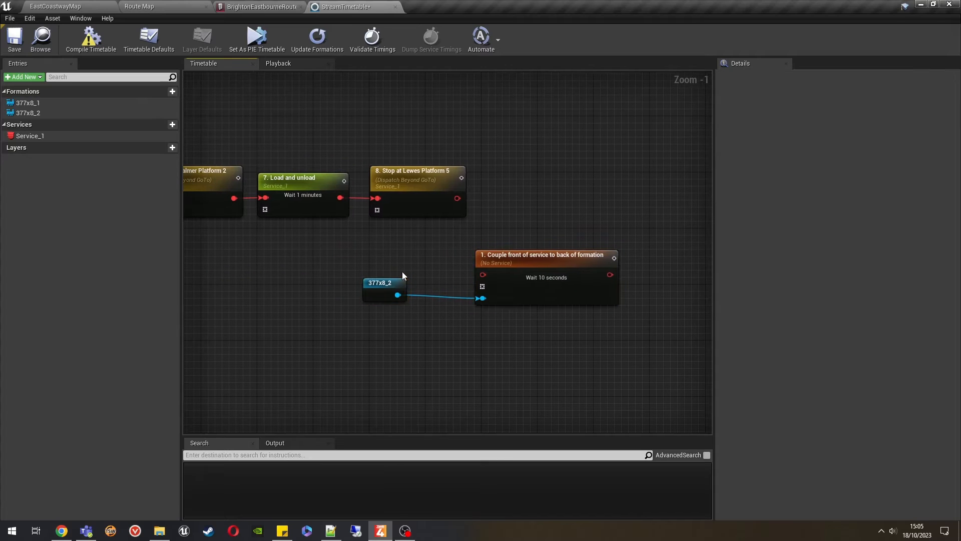
- Examine 377x8_2's position at Lewes and the line approaching the station on the Route Map
click(162, 5)
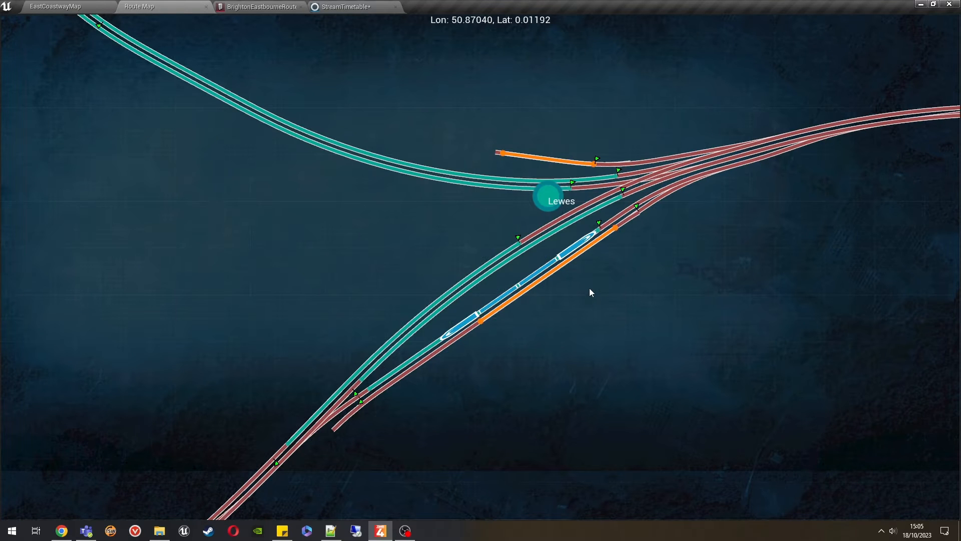
scroll(590, 289, down, 2)
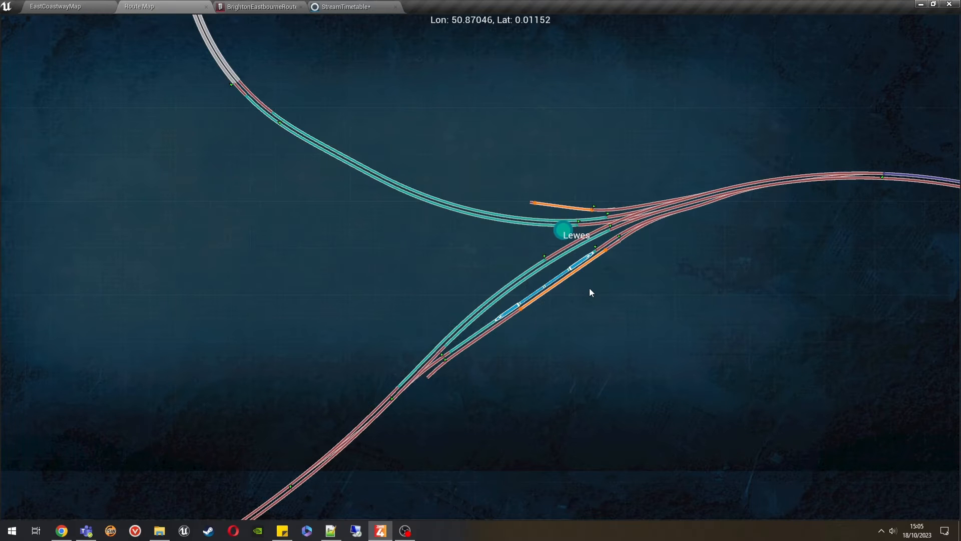
scroll(590, 290, down, 3)
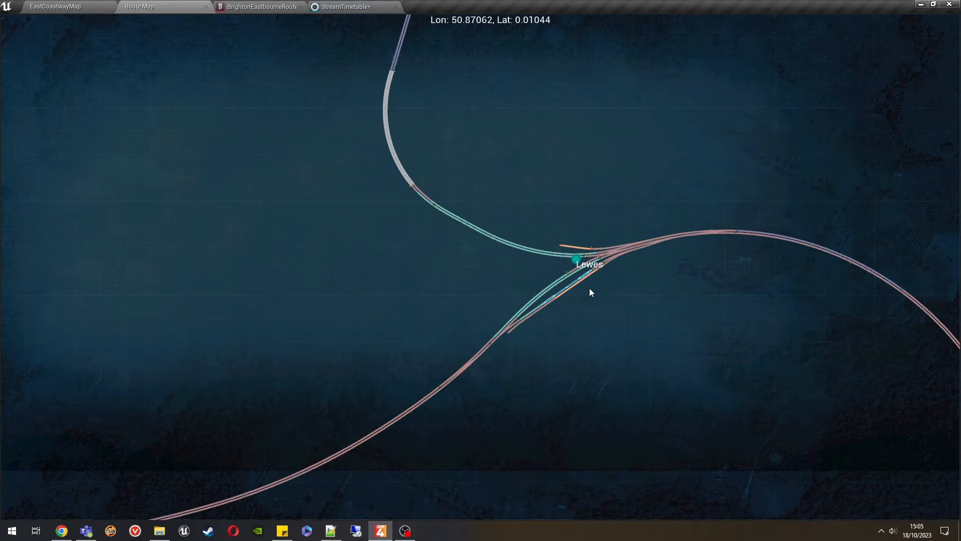
drag(571, 322, 706, 305)
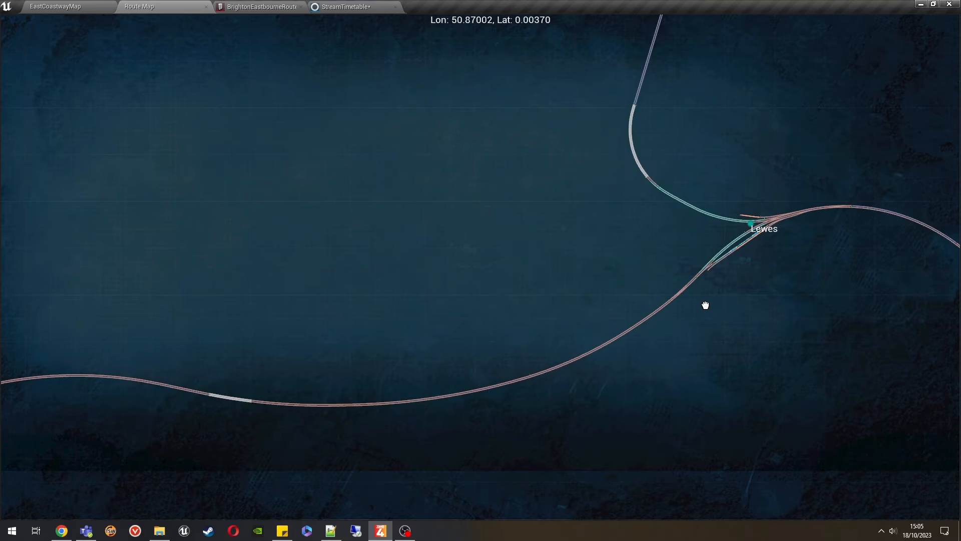
scroll(705, 306, down, 5)
scroll(708, 305, up, 7)
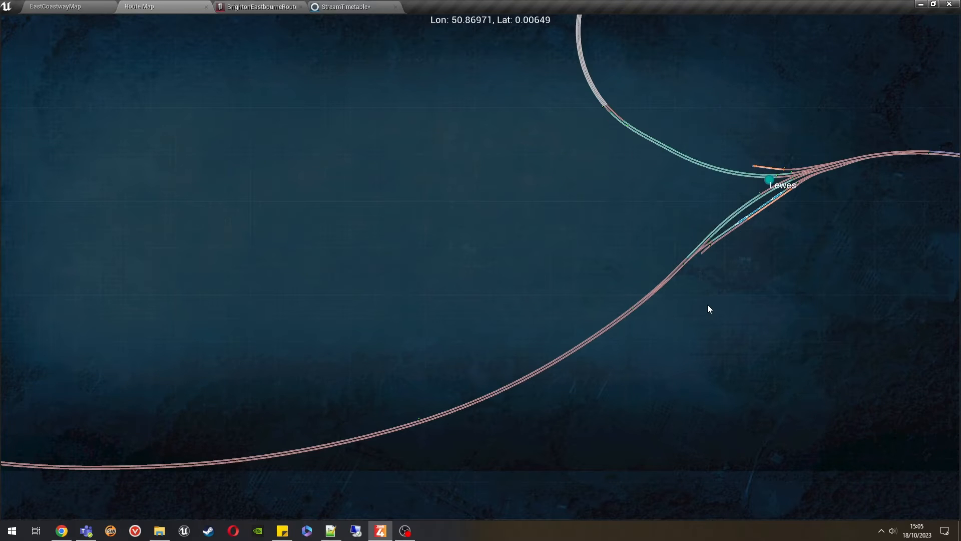
scroll(708, 305, down, 1)
scroll(756, 233, up, 3)
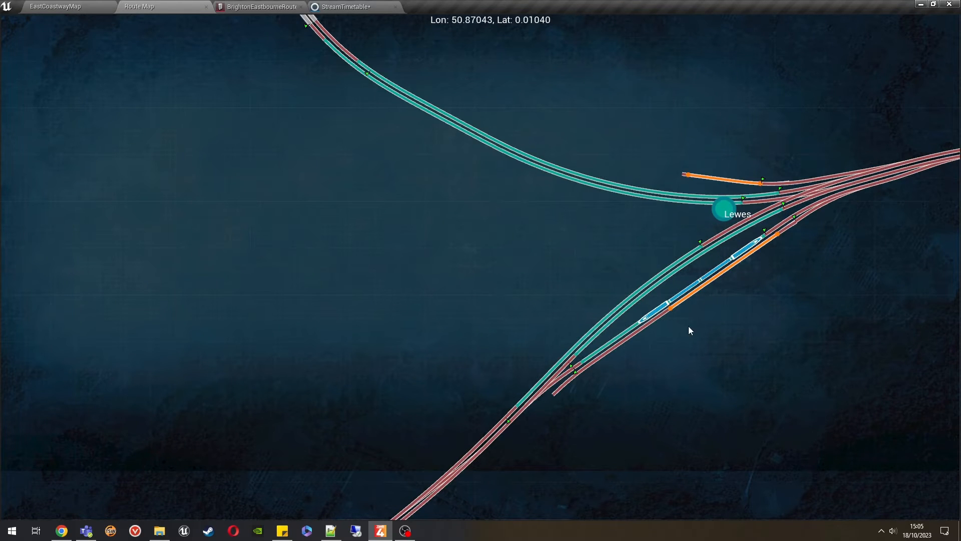
drag(688, 326, 674, 198)
scroll(774, 226, down, 2)
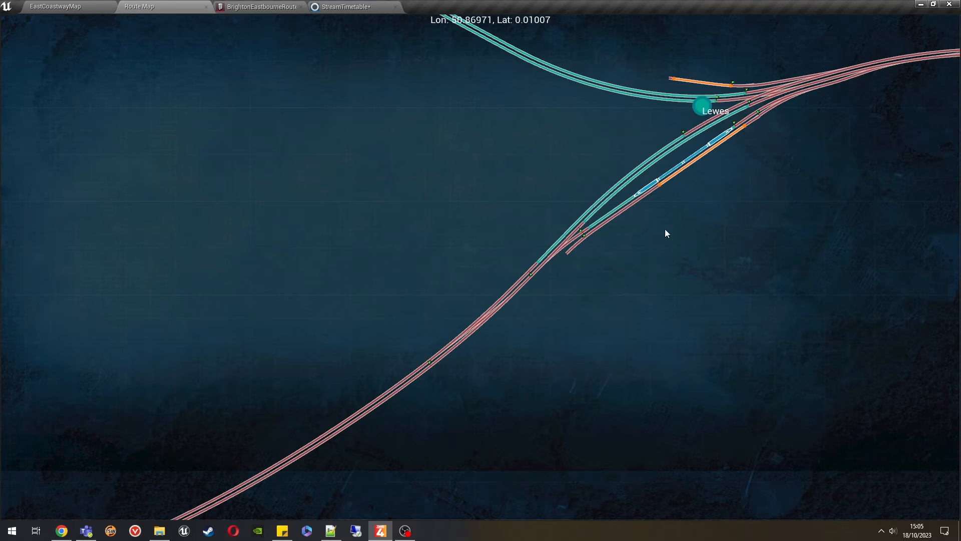
- Link the Lewes Platform 5 stop's output to the coupling instruction, placing that instruction beside the stop and 377x8_2 beneath the stop
click(338, 7)
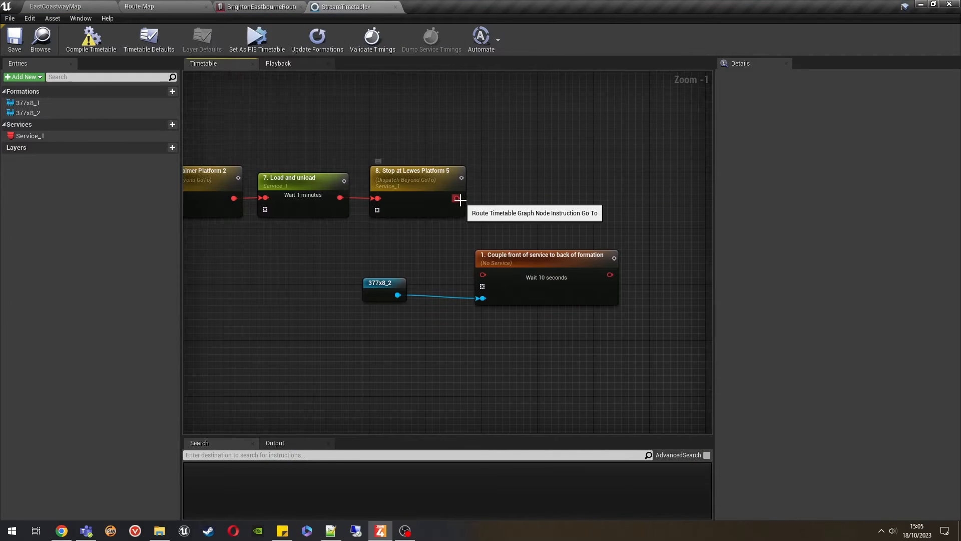
drag(457, 198, 547, 221)
drag(376, 293, 383, 243)
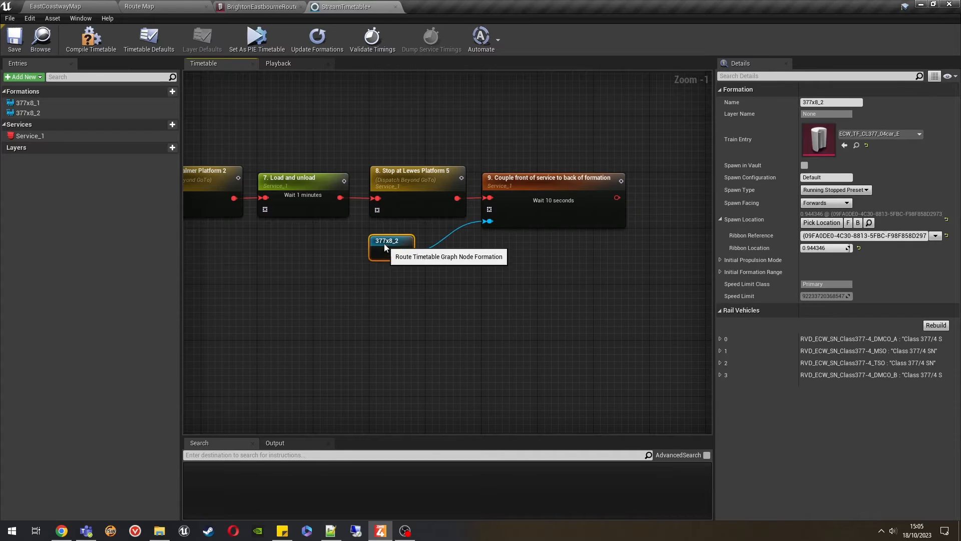
- Set the destination of the coupling instruction to Lewes Platform 5
click(578, 262)
right_drag(577, 262, 545, 288)
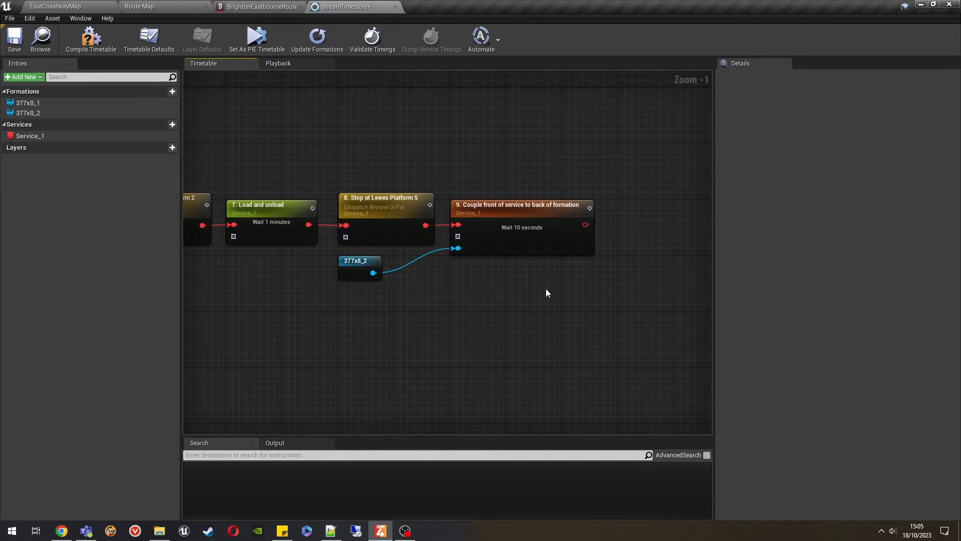
click(518, 249)
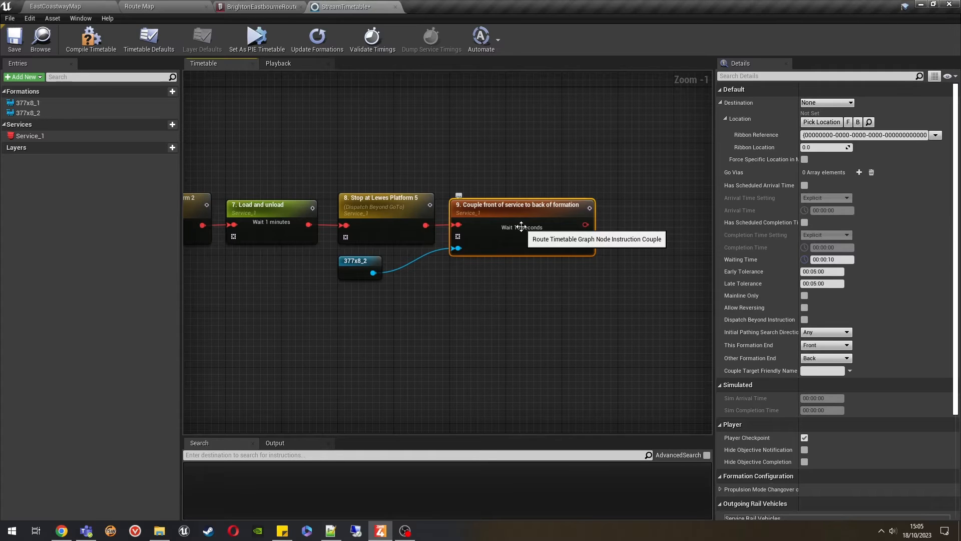
click(826, 103)
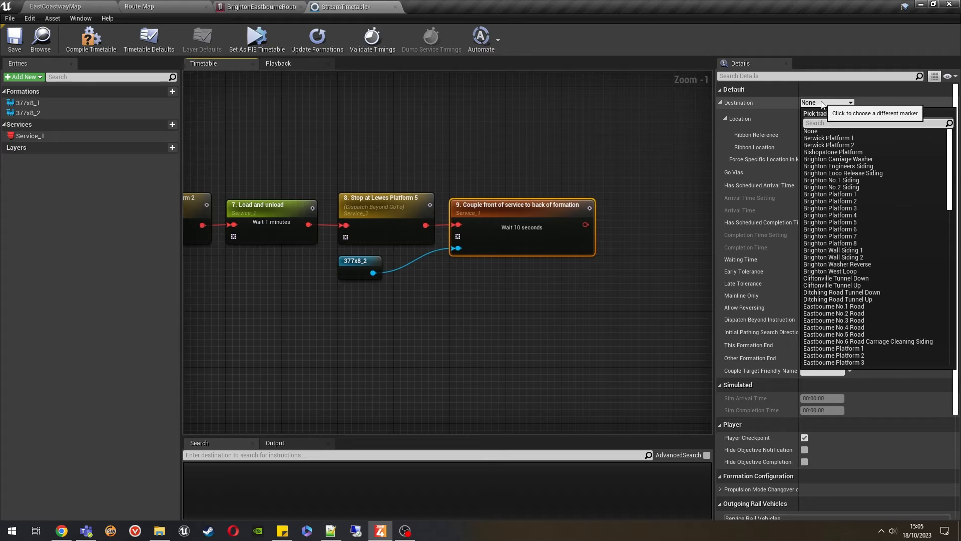
text(lew)
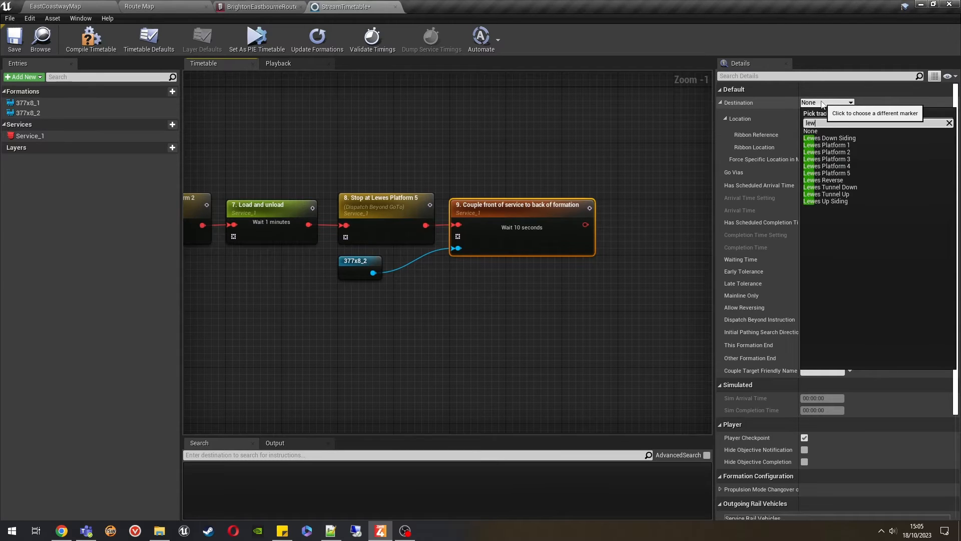
click(848, 174)
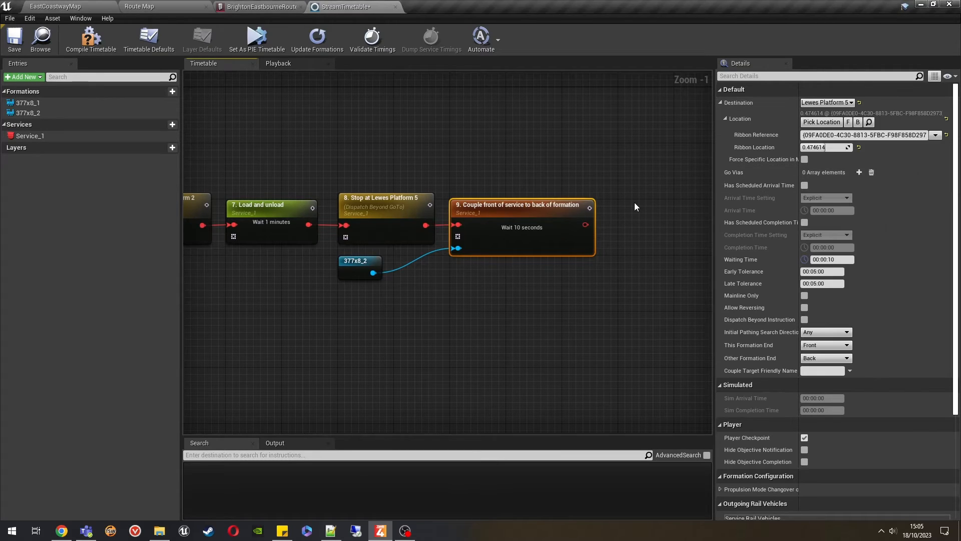
- Force a specific location for the coupling instruction and pick it on the Lewes Platform 5 track just behind 377x8_2 on the Route Map
click(235, 6)
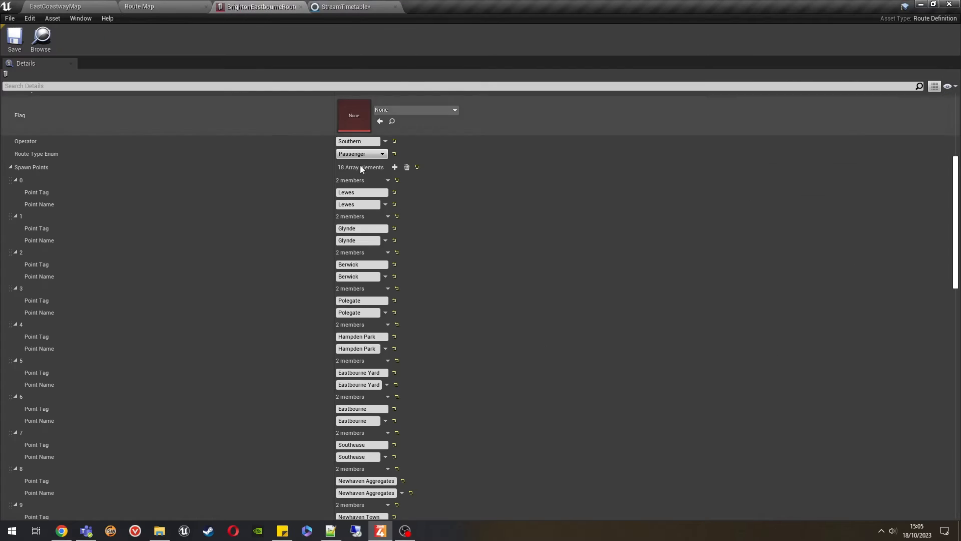
click(139, 6)
scroll(483, 264, up, 3)
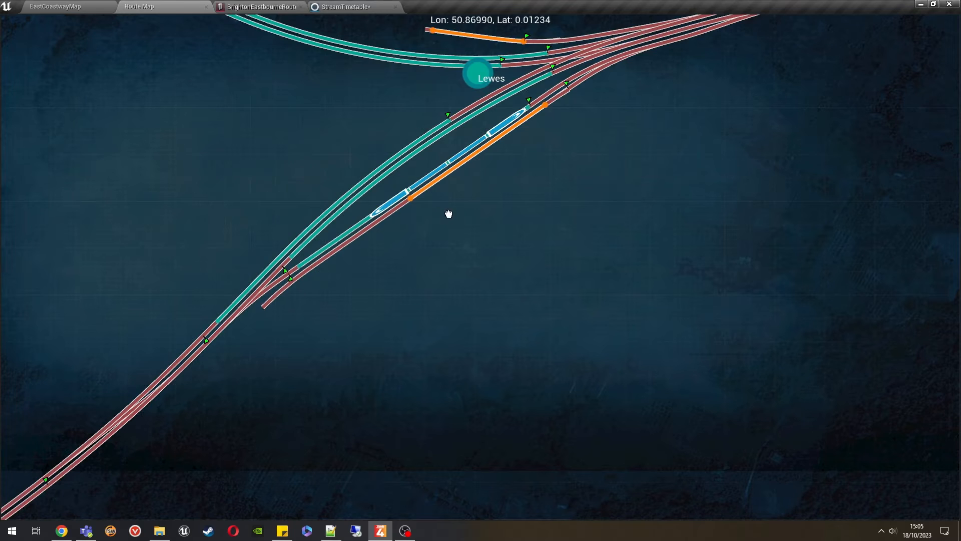
drag(448, 212, 449, 259)
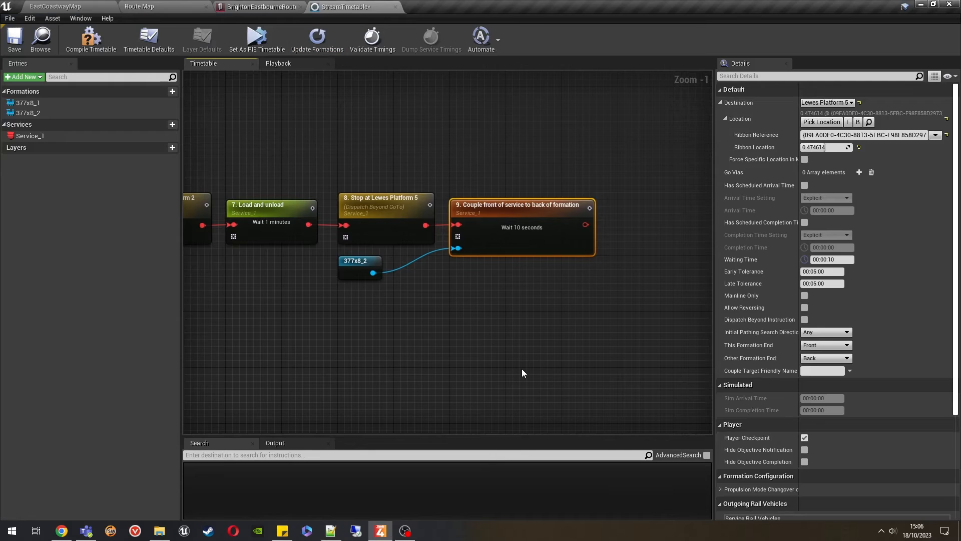
click(804, 159)
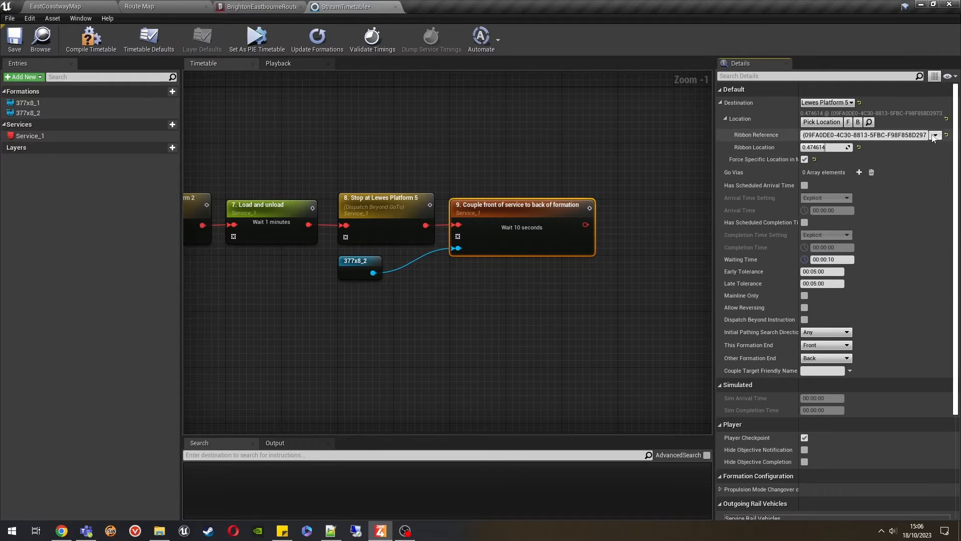
click(947, 139)
click(908, 140)
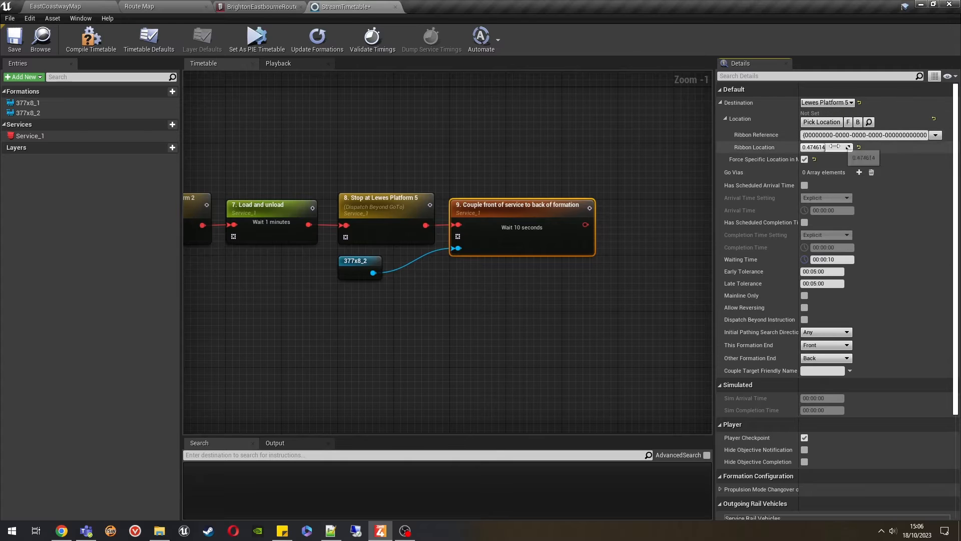
click(821, 123)
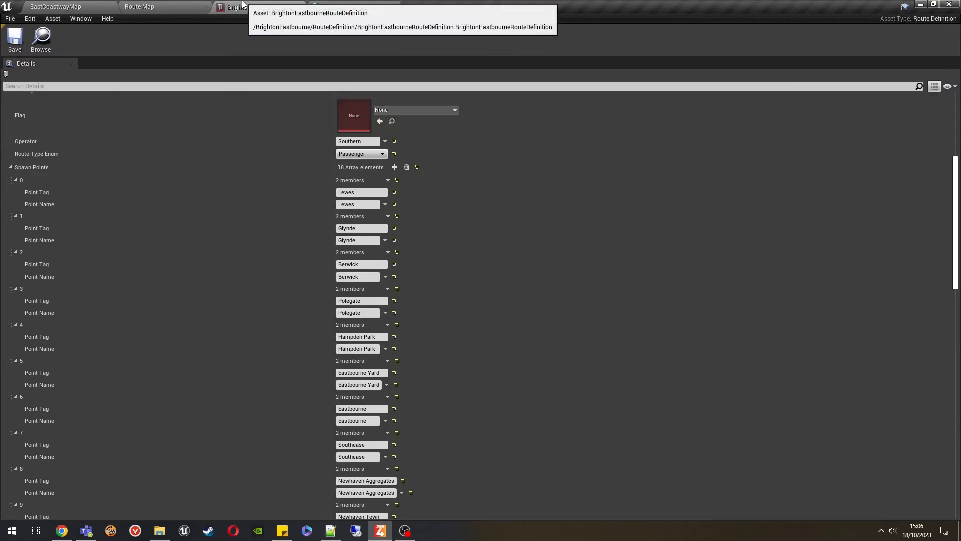
scroll(332, 279, up, 1)
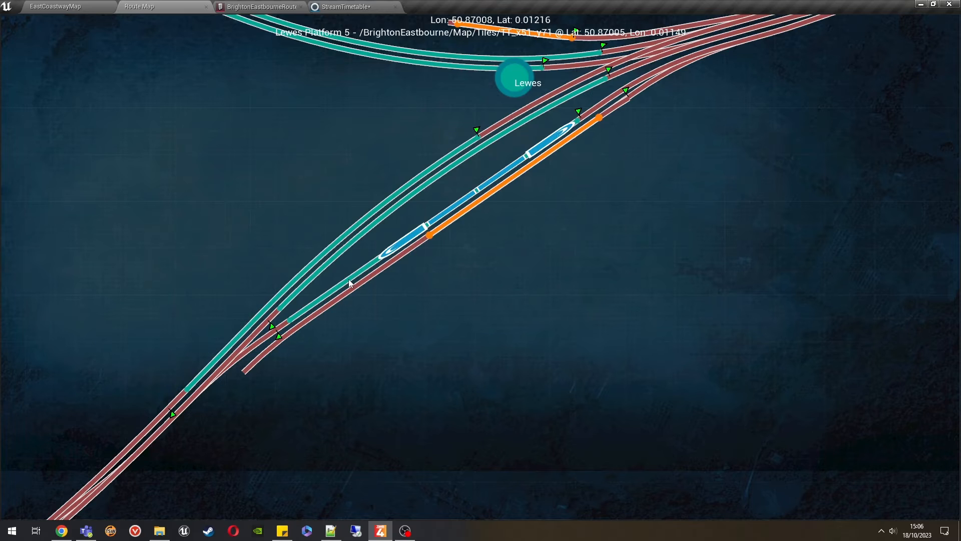
click(349, 278)
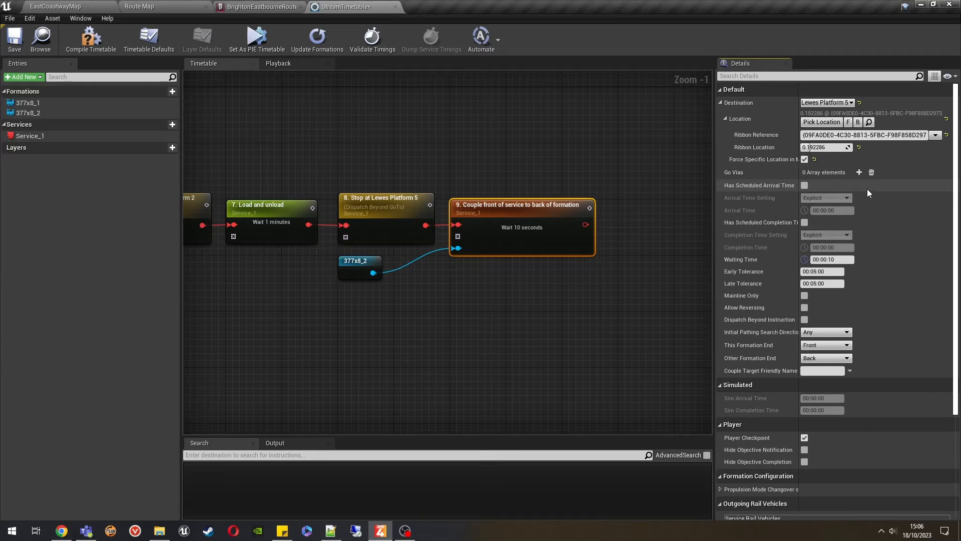
- Force a specific location for the Lewes Platform 5 stop and copy the coupling instruction's ribbon reference into it
click(385, 219)
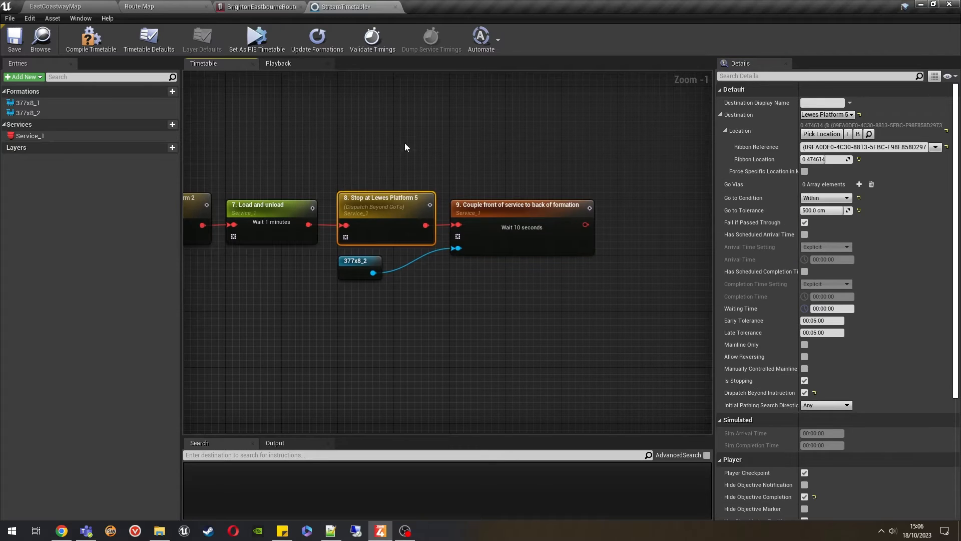
click(803, 171)
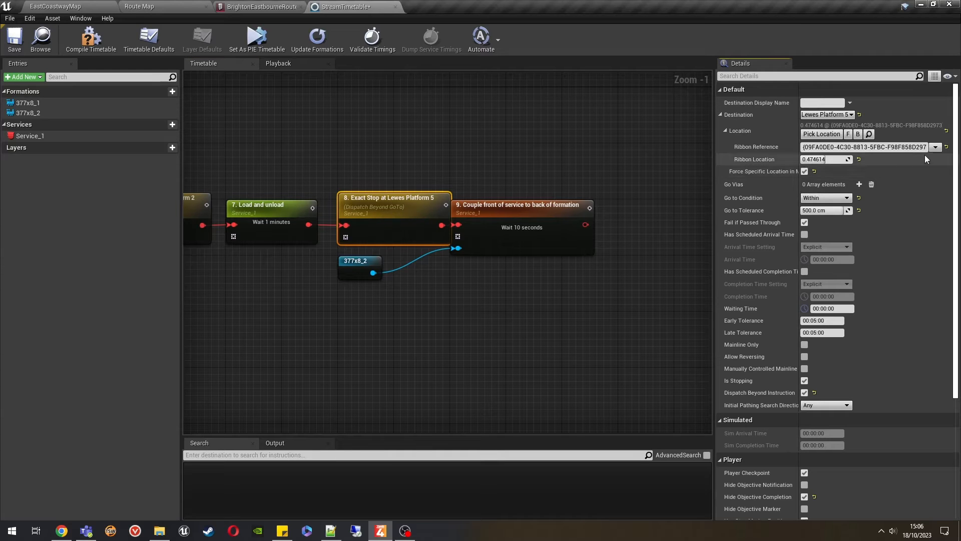
click(556, 213)
right_click(760, 141)
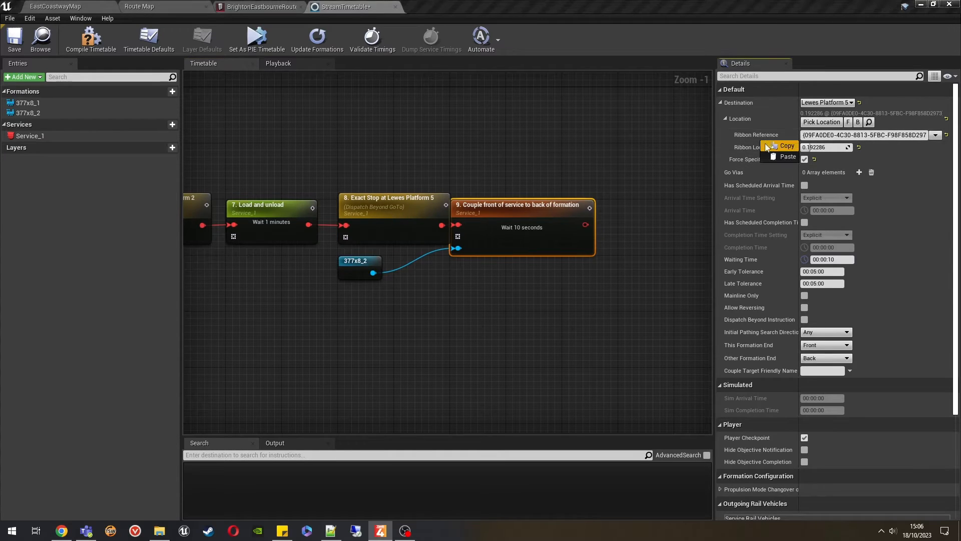
click(766, 147)
click(426, 213)
right_click(749, 150)
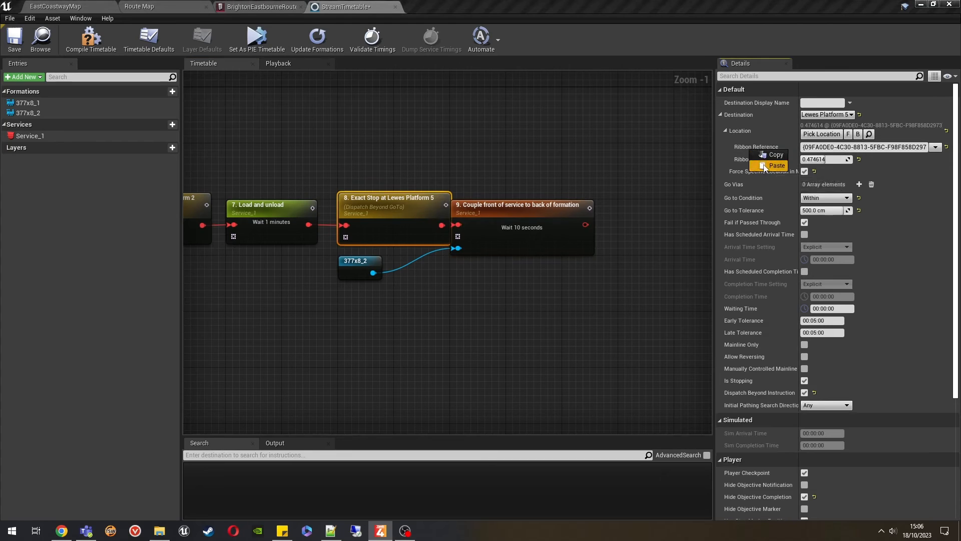
click(762, 164)
- Copy the coupling instruction's ribbon location, 0.192286, into the Lewes Platform 5 stop
click(540, 235)
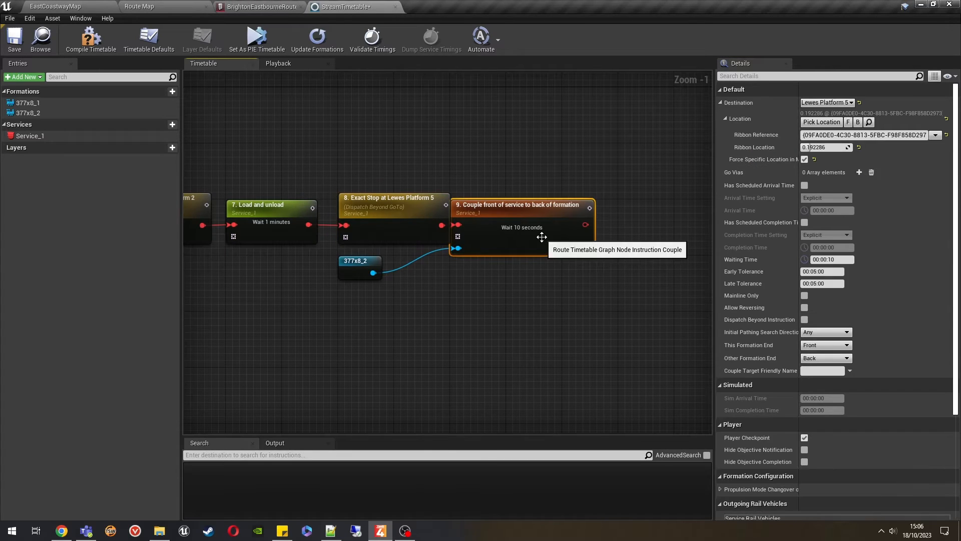
right_click(744, 148)
click(757, 156)
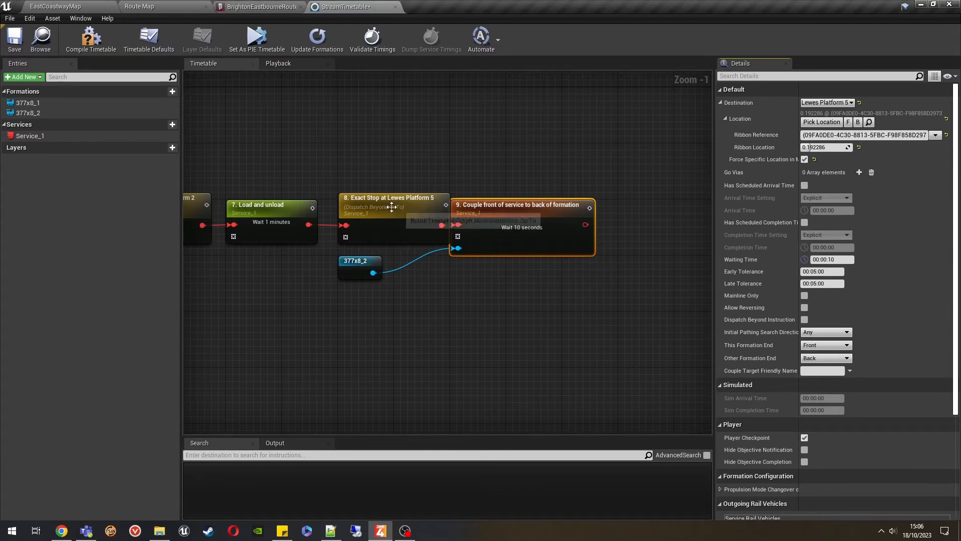
click(388, 203)
right_click(741, 159)
click(757, 176)
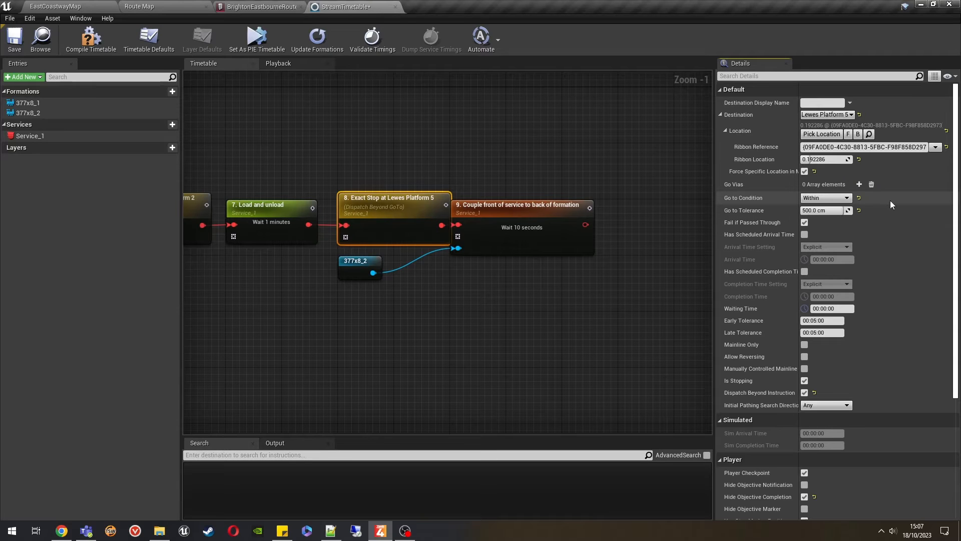
- Review the coupling settings, the earlier instructions of Service_1 and the 377x8_2 formation in the timetable graph
click(562, 238)
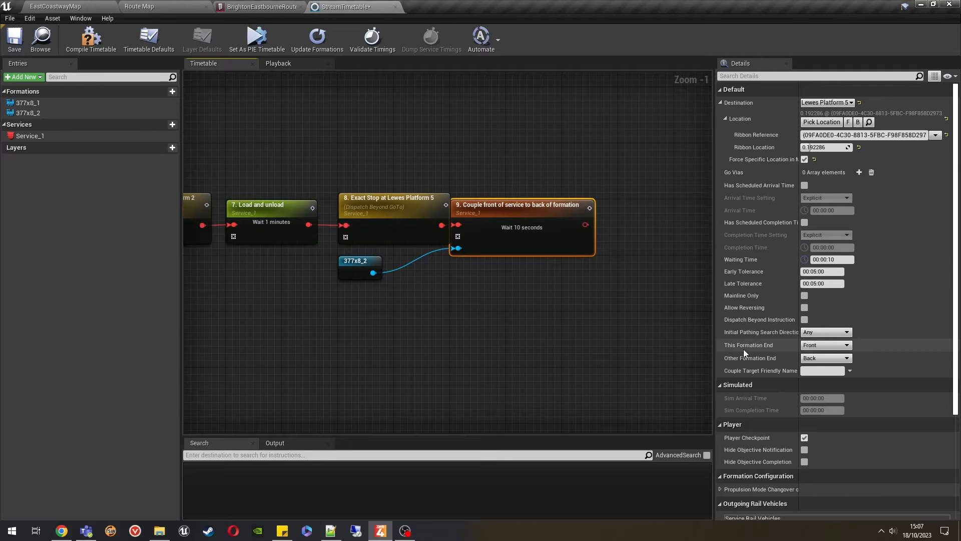
click(411, 216)
right_drag(380, 299, 542, 299)
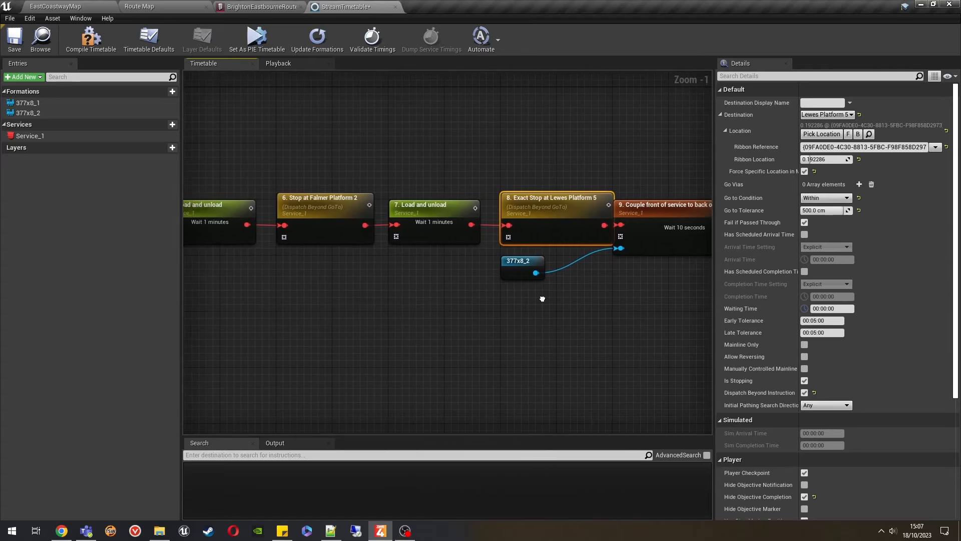
scroll(503, 297, down, 1)
right_drag(232, 243, 682, 274)
click(214, 231)
right_drag(566, 297, 148, 283)
right_drag(609, 302, 478, 305)
click(431, 275)
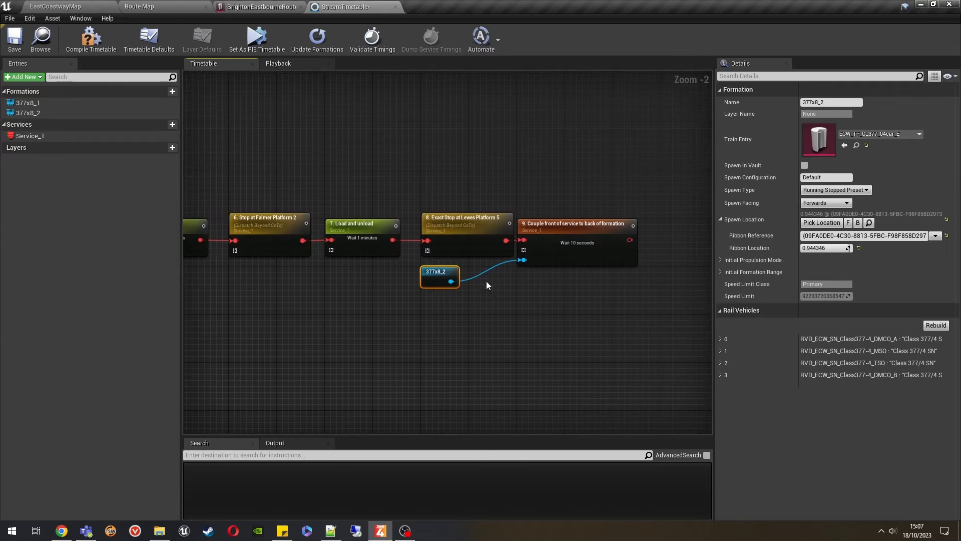
click(545, 253)
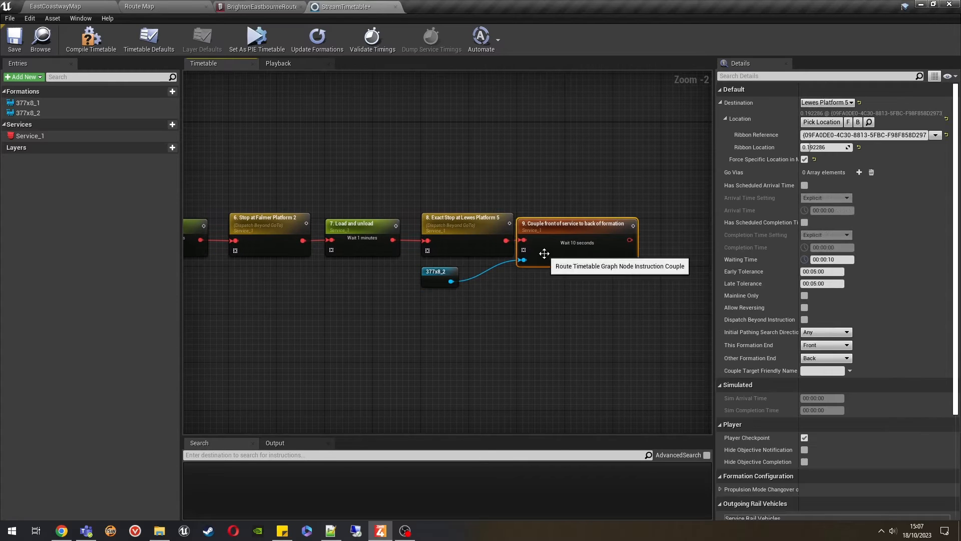
- Try the Back and Front options for the coupling's two formation ends, returning this formation to Front and the other to Back
click(843, 346)
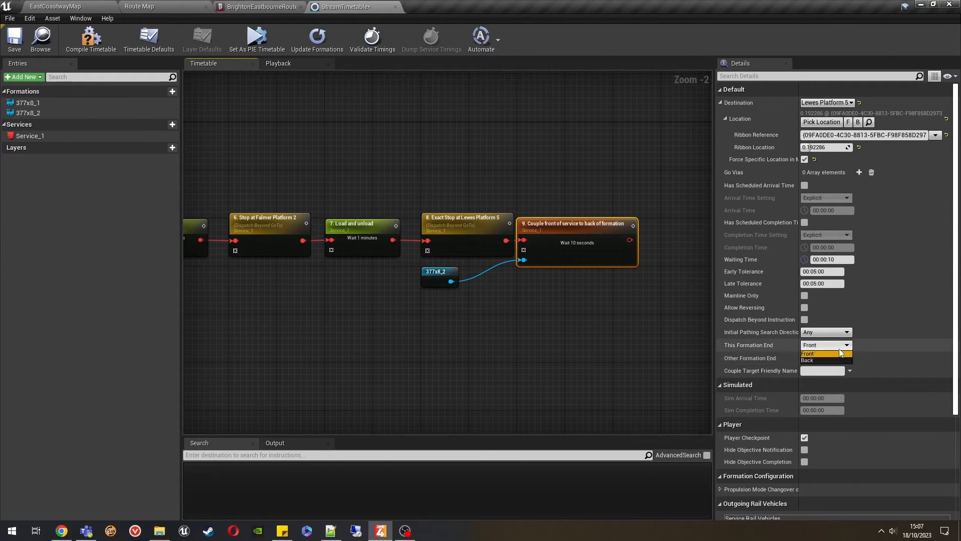
click(807, 360)
click(825, 358)
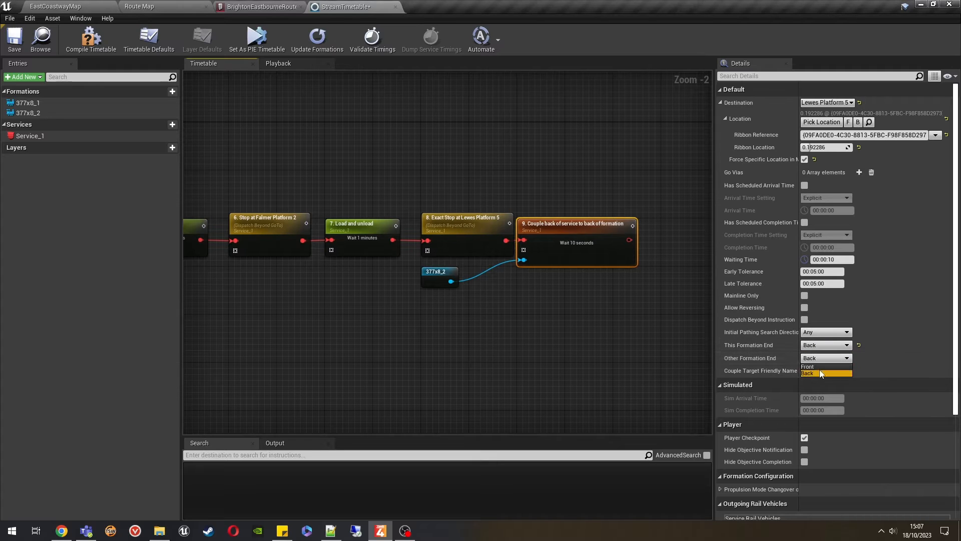
click(818, 366)
click(819, 359)
click(819, 373)
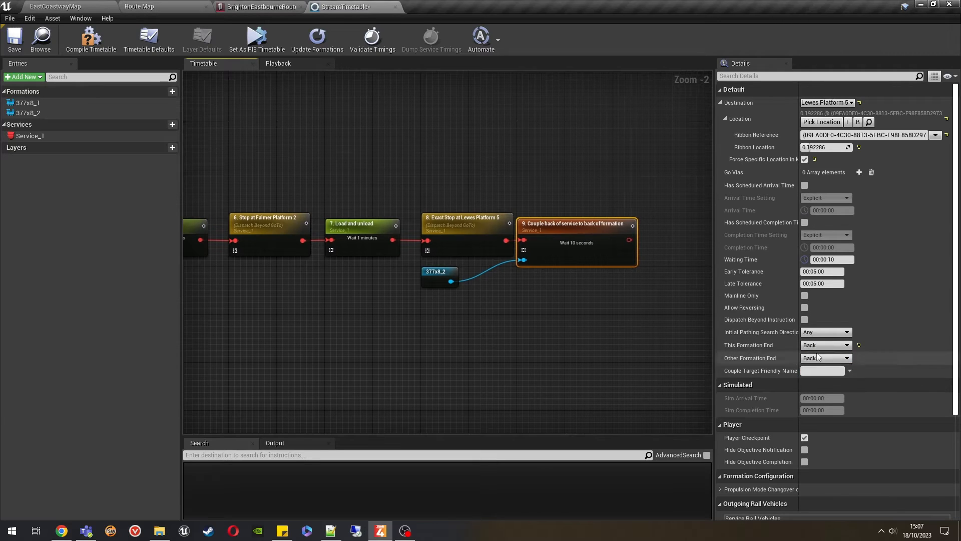
click(823, 345)
click(815, 353)
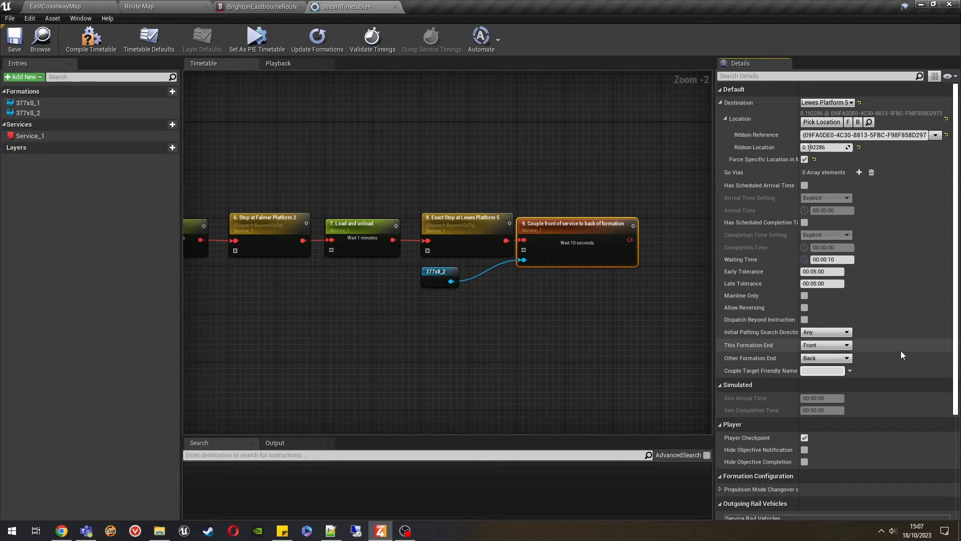
- Set the coupling instruction's target friendly name to 377 and hide its objective completion
text(377)
key(Return)
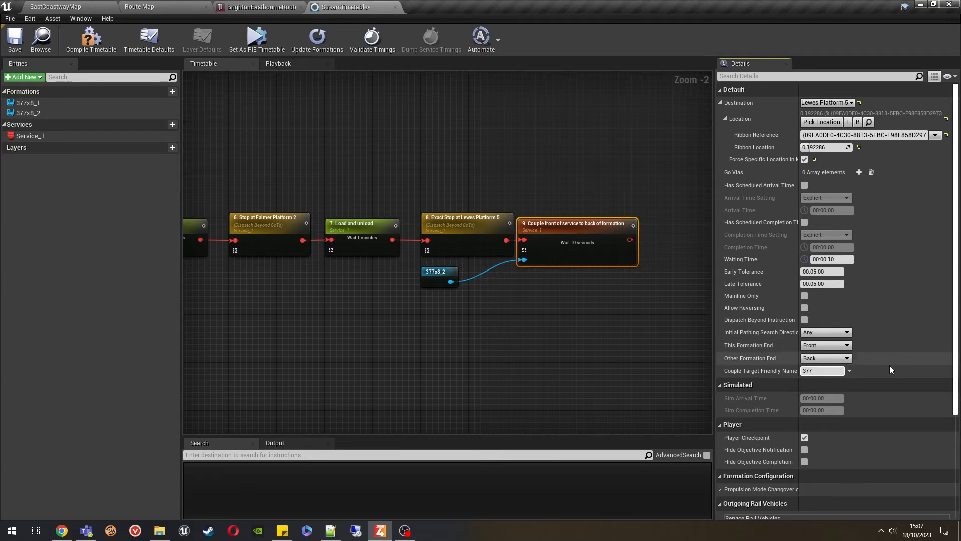
scroll(883, 381, down, 1)
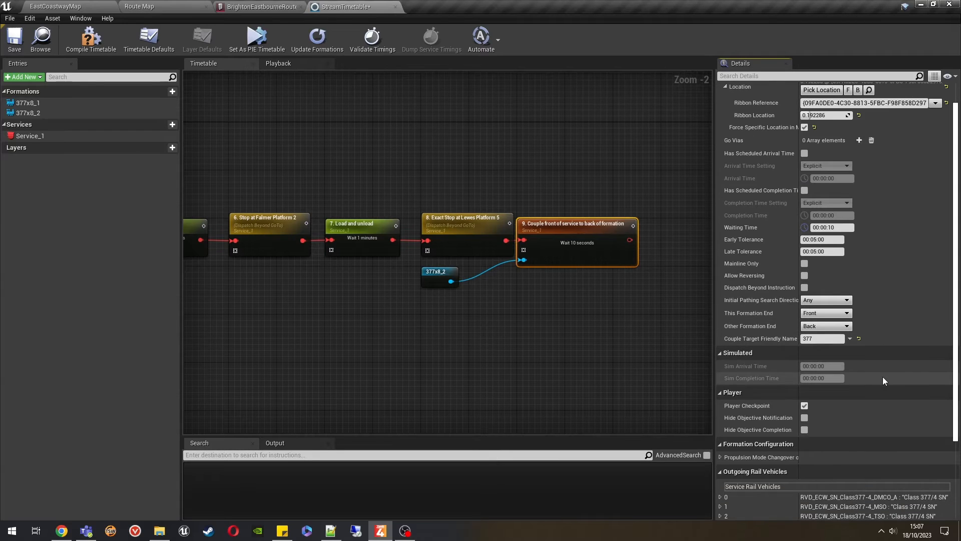
click(804, 429)
scroll(836, 422, down, 3)
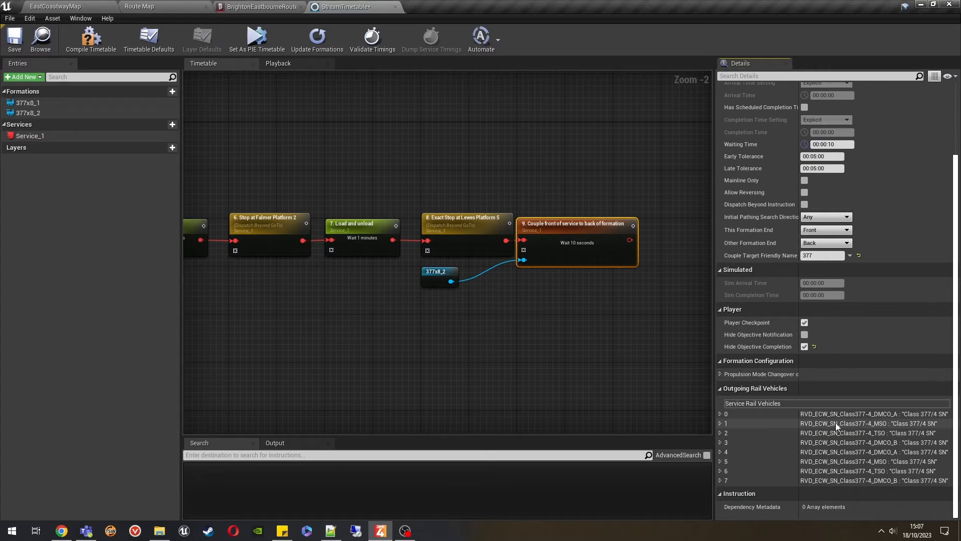
- Add an Uncouple instruction linked to the coupling instruction's output, and reselect the coupling instruction
right_drag(601, 310, 446, 325)
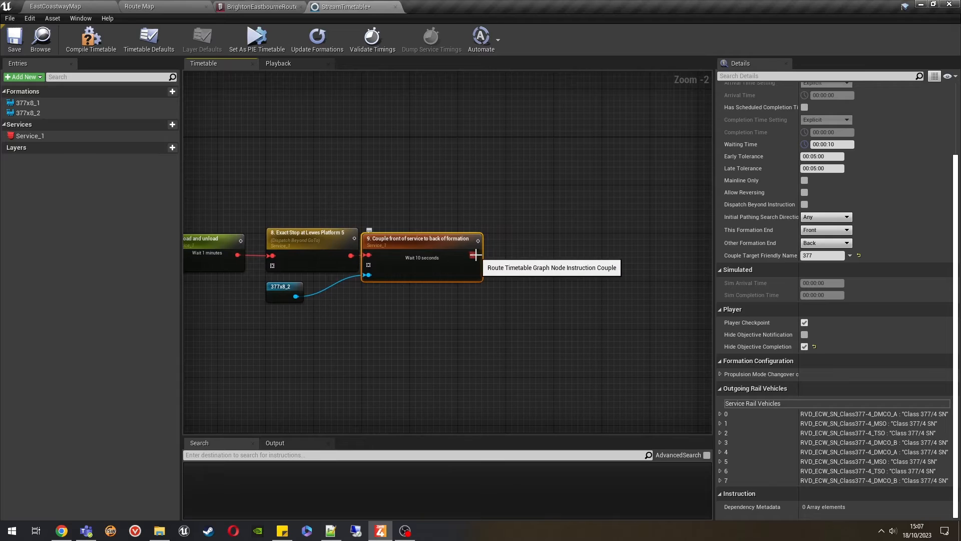
drag(475, 255, 524, 254)
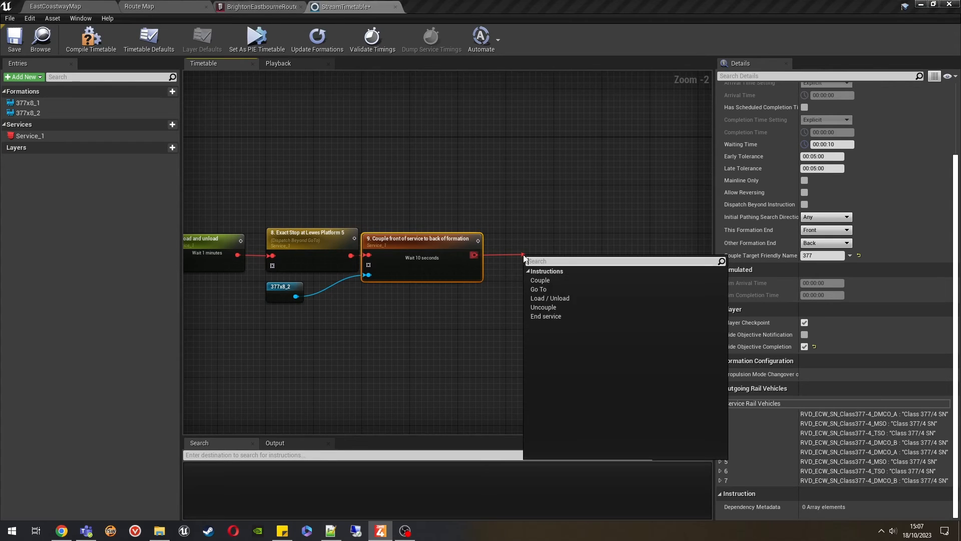
click(551, 308)
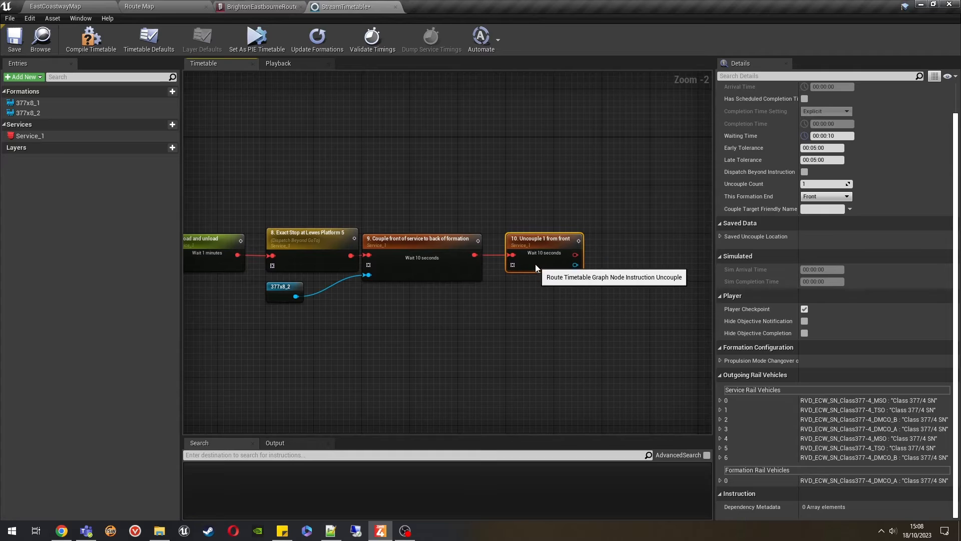
click(444, 259)
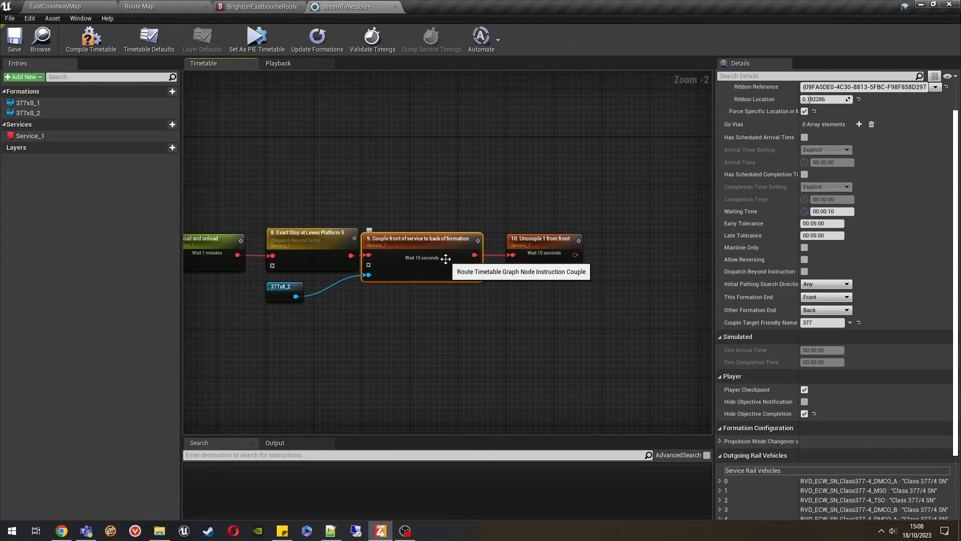
- Try an uncouple count of 2 on the Uncouple instruction, check its outgoing rail vehicles, and reset the count to its default
click(540, 263)
right_drag(563, 305, 494, 300)
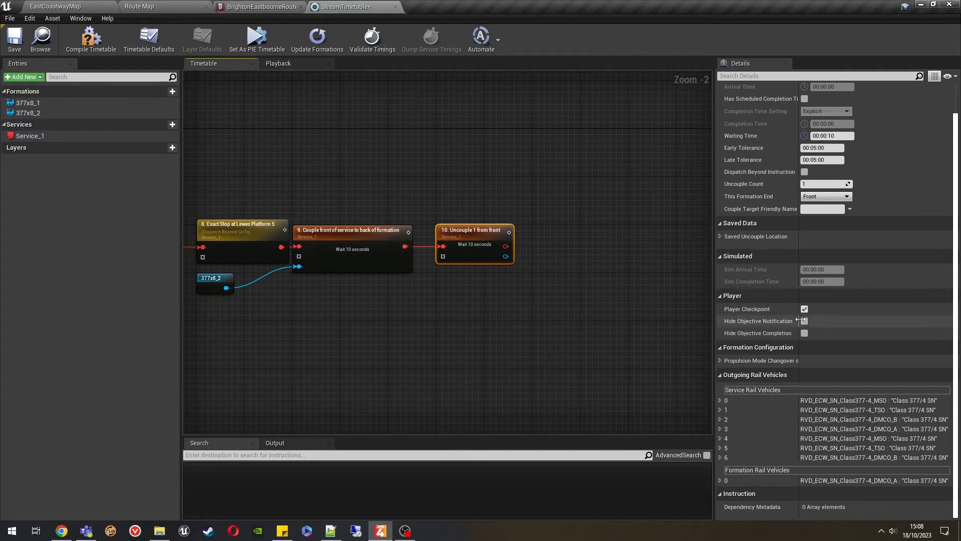
scroll(809, 183, up, 2)
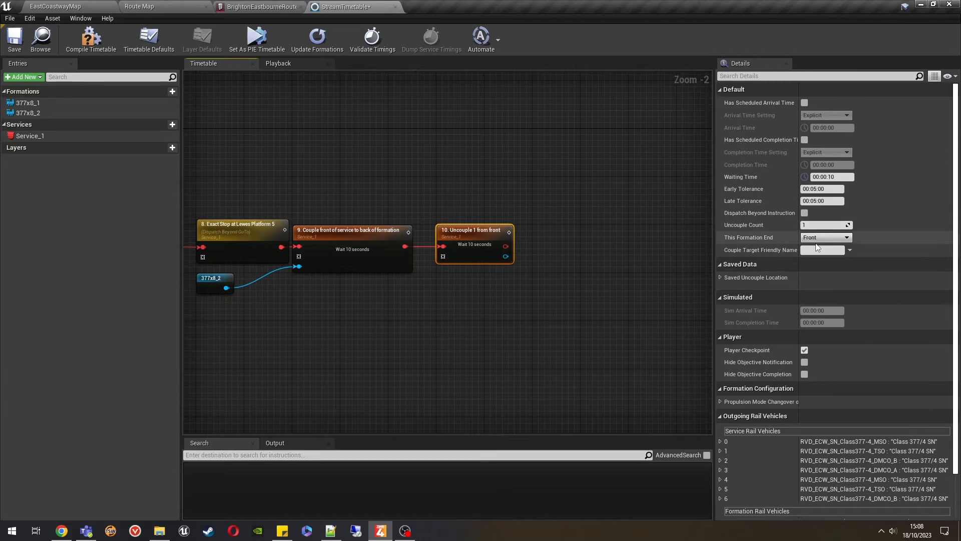
click(808, 225)
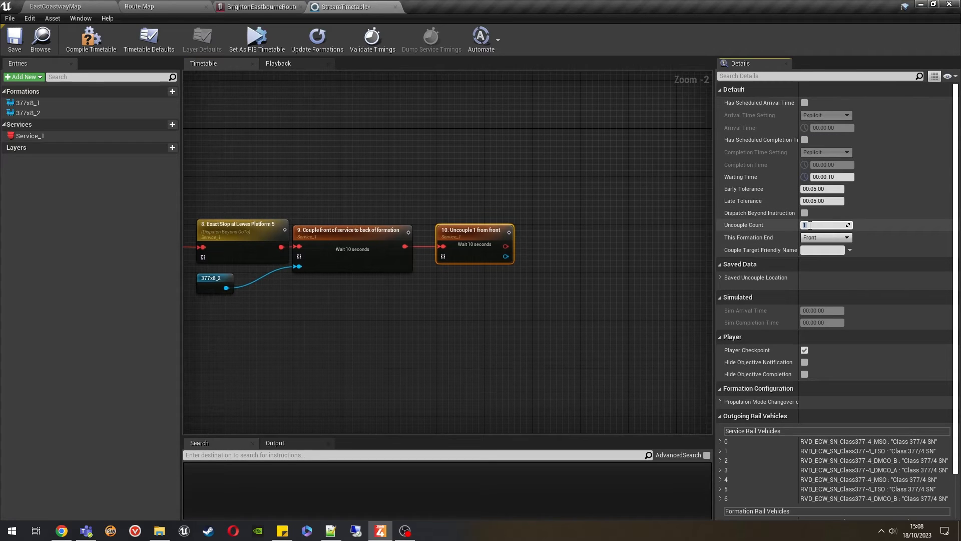
key(Return)
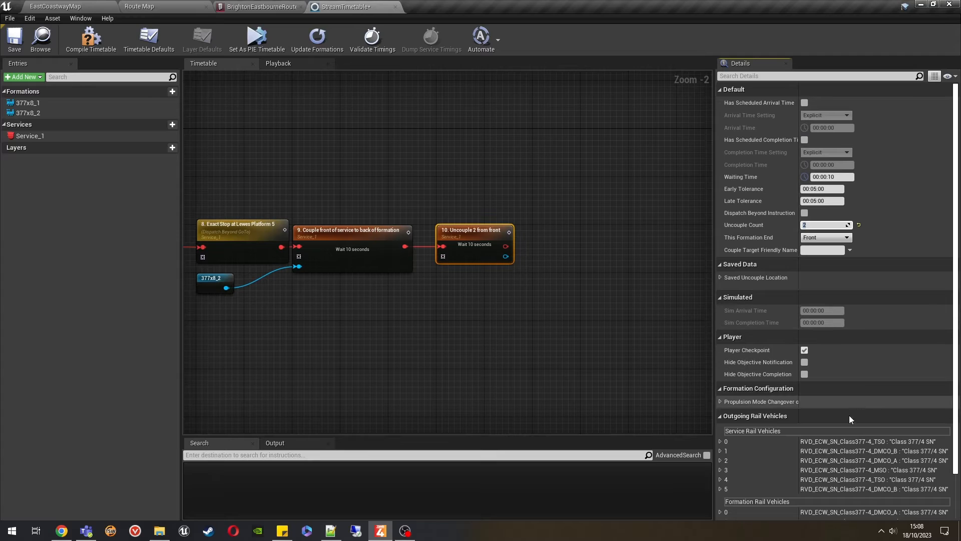
scroll(826, 450, down, 2)
scroll(825, 421, up, 2)
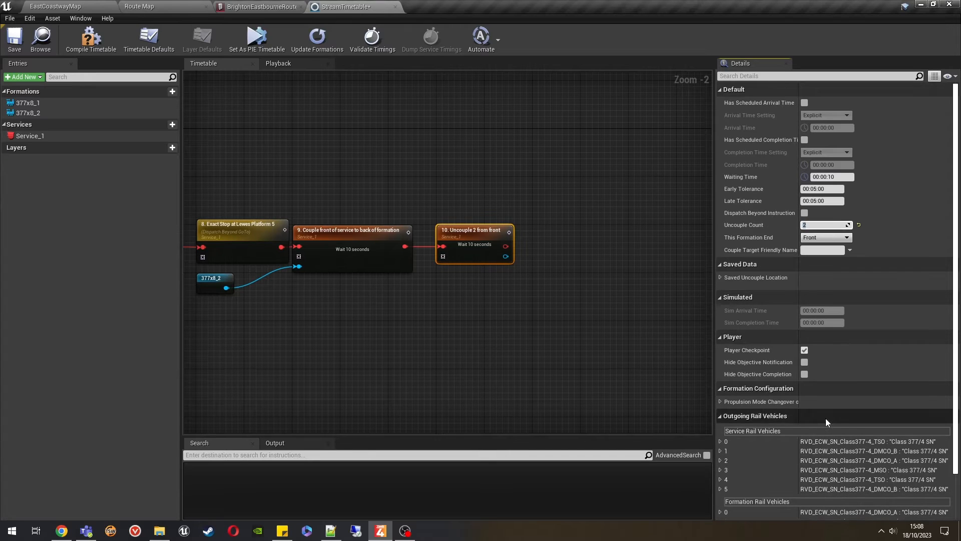
click(859, 224)
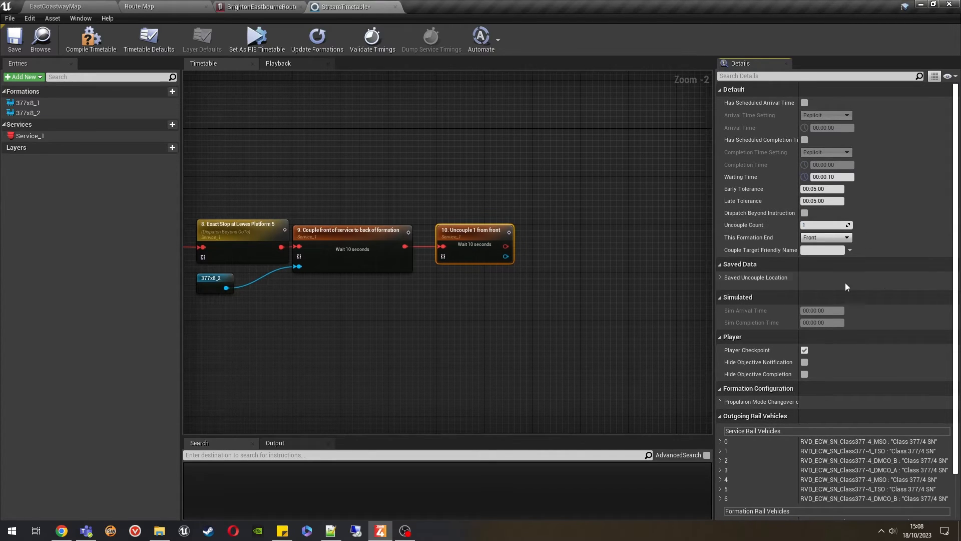
- Delete the Uncouple instruction and link an End Service node to the coupling instruction's output instead
click(486, 297)
click(493, 253)
scroll(827, 286, down, 2)
scroll(827, 286, up, 2)
click(509, 292)
click(470, 248)
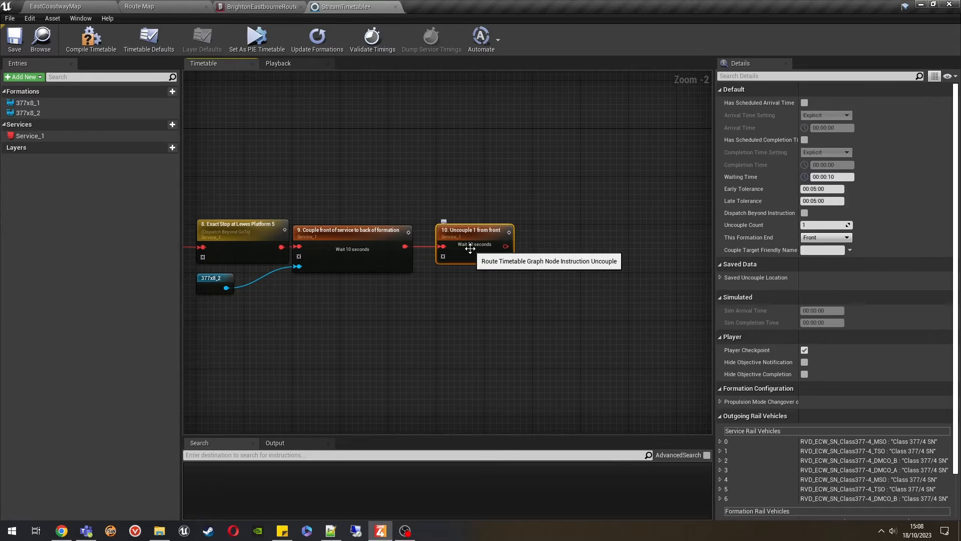
key(Delete)
drag(404, 246, 456, 247)
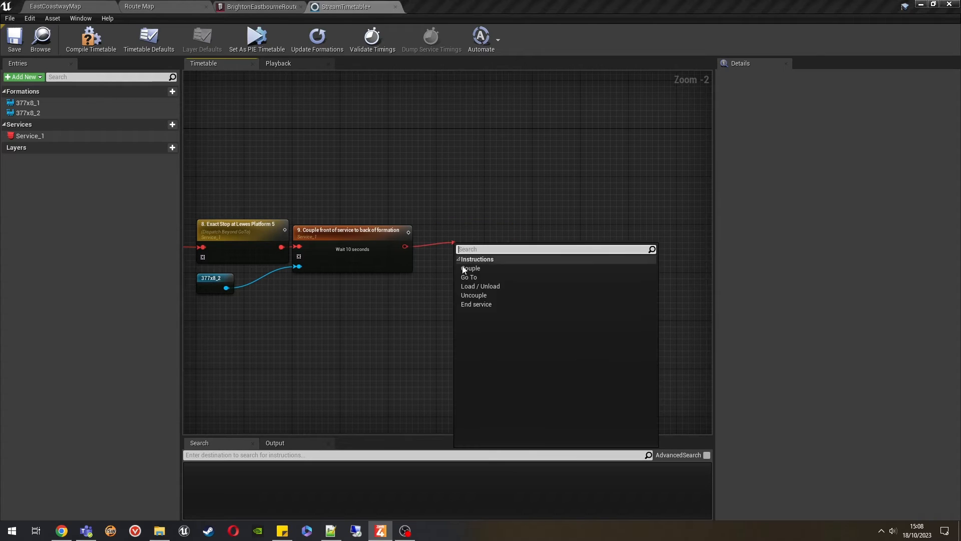
click(472, 303)
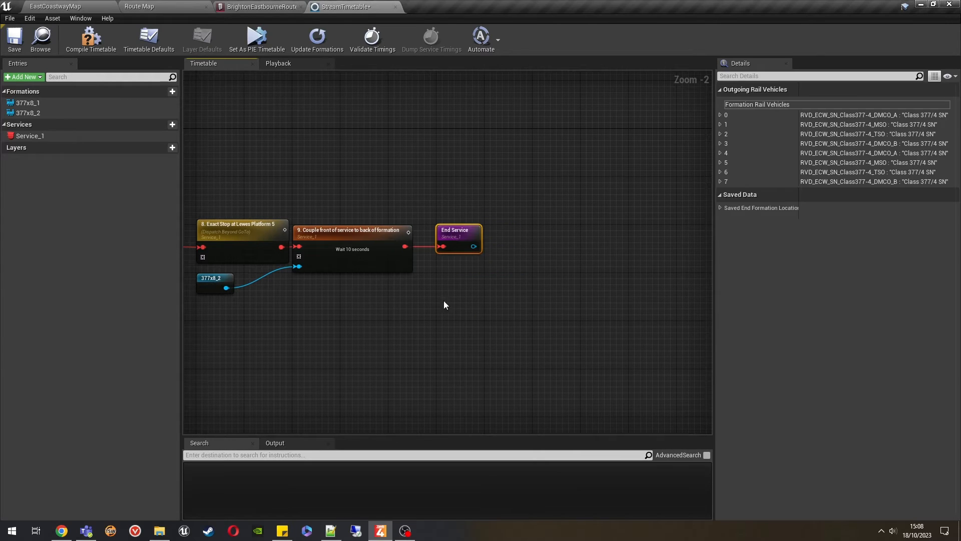
- Look over Service_1's full instruction chain and compile the timetable
scroll(560, 274, down, 4)
right_drag(496, 302, 528, 296)
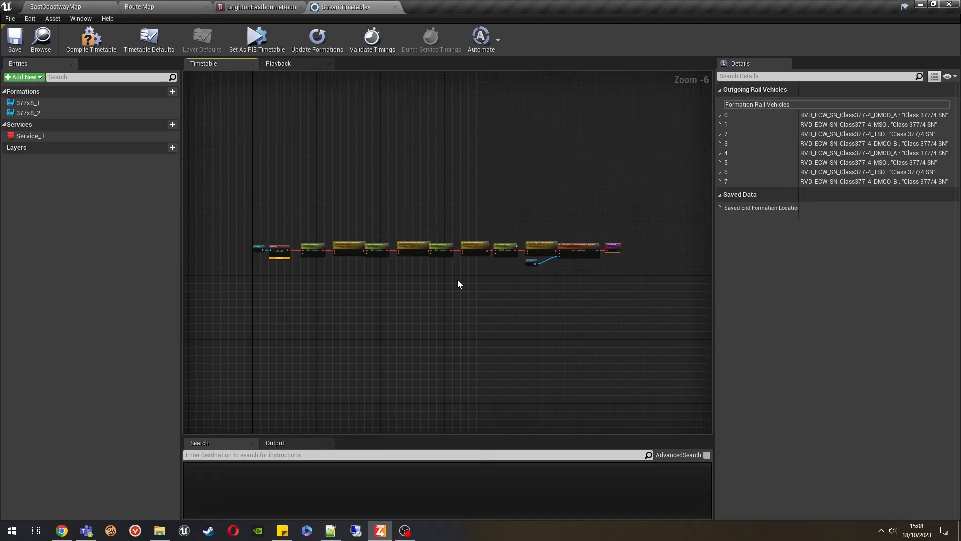
scroll(458, 283, up, 1)
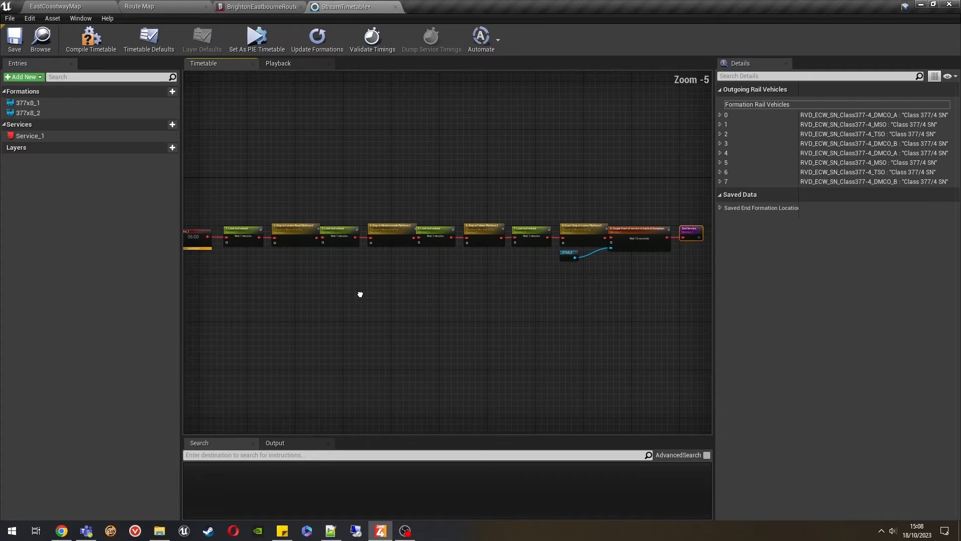
right_drag(361, 294, 432, 307)
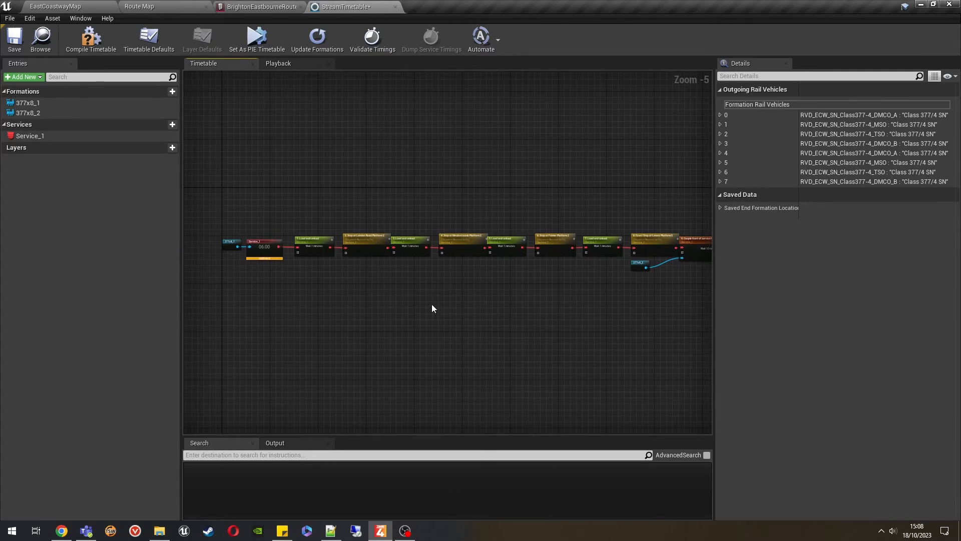
click(107, 43)
right_drag(526, 205, 344, 207)
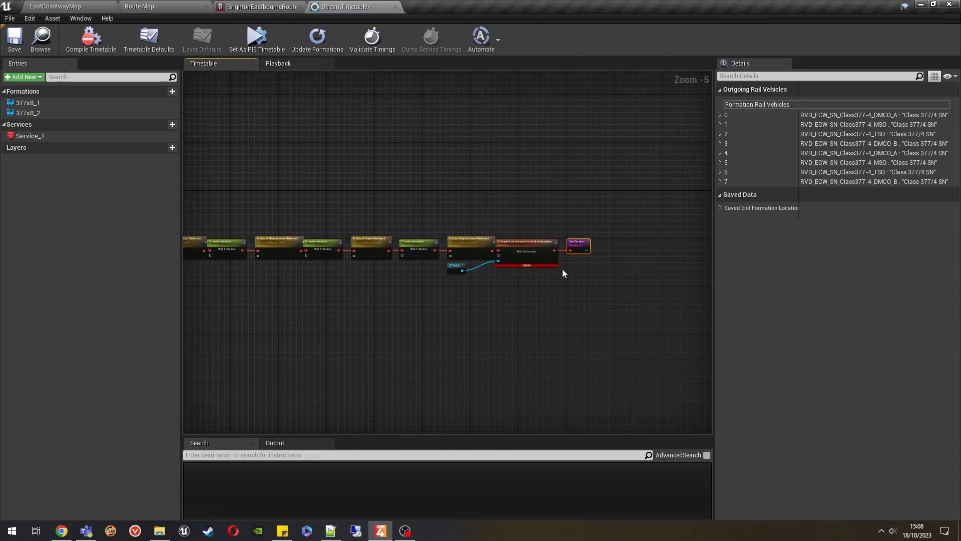
- Inspect the coupling instruction's details and read the compile output for its error
click(534, 251)
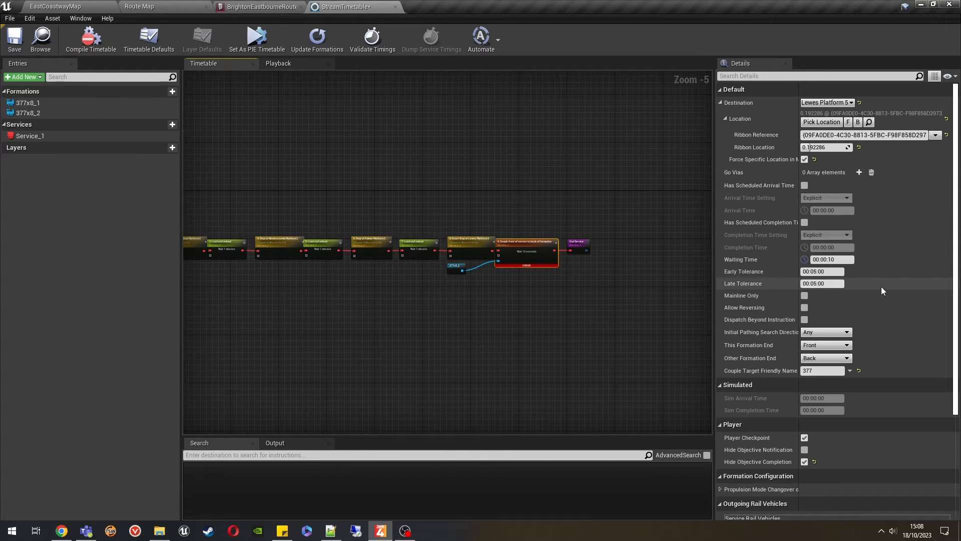
scroll(882, 287, down, 5)
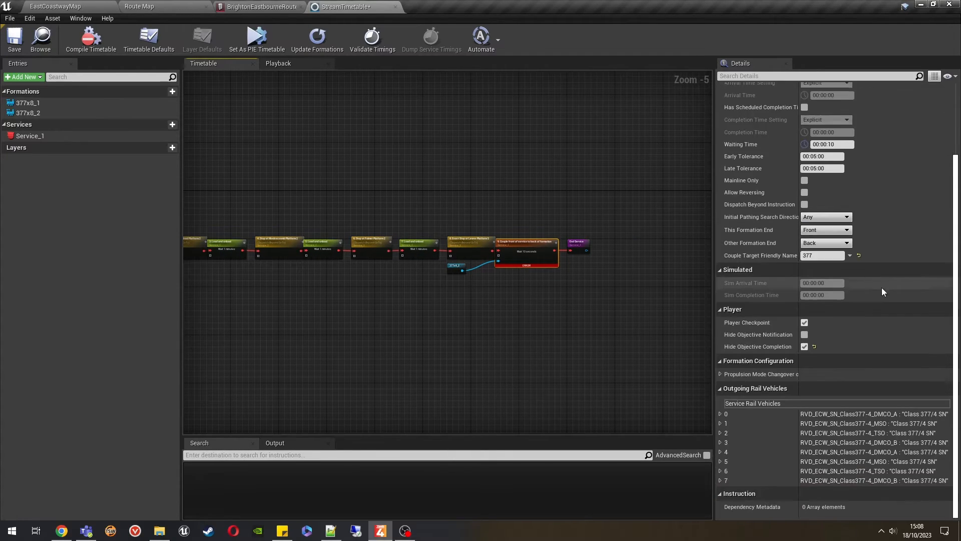
scroll(881, 287, up, 5)
click(302, 442)
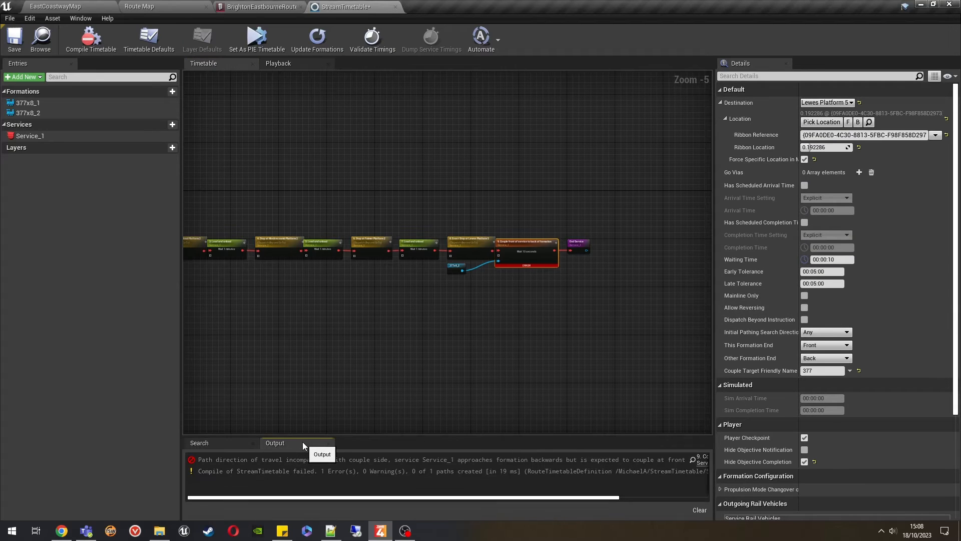
scroll(499, 320, up, 4)
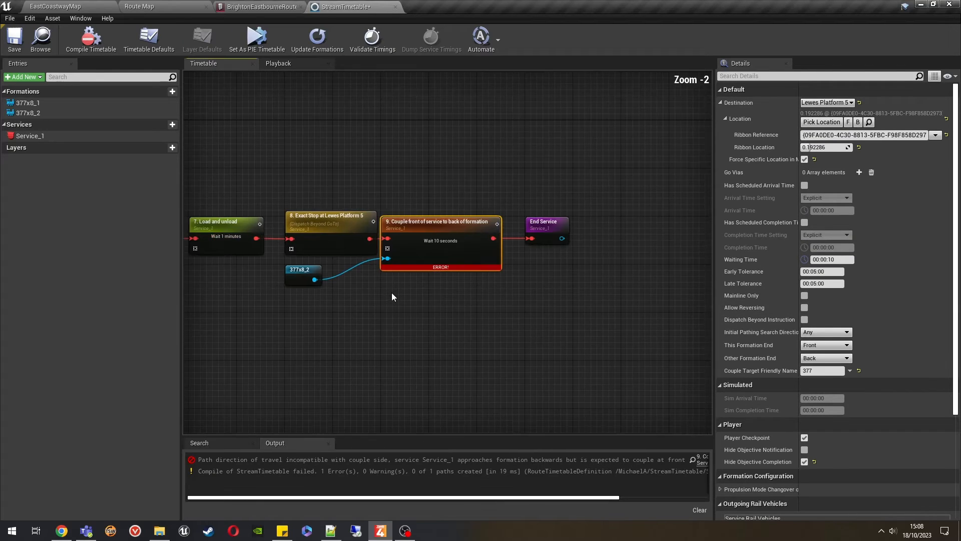
right_drag(431, 292, 410, 302)
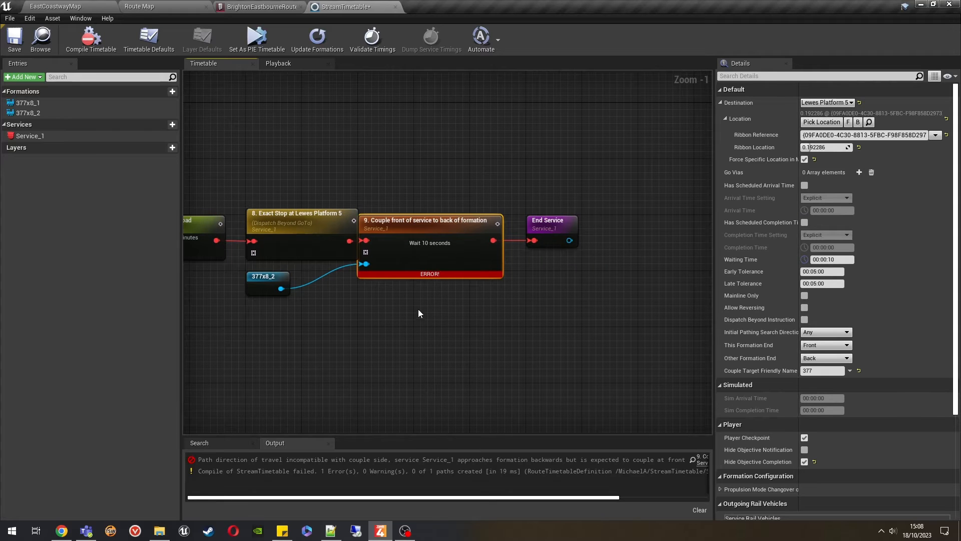
- Check the formation's position at Lewes on the Route Map and review the exact stop instruction's settings in the timetable
click(167, 5)
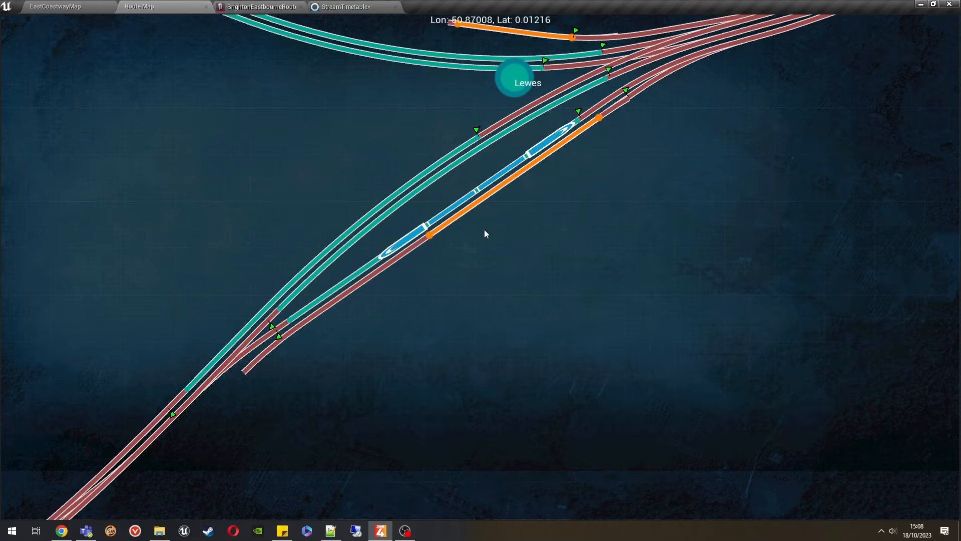
click(345, 7)
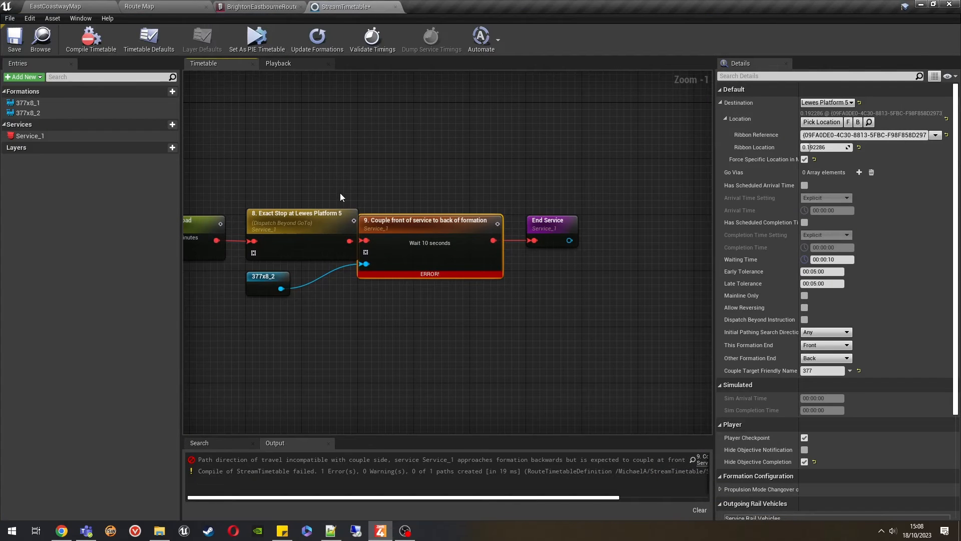
right_drag(381, 190, 412, 195)
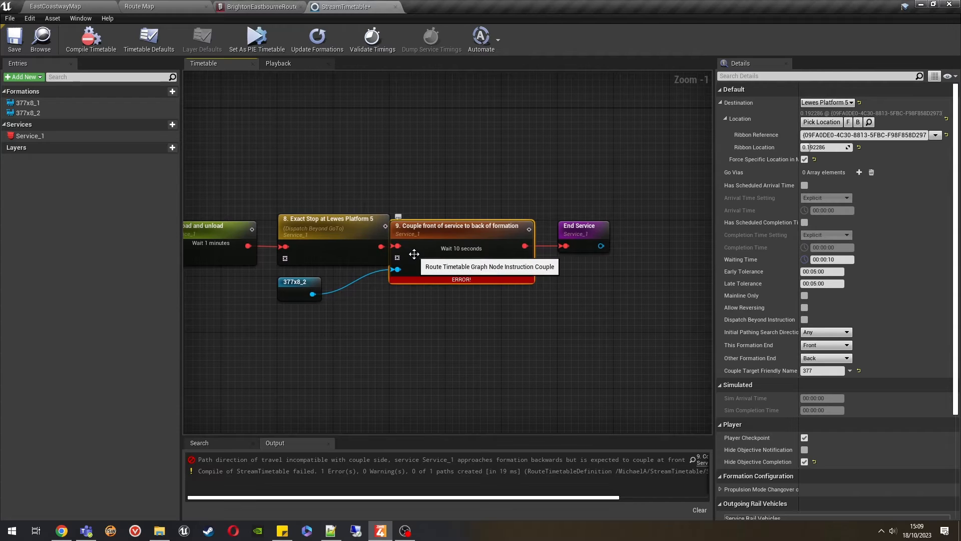
click(336, 246)
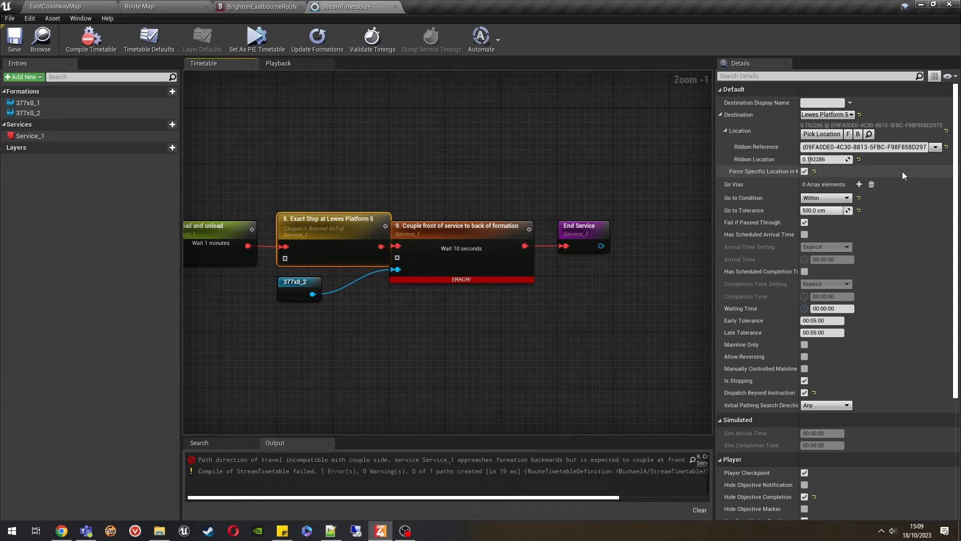
- Reset the coupling instruction's destination to None and recompile the timetable
click(455, 239)
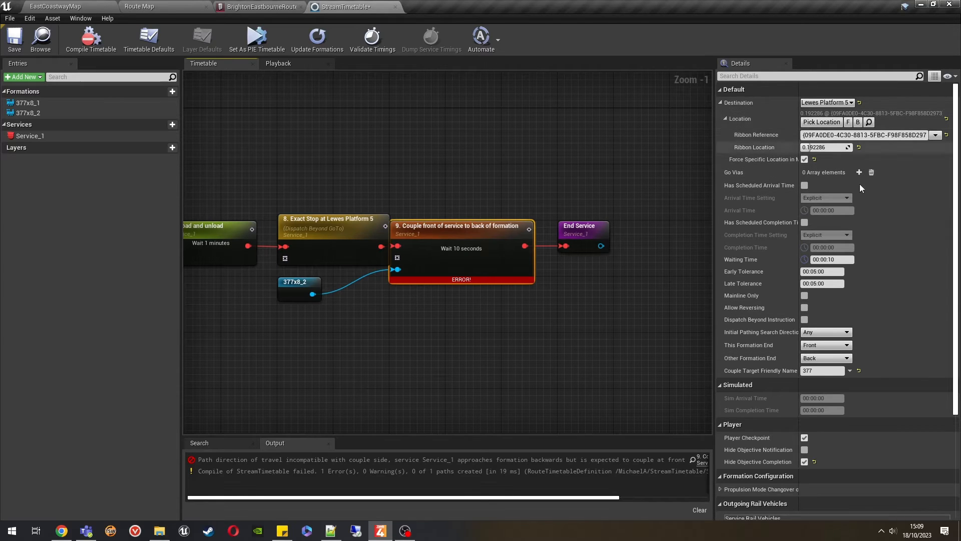
click(859, 103)
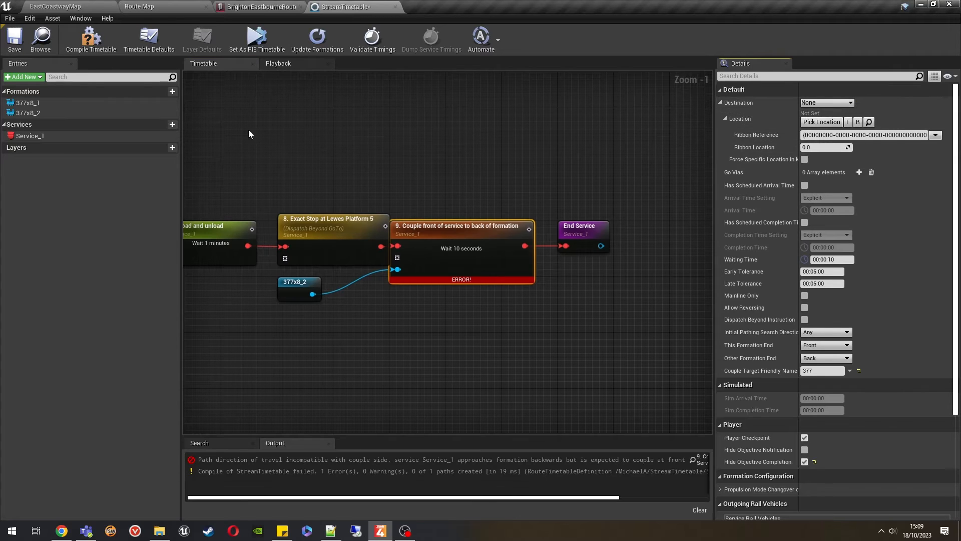
click(90, 37)
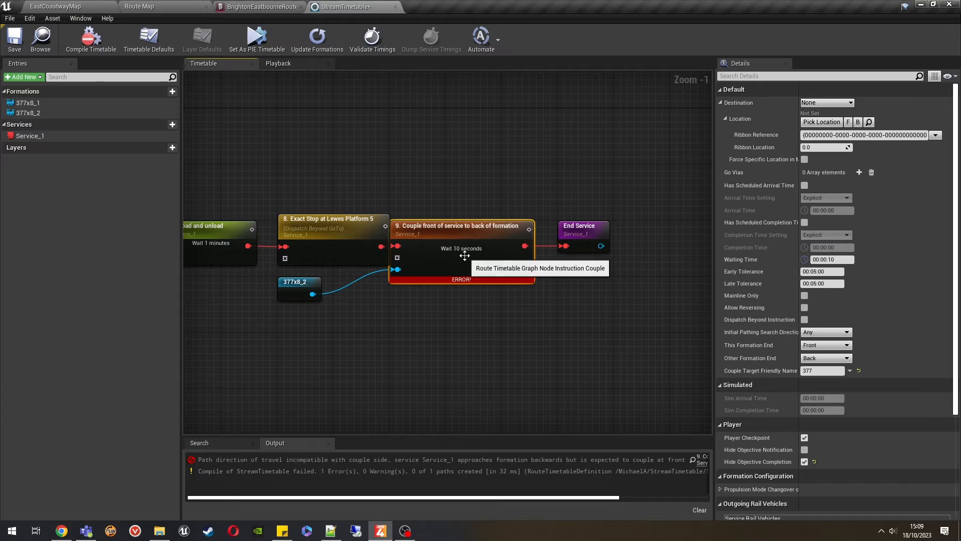
- Set the coupling instruction's waiting time to 00:00:01
click(841, 259)
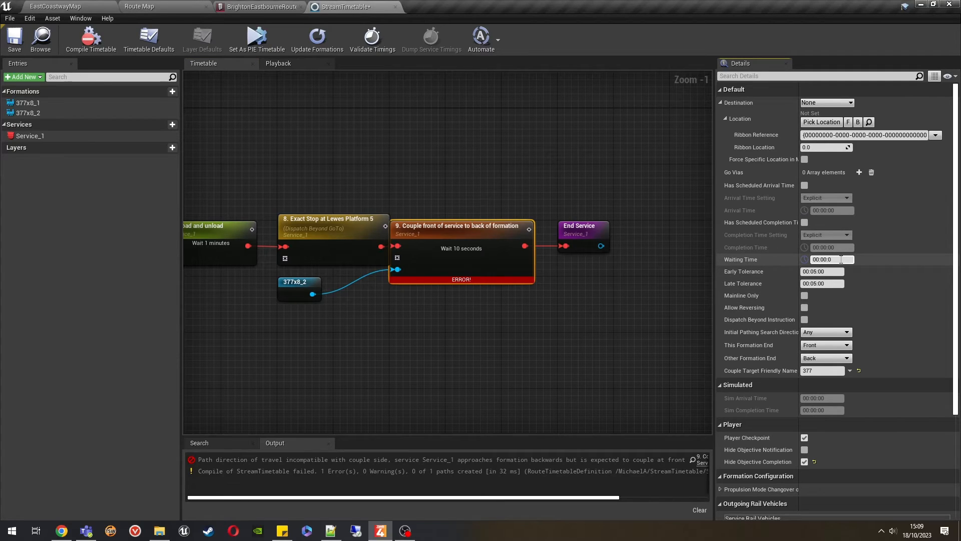
text(:01)
key(Return)
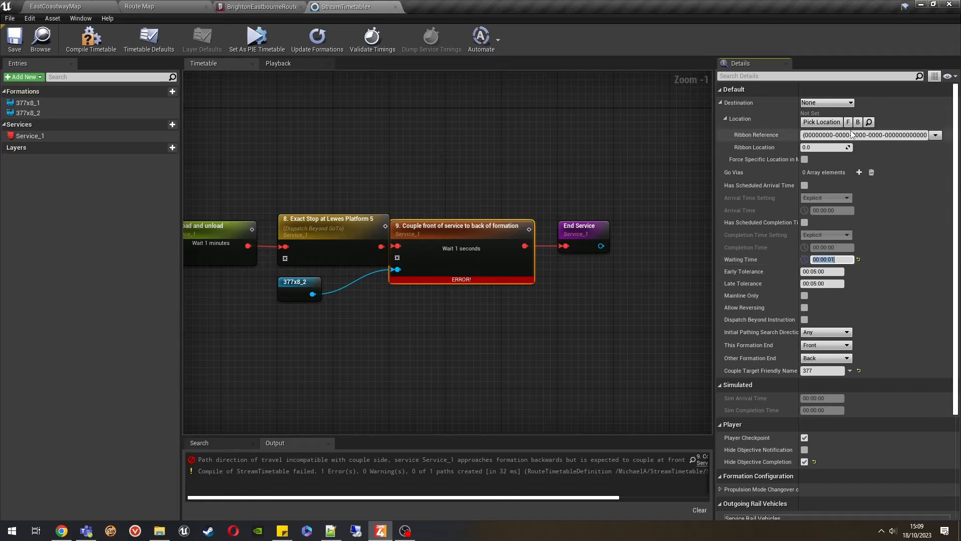
click(885, 151)
- Delete the exact stop at Lewes Platform 5 and link the last Load and unload instruction directly to the coupling instruction
click(411, 197)
click(330, 232)
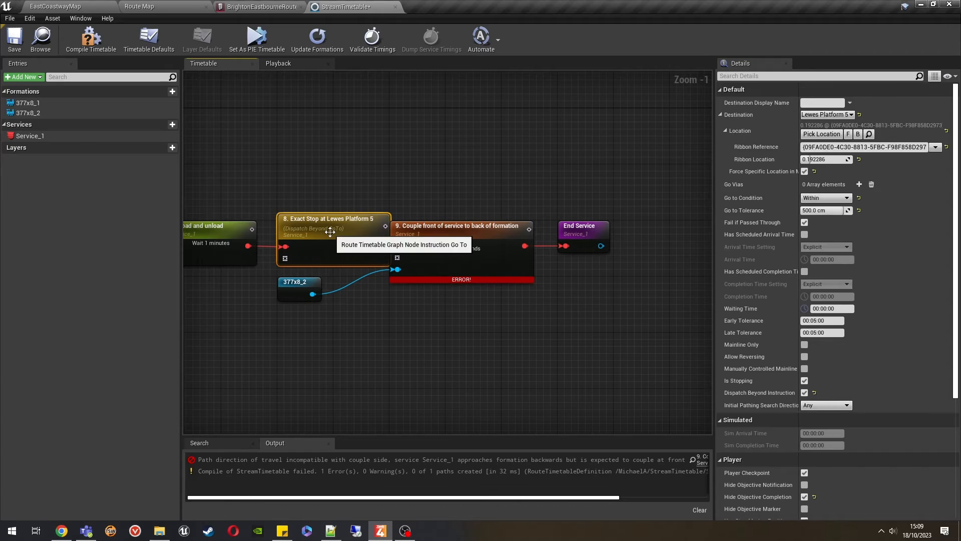
click(390, 160)
click(328, 239)
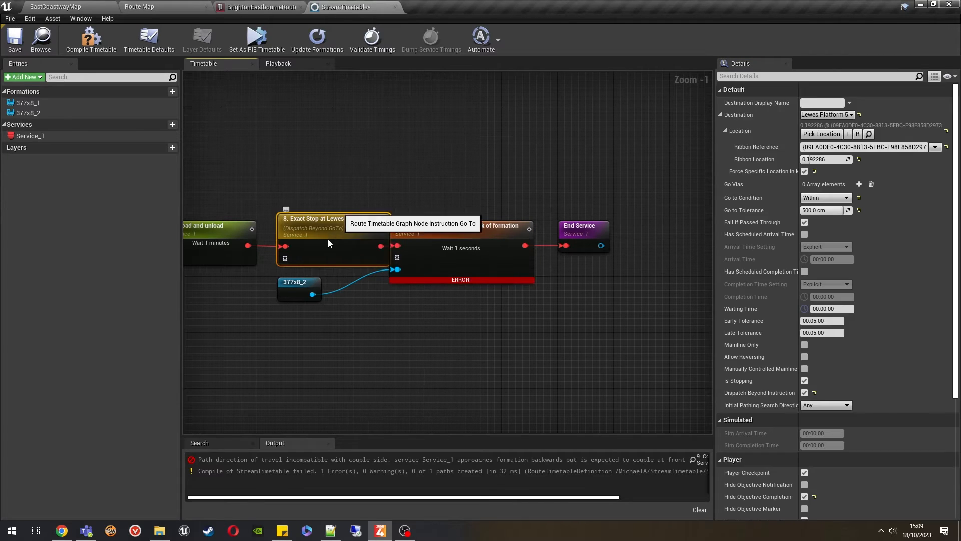
key(Delete)
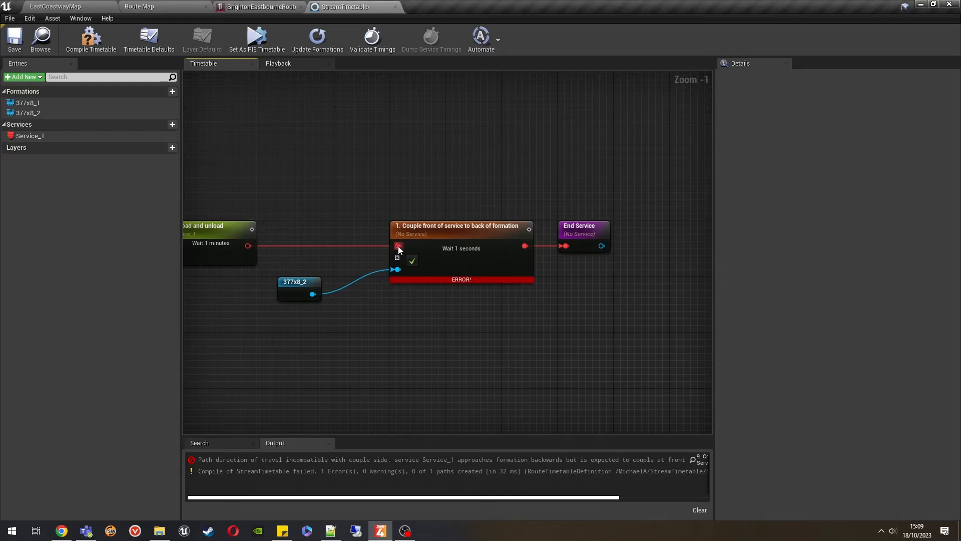
key(ctrl+z)
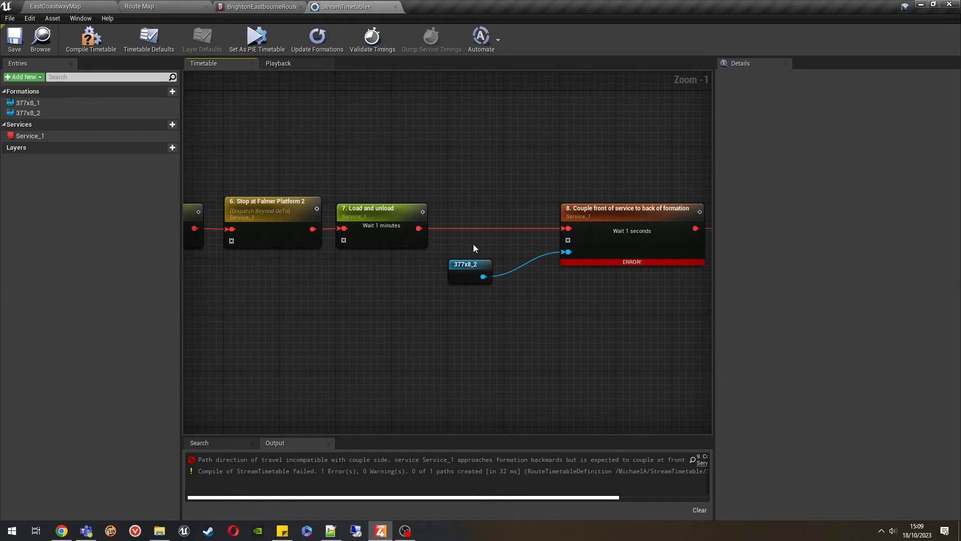
right_drag(473, 244, 380, 252)
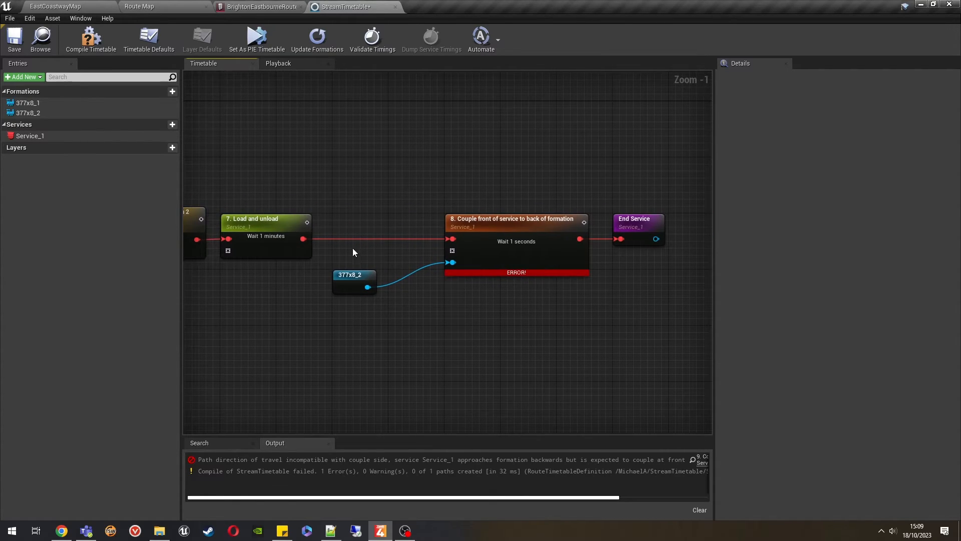
- Recompile the timetable and bring up the settings of the coupling instruction that reports the error
click(91, 37)
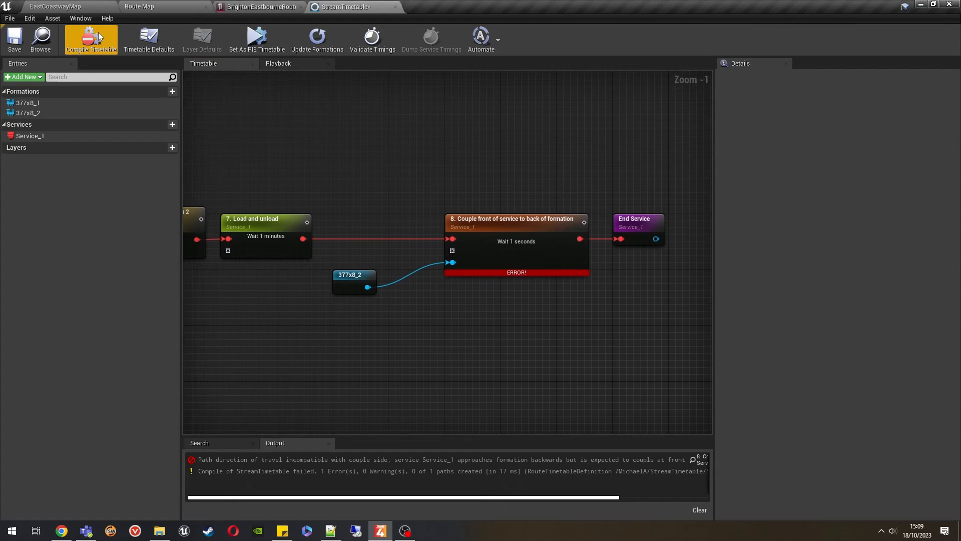
click(516, 245)
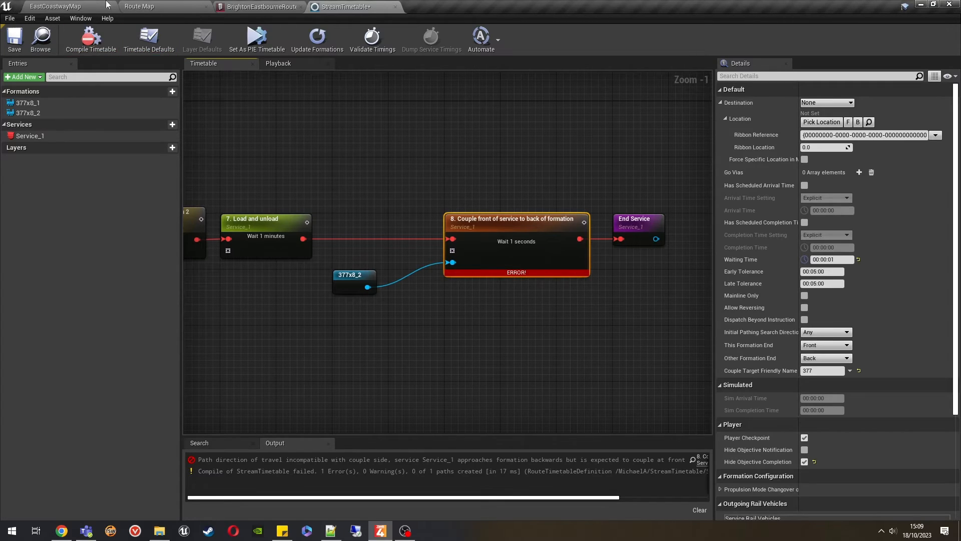
- Examine on the Route Map which way formation 377x8_1 is oriented at its Brighton platform, checking the vehicles at both ends
click(193, 7)
scroll(368, 331, down, 12)
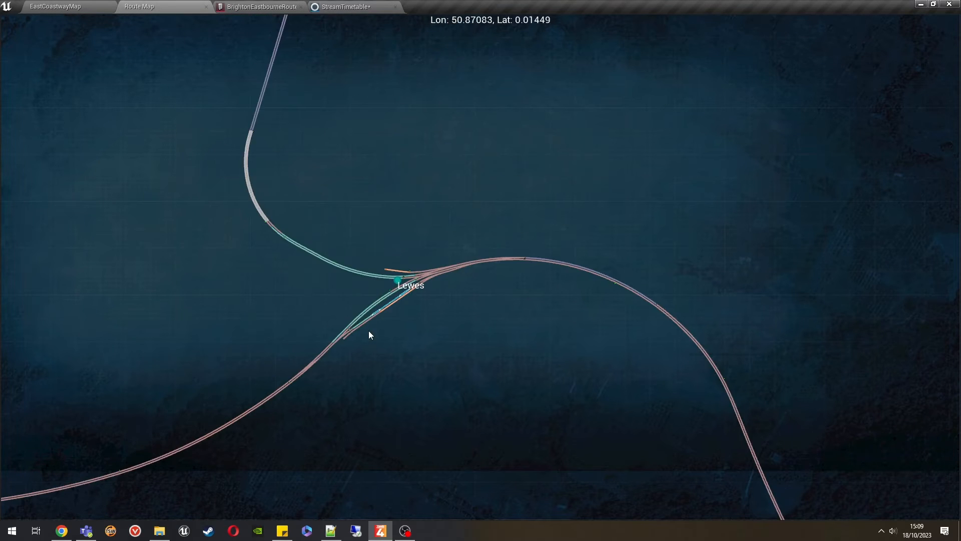
right_drag(266, 377, 801, 132)
right_drag(339, 290, 615, 204)
scroll(600, 208, down, 3)
scroll(592, 216, down, 1)
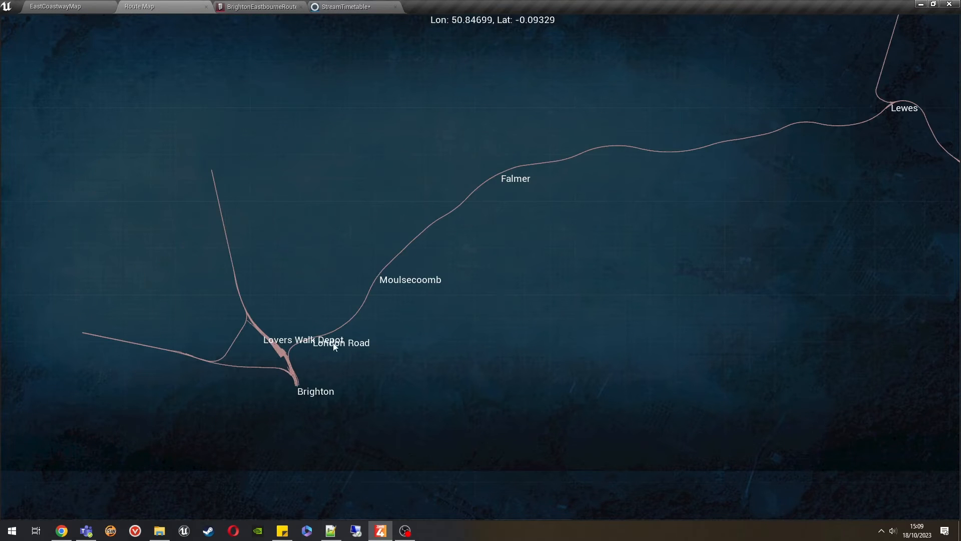
scroll(302, 379, up, 8)
scroll(422, 361, up, 4)
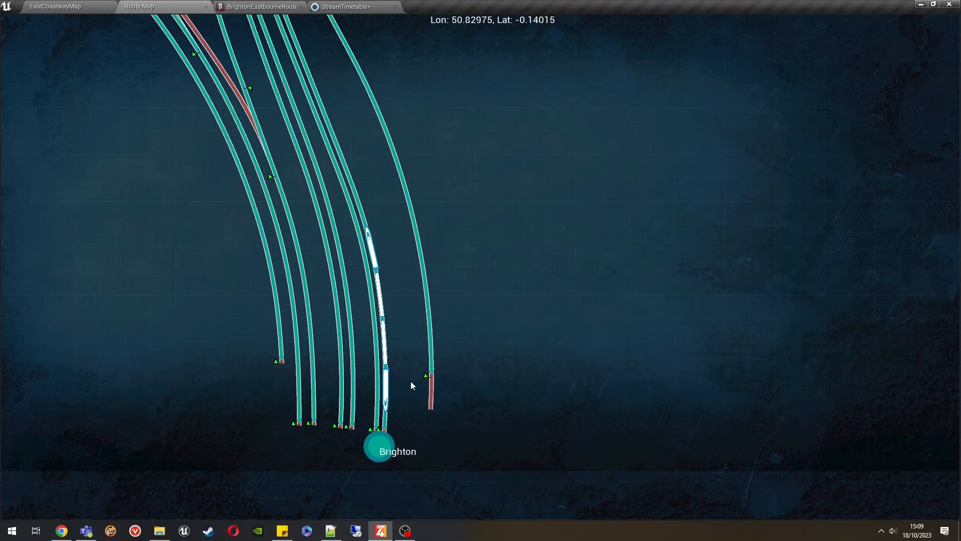
mouse_move(373, 393)
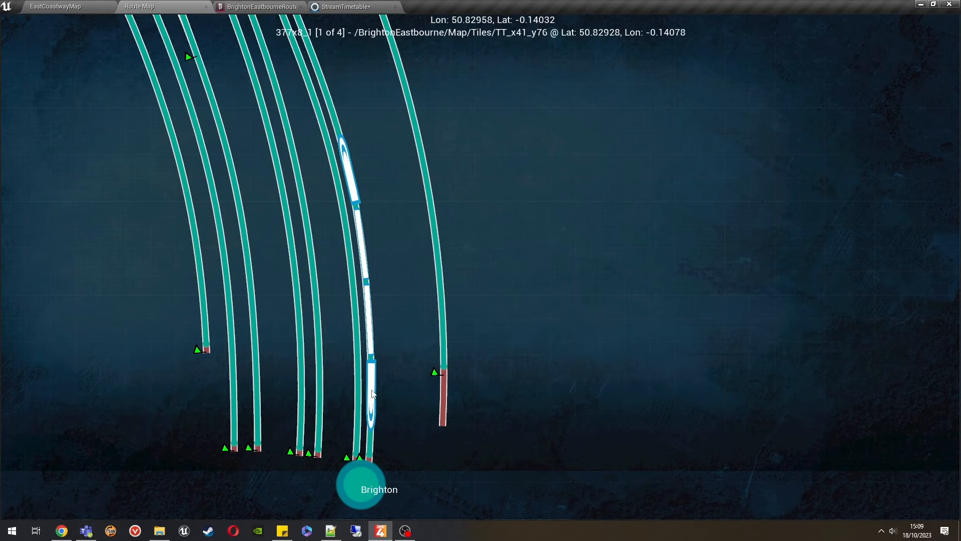
mouse_move(346, 161)
mouse_move(371, 411)
- Return to StreamTimetable and set the coupling instruction's This Formation End to Back
click(274, 5)
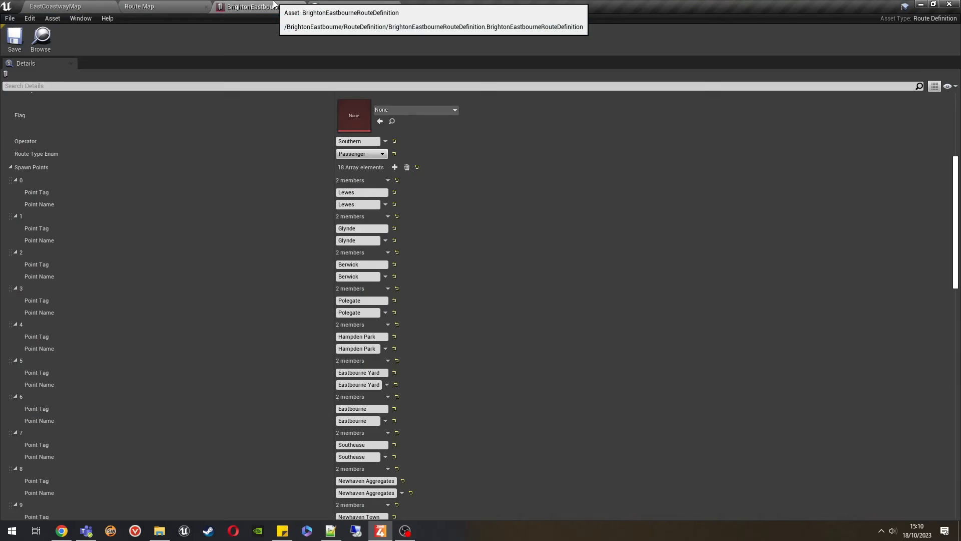
click(332, 6)
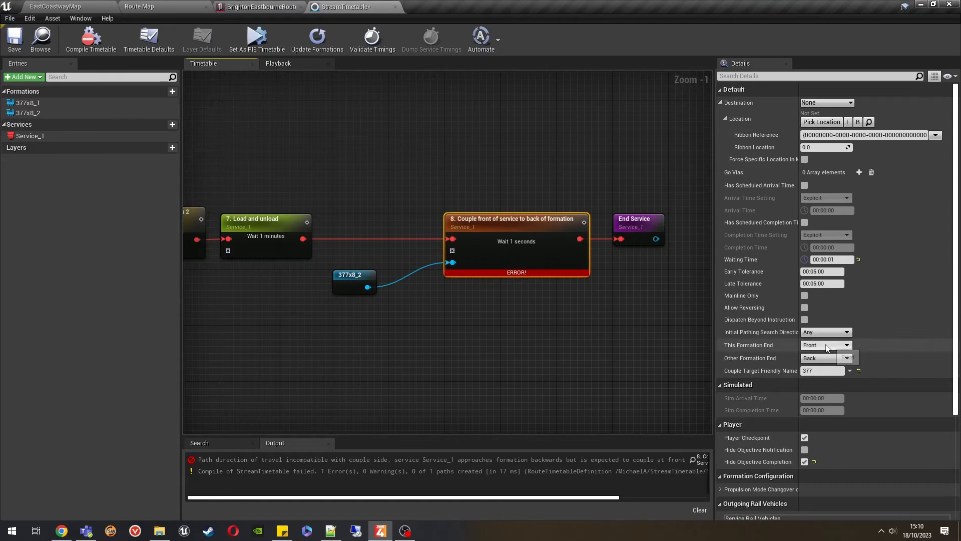
click(823, 363)
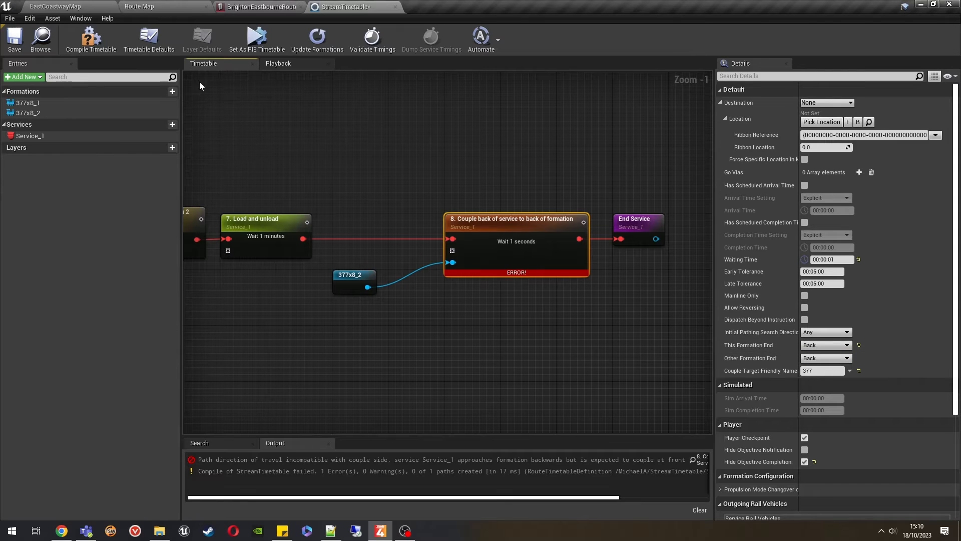
- Compile the timetable and insert a copy of the Stop at Falmer Platform 2 instruction between Load and unload and the couple instruction
click(91, 38)
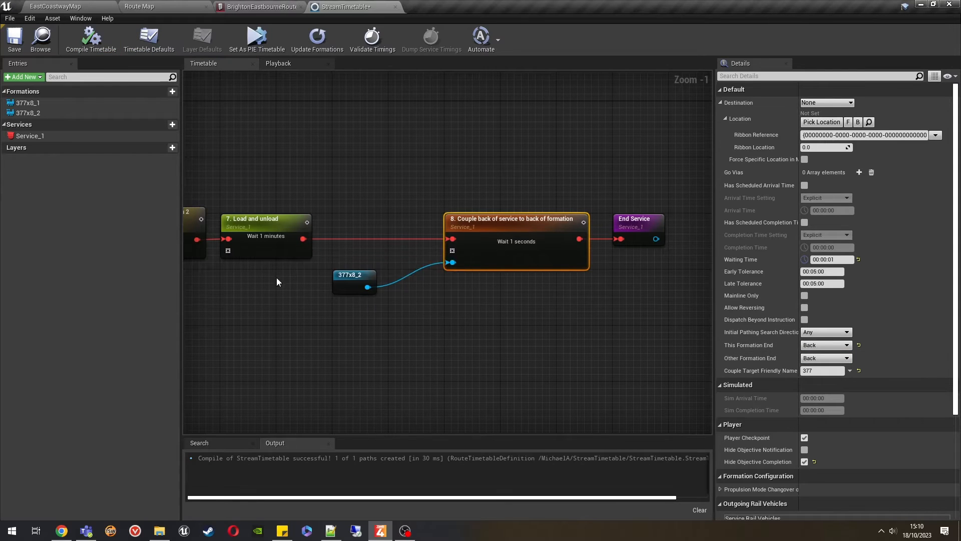
right_drag(276, 282, 391, 299)
click(281, 242)
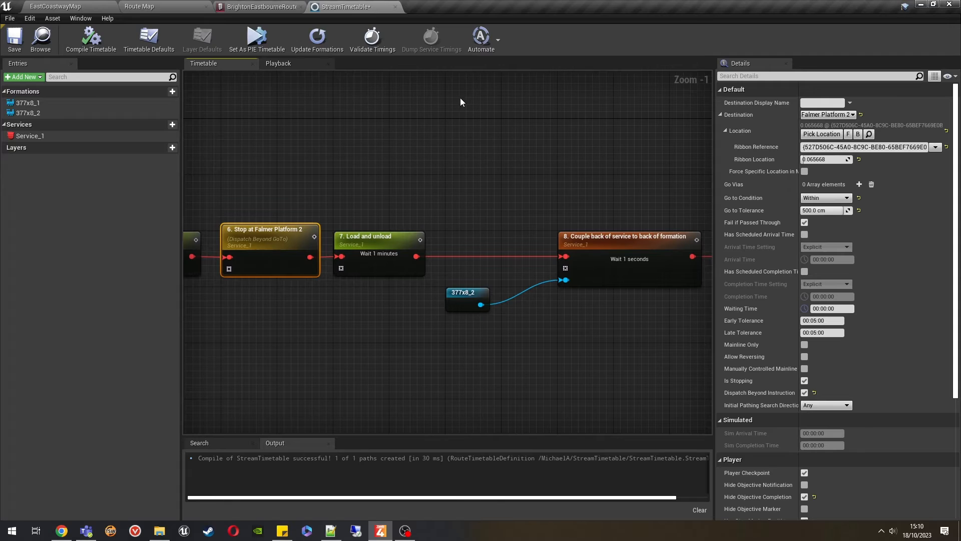
key(ctrl+c)
key(ctrl+v)
drag(460, 138, 455, 259)
drag(534, 257, 565, 257)
- Set the copied stop instruction's destination to Lewes Reverse
click(852, 114)
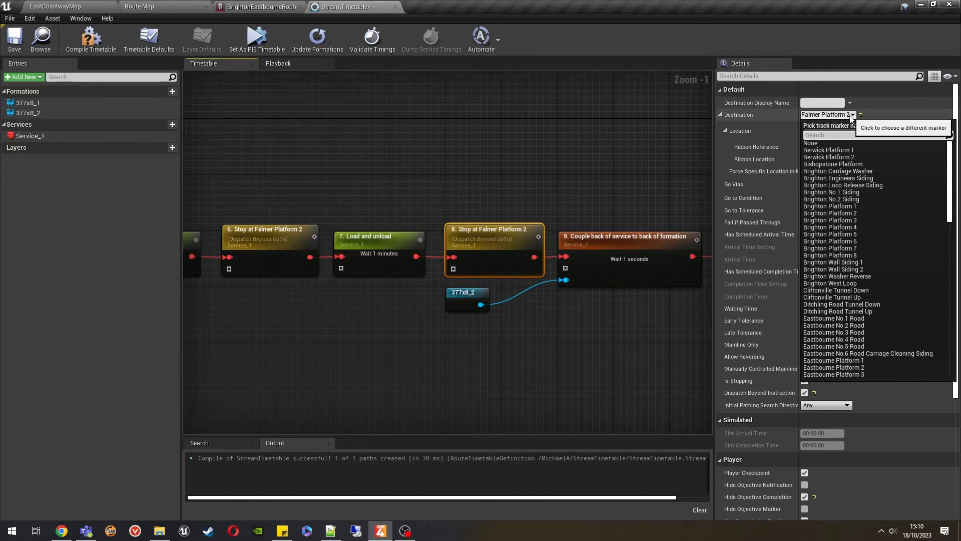
text(lewes)
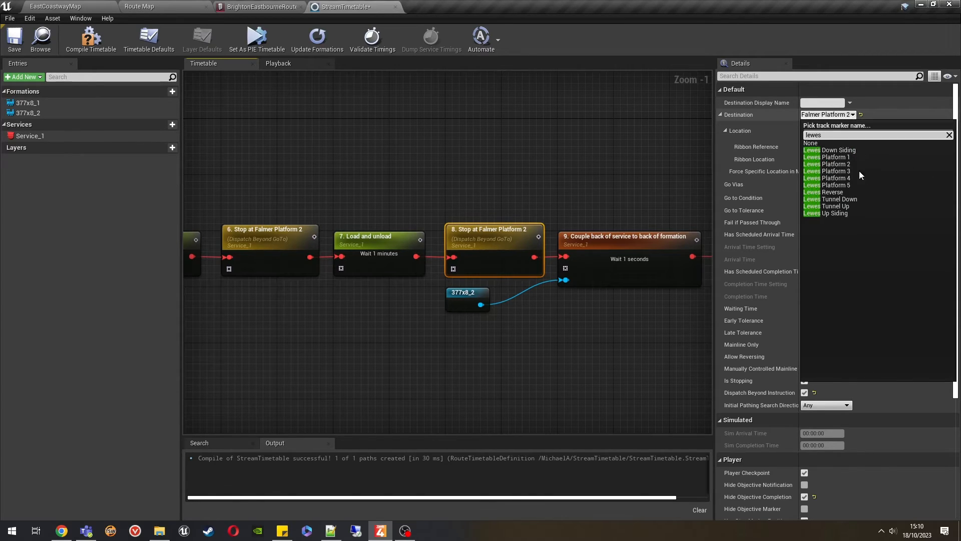
click(846, 192)
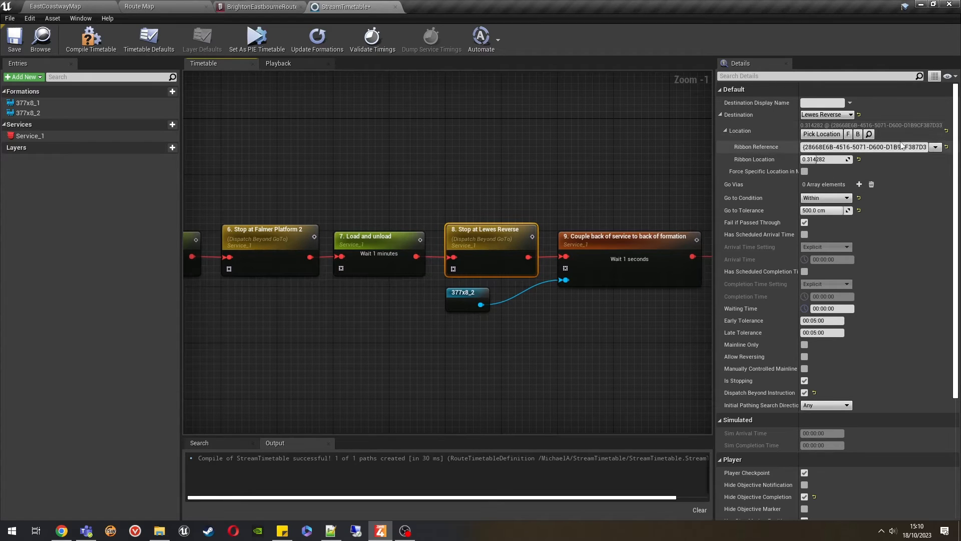
- Reset the copied stop's location and pick an exact position on the Lewes Platform 5 track in the route map
click(946, 130)
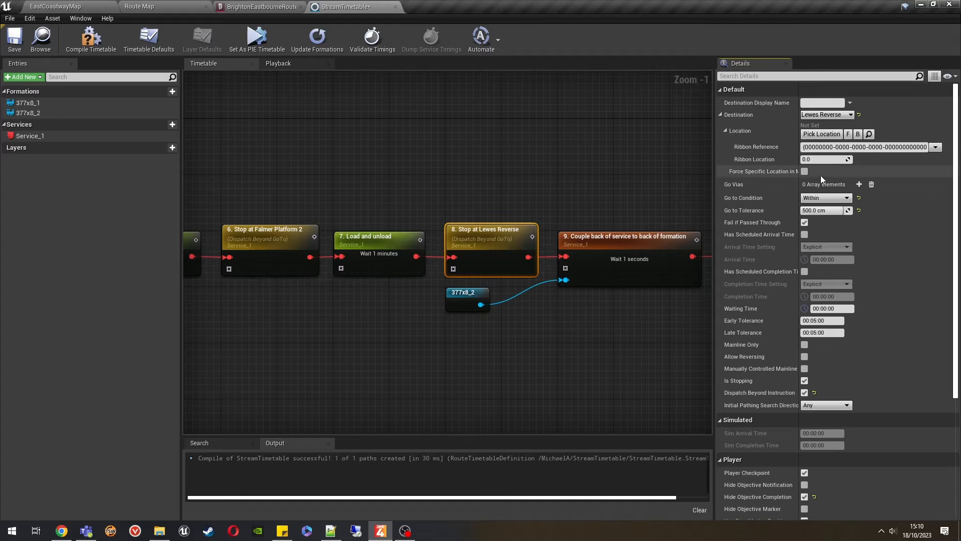
click(821, 134)
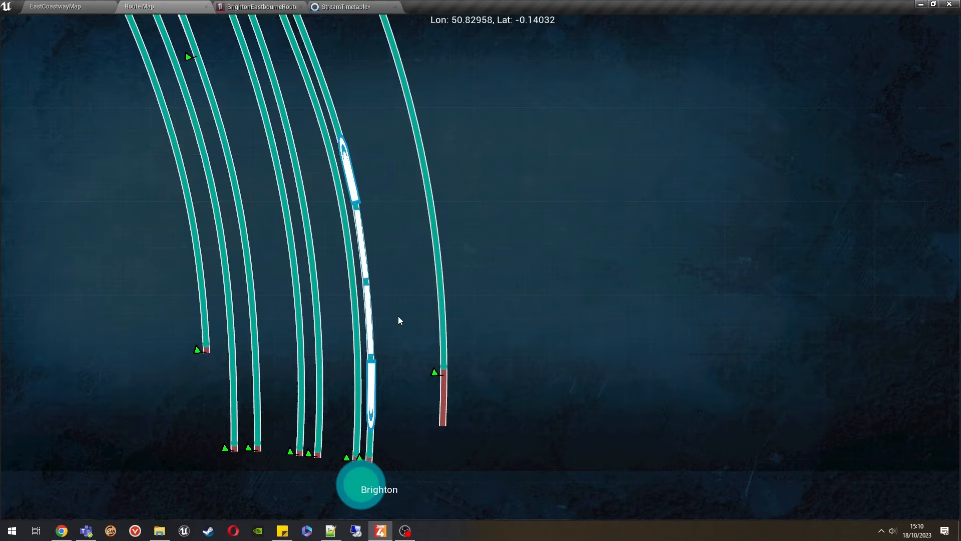
scroll(412, 283, down, 12)
right_drag(633, 108, 390, 363)
right_drag(615, 158, 238, 321)
right_drag(621, 269, 172, 330)
scroll(610, 240, up, 5)
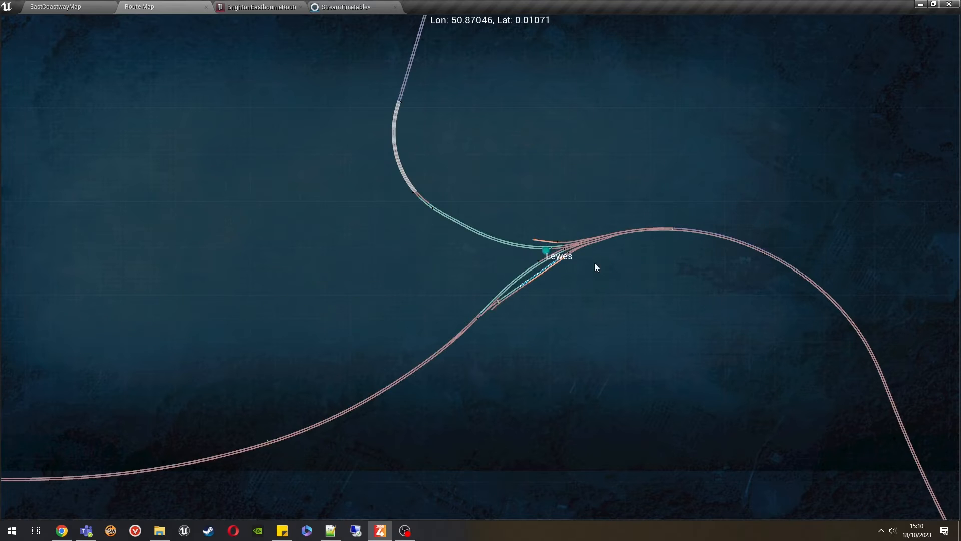
scroll(596, 267, up, 4)
right_drag(405, 362, 449, 328)
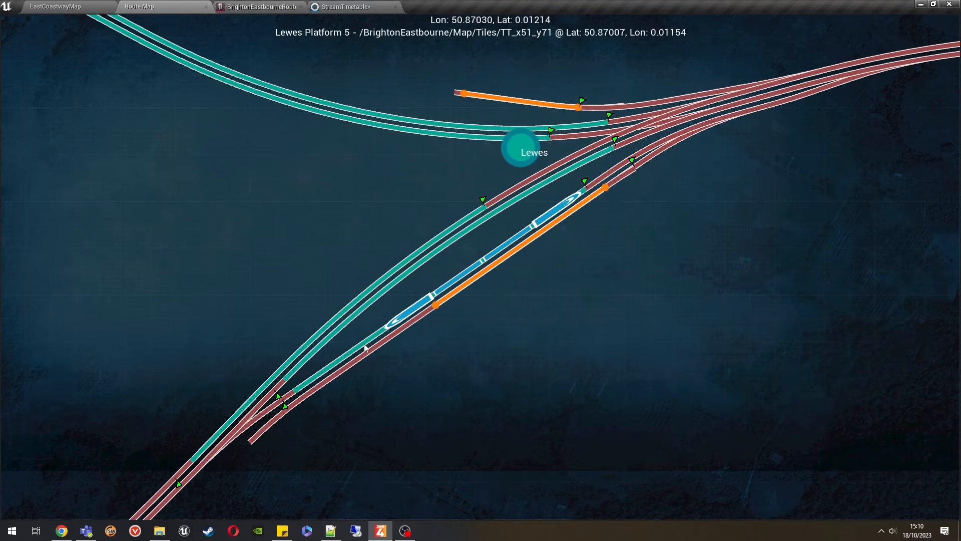
click(345, 7)
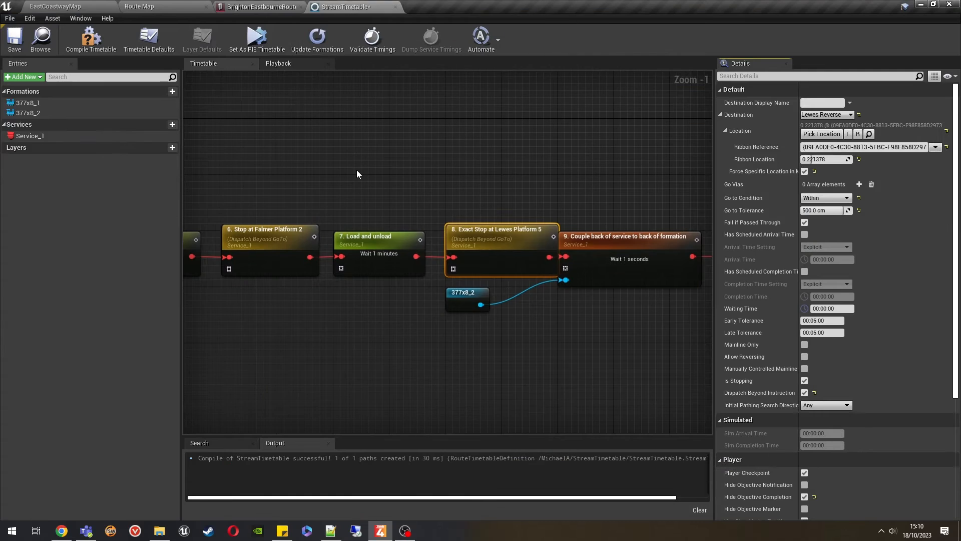
- Compile StreamTimetable with the new Lewes stop and clear the node selection
click(83, 46)
right_drag(572, 188, 427, 159)
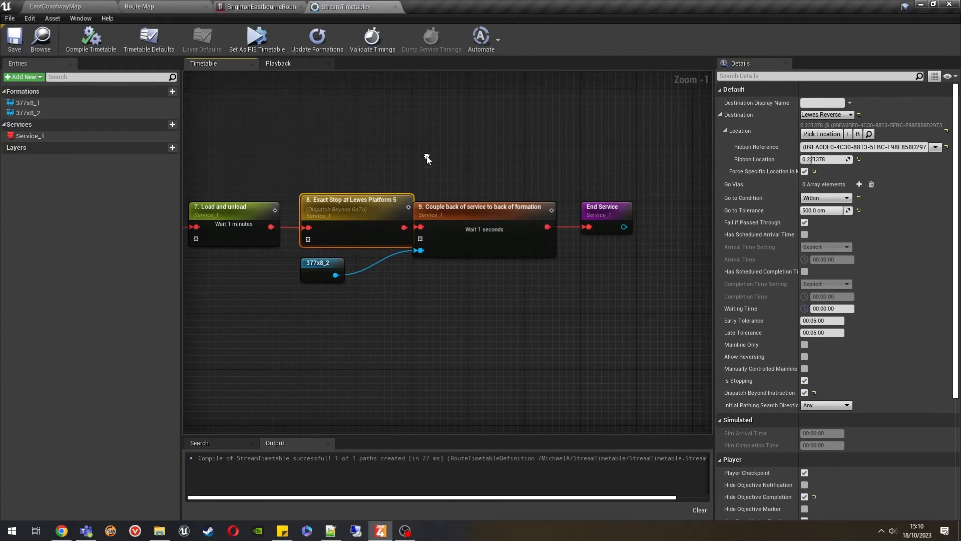
click(438, 158)
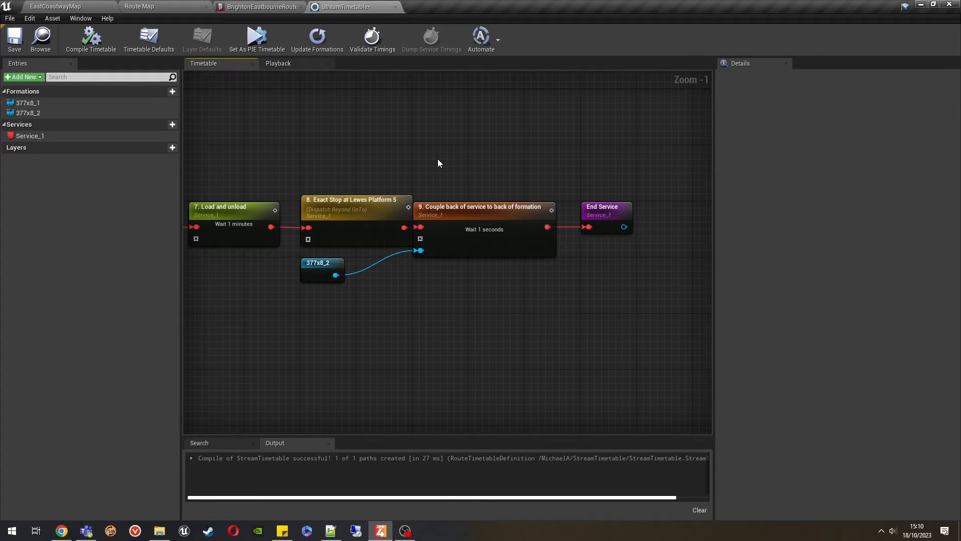
- Review the couple instruction's formation end settings and the whole chain of service instructions
click(472, 242)
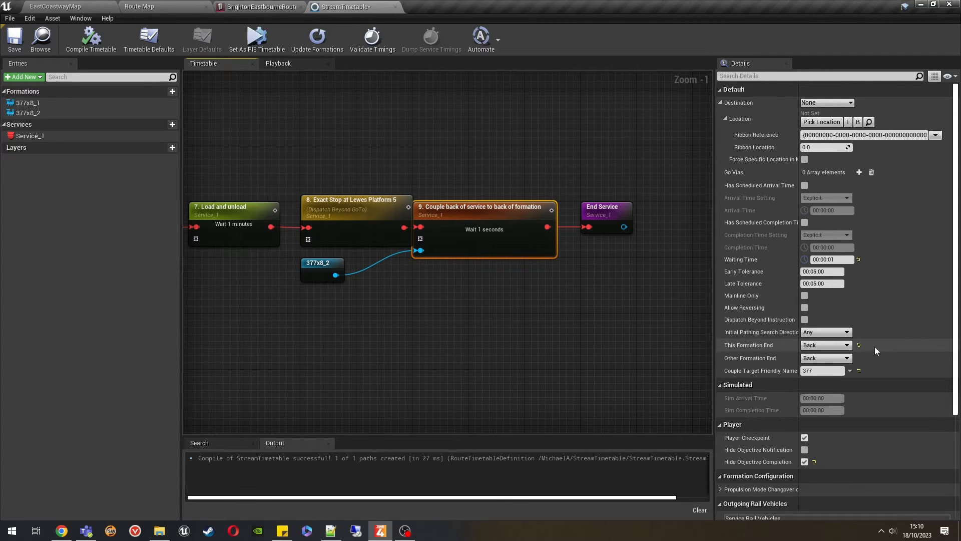
click(562, 306)
scroll(501, 286, down, 8)
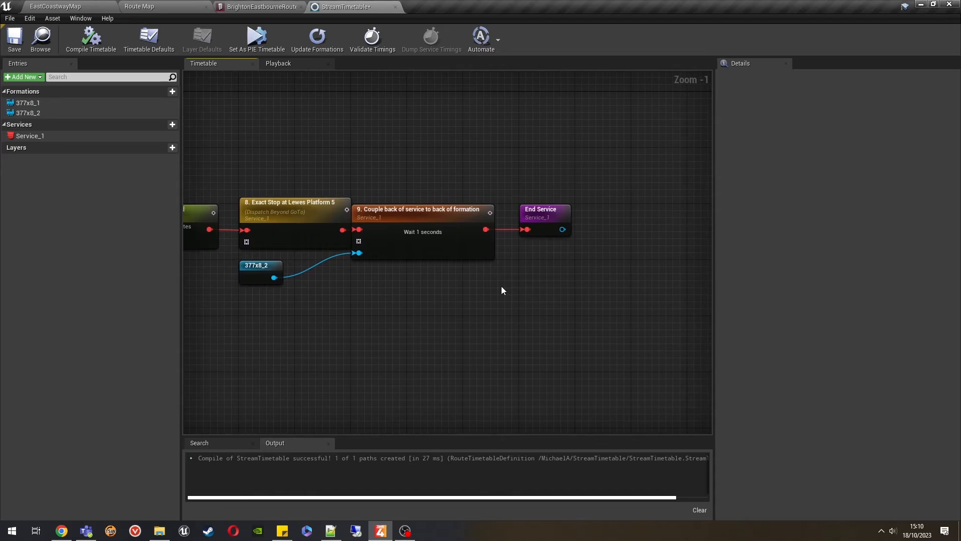
scroll(464, 242, up, 3)
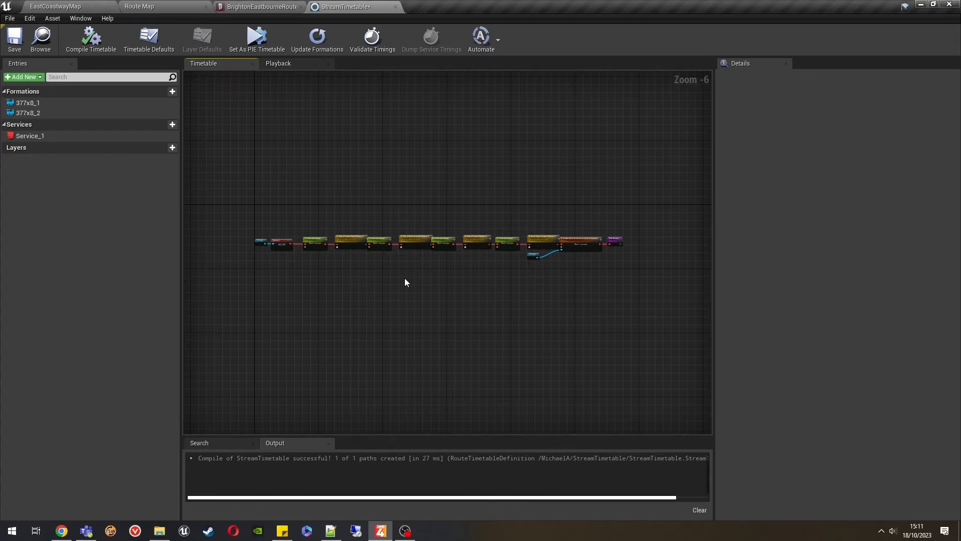
- Switch to the EastCoastwayMap level and check which timetable is assigned in the play options
click(62, 6)
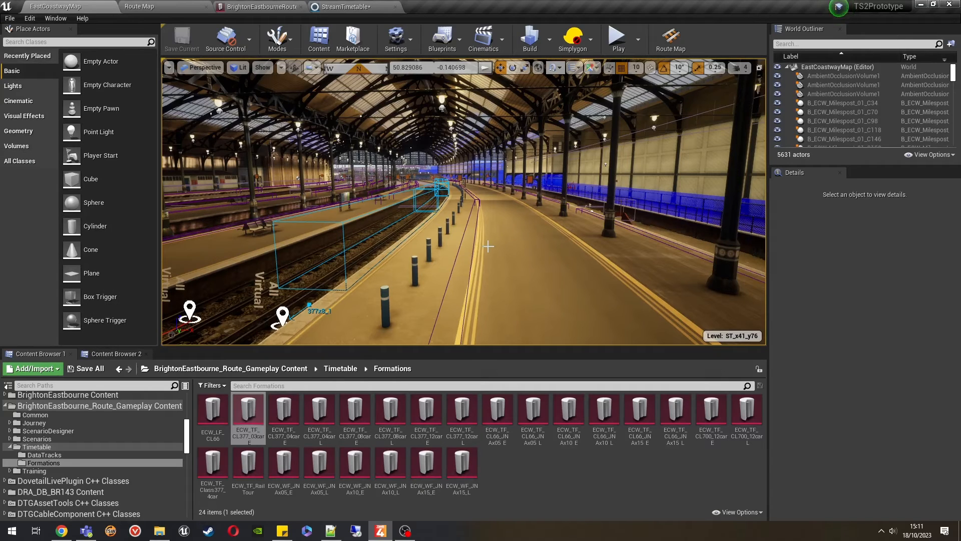
click(639, 40)
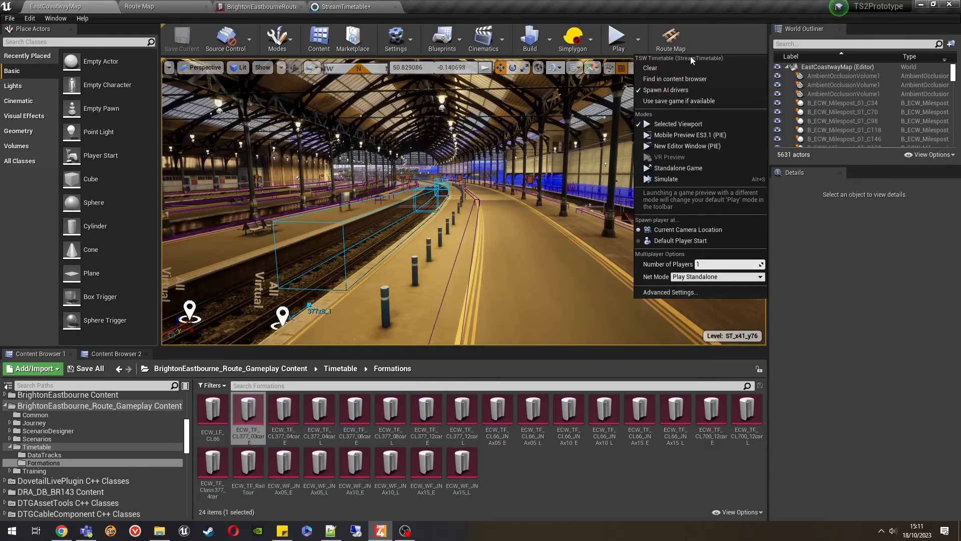
click(642, 475)
- Locate the StreamTimetable folder among the project content and open it to show the timetable asset
scroll(92, 444, down, 2)
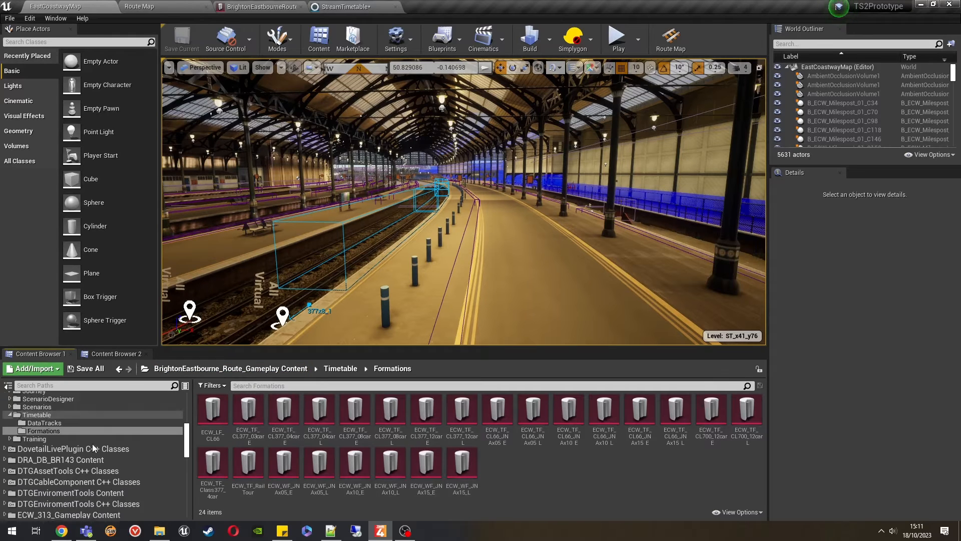
scroll(92, 444, down, 5)
scroll(92, 443, up, 9)
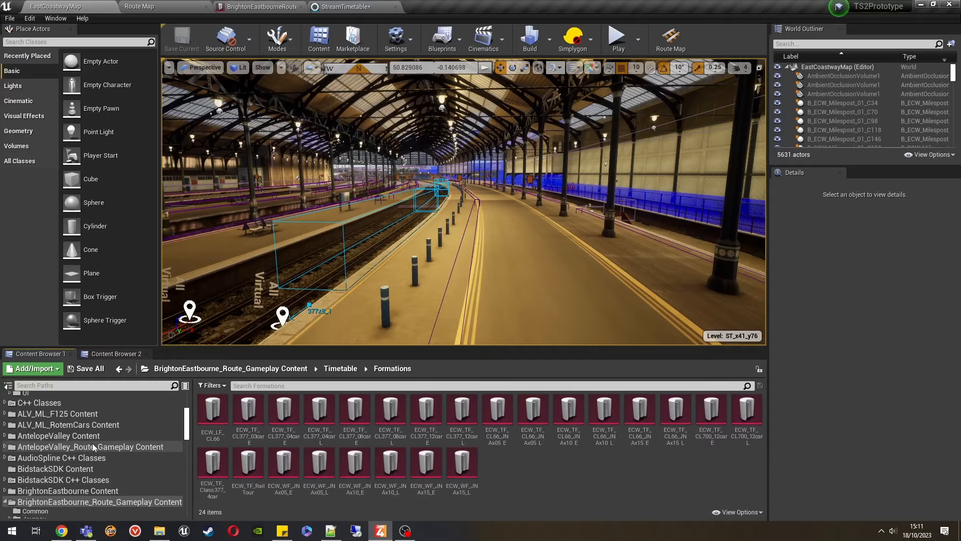
scroll(92, 443, down, 8)
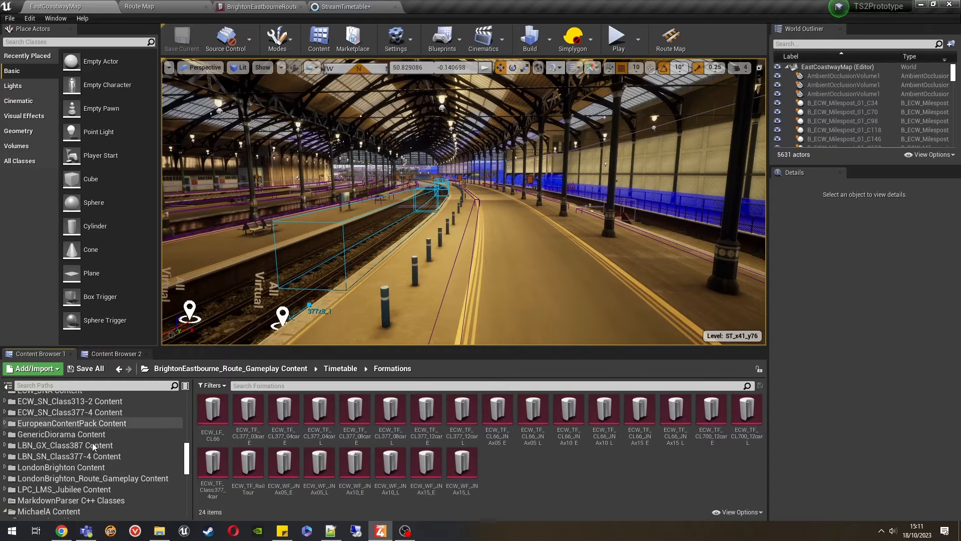
scroll(92, 442, down, 3)
click(78, 415)
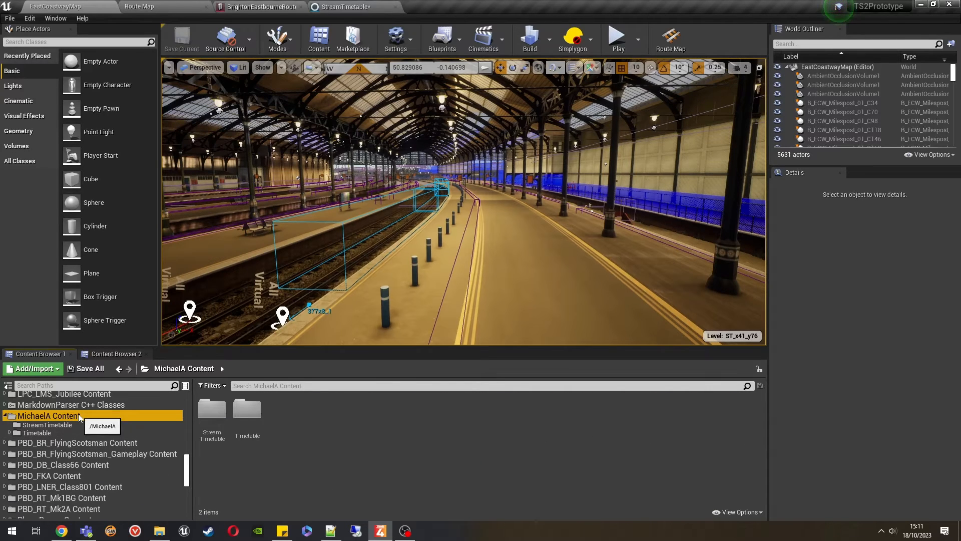
double_click(213, 433)
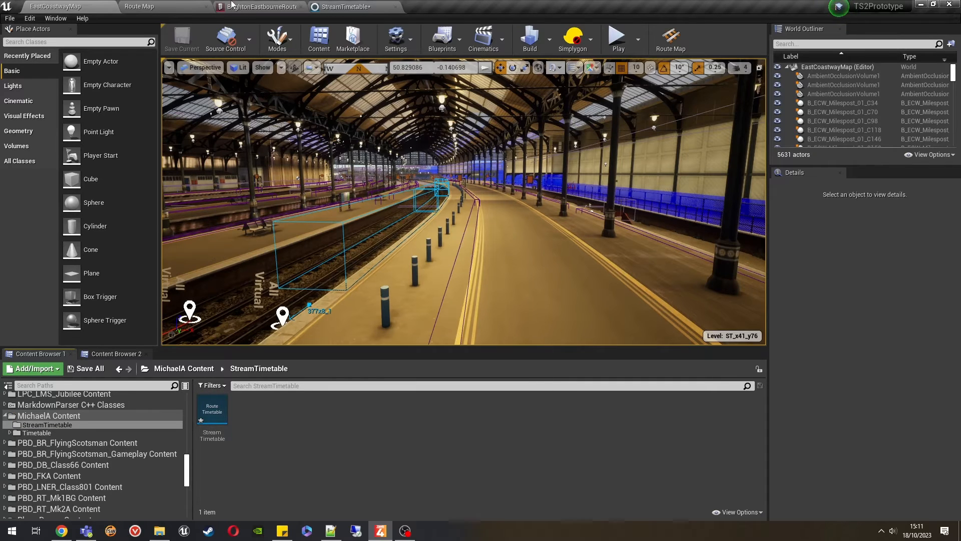
- Save StreamTimetable and return to the EastCoastwayMap level
click(343, 6)
click(22, 39)
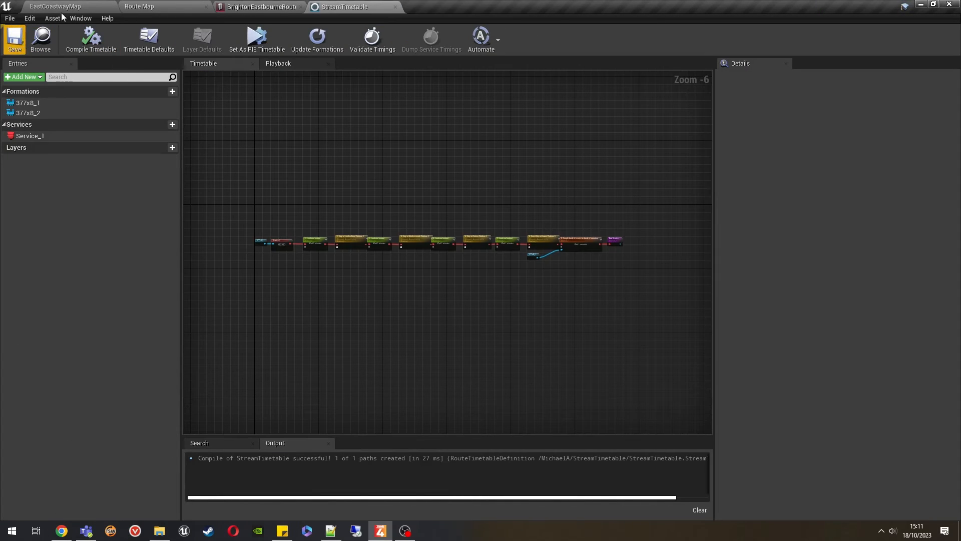
click(59, 7)
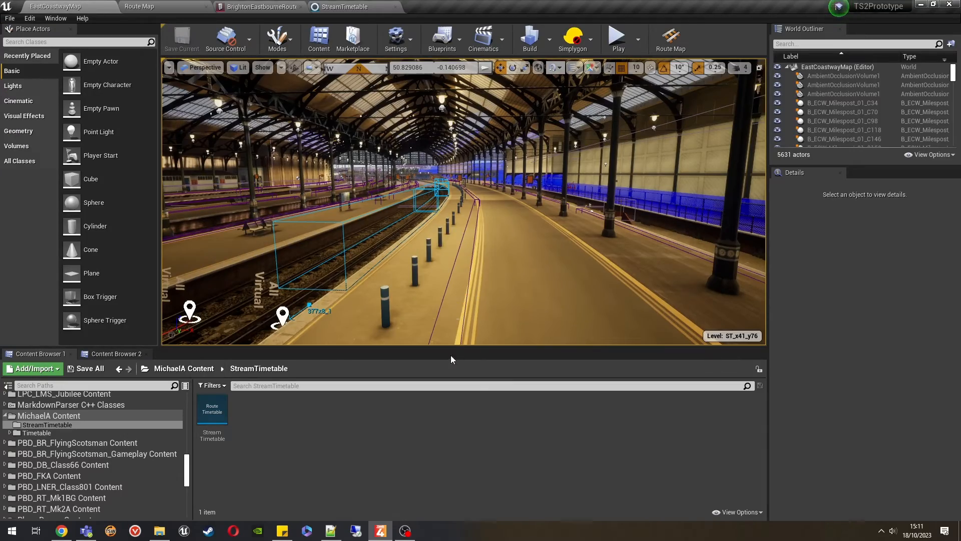
- Position the viewport camera on the Brighton station platform beside the 377x8_1 formation
key(s)
mouse_move(455, 278)
right_down()
mouse_move(438, 286)
mouse_move(439, 309)
mouse_move(439, 287)
mouse_move(460, 281)
right_up()
key(s)
key(w)
key(d)
key(w)
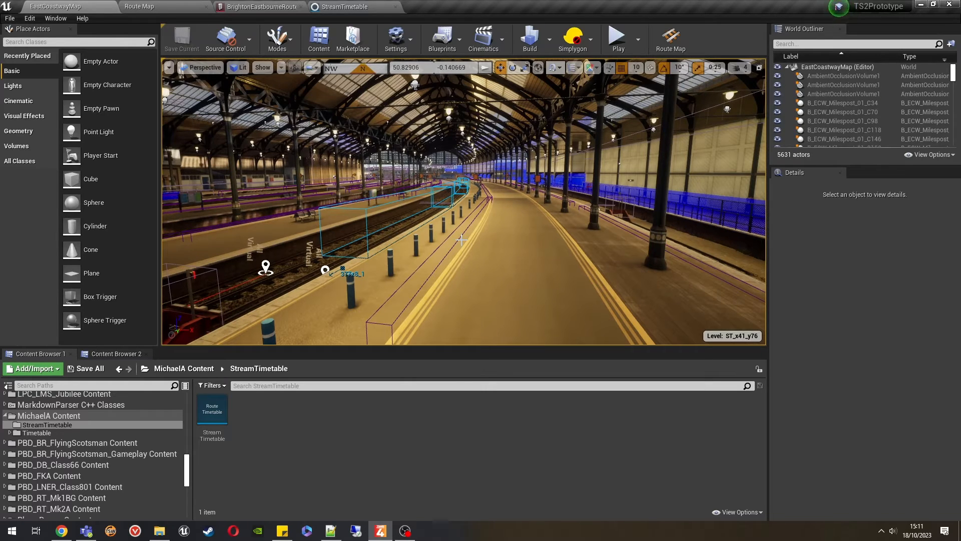
- Run the console command ts2.dbg.SetLocalDateTime 05 59 00 to set the simulation time
key(grave)
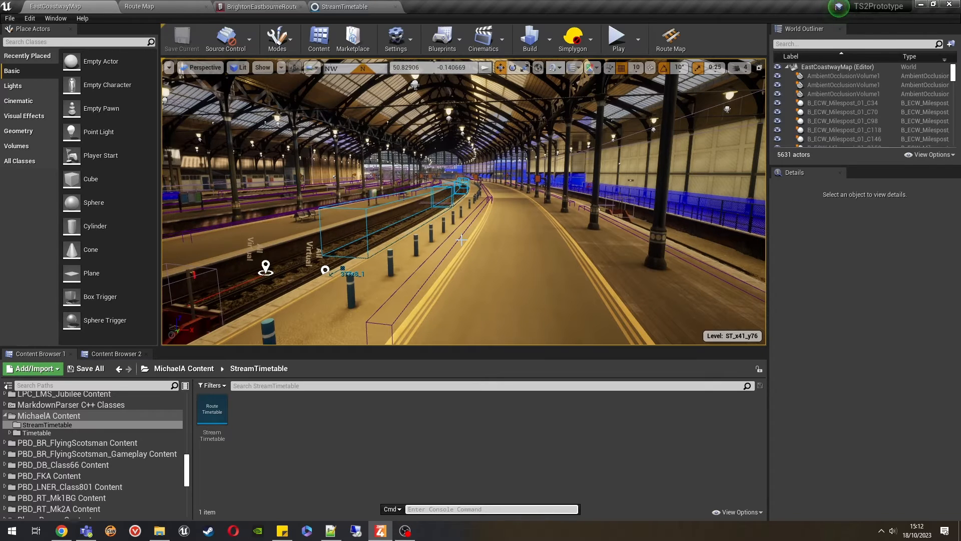
key(Up)
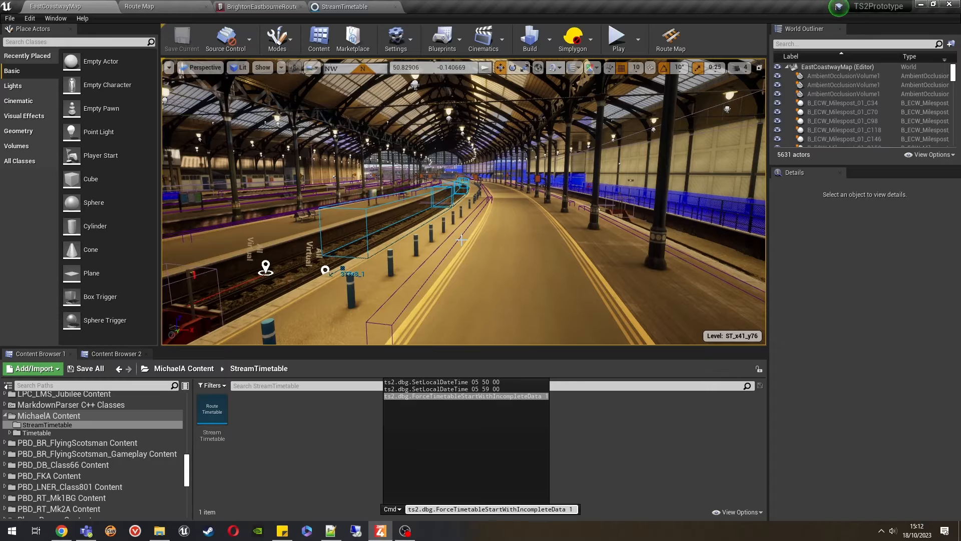
key(Up)
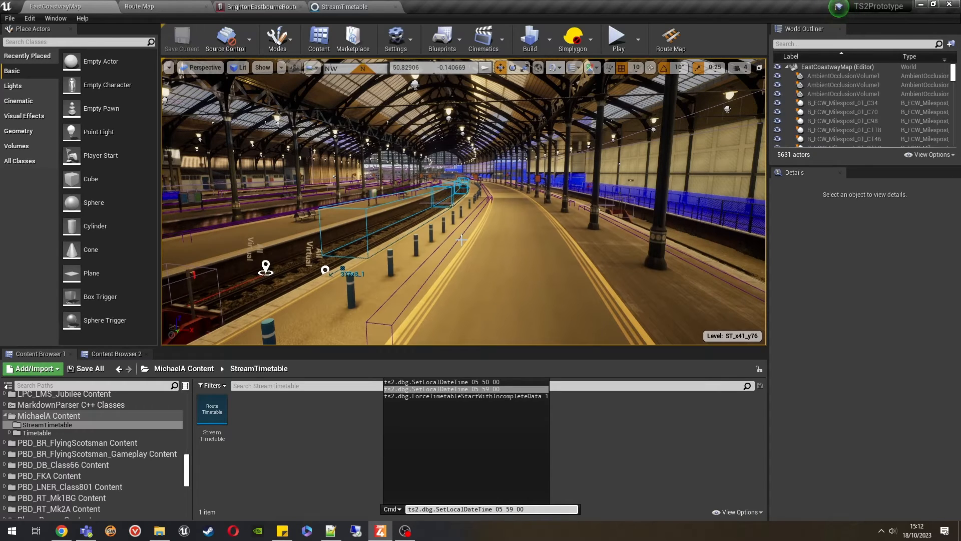
key(Return)
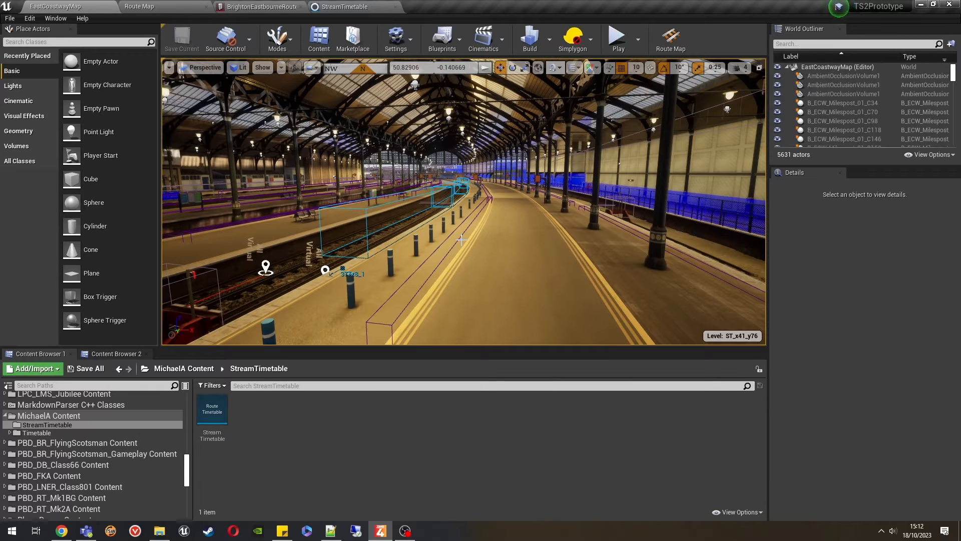
- Run the console command ts2.dbg.ForceTimetableStartWithIncompleteData 1
key(grave)
key(Up)
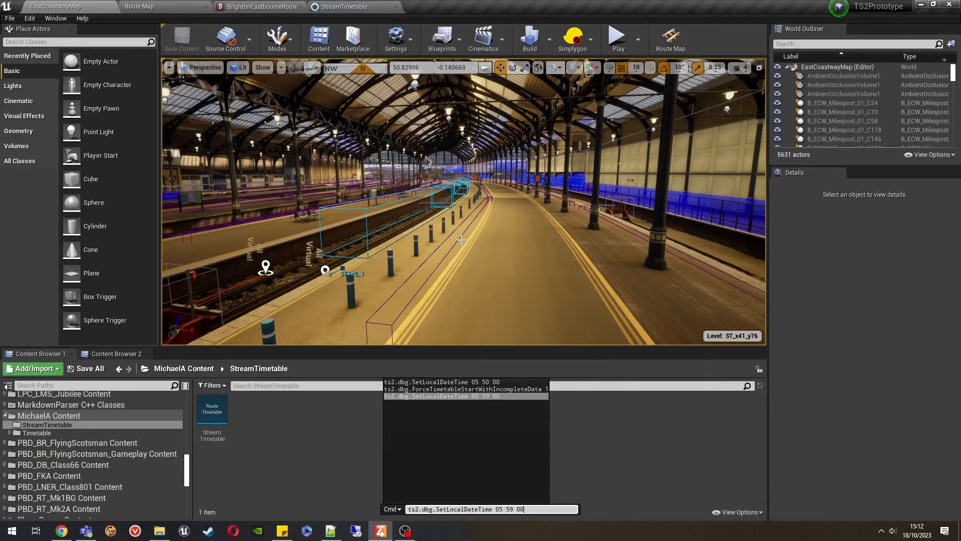
key(Up)
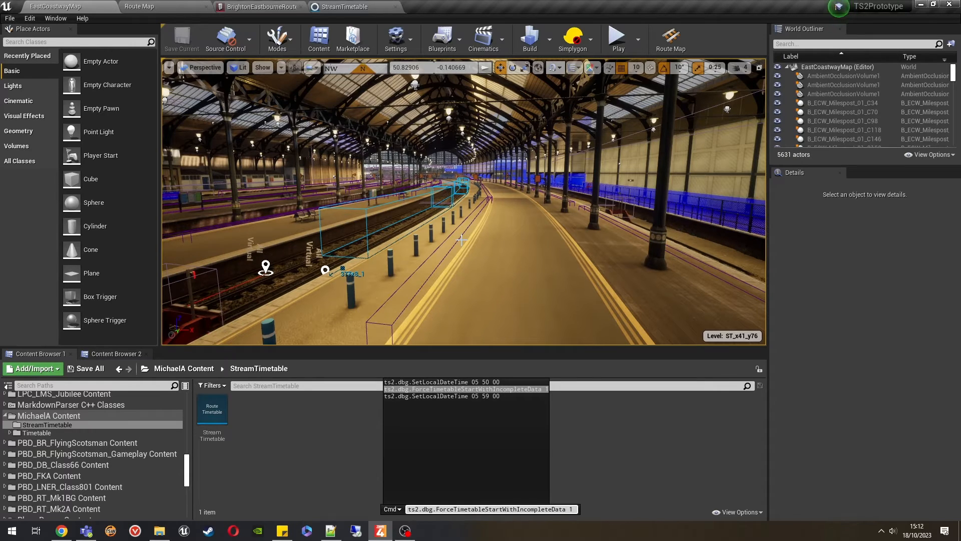
key(Return)
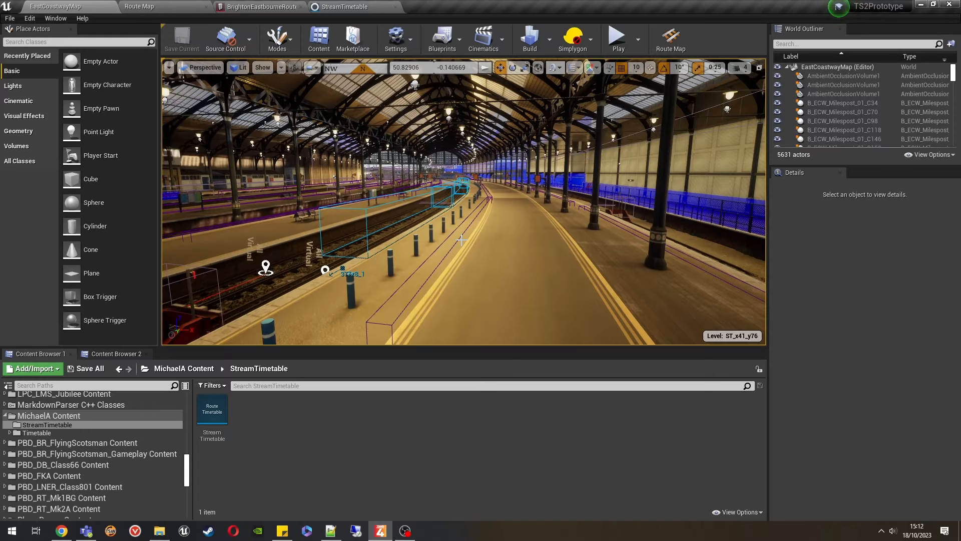
- Back the camera up along the platform, make the viewport full screen and start playing the level
right_drag(461, 240, 479, 235)
key(s)
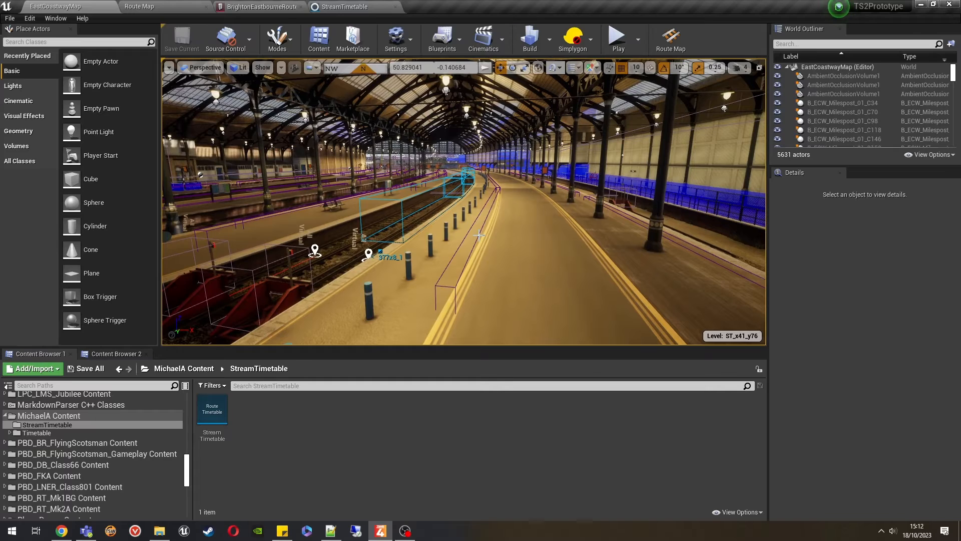
key(F11)
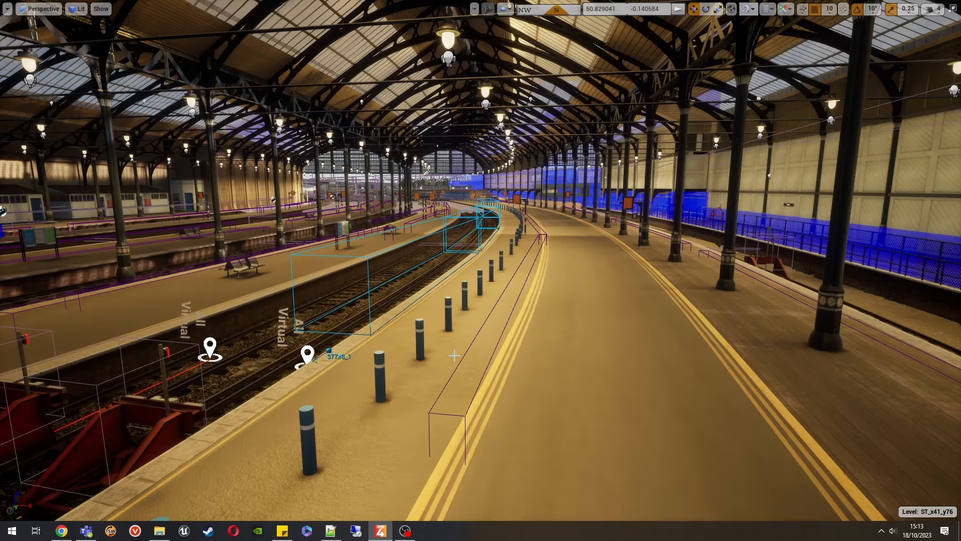
key(alt+p)
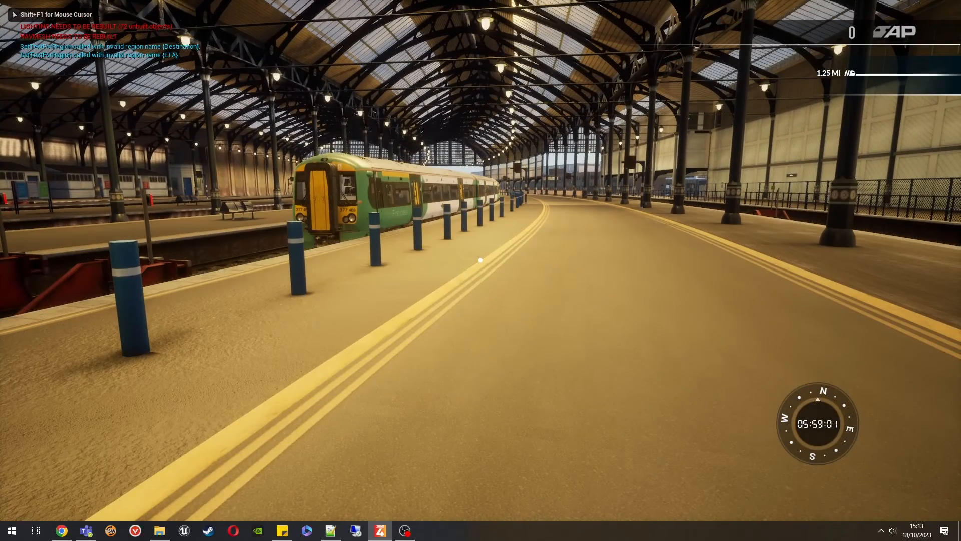
- Walk along platform 7 beside the green train to the cab door at its far end
key(w)
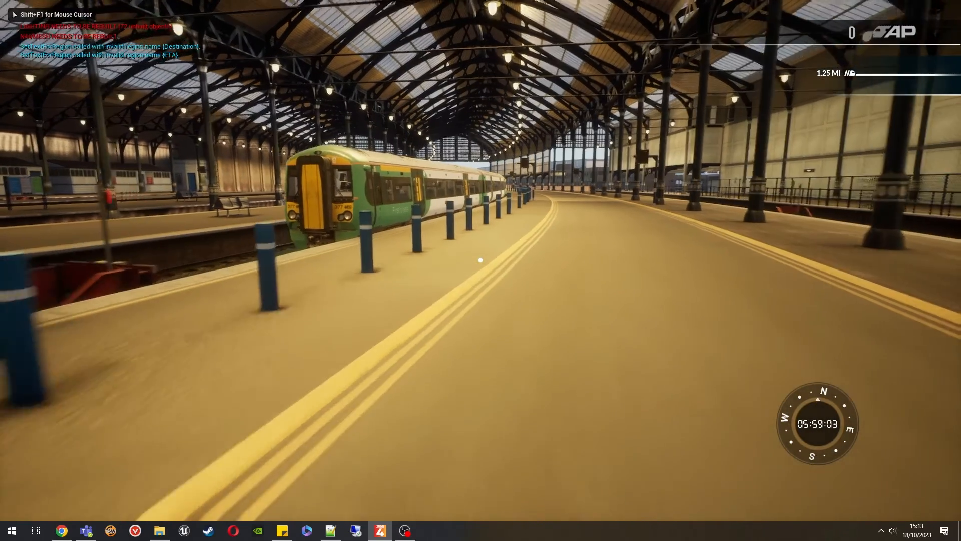
key(w)
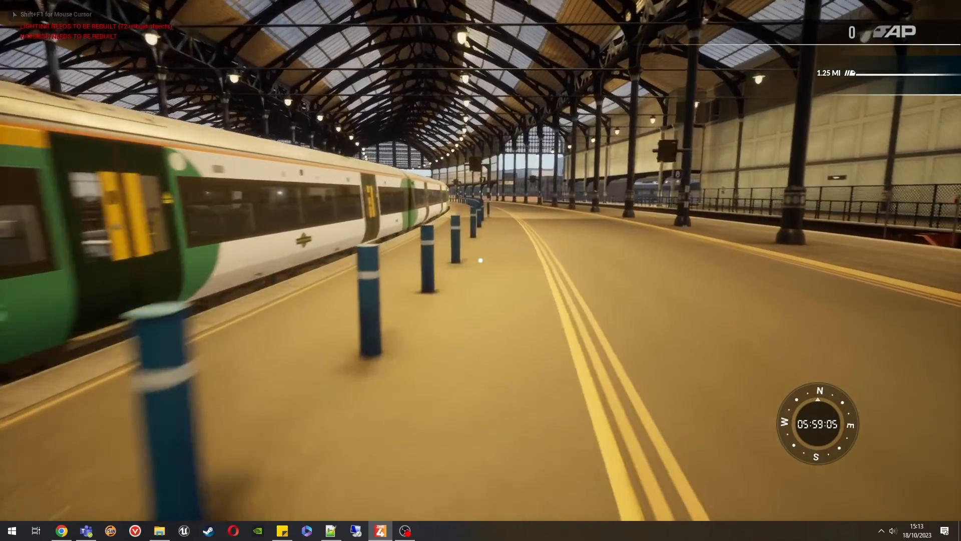
key(w)
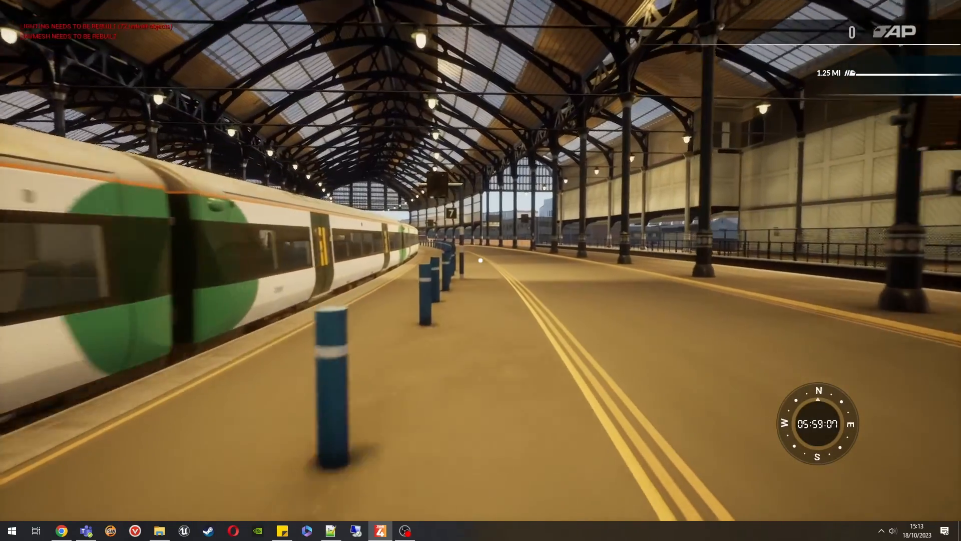
key(w)
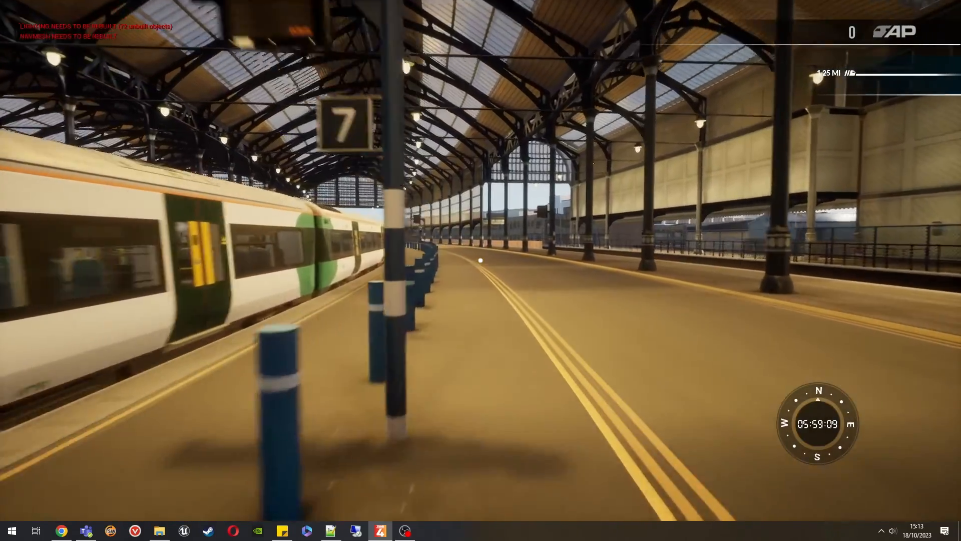
key(w)
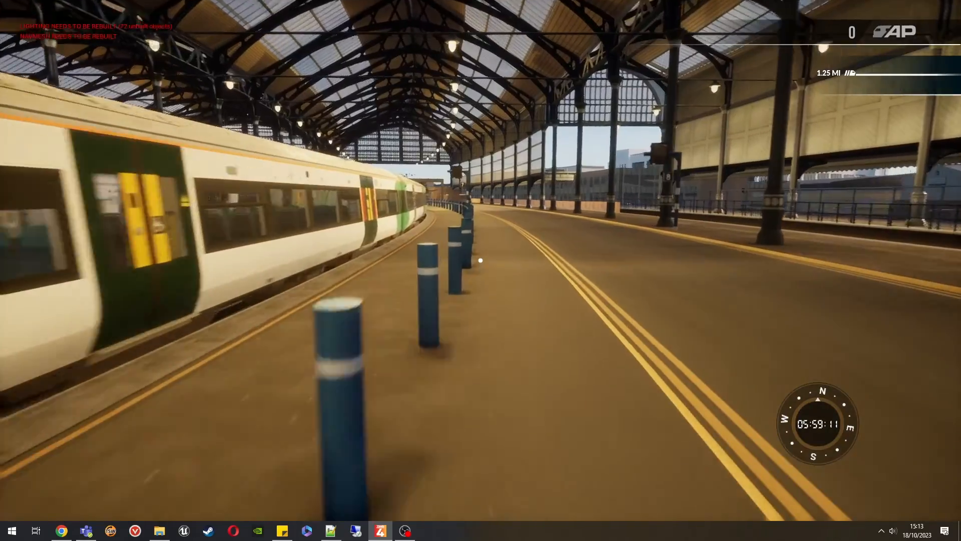
key(w)
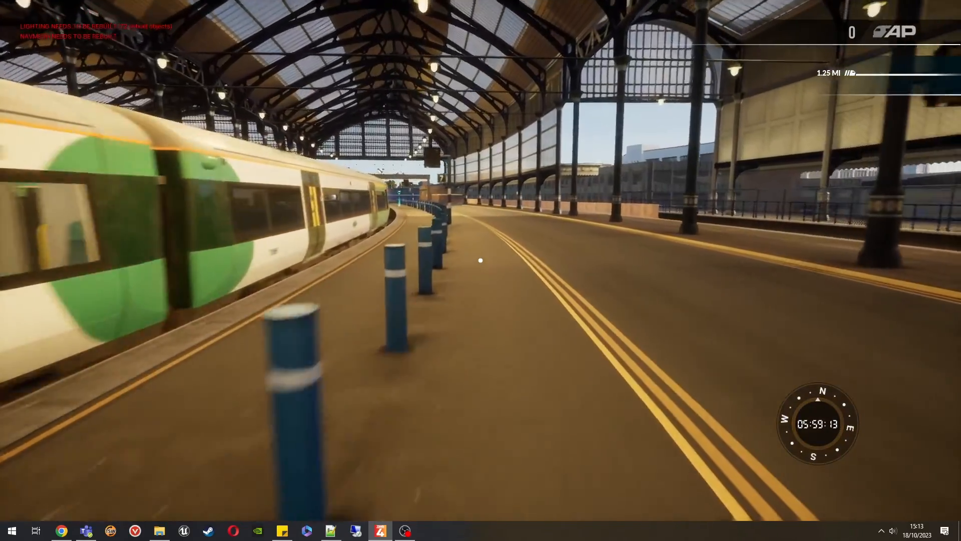
key(w)
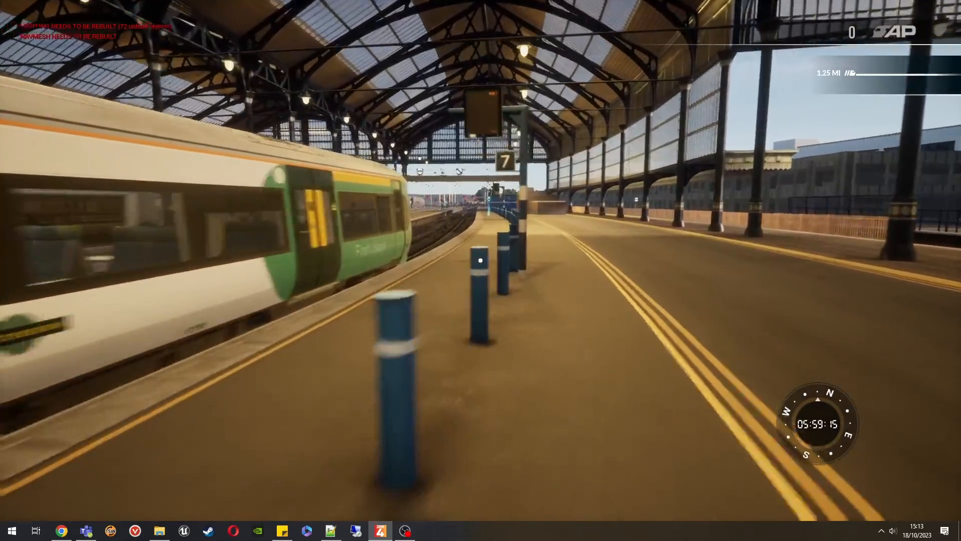
key(w)
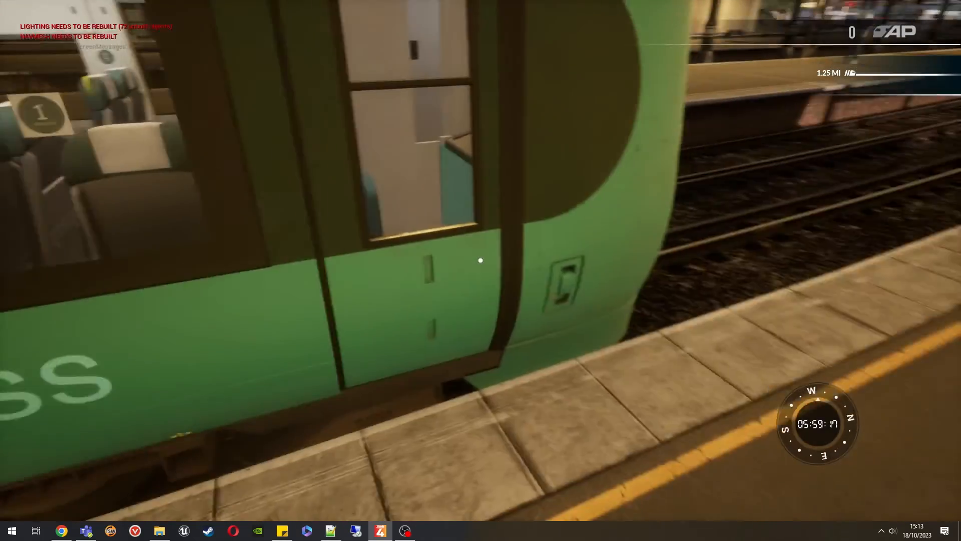
key(w)
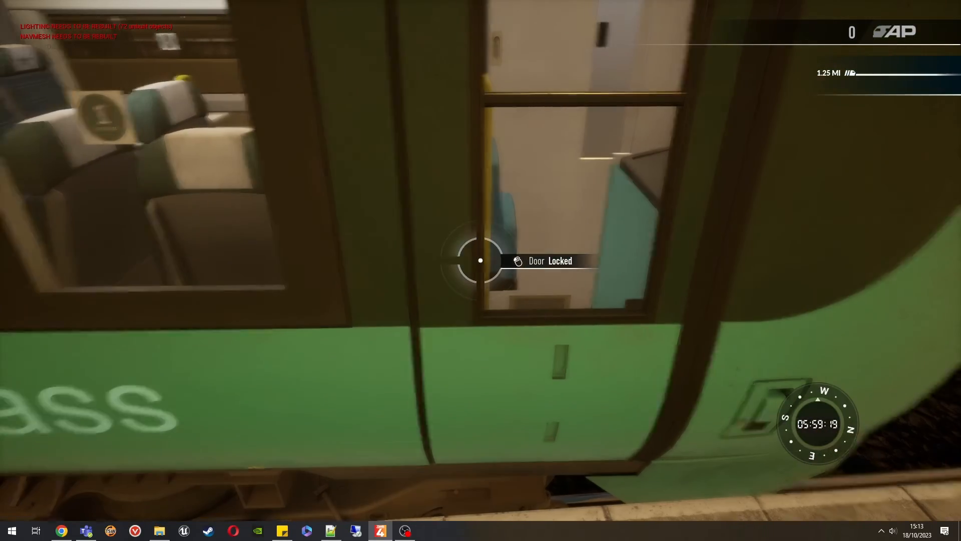
- Open the locked outer cab door, step inside and open the inner door leading to the driver's seat
click(481, 260)
key(w)
key(w)
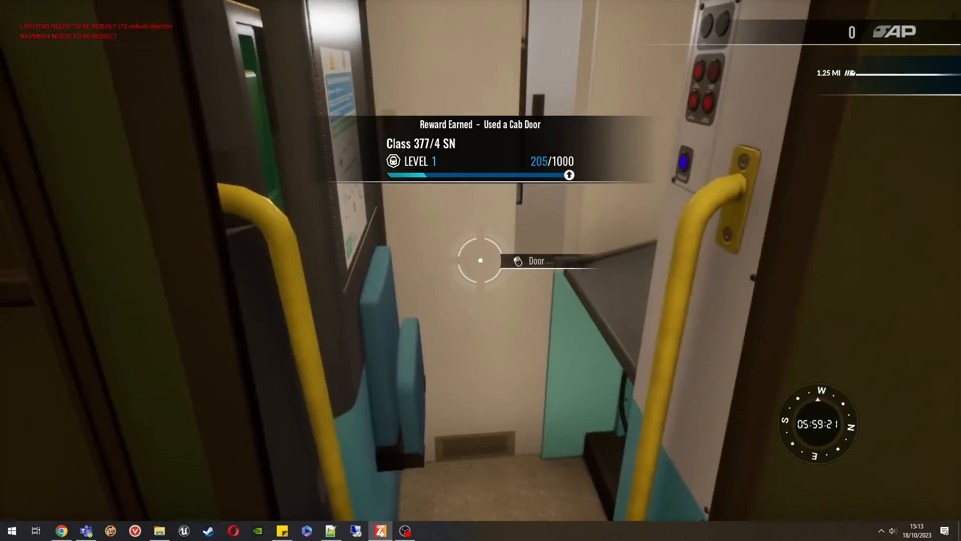
key(w)
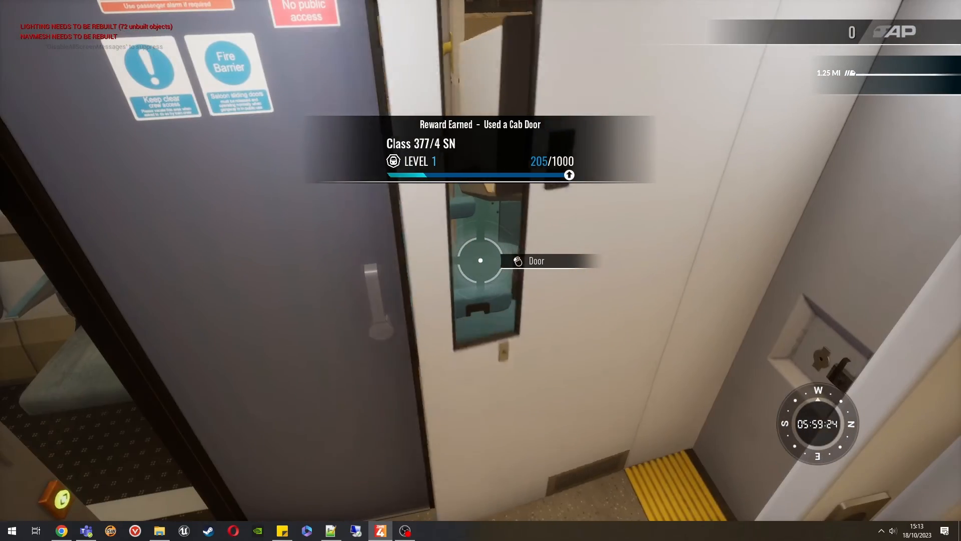
click(480, 260)
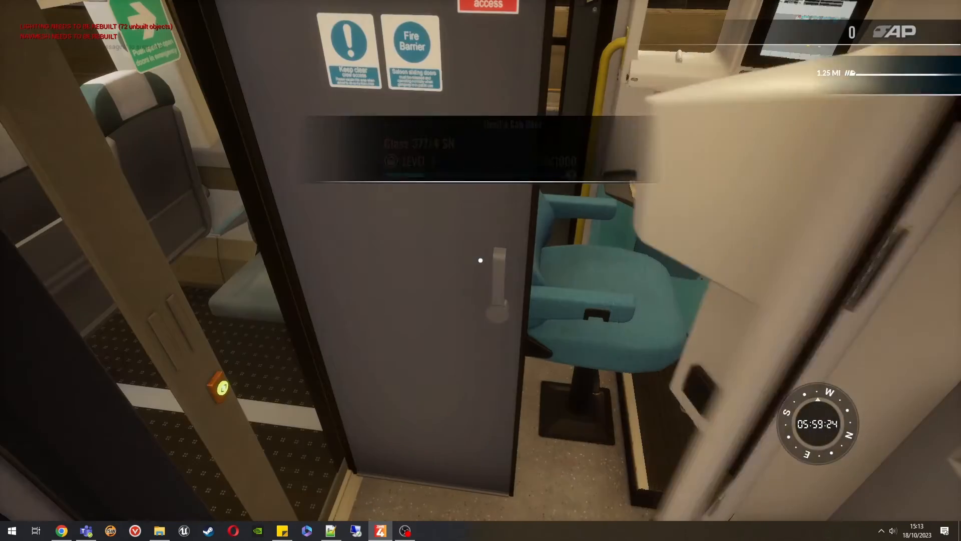
key(w)
key(s)
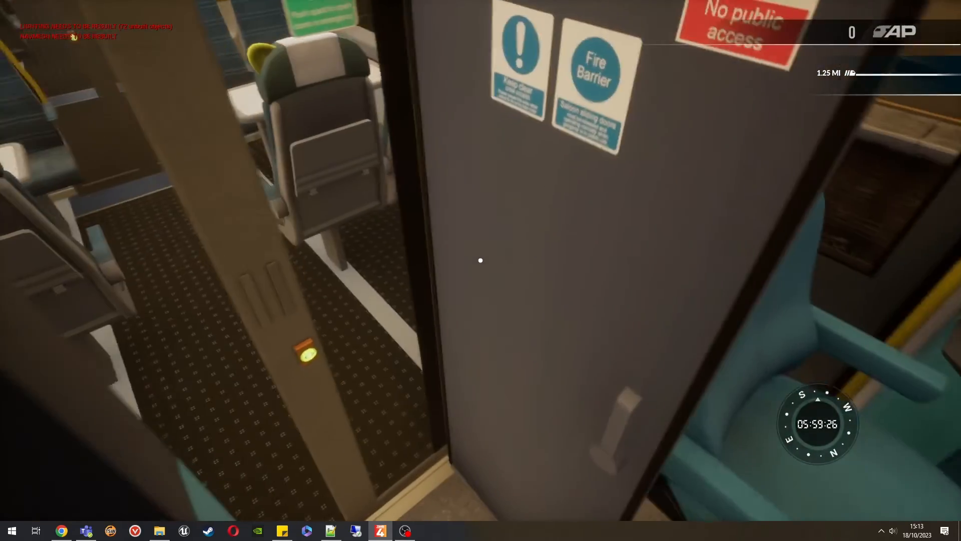
- Try to shut the inner door behind the driver's seat, and close the outer cab door to the platform
click(480, 260)
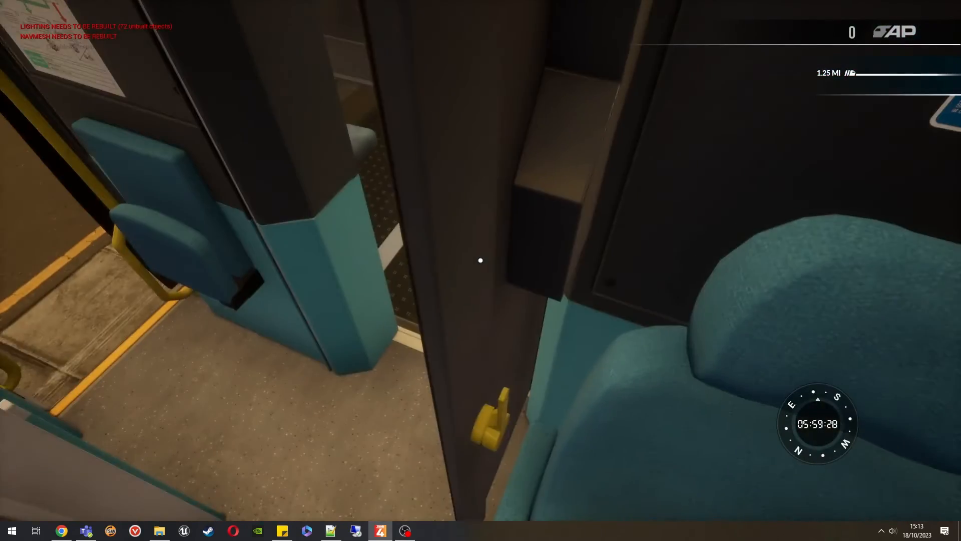
key(w)
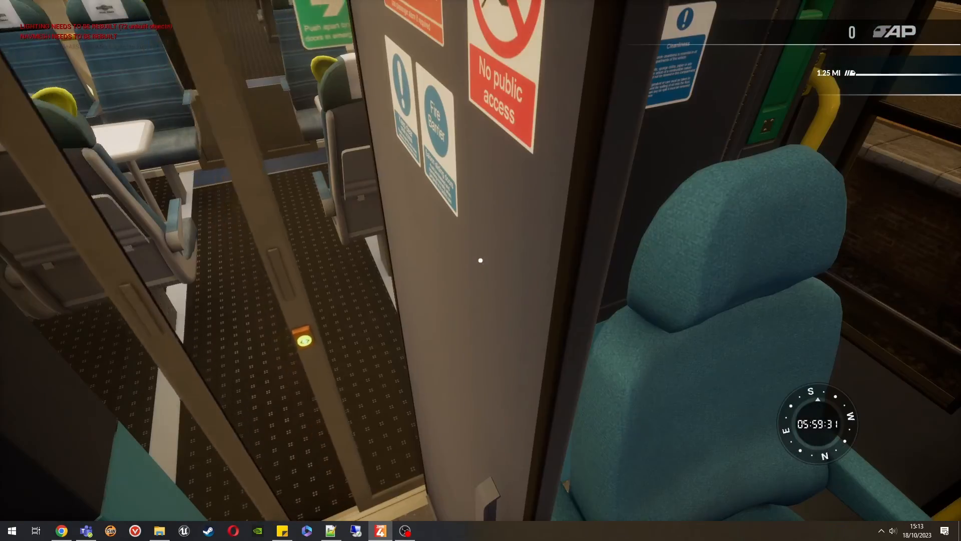
click(480, 260)
key(s)
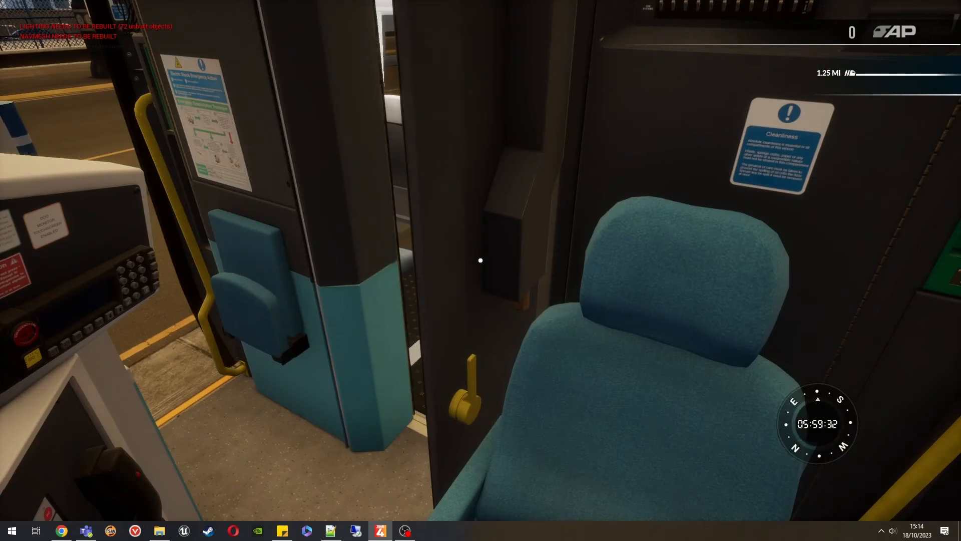
key(w)
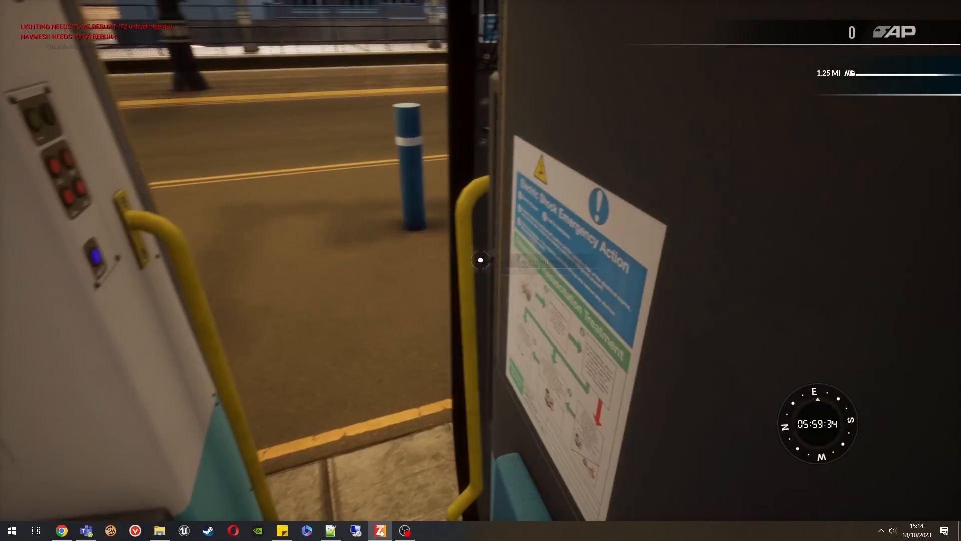
click(480, 260)
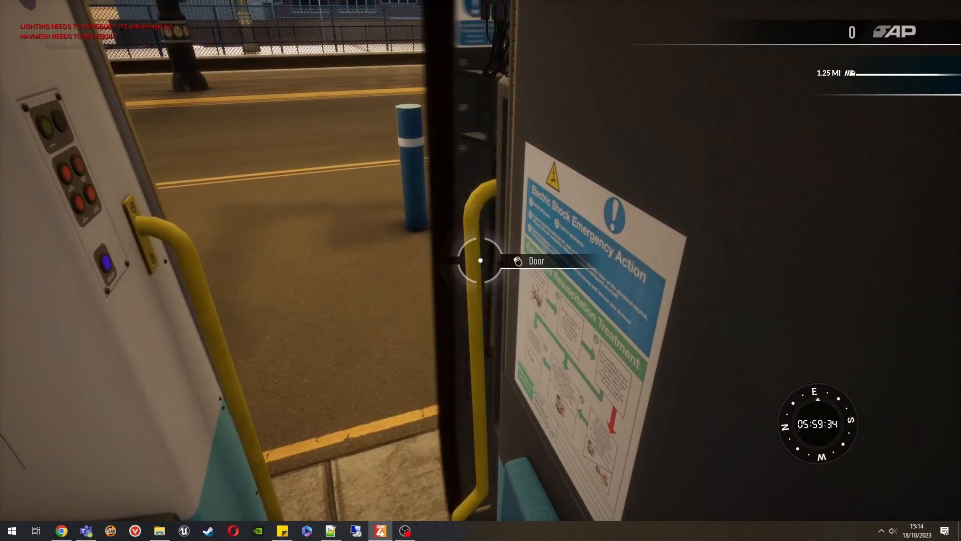
- Sit in the driver's seat and get started with the 06:00:00 Brighton-Lewes service
key(w)
key(e)
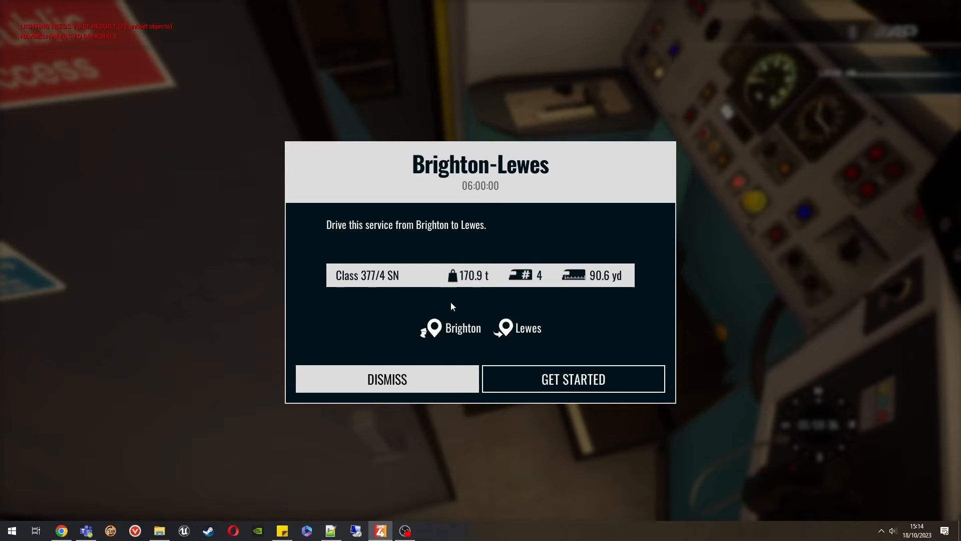
click(536, 376)
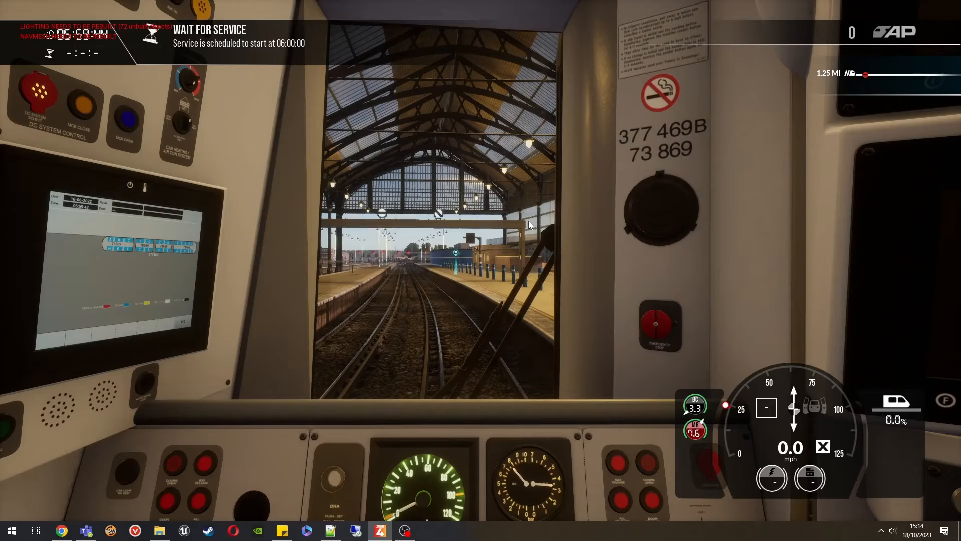
- Switch on the master key, set the direction switch to forward and unlock the platform-side doors to load passengers
key(shift+F1)
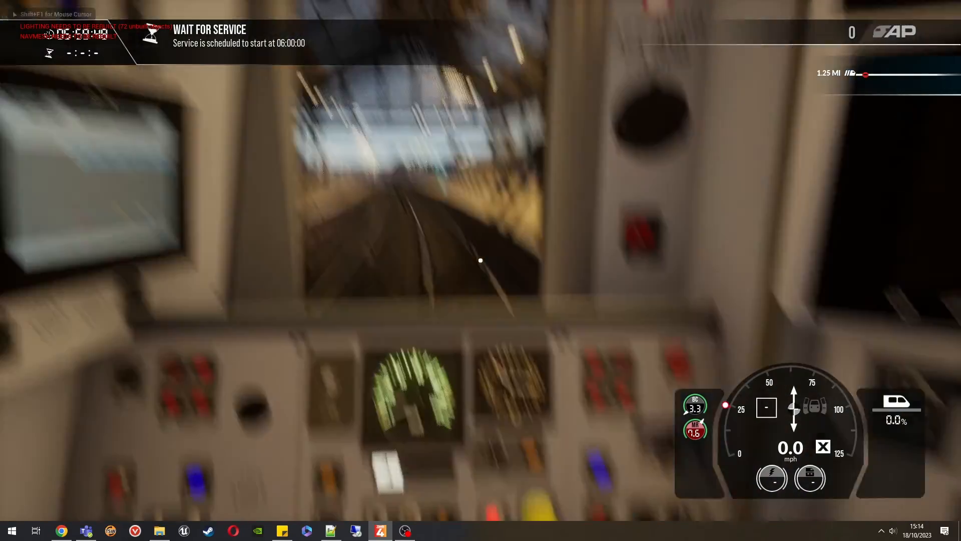
key(shift+F1)
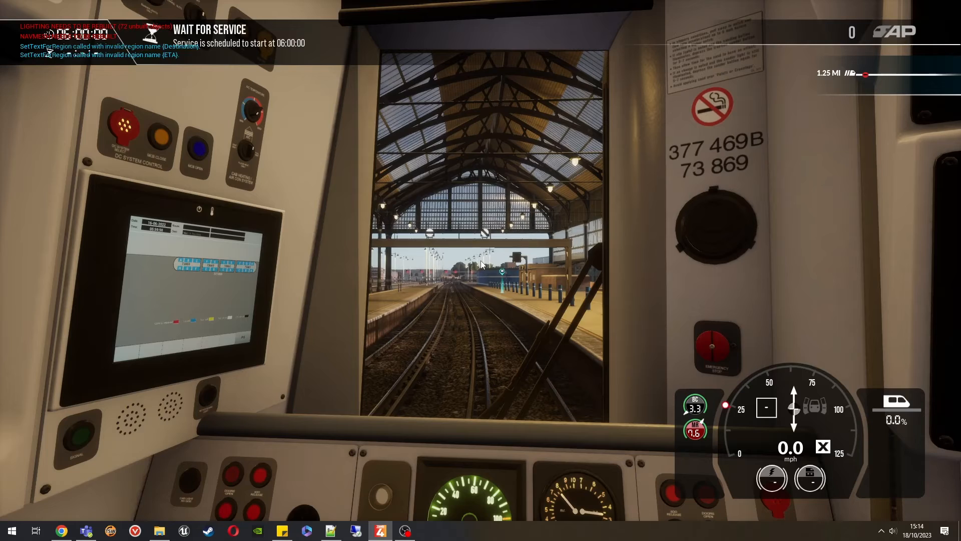
click(481, 261)
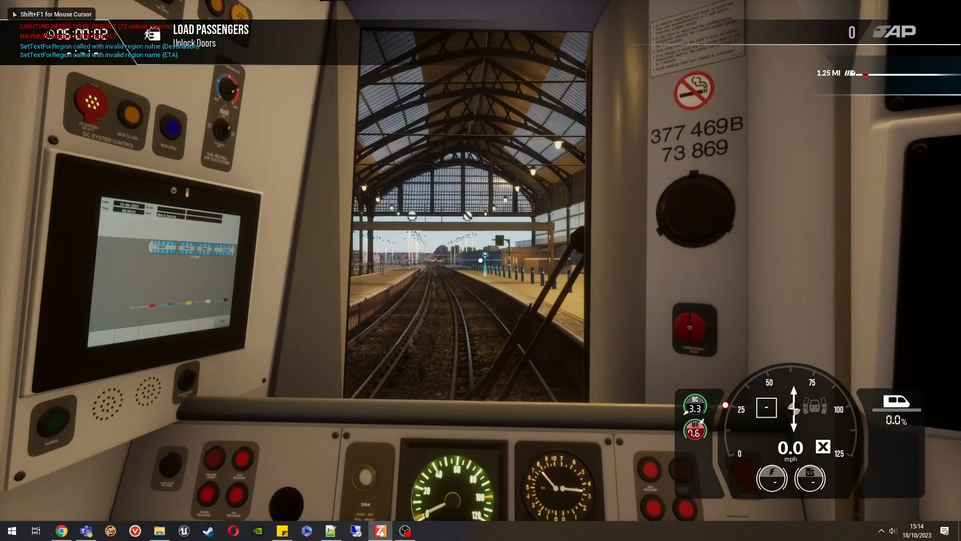
key(shift+F1)
key(Tab)
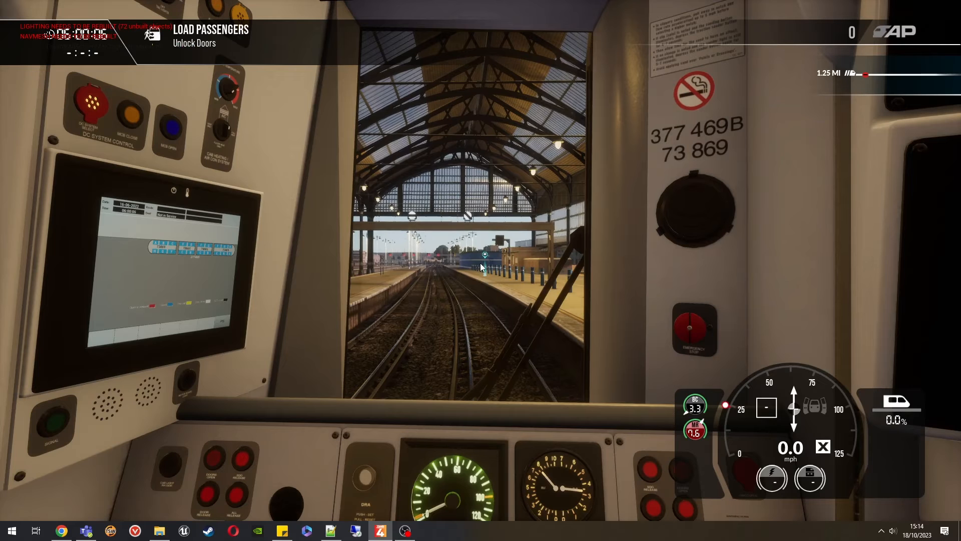
key(ctrl+w)
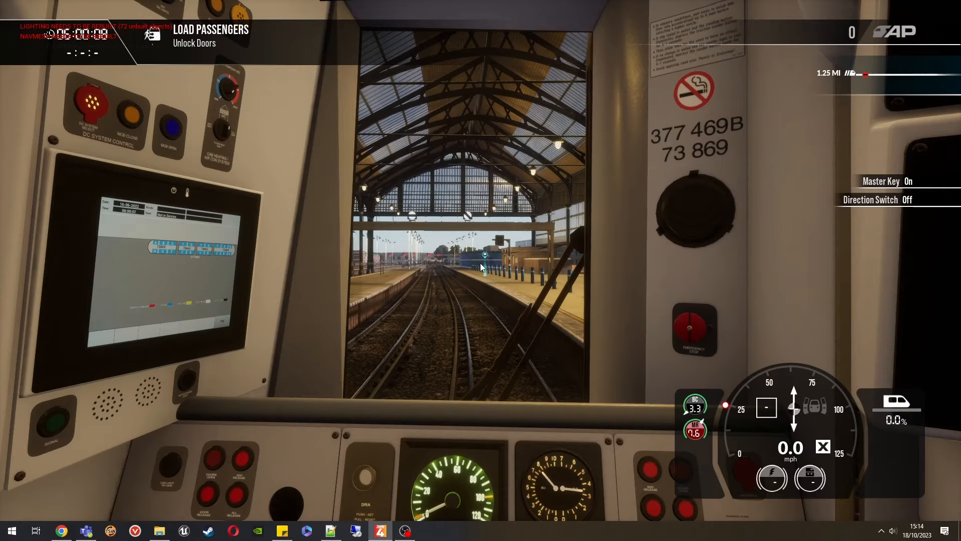
key(w)
key(Tab)
click(572, 295)
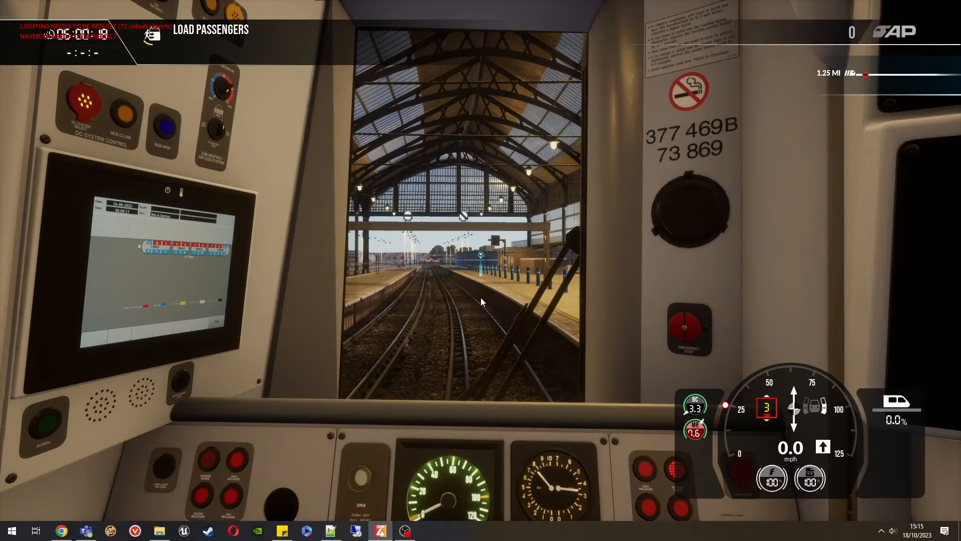
- Stop the play session, restore the viewport from immersive mode and open the StreamTimetable asset
key(Escape)
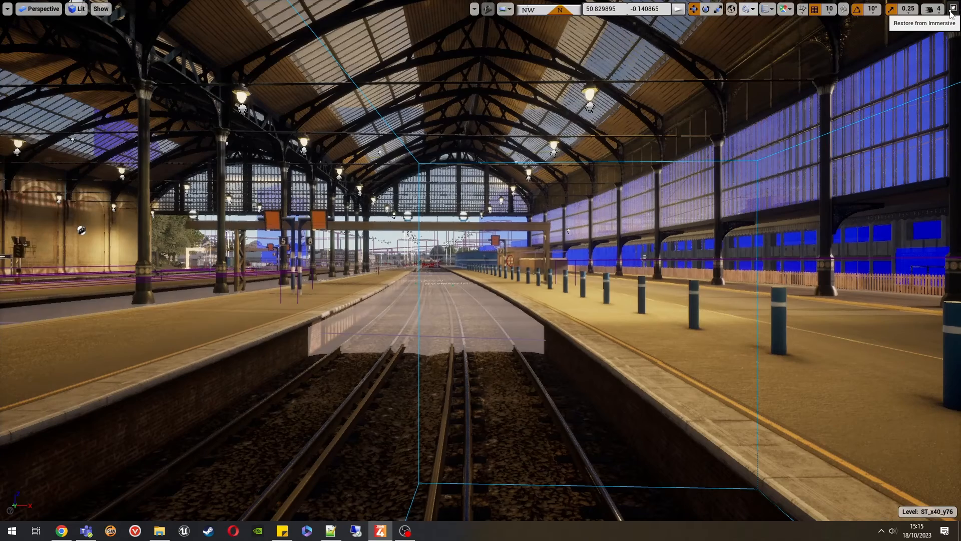
click(953, 8)
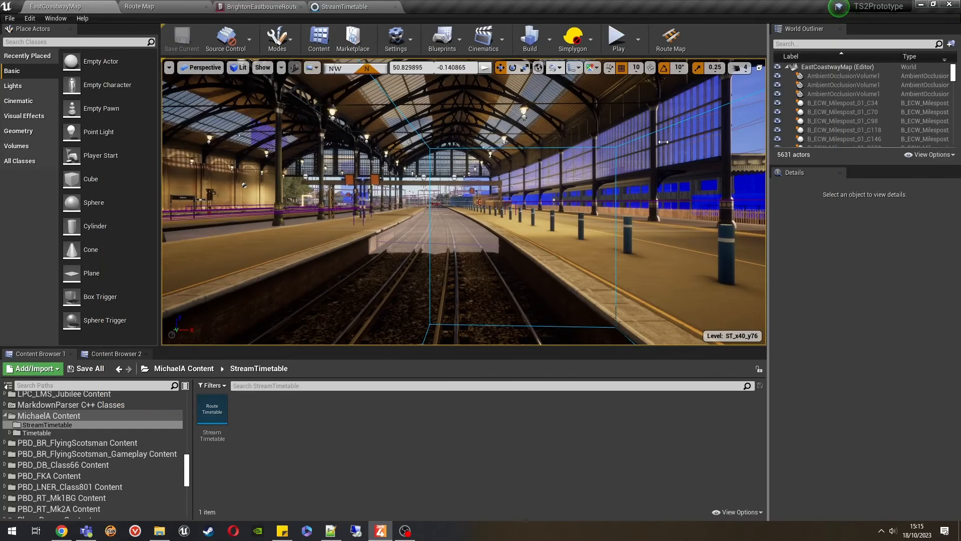
double_click(209, 420)
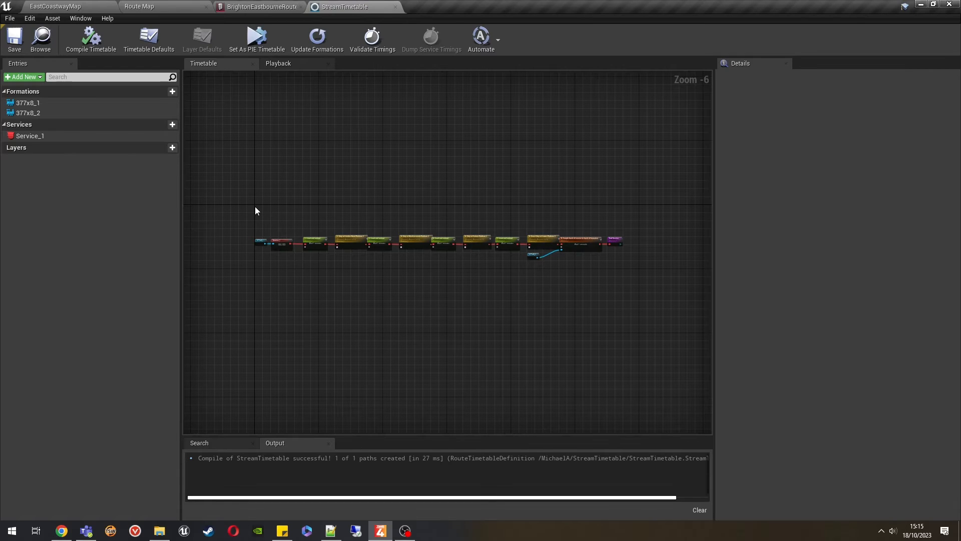
drag(255, 207, 632, 293)
click(452, 281)
right_drag(416, 345, 412, 323)
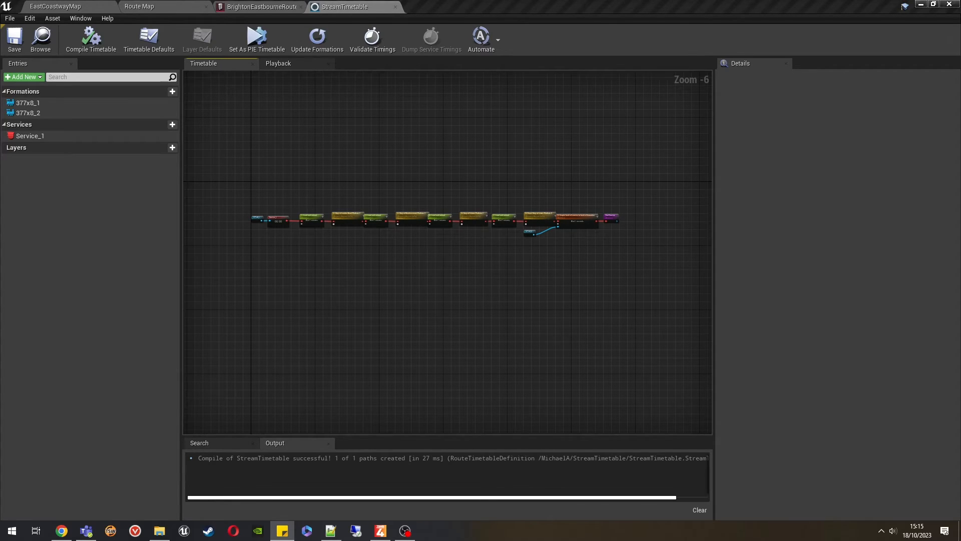
- Add a comment box above the 377x8_1 and Service_1 nodes and disable Show Bubble When Zoomed for it
right_drag(341, 250, 385, 284)
scroll(338, 281, up, 3)
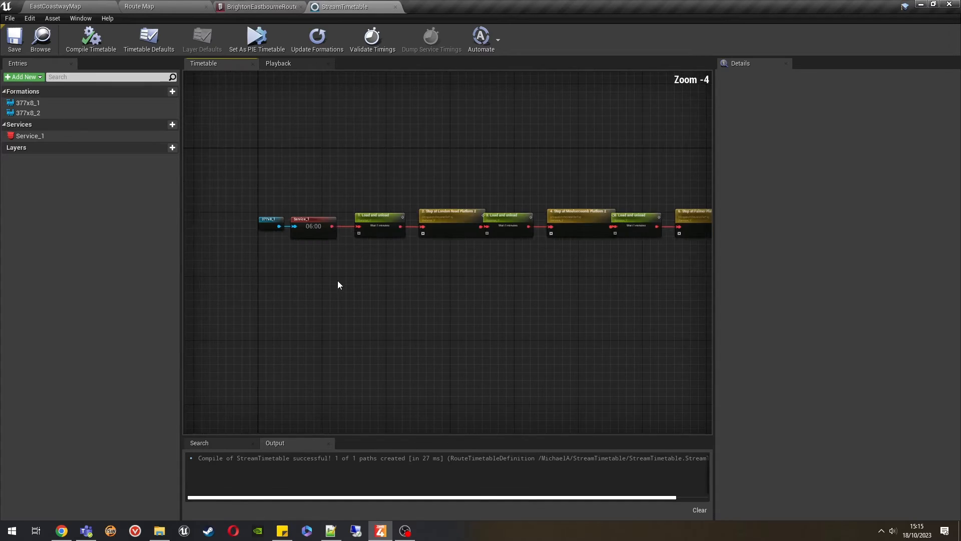
right_drag(320, 271, 373, 336)
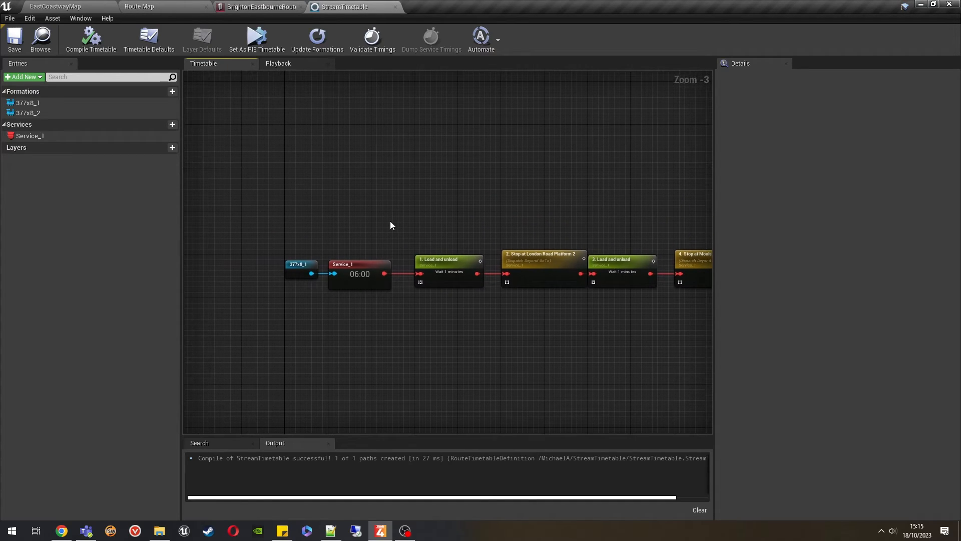
right_drag(470, 224, 427, 215)
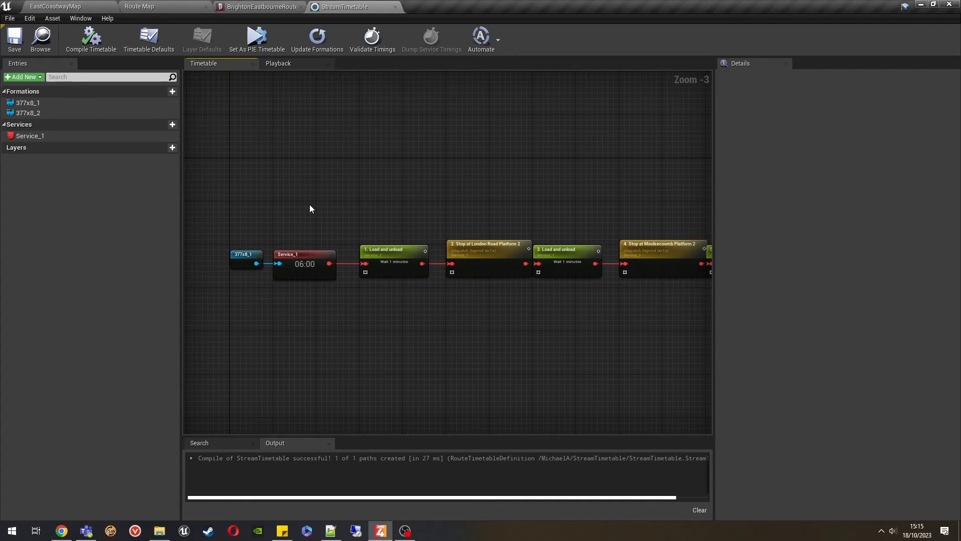
key(c)
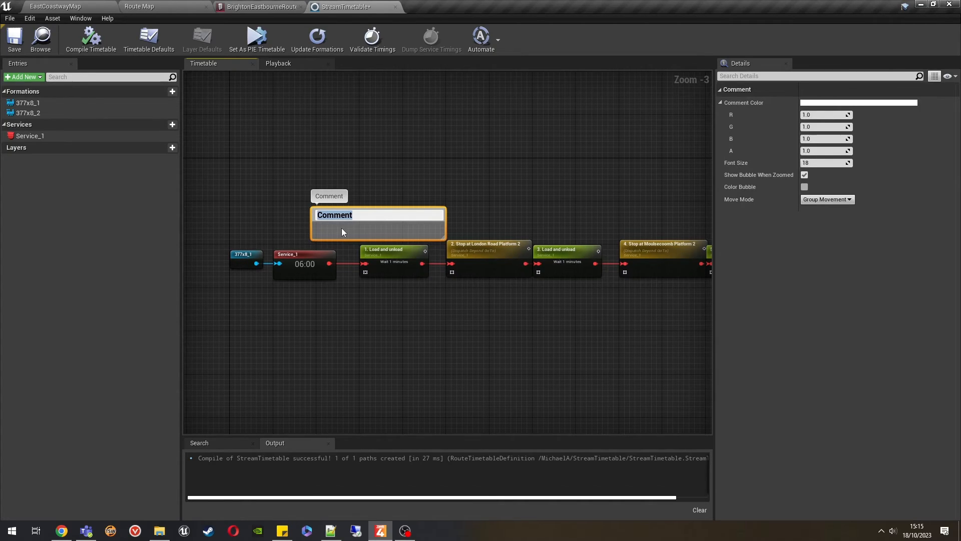
click(292, 214)
drag(364, 215, 287, 210)
click(805, 175)
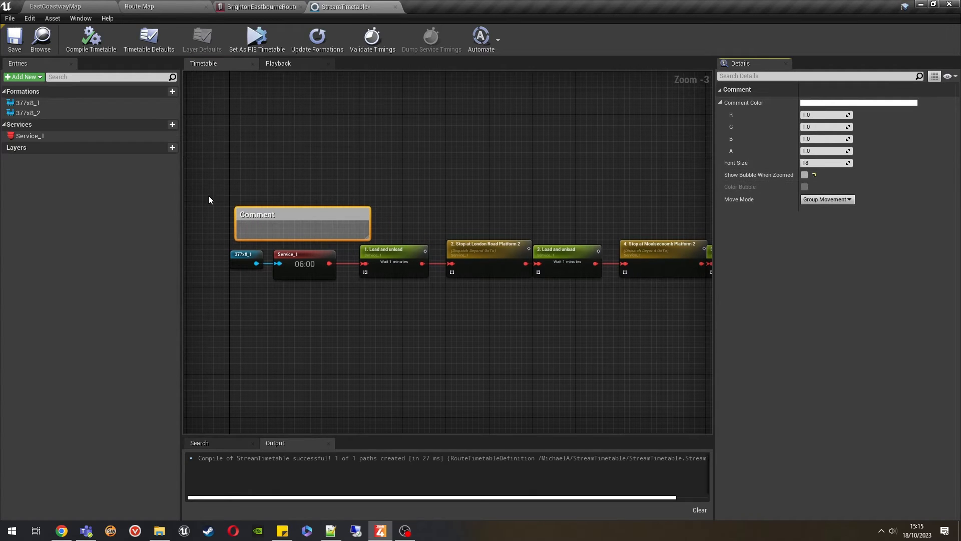
- Delete the comment box above the 377x8_1 and Service_1 nodes
scroll(562, 299, down, 5)
right_drag(562, 299, 450, 289)
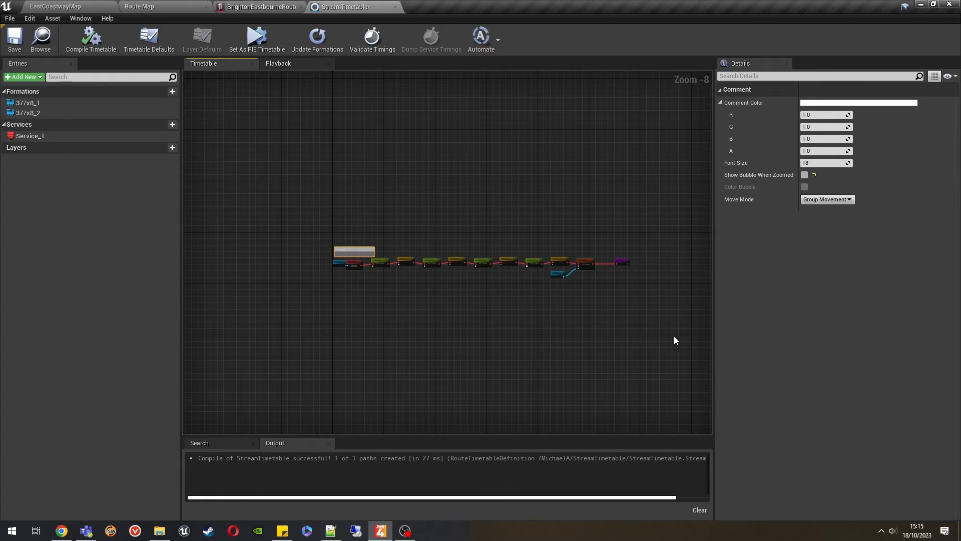
scroll(337, 274, up, 7)
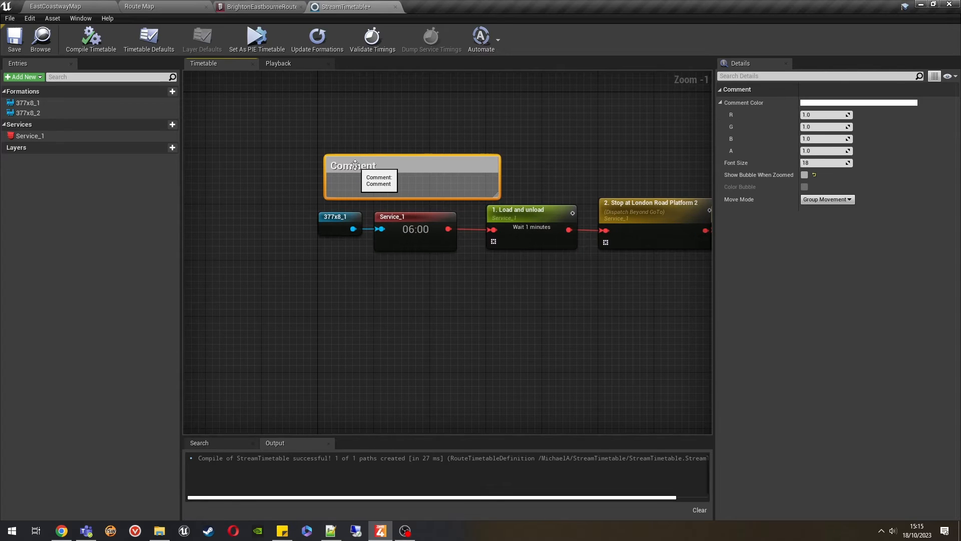
double_click(355, 164)
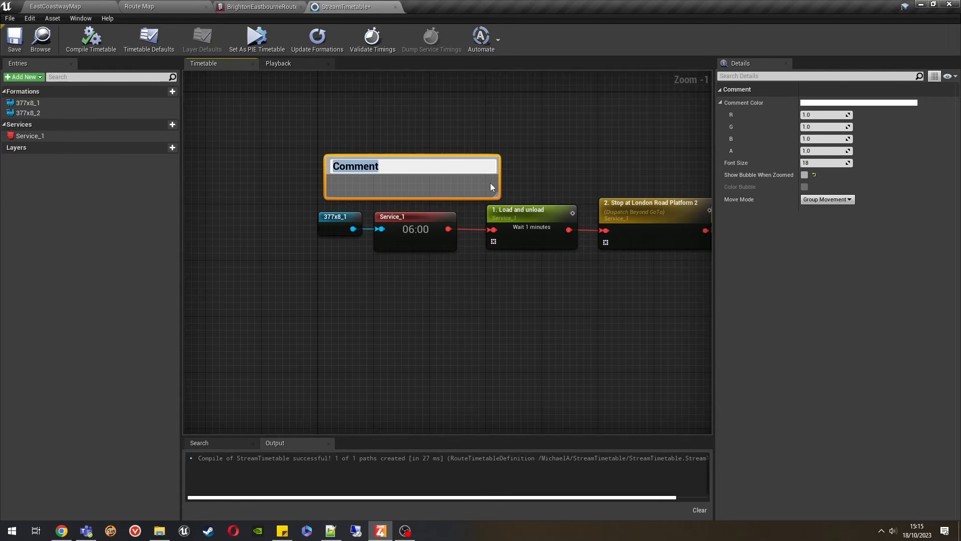
click(532, 184)
click(389, 164)
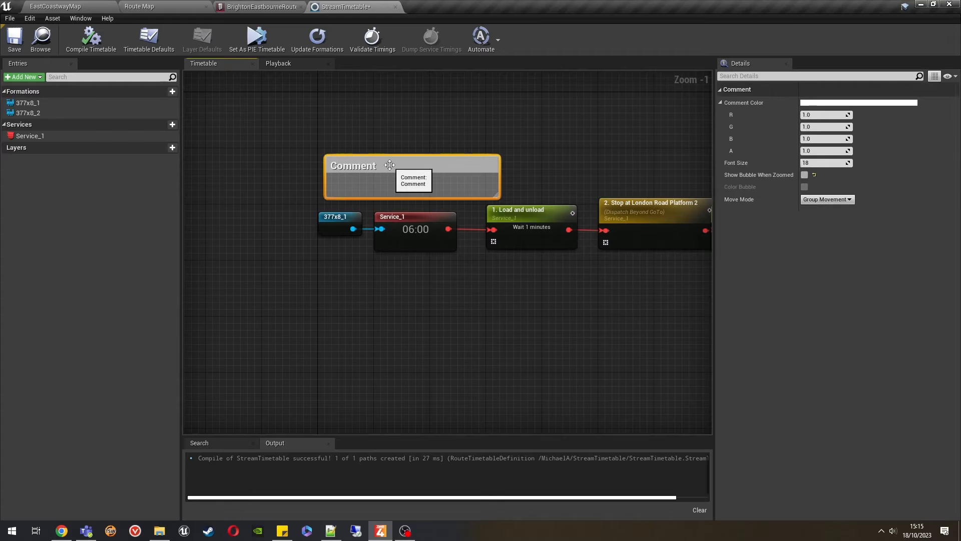
key(Delete)
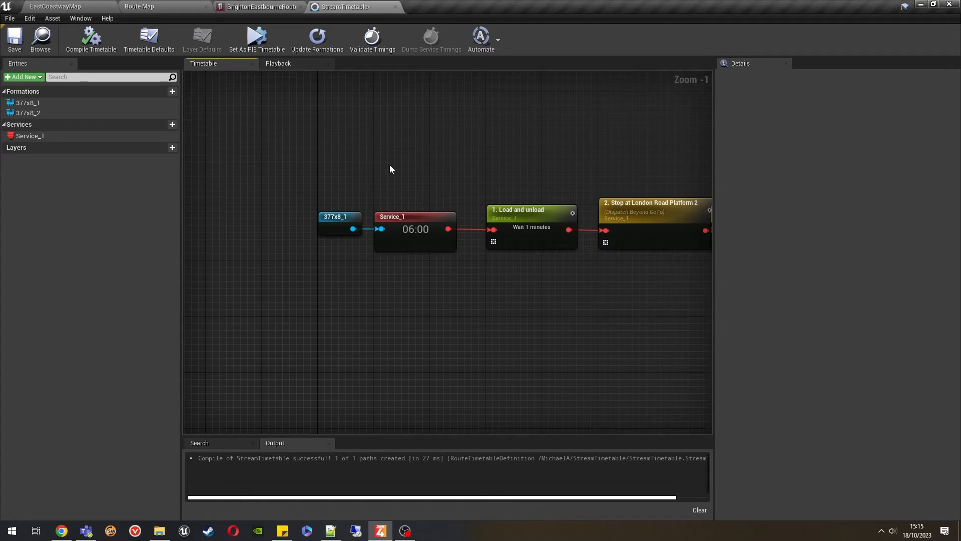
- Examine the full chain of Service_1 nodes in the timetable graph, from the 377x8_1 formation to the final node
scroll(358, 176, down, 5)
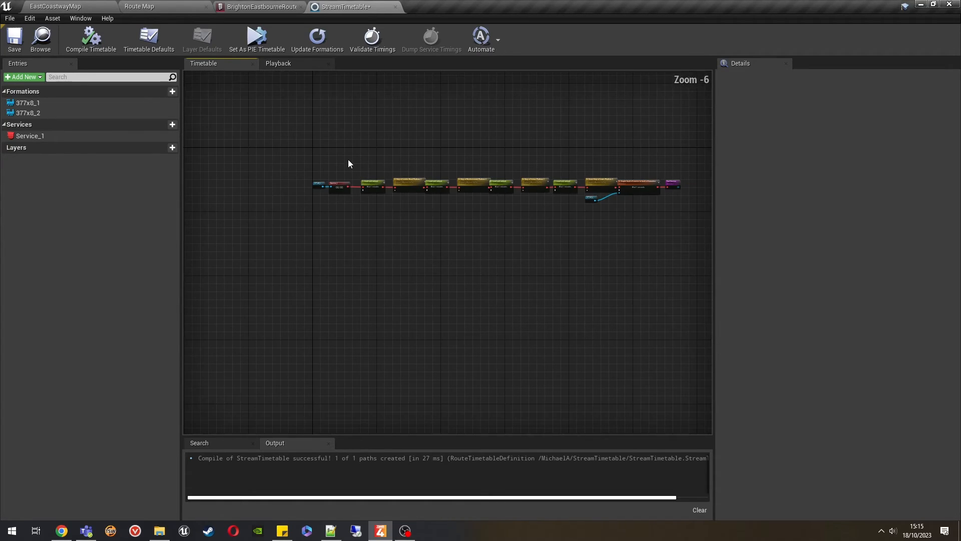
right_drag(350, 162, 293, 186)
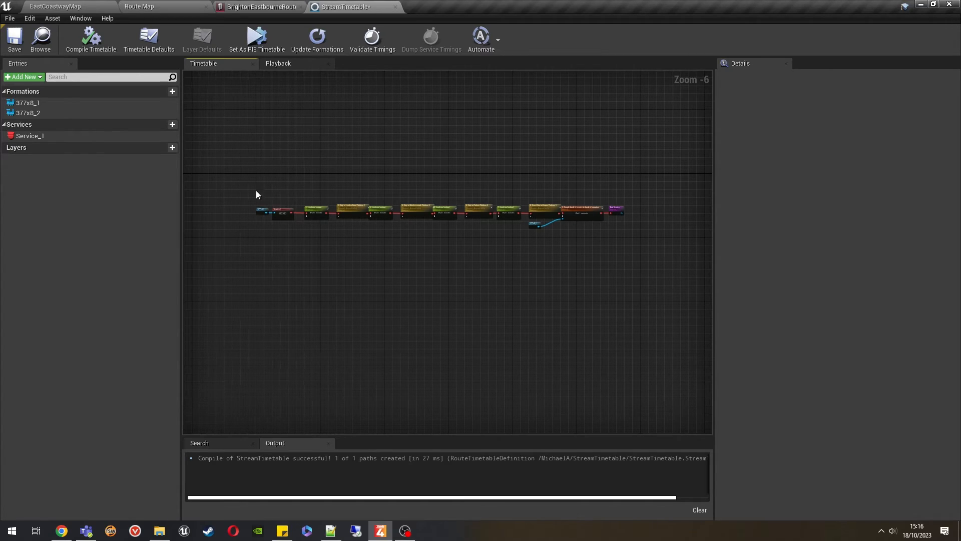
right_drag(269, 181, 250, 185)
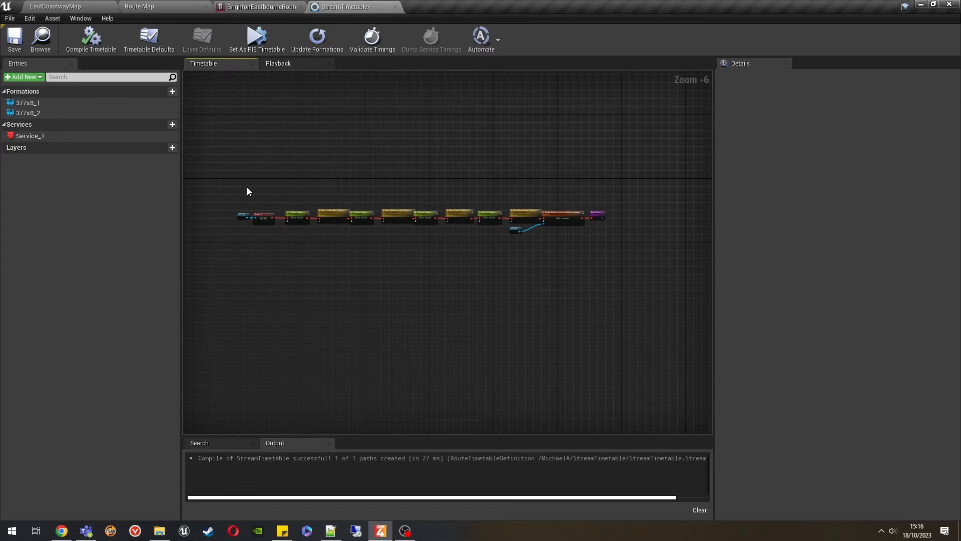
scroll(248, 189, up, 2)
scroll(247, 189, down, 1)
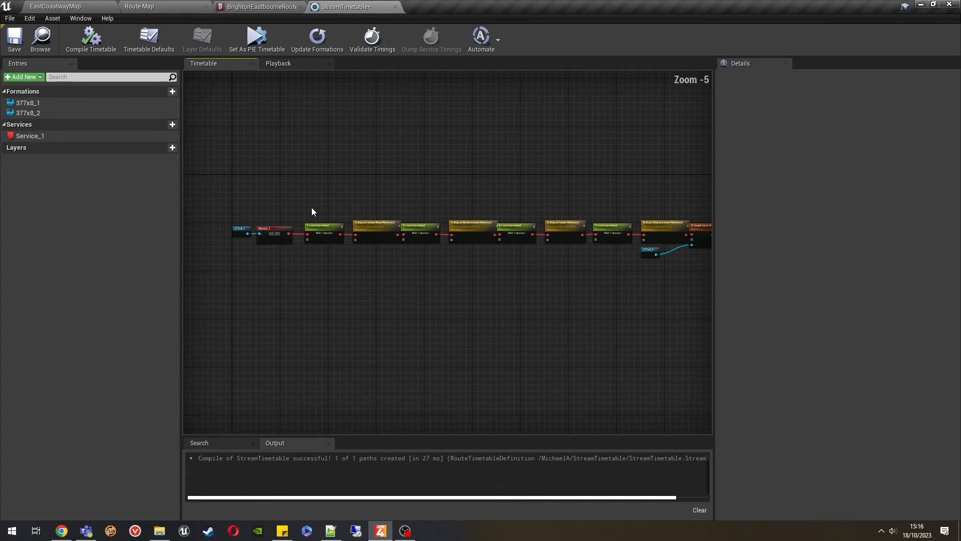
right_drag(311, 208, 291, 198)
scroll(289, 208, down, 1)
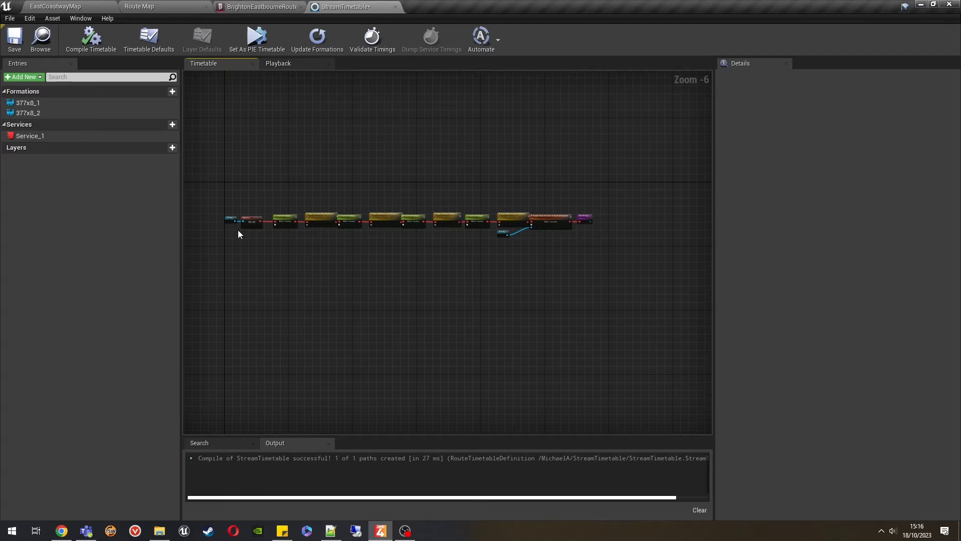
drag(225, 193, 604, 283)
click(327, 265)
right_drag(327, 268, 359, 260)
scroll(286, 253, up, 4)
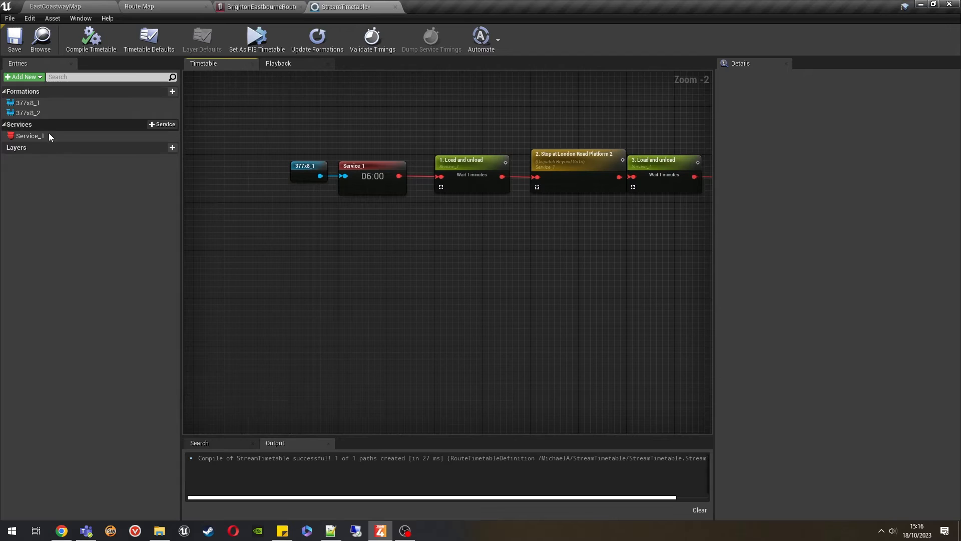
- Add a timetable layer named 313 and check its target platform options
click(170, 147)
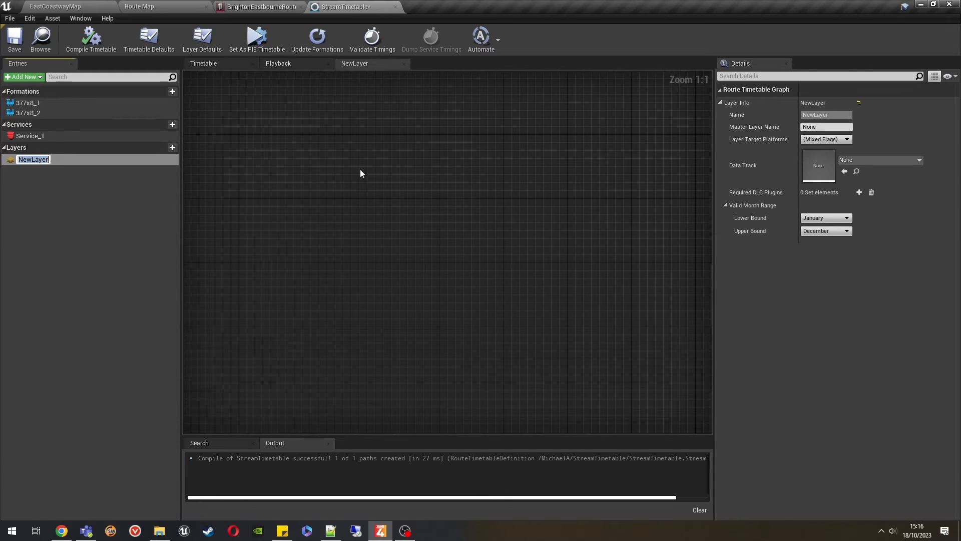
text(313)
key(Return)
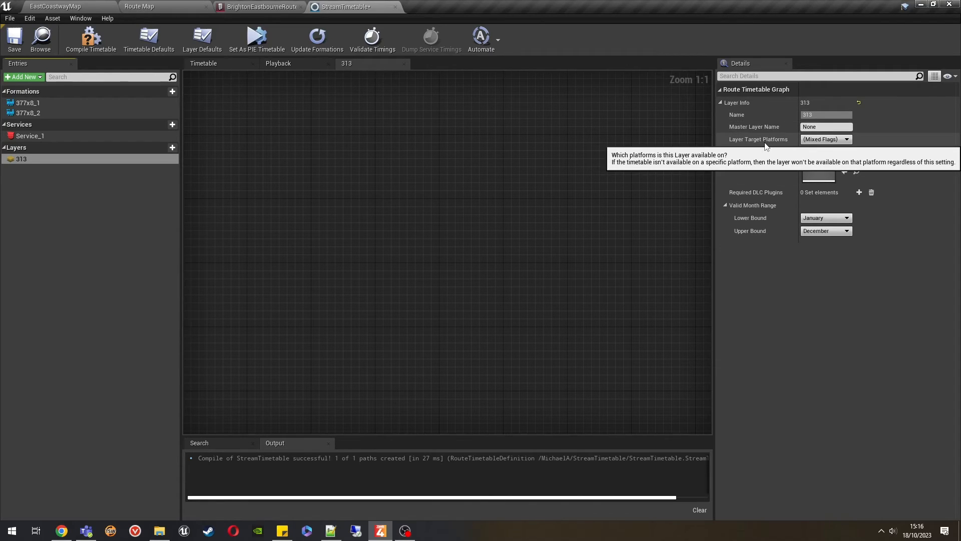
click(825, 139)
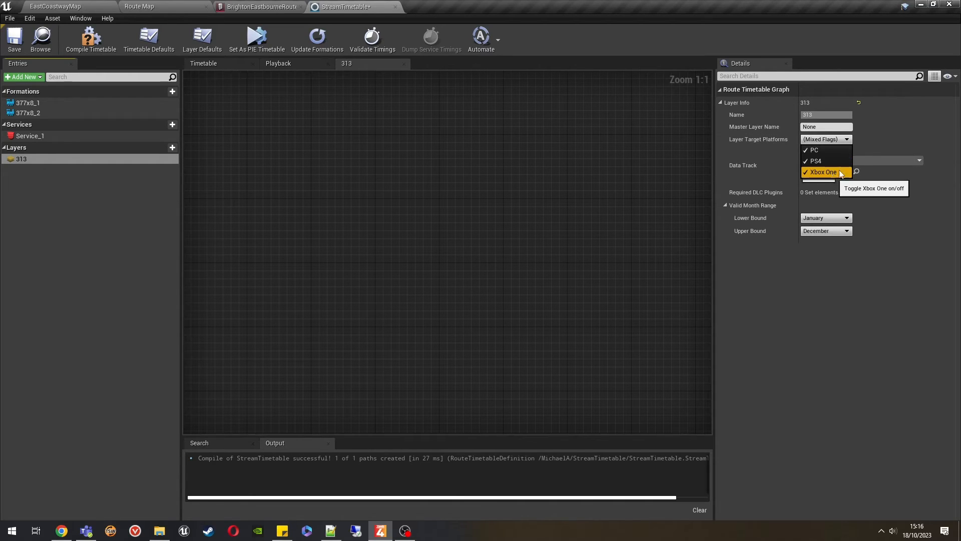
click(875, 138)
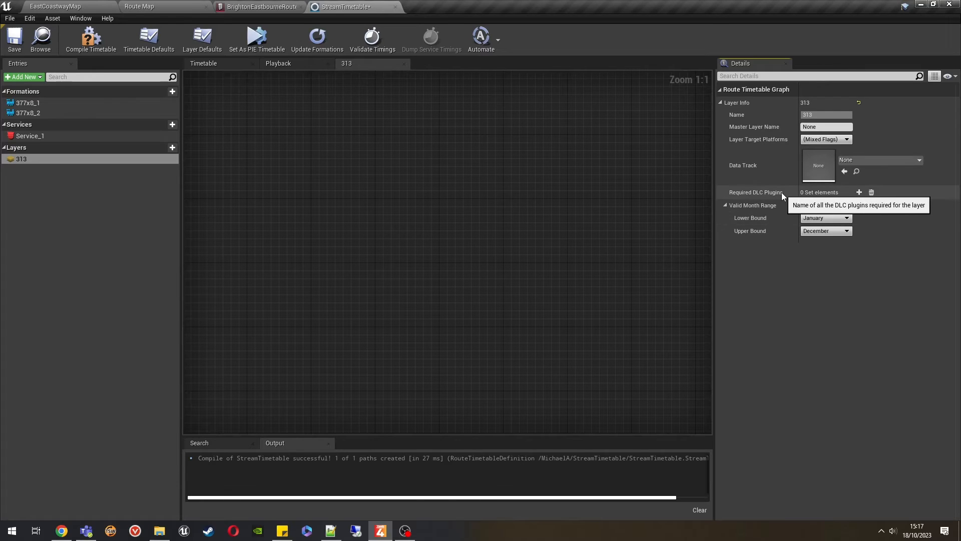
- Add ECW_SN_Class313-2 as a required DLC plugin of the 313 layer
click(859, 192)
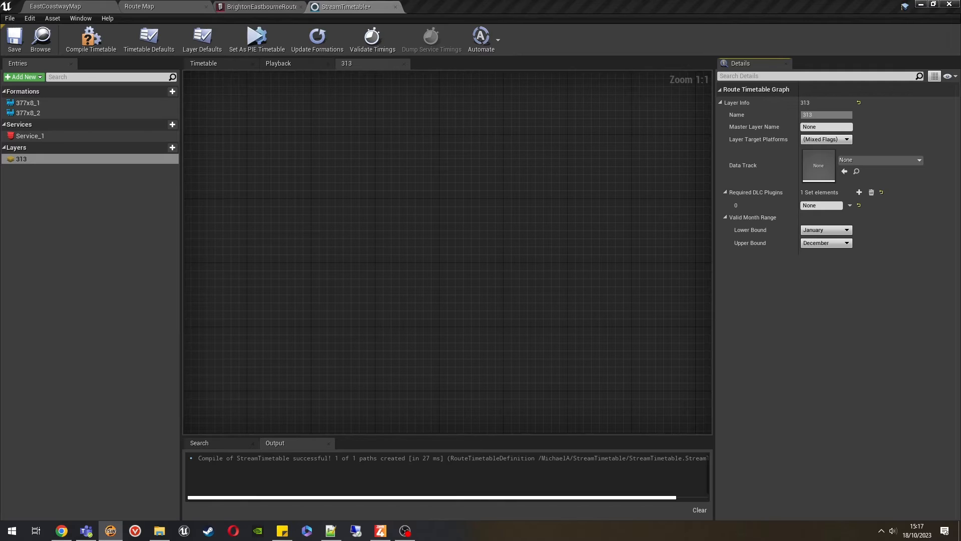
click(829, 205)
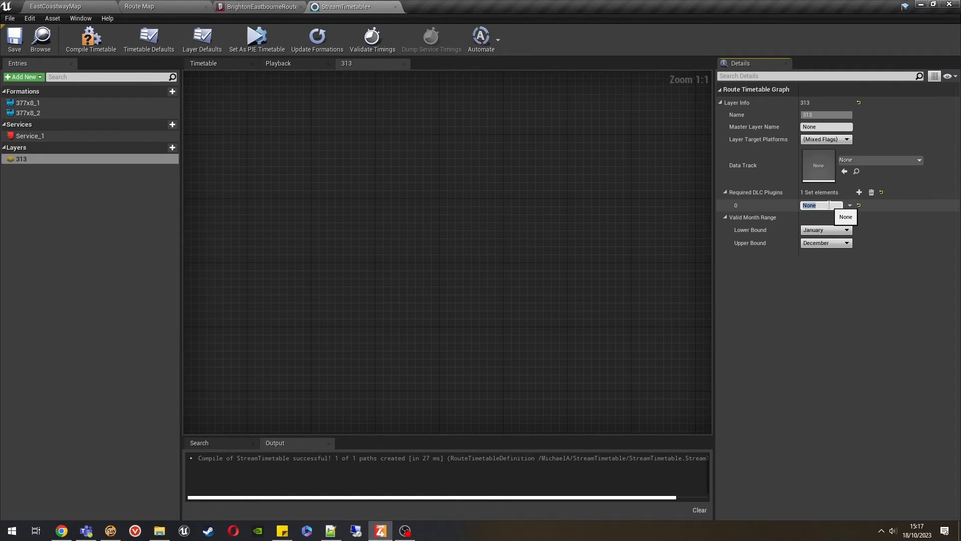
text(ECW_SN_Class313-2)
key(Return)
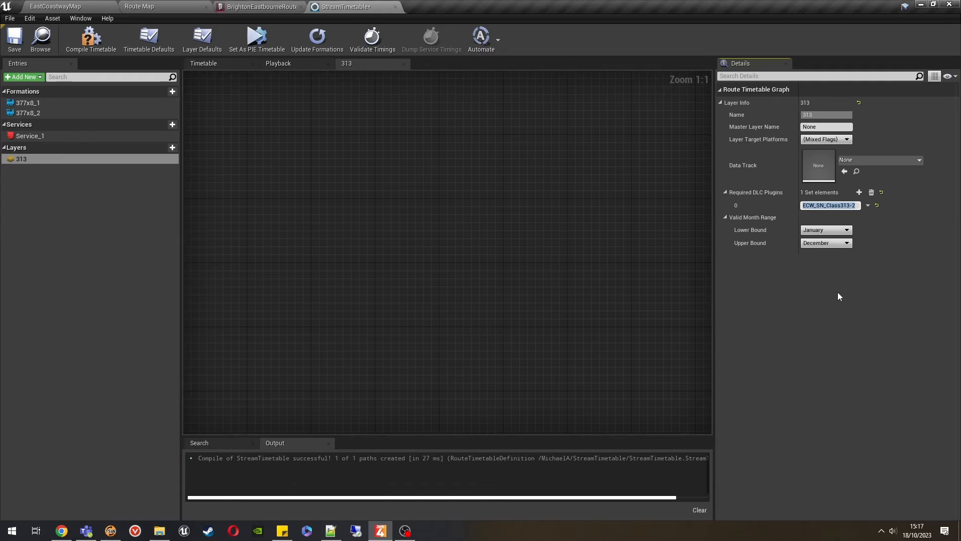
click(839, 296)
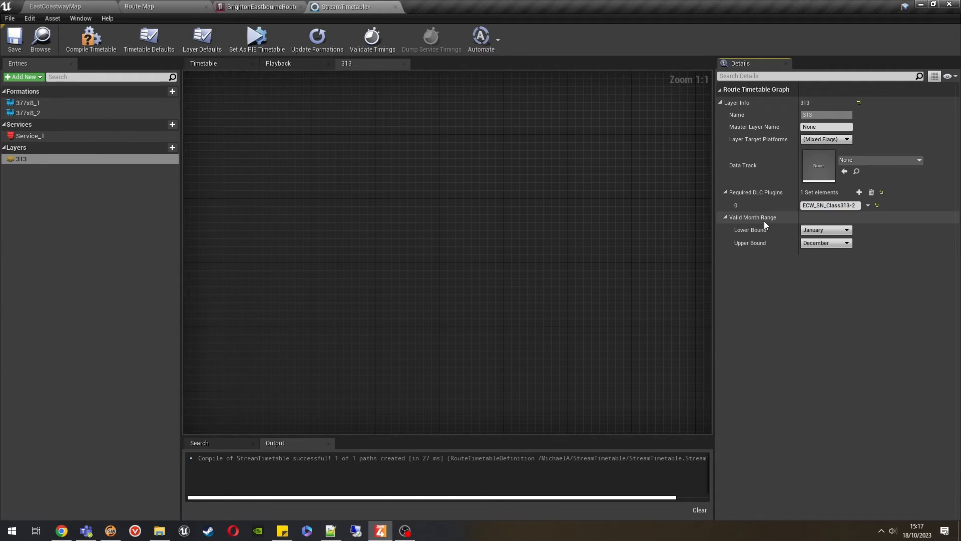
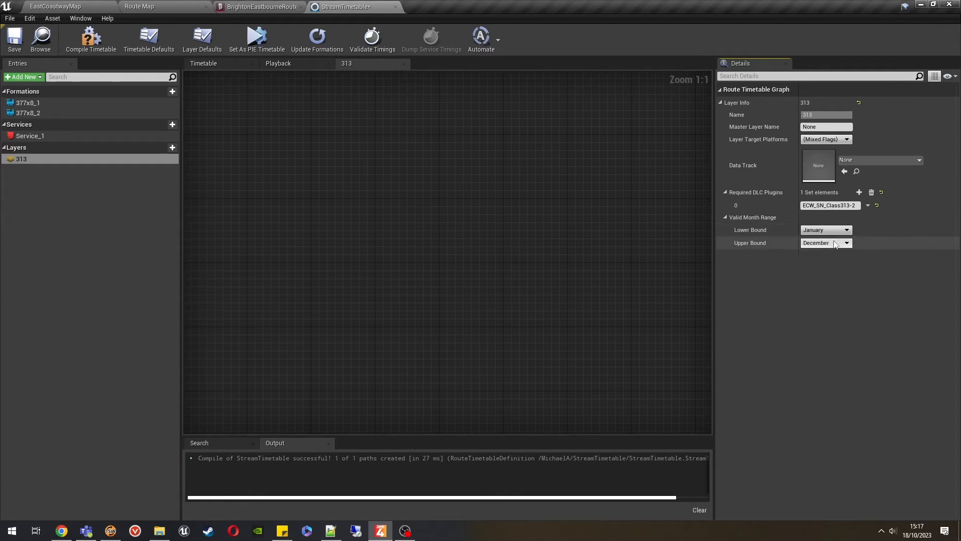
- Try December as the lower bound of the layer's valid month range and set it back to January
click(825, 230)
click(828, 310)
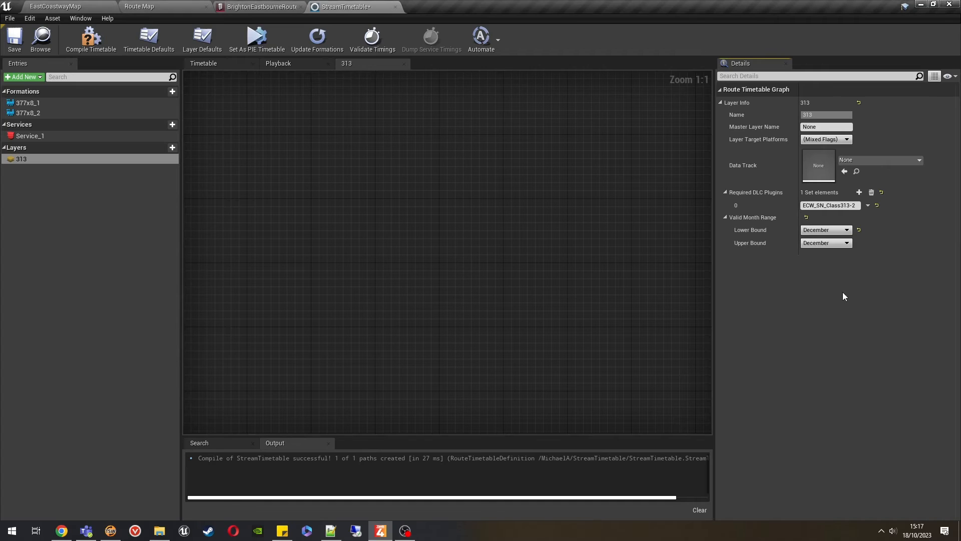
click(827, 231)
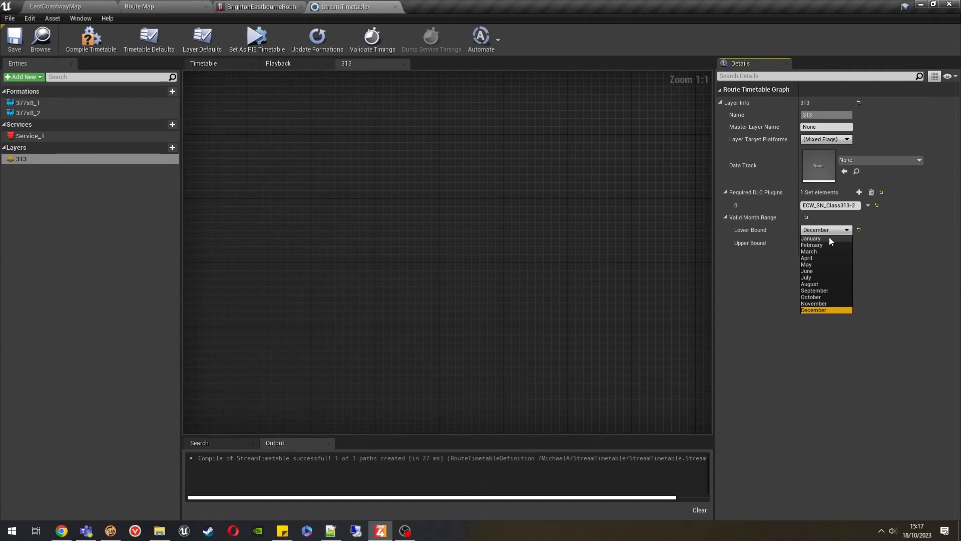
click(829, 238)
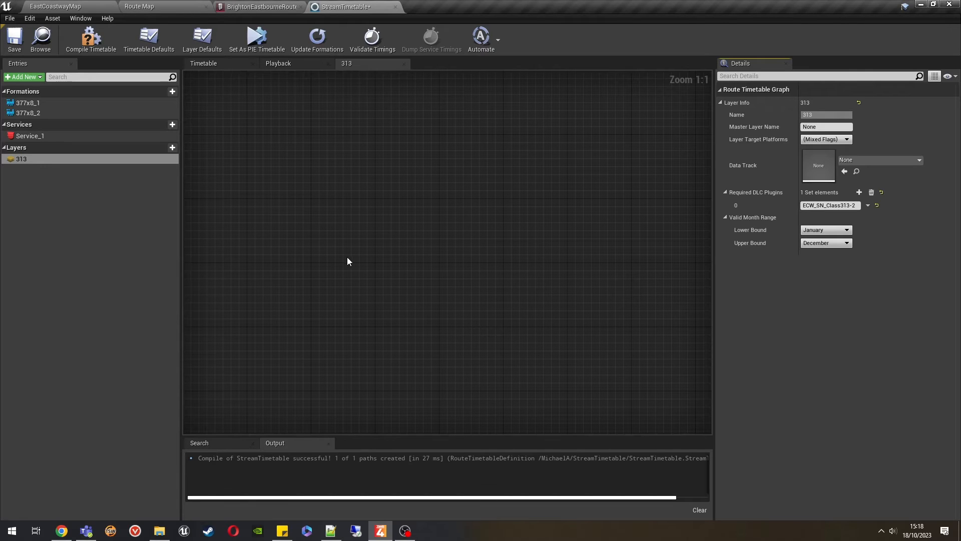
- Add a formation node to the 313 layer's graph and name it 313_1
scroll(303, 245, down, 2)
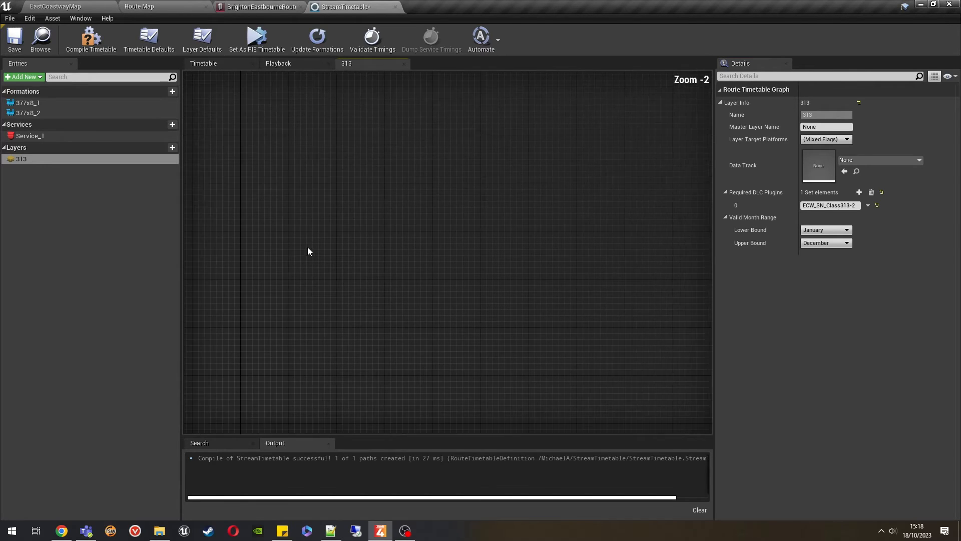
scroll(320, 254, up, 2)
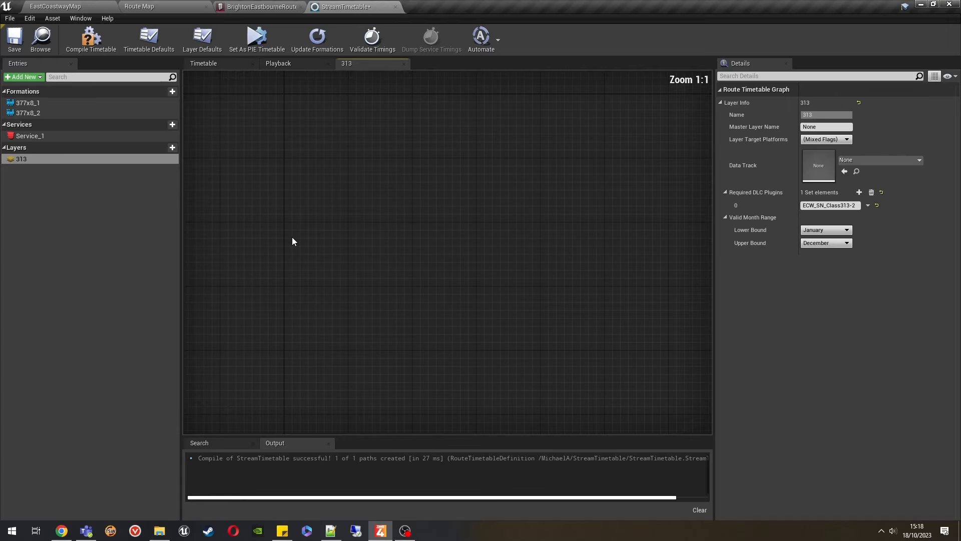
right_click(293, 237)
click(316, 299)
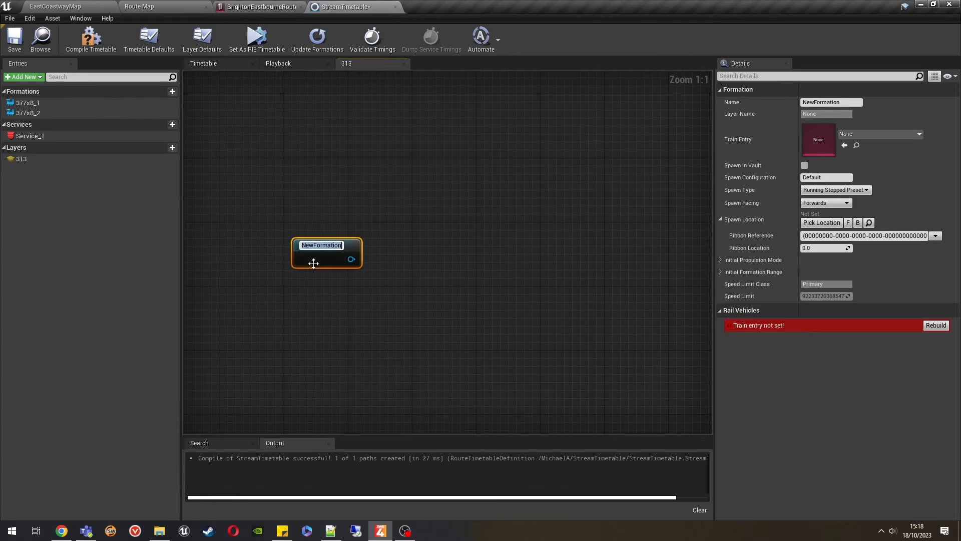
drag(311, 255, 303, 240)
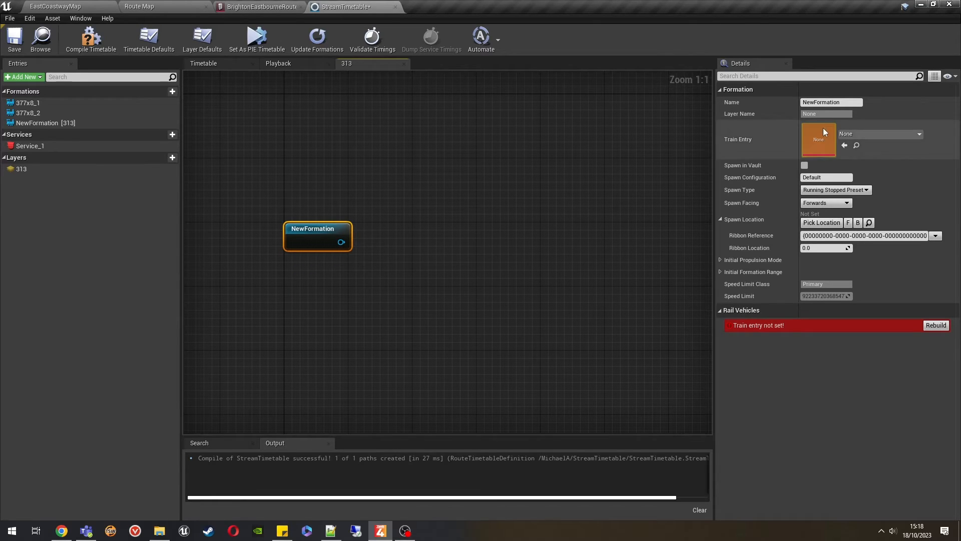
click(801, 102)
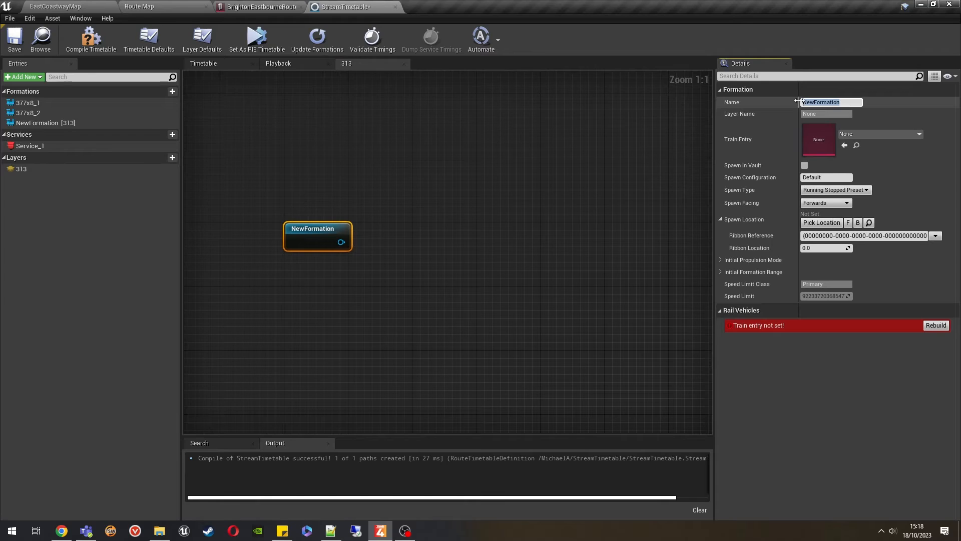
text(2)
text(13)
text(_1)
key(Return)
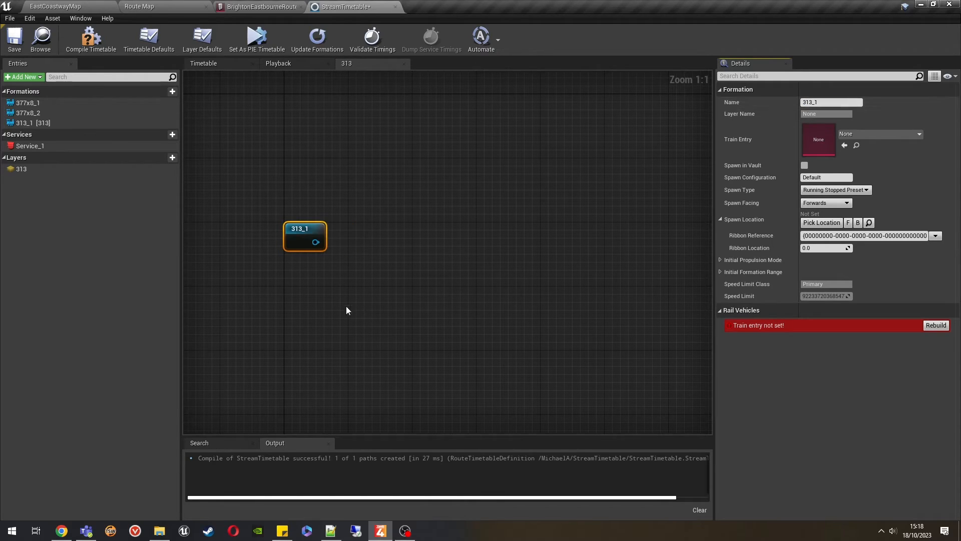
- Pick 313_1's spawn location on the route map at Lewes Platform 4 and open the formation's train entry choices
click(820, 223)
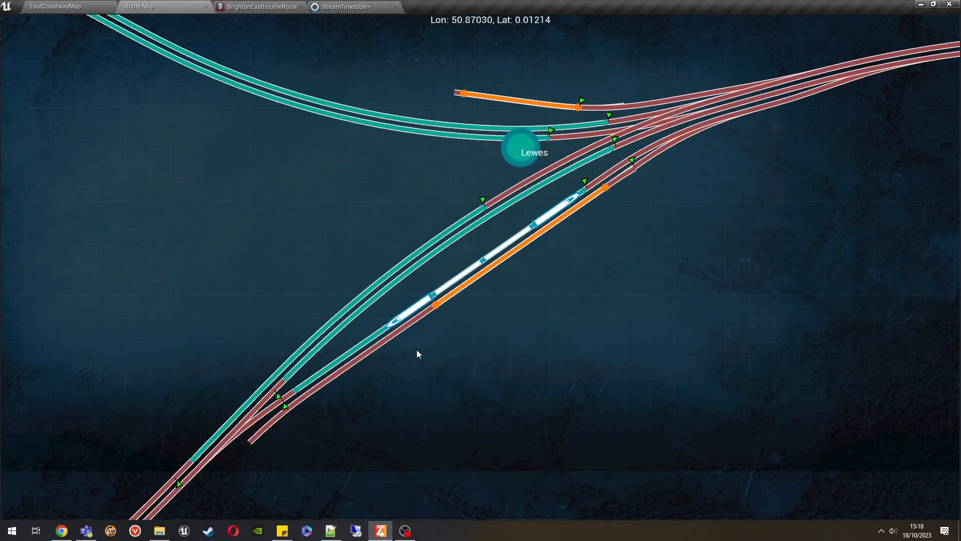
scroll(417, 350, down, 8)
right_drag(390, 400, 536, 302)
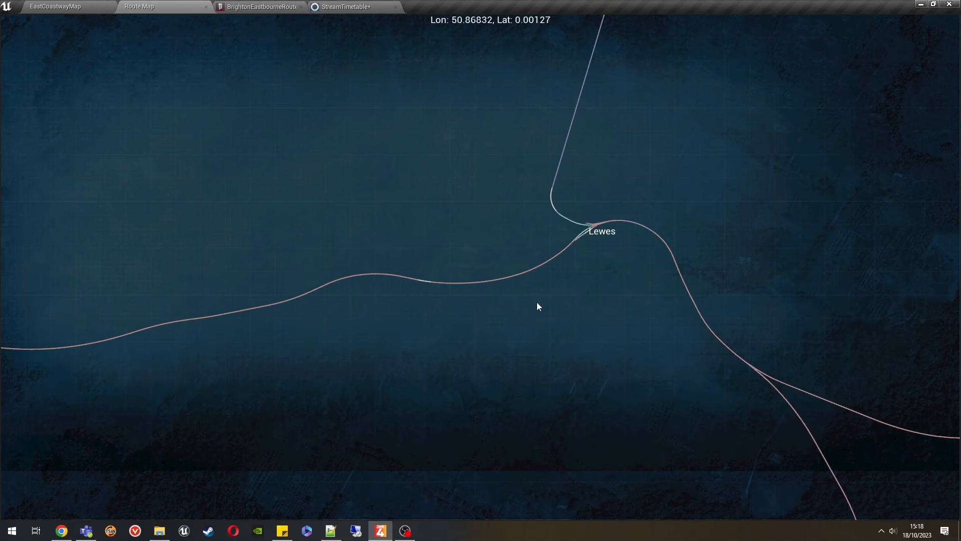
scroll(593, 230, up, 6)
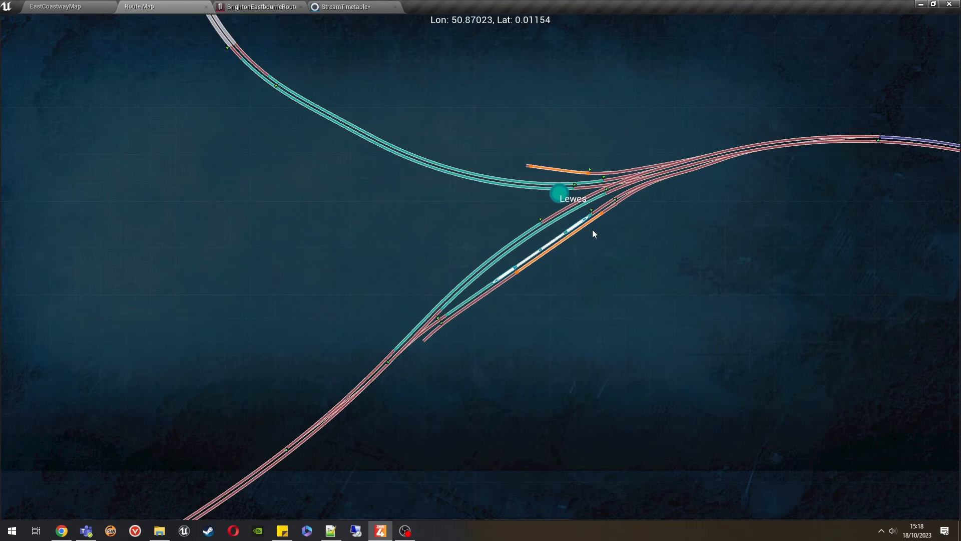
scroll(592, 230, up, 1)
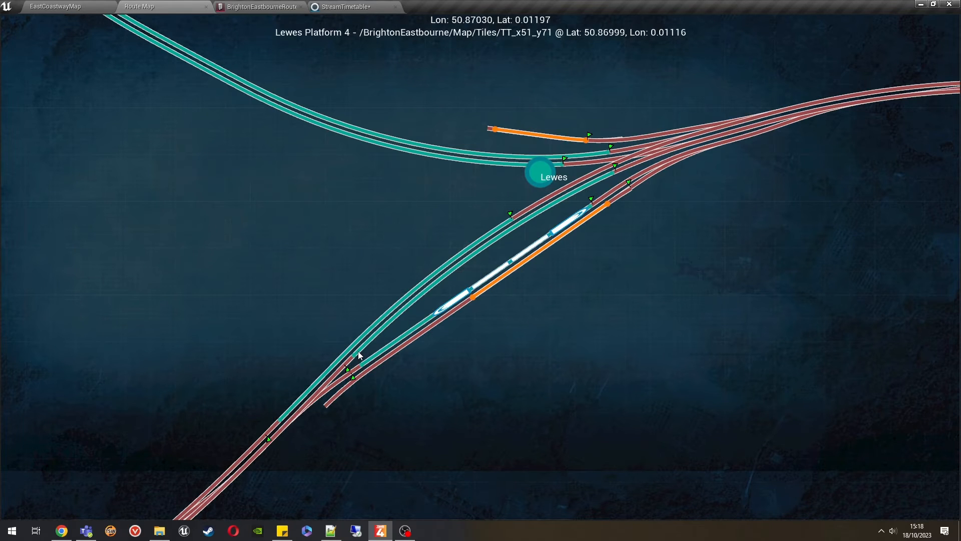
click(335, 7)
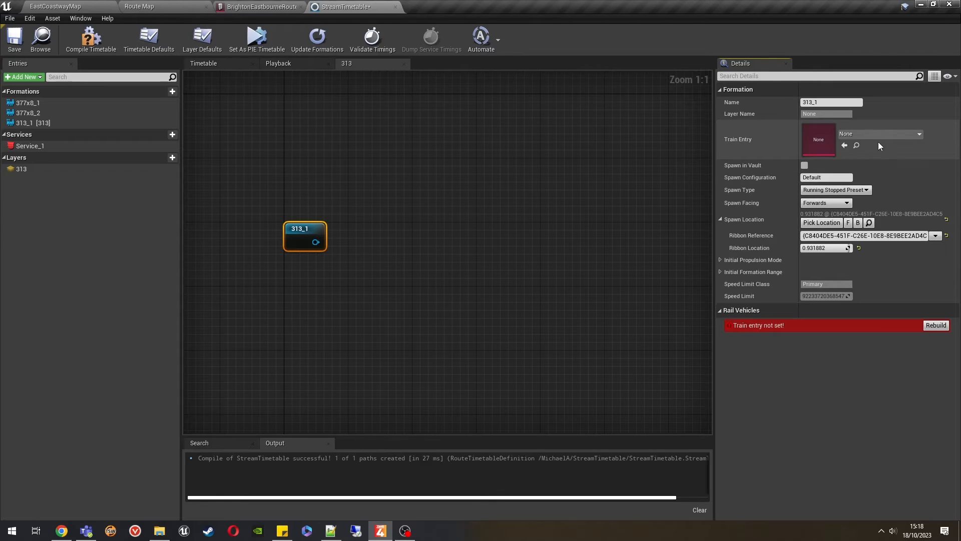
click(865, 135)
click(570, 173)
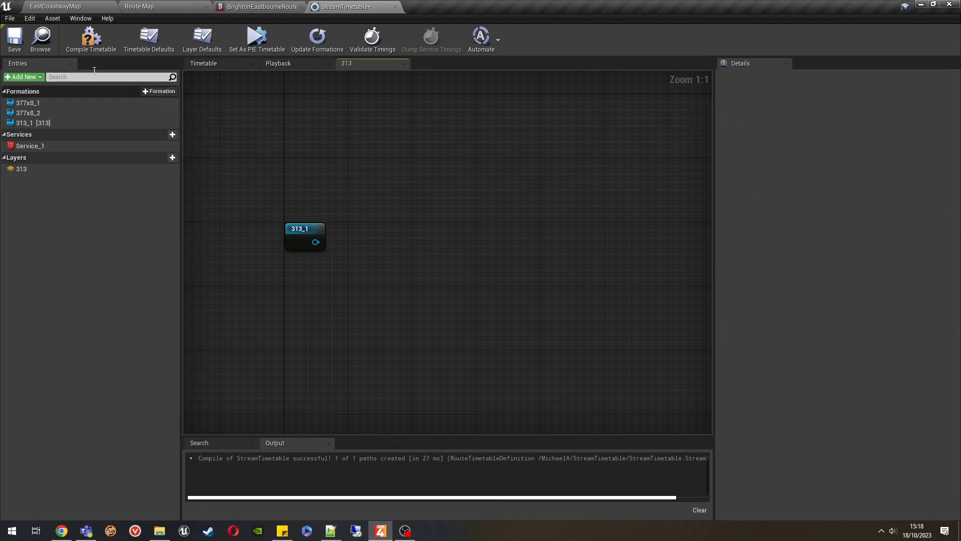
- Look through the project's content folders in the level editor and open the ECW_SN_Class313-2 content
click(70, 7)
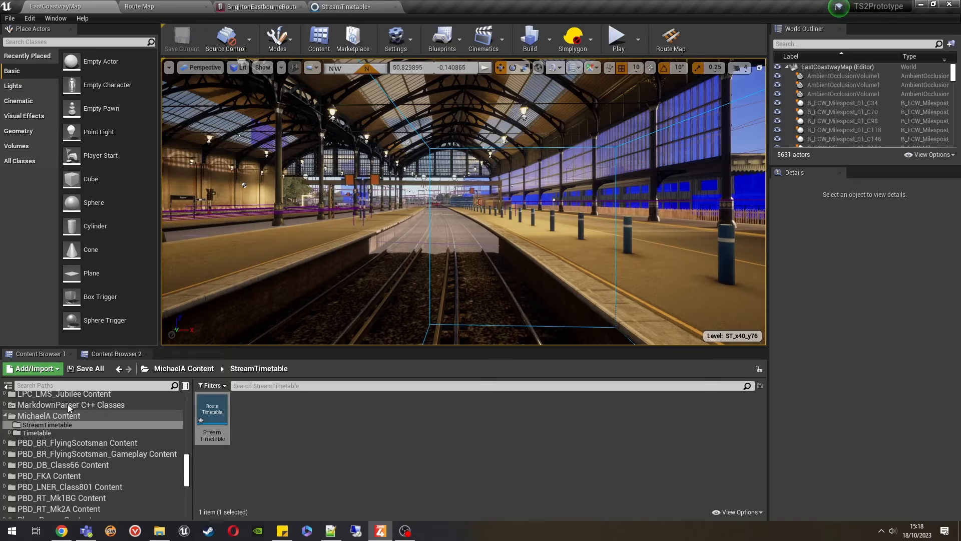
scroll(67, 477, up, 4)
scroll(67, 477, up, 5)
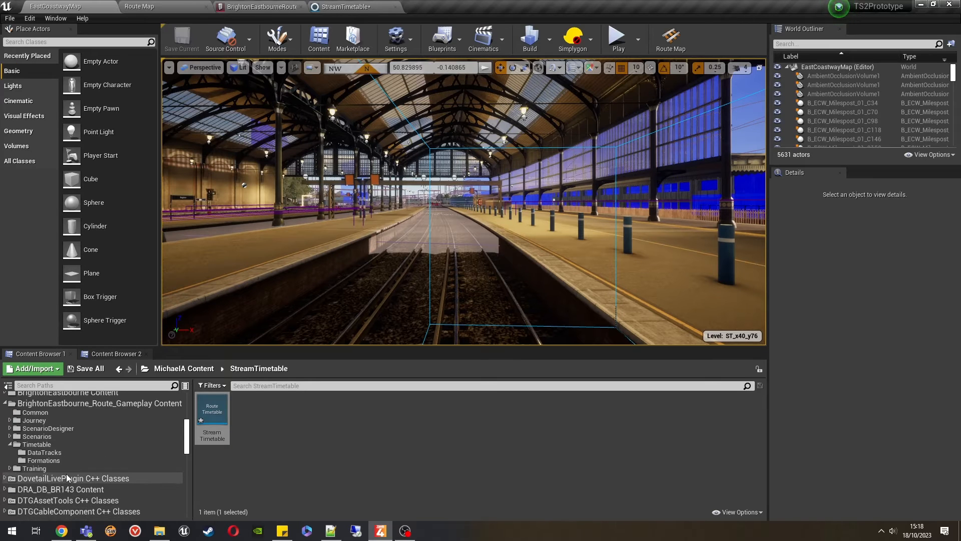
scroll(66, 474, down, 8)
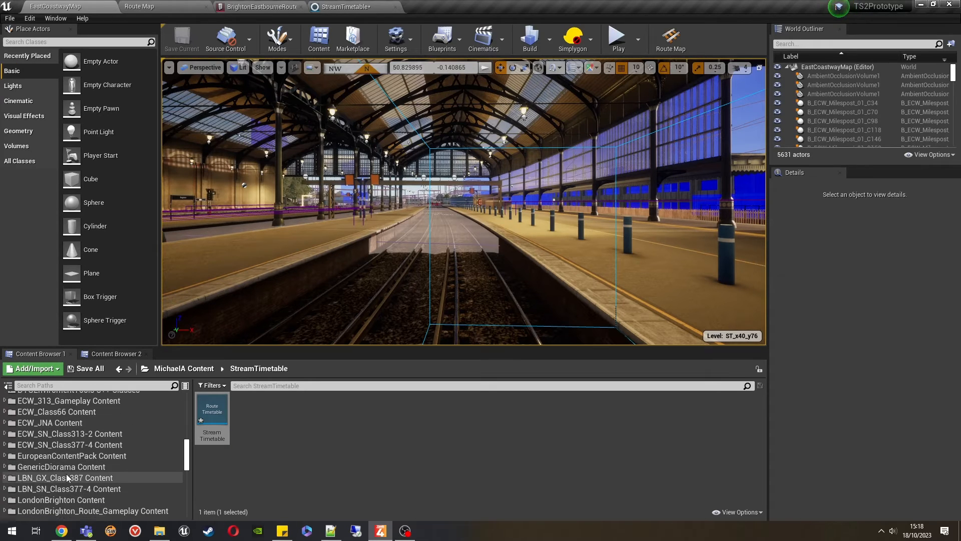
scroll(66, 473, down, 3)
scroll(66, 473, up, 8)
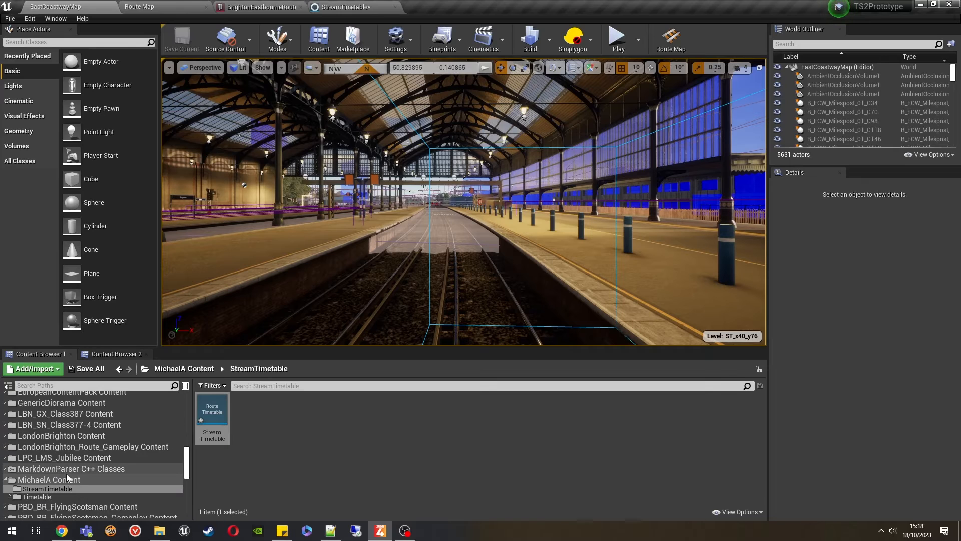
scroll(66, 475, up, 8)
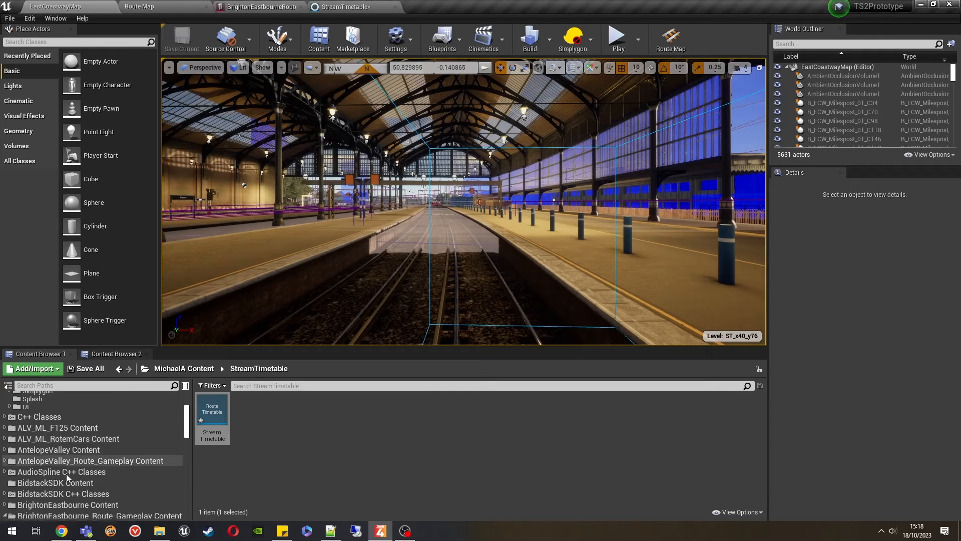
scroll(67, 477, down, 5)
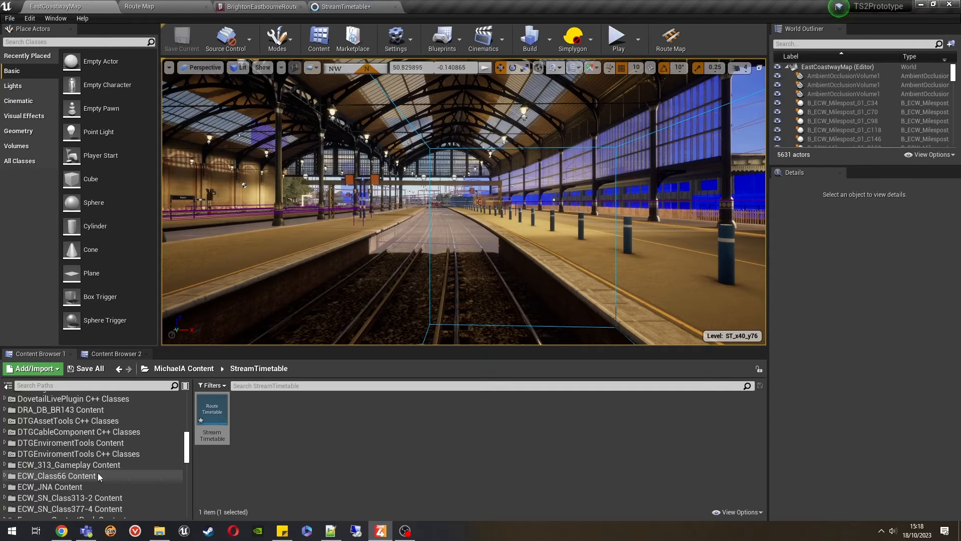
scroll(99, 476, down, 1)
click(101, 483)
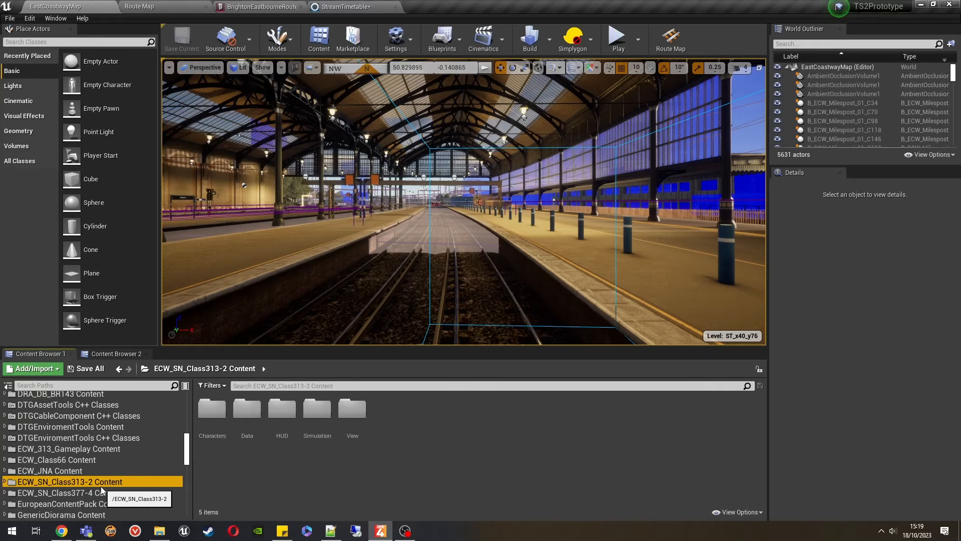
- Open the Formations folder within the Timetable content of ECW_313_Gameplay
scroll(101, 489, up, 3)
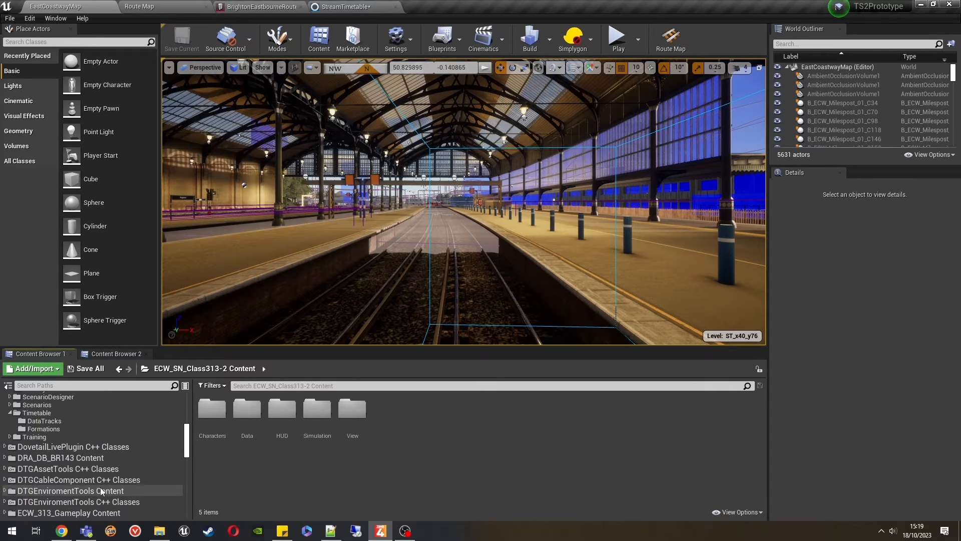
scroll(100, 487, down, 1)
click(97, 480)
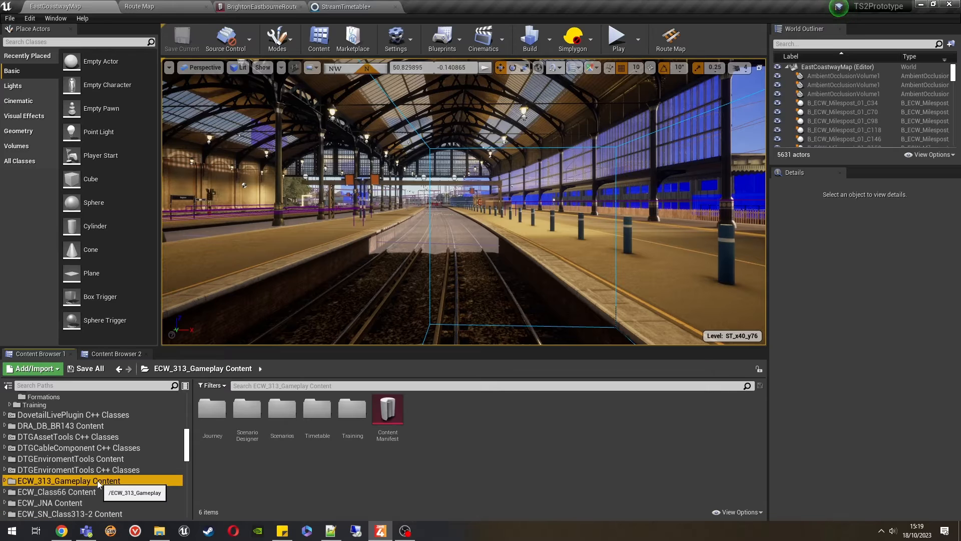
double_click(318, 413)
click(248, 435)
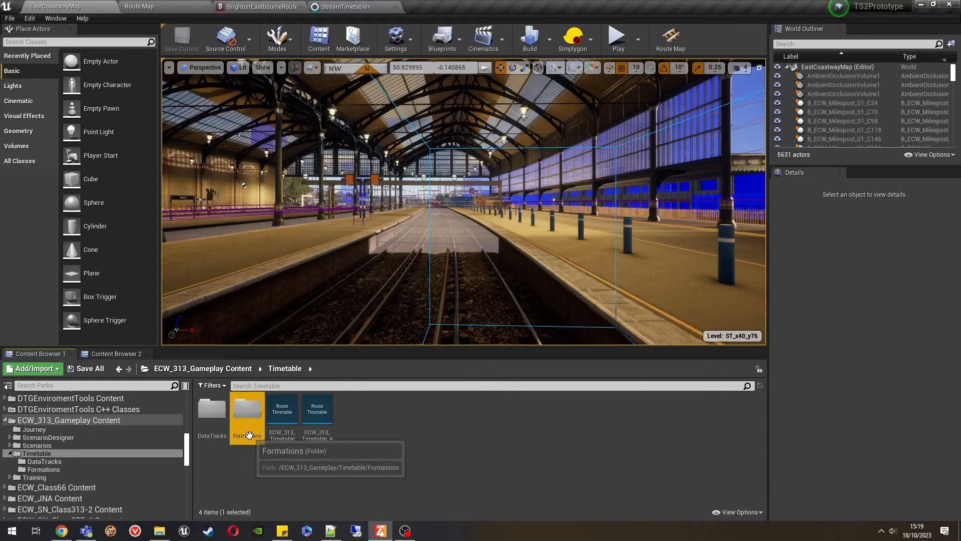
double_click(249, 435)
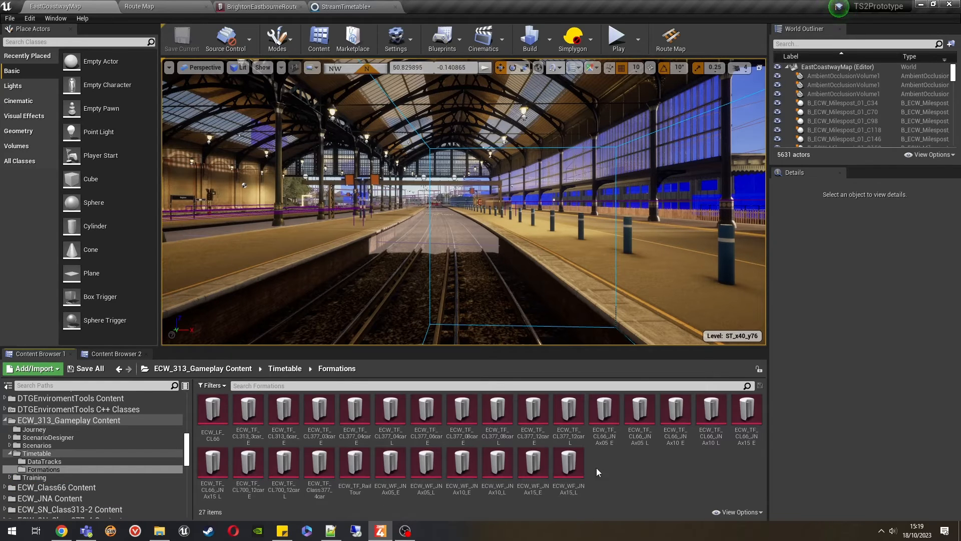
- Assign the ECW_TF_CL313_3car_E formation asset as the train entry of 313_1
drag(248, 416, 305, 233)
click(305, 233)
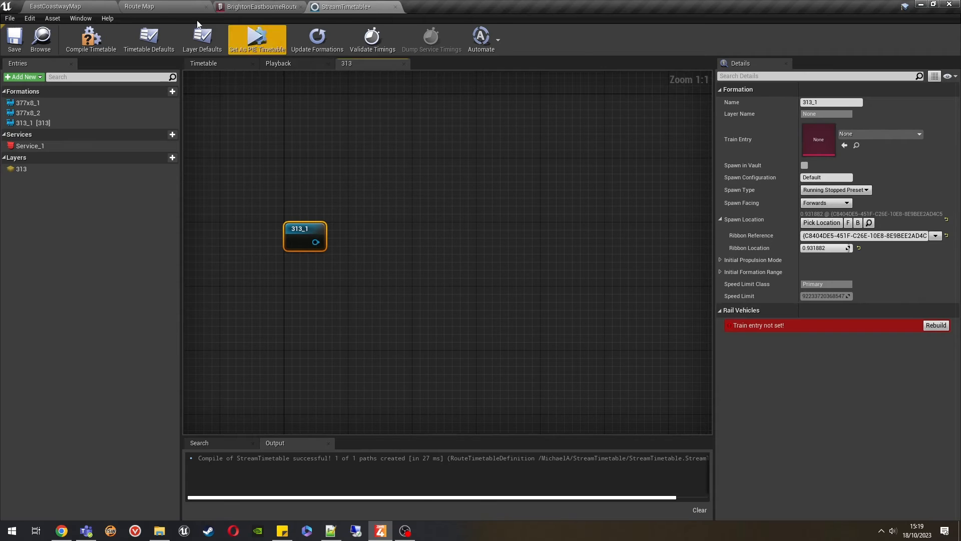
click(85, 5)
drag(248, 415, 809, 142)
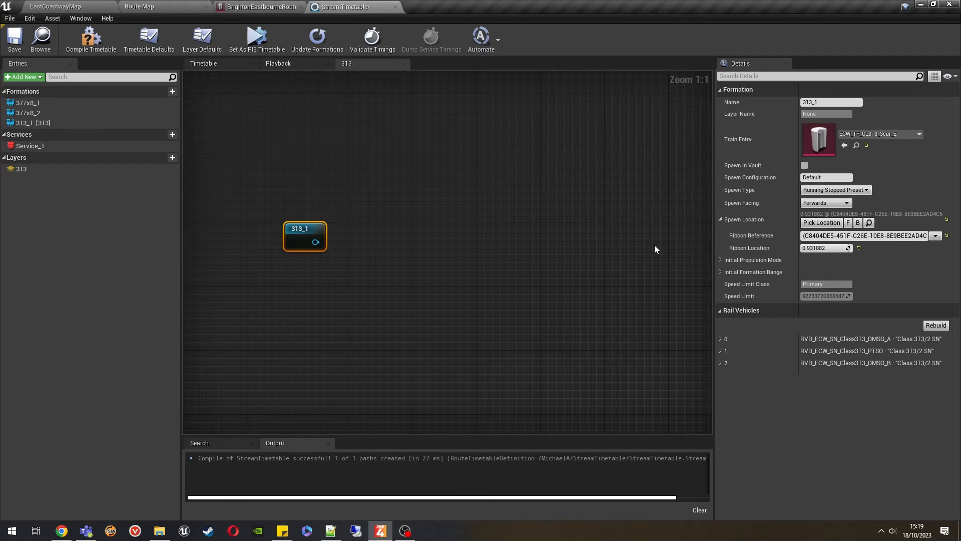
- Re-pick 313_1's spawn location on the route map at the south-western end of Lewes Platform 4
click(821, 222)
click(177, 4)
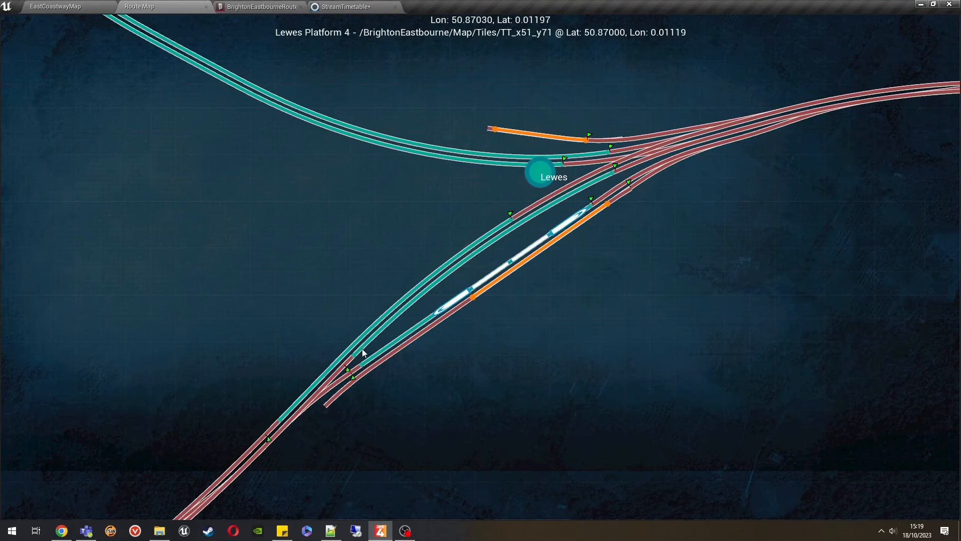
click(340, 4)
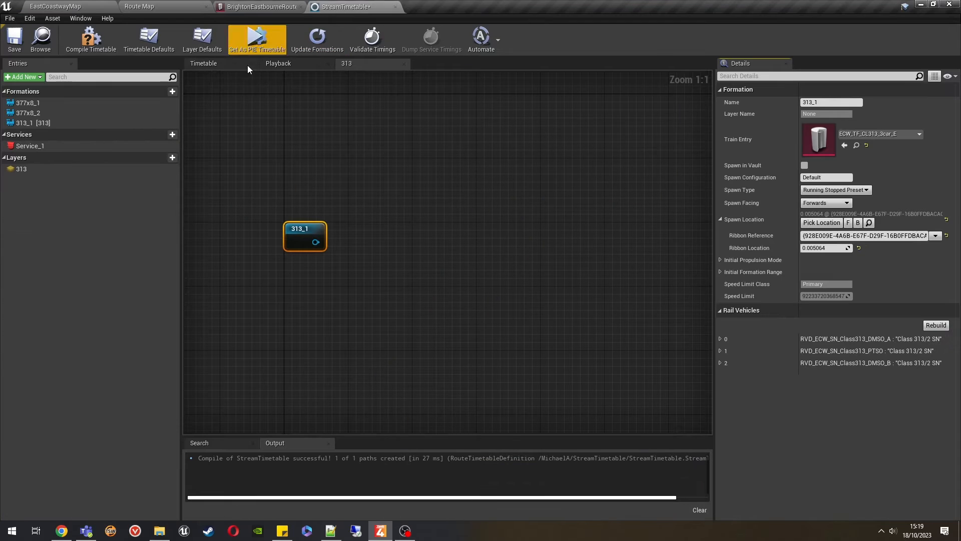
- Compile and save the timetable, and check 313_1's placement at Lewes on the route map
click(103, 38)
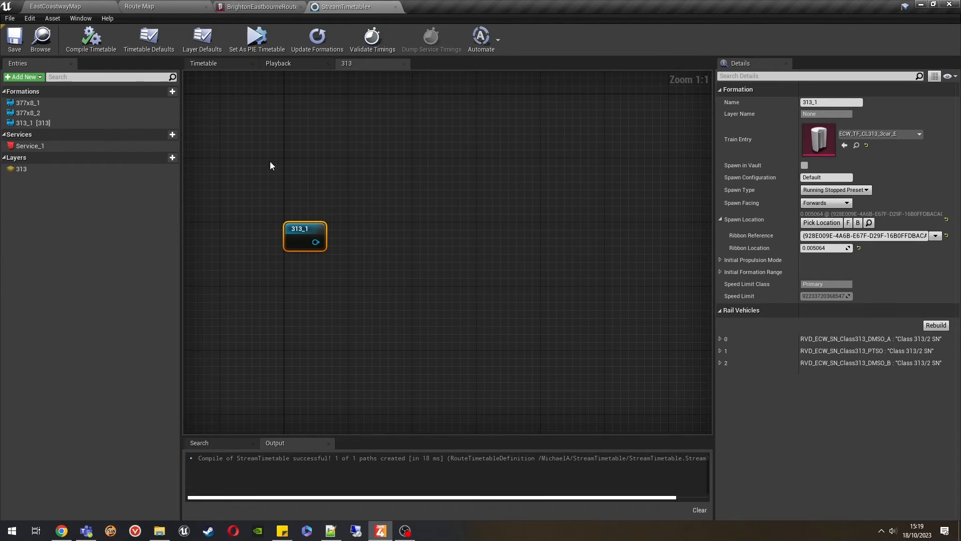
click(16, 41)
click(143, 7)
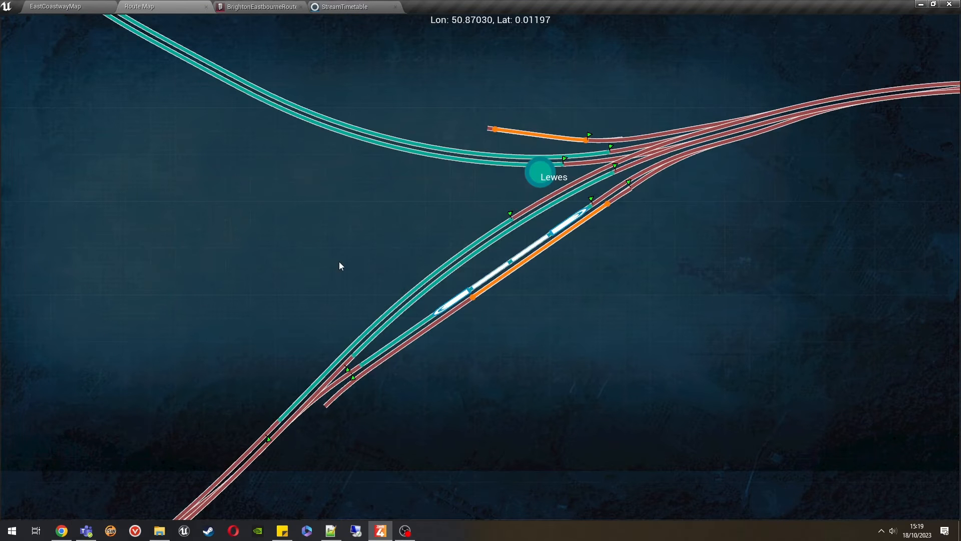
mouse_move(357, 356)
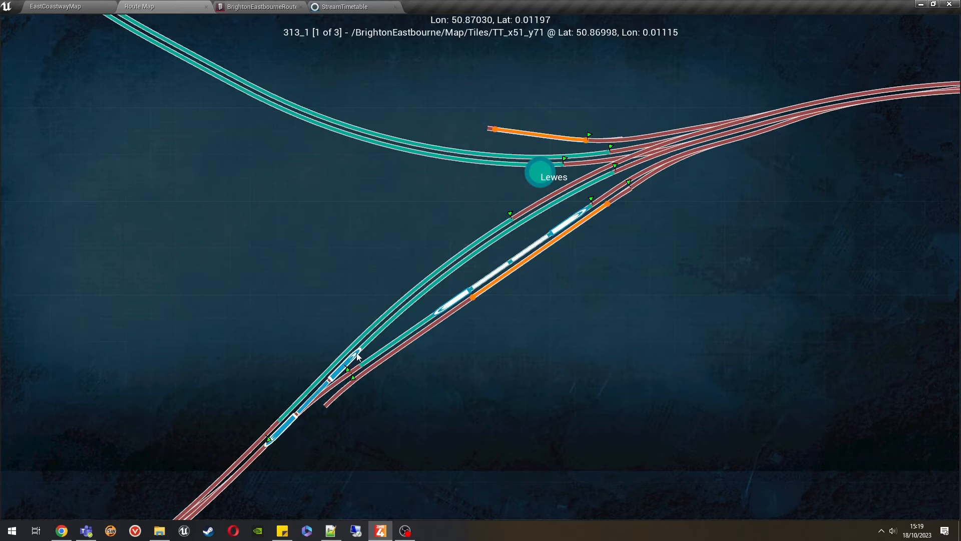
- Set the spawn facing of 313_1 to Backwards
click(351, 7)
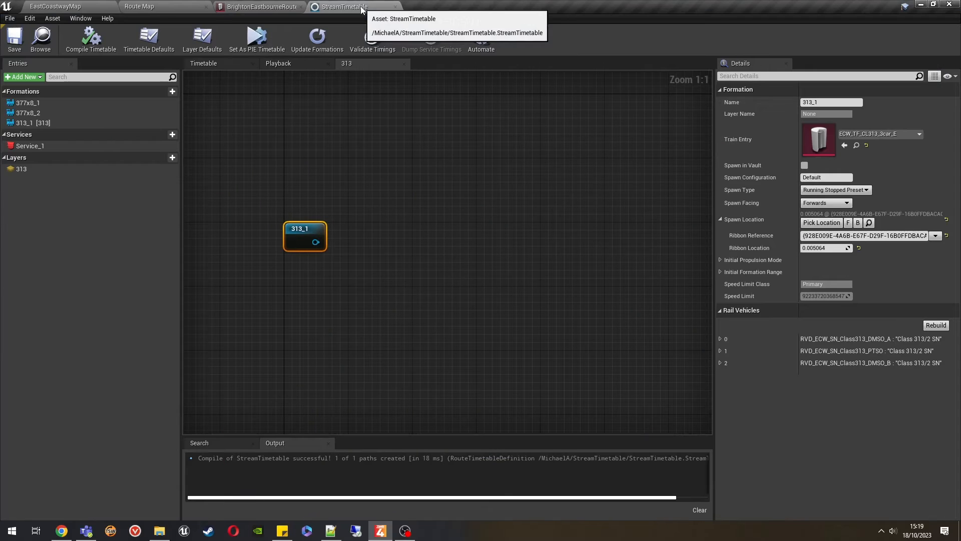
click(826, 202)
click(822, 219)
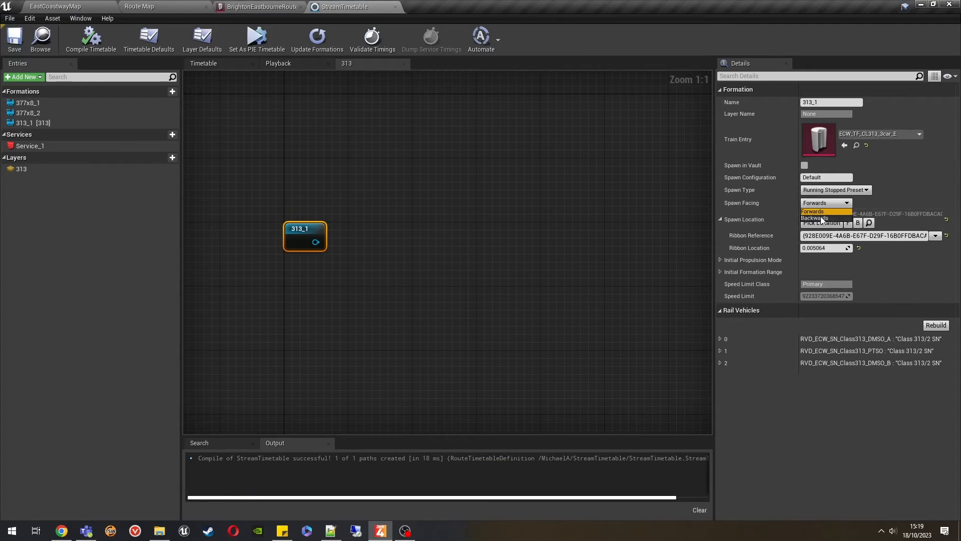
click(190, 5)
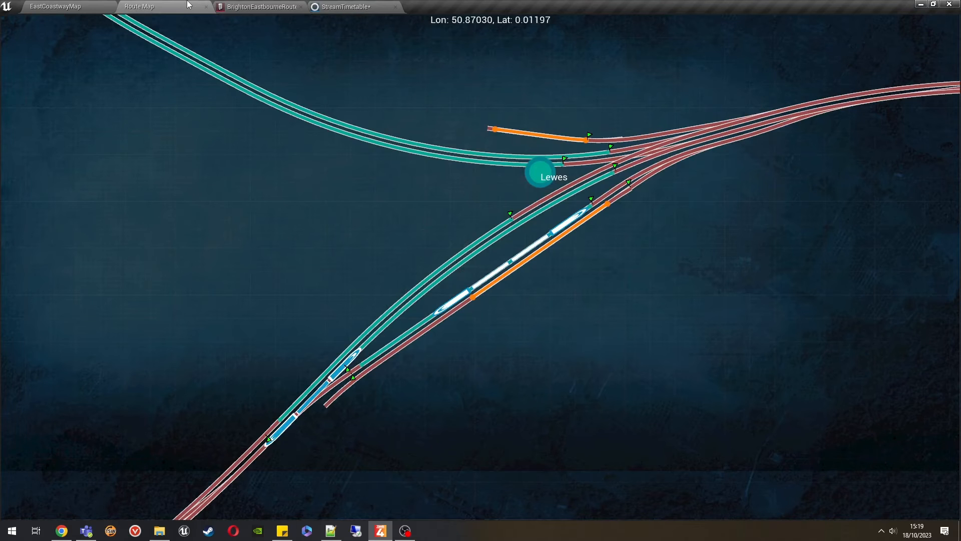
click(350, 7)
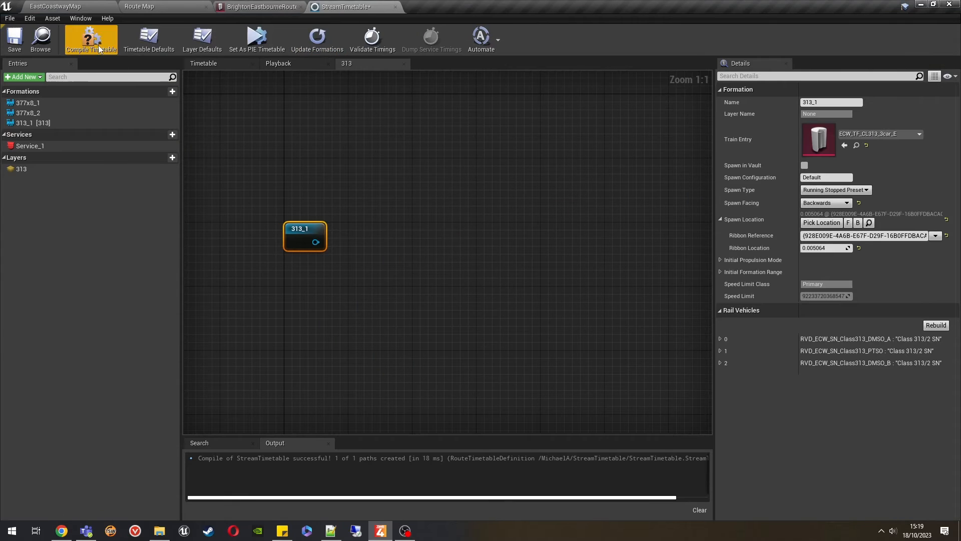
- Recompile and save the timetable with the new facing, and review 313_1's position at Lewes on the route map
click(14, 40)
click(141, 5)
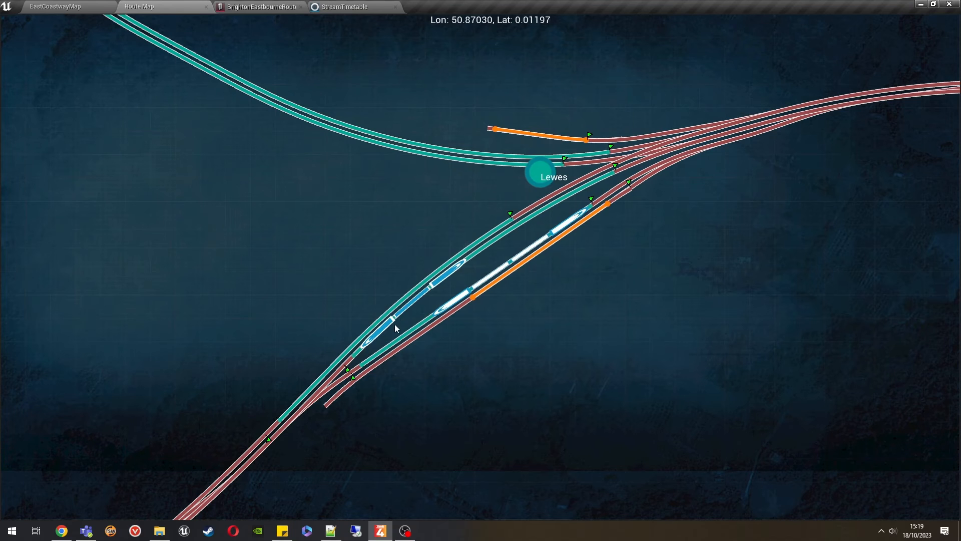
scroll(418, 347, down, 2)
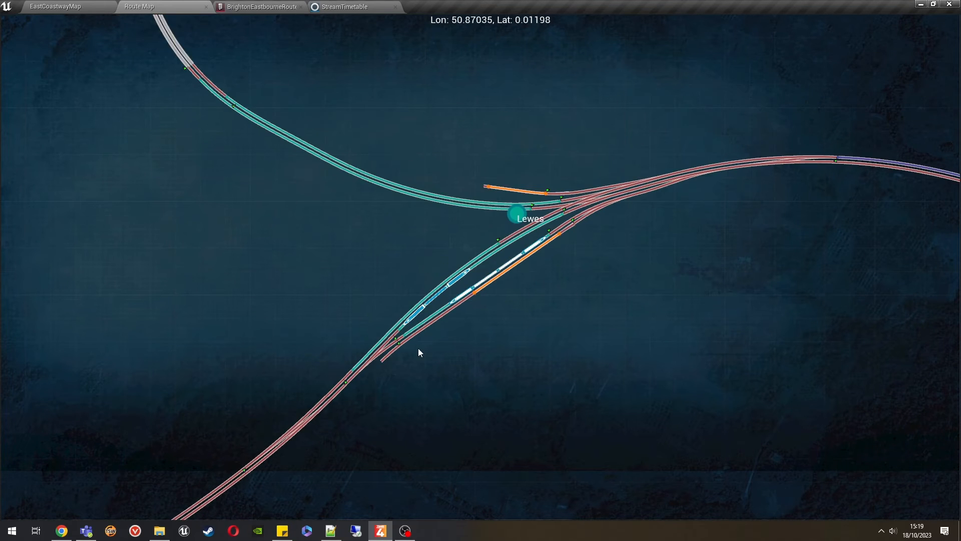
- Add a service node fed by the 313_1 formation and name it 313_Service_1
click(345, 8)
drag(315, 242, 374, 239)
click(401, 278)
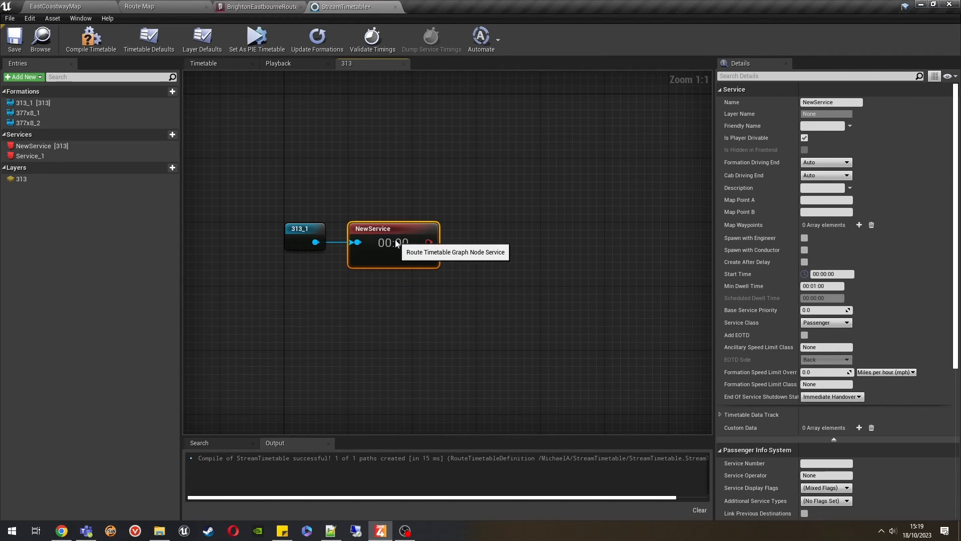
click(837, 102)
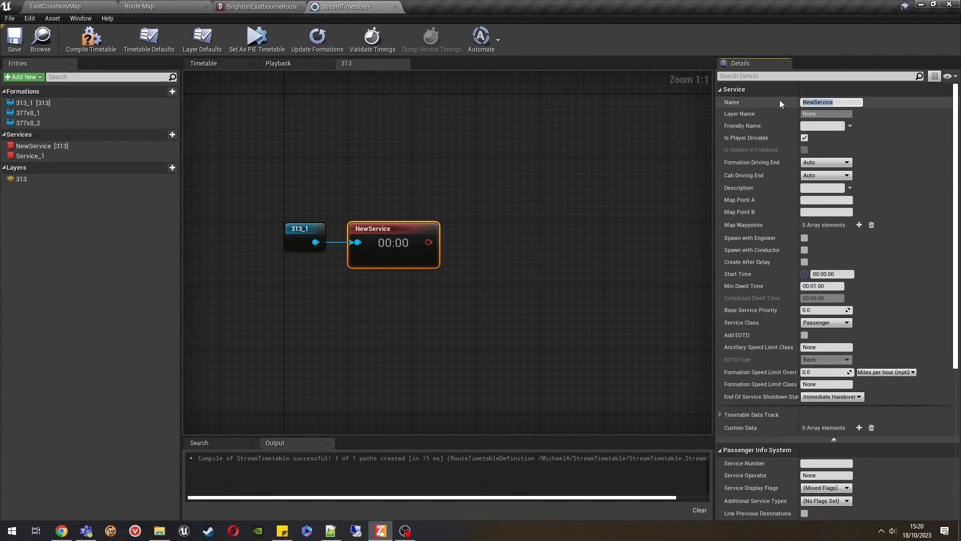
text(313_service_1)
key(BackSpace)
text(S)
key(Return)
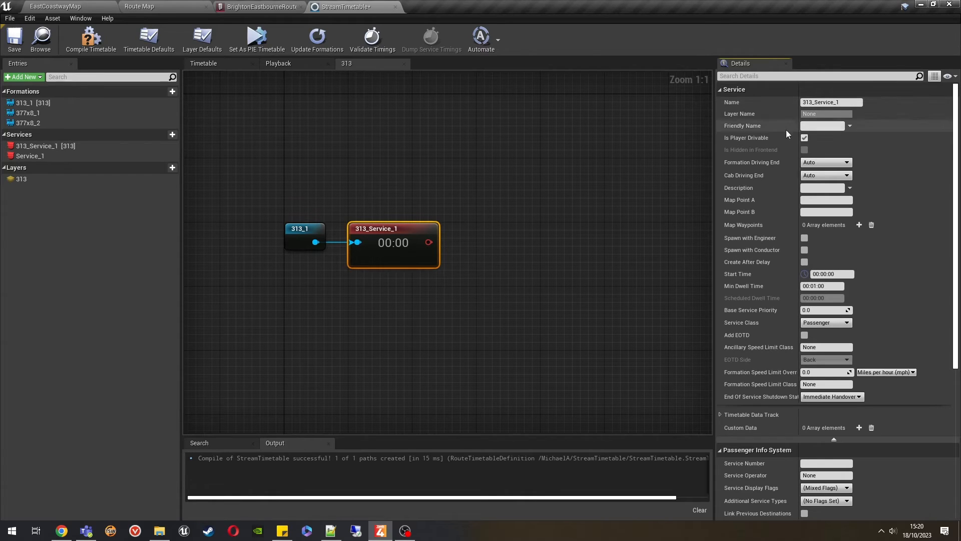
- Give 313_Service_1 the friendly name "313 Lewes-Brighton" and the description "Drive this service from Lewes to Brighton"
click(812, 126)
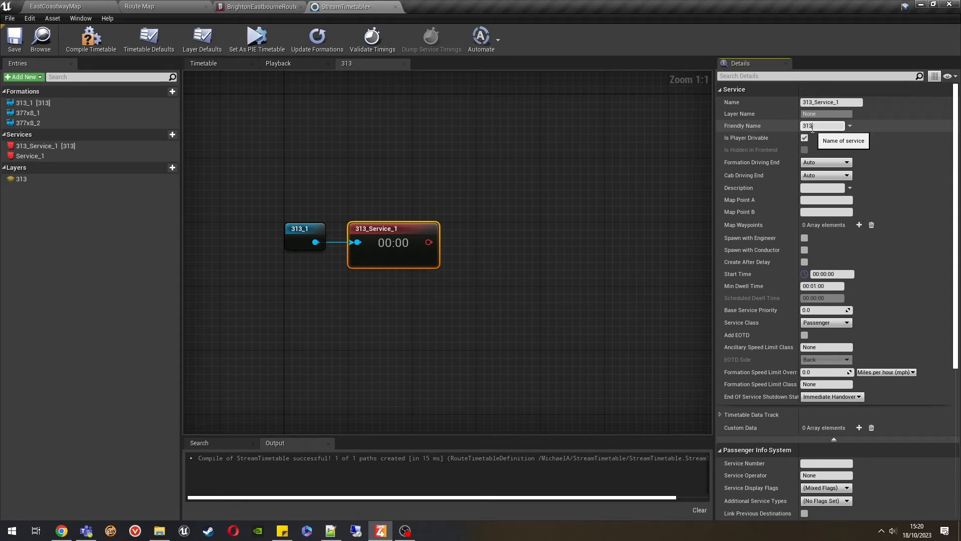
text(313 Lewes-Brighton)
key(Return)
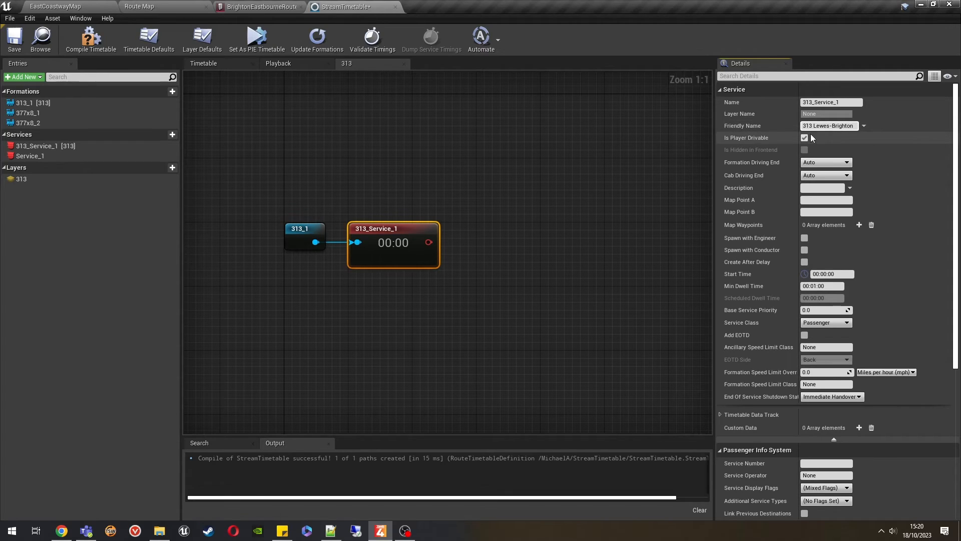
click(817, 186)
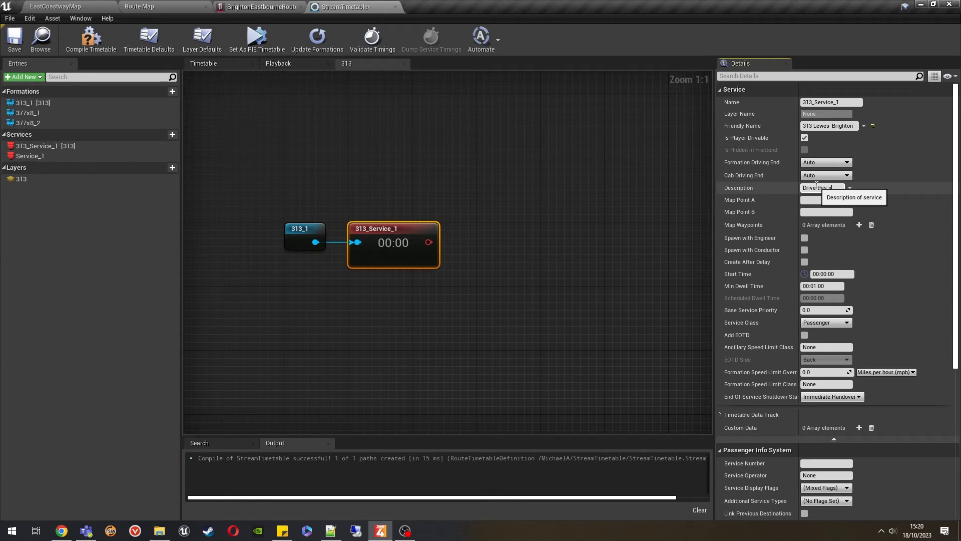
text(Drive this service from Lewes to Brighton)
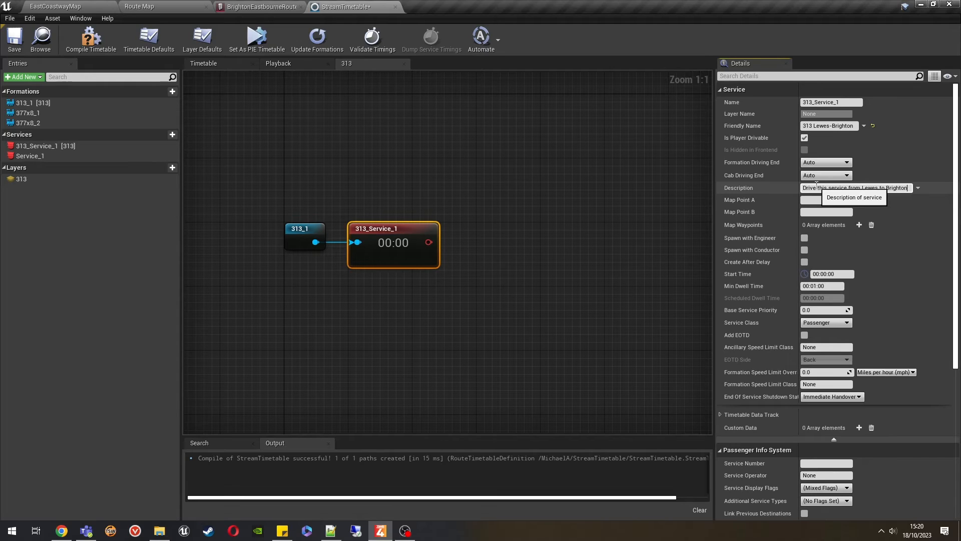
- Set 313_Service_1's map points to Lewes (A) and Brighton (B), and enable Spawn with Engineer and Create After Delay
click(816, 201)
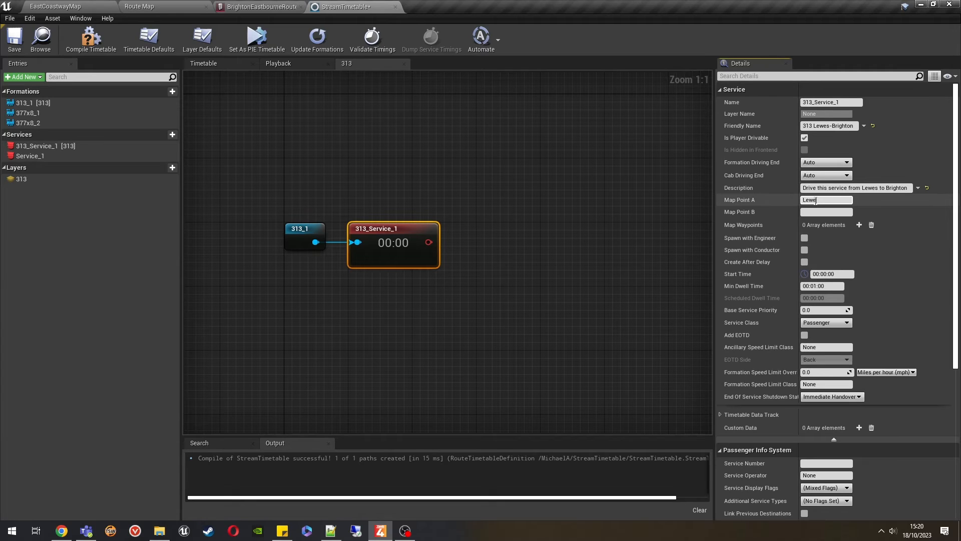
click(819, 211)
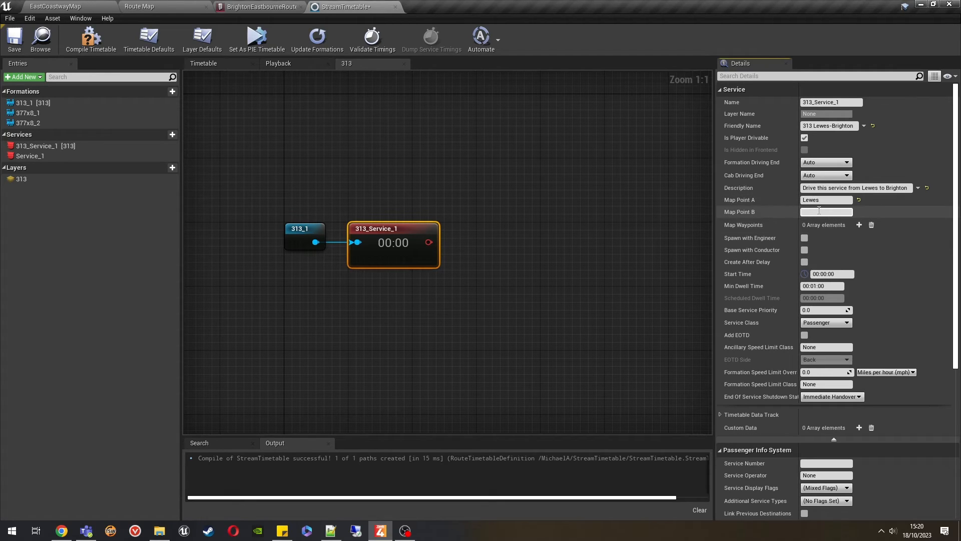
text(Brighton)
click(805, 238)
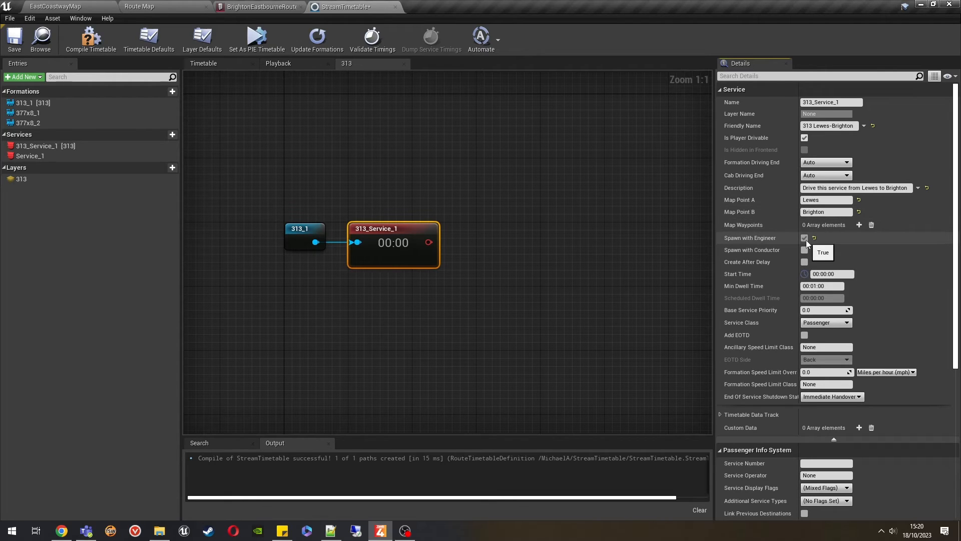
click(803, 261)
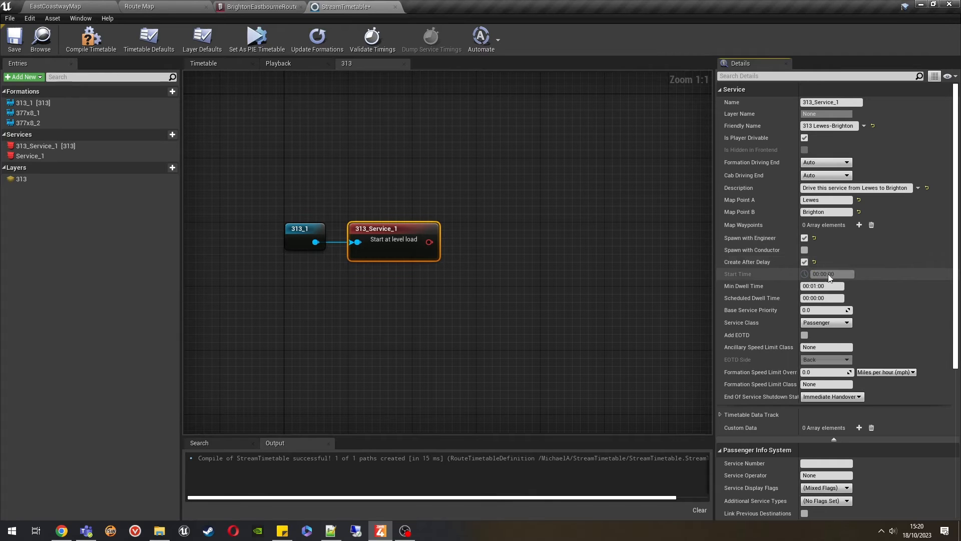
- Disable Create After Delay on 313_Service_1 and set its start time to 06:00:00
click(804, 263)
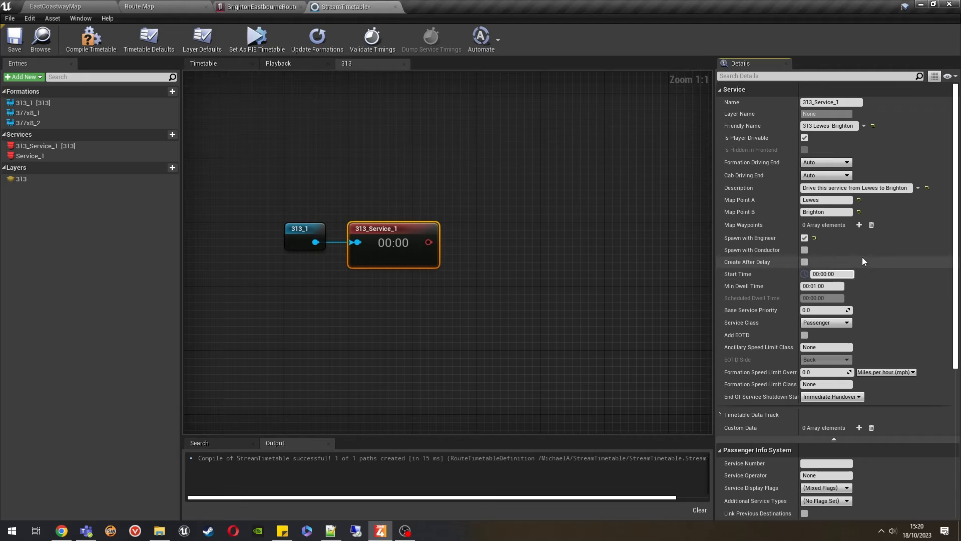
key(BackSpace)
text(6)
key(Return)
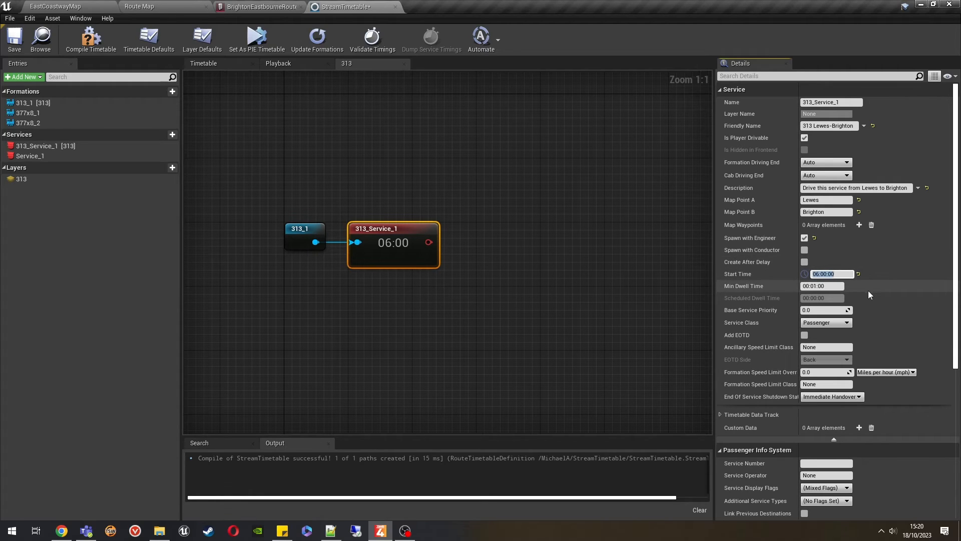
- Set 313_Service_1's service operator to Southern in its passenger information settings
scroll(869, 294, down, 5)
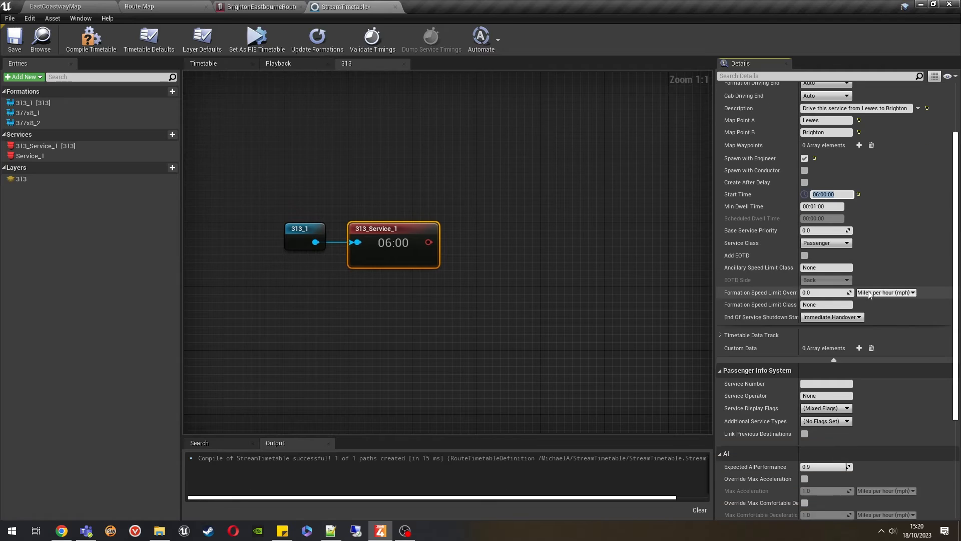
click(828, 364)
text(Souther)
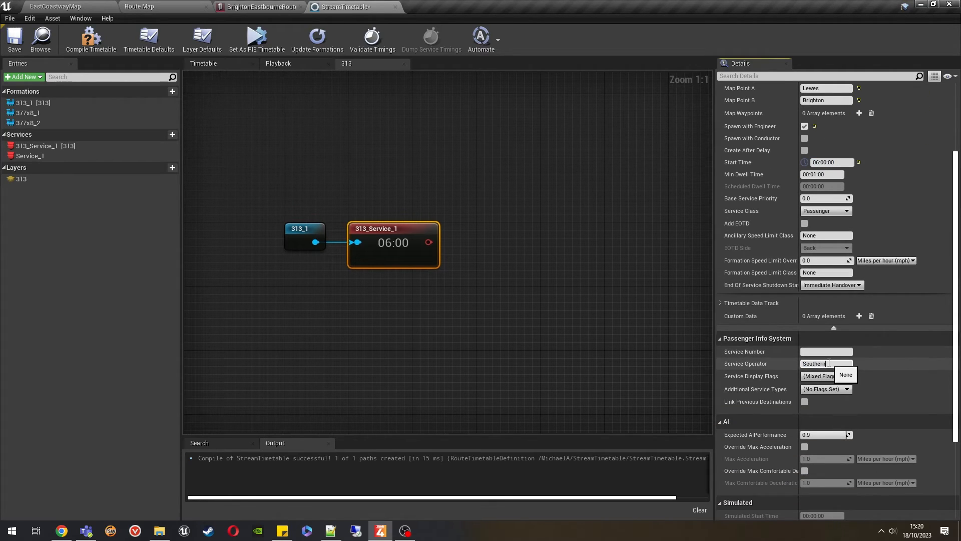
key(Return)
scroll(828, 363, down, 1)
scroll(829, 363, up, 6)
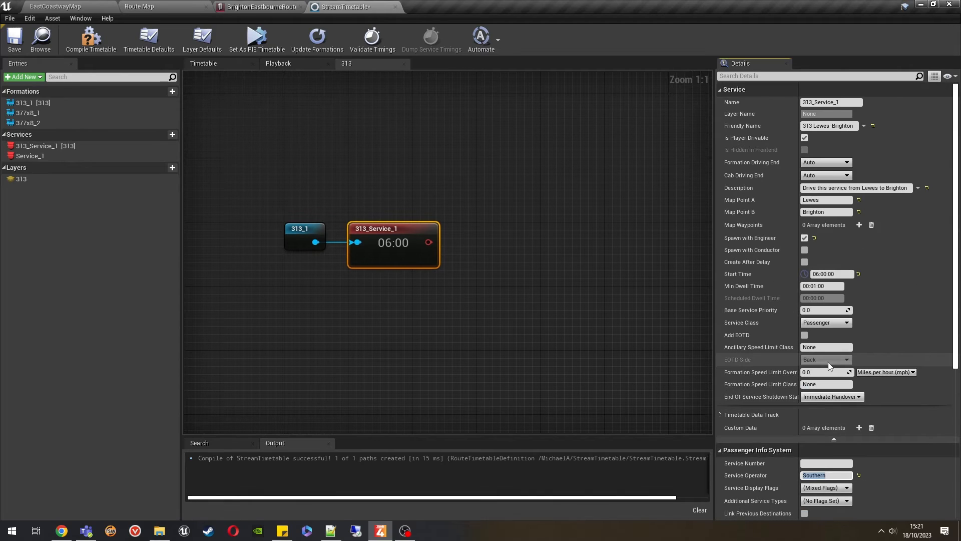
- Add a Go To instruction fed by 313_Service_1 and line it up beside the service node
click(493, 222)
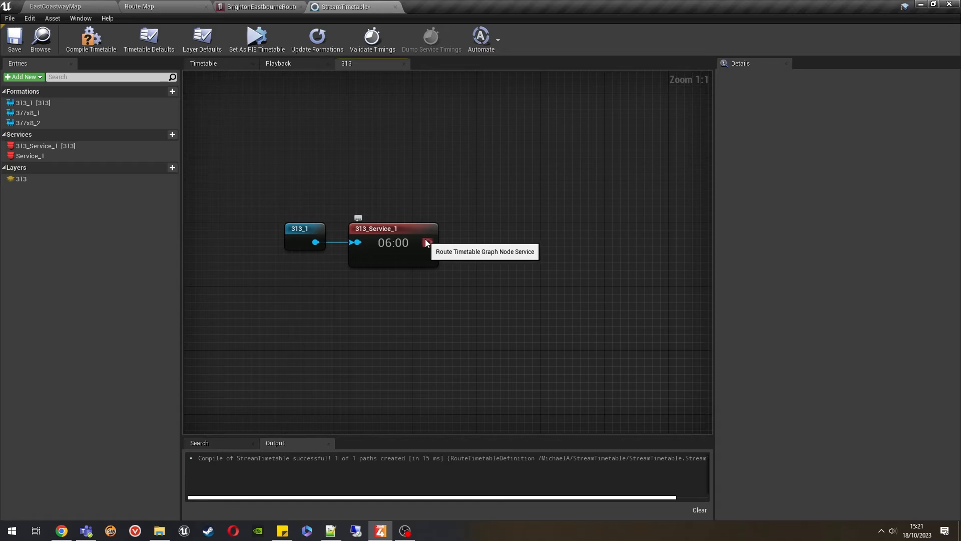
drag(429, 242, 525, 241)
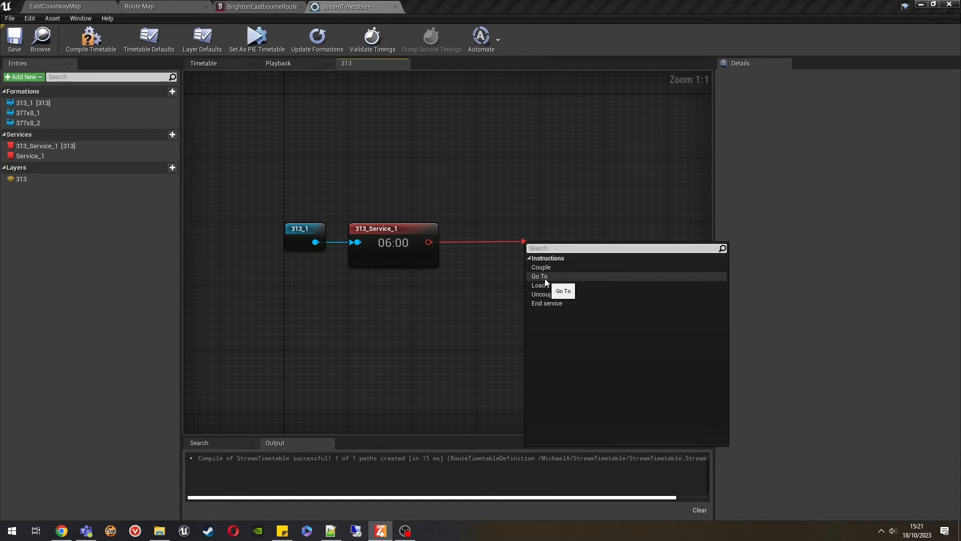
click(545, 278)
click(569, 199)
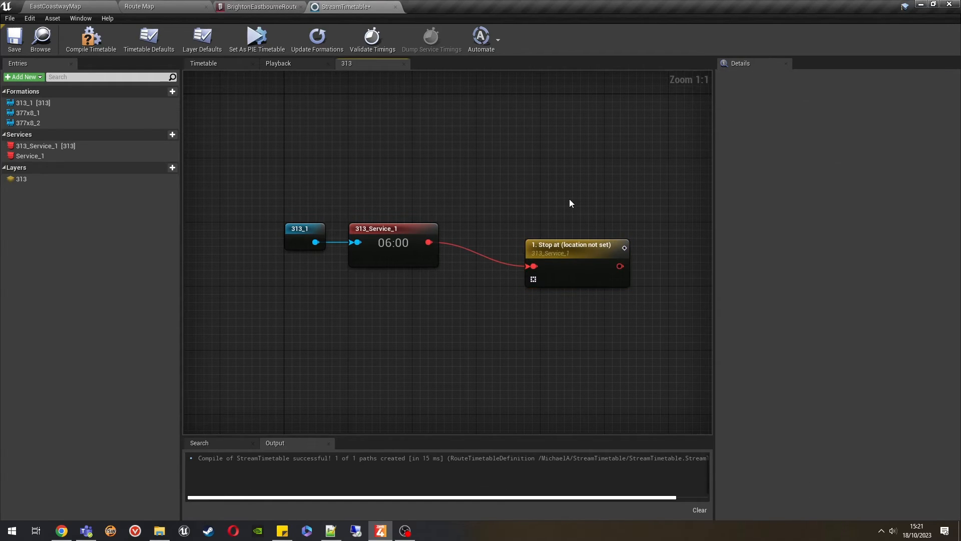
drag(565, 264, 515, 239)
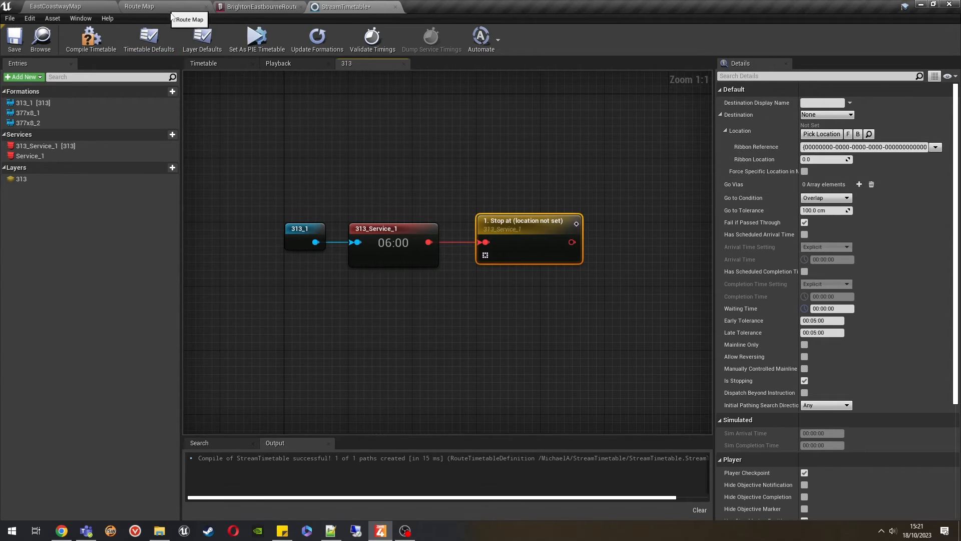
- Check Brighton's platforms on the route map and set the Go To instruction's destination to Brighton Platform 8
click(814, 115)
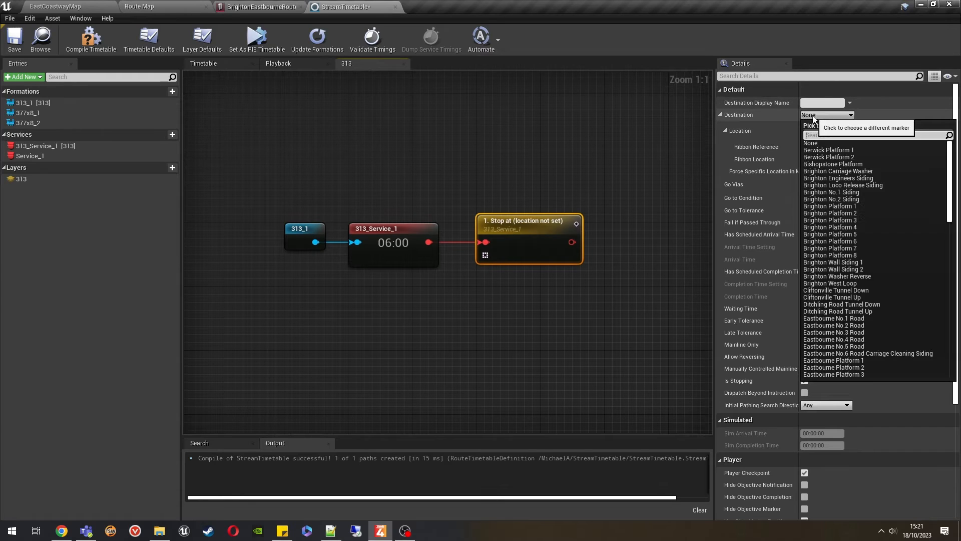
text(brigh)
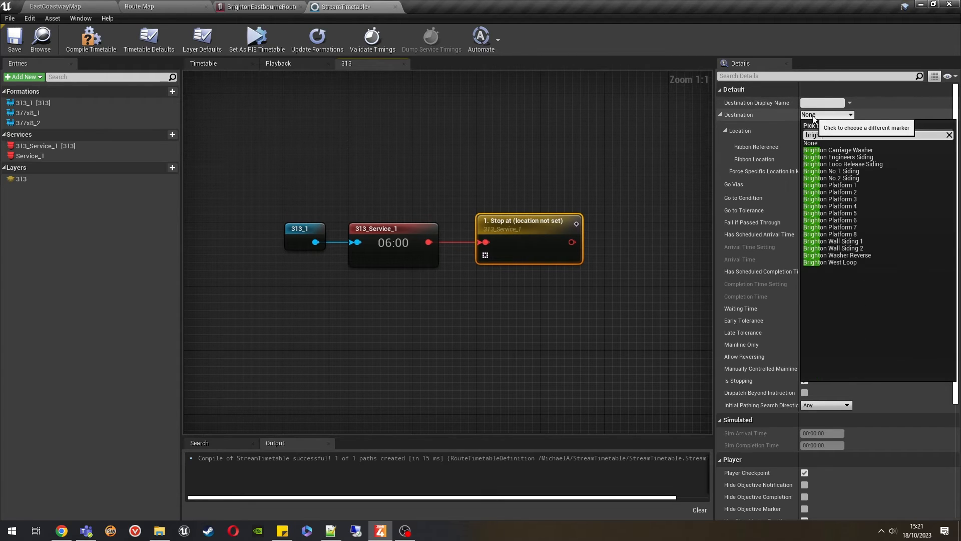
click(155, 4)
drag(181, 290, 431, 188)
scroll(431, 187, down, 4)
scroll(432, 189, down, 3)
drag(270, 361, 771, 181)
scroll(320, 367, down, 5)
drag(219, 391, 897, 239)
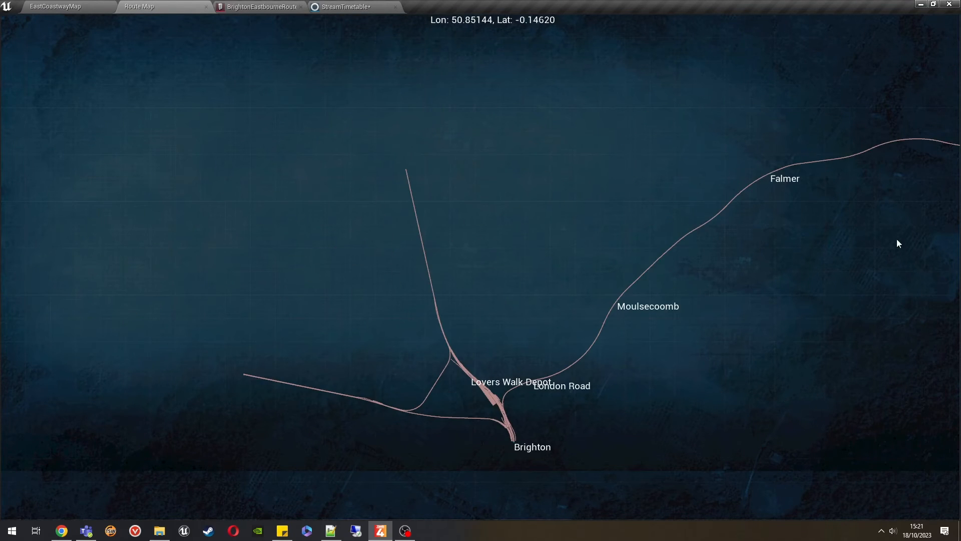
scroll(490, 440, up, 6)
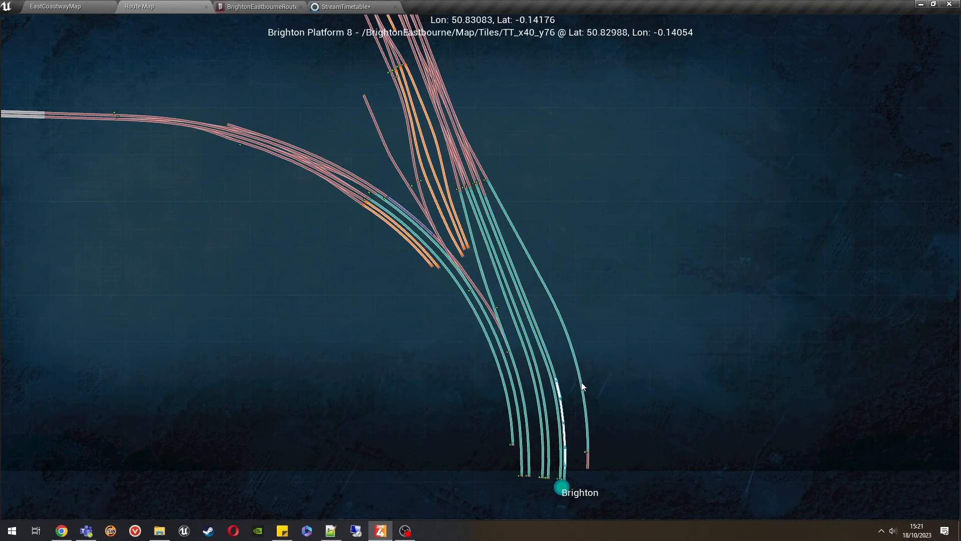
click(345, 7)
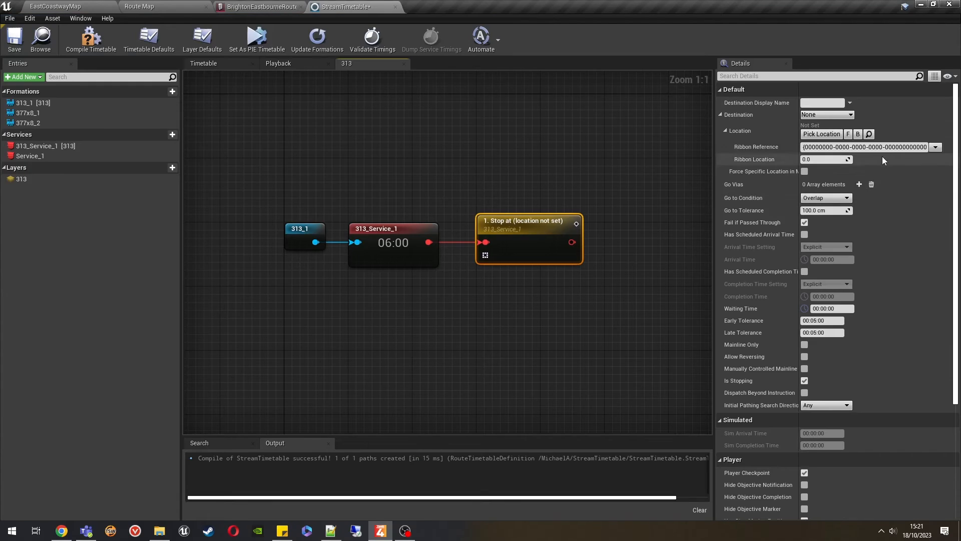
click(828, 116)
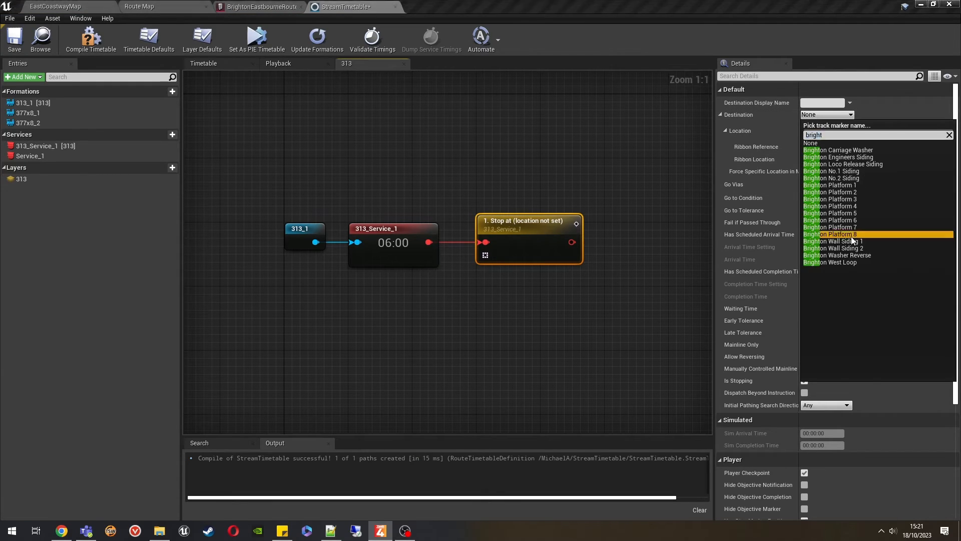
click(830, 233)
right_drag(496, 312, 398, 307)
drag(472, 247, 552, 244)
click(575, 283)
drag(609, 268, 563, 246)
click(566, 322)
click(567, 231)
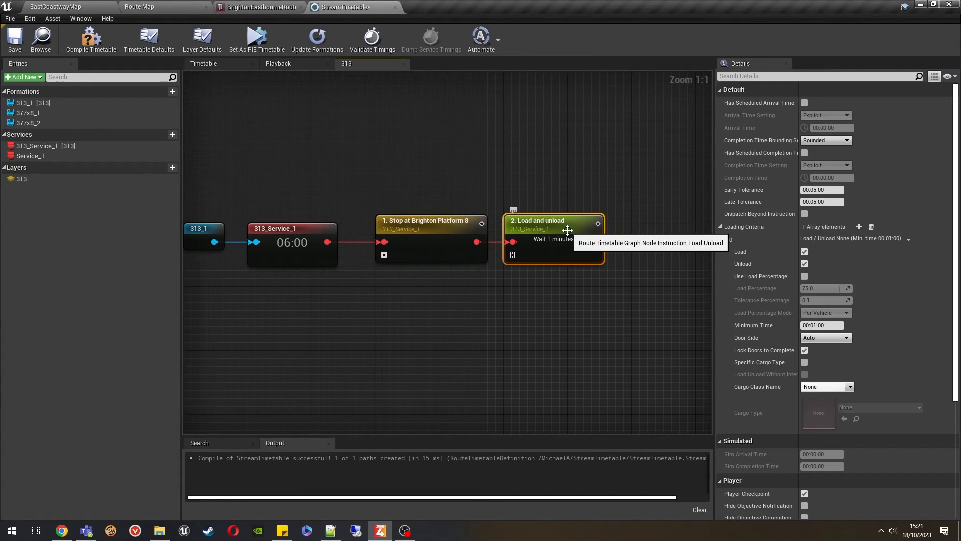
key(Delete)
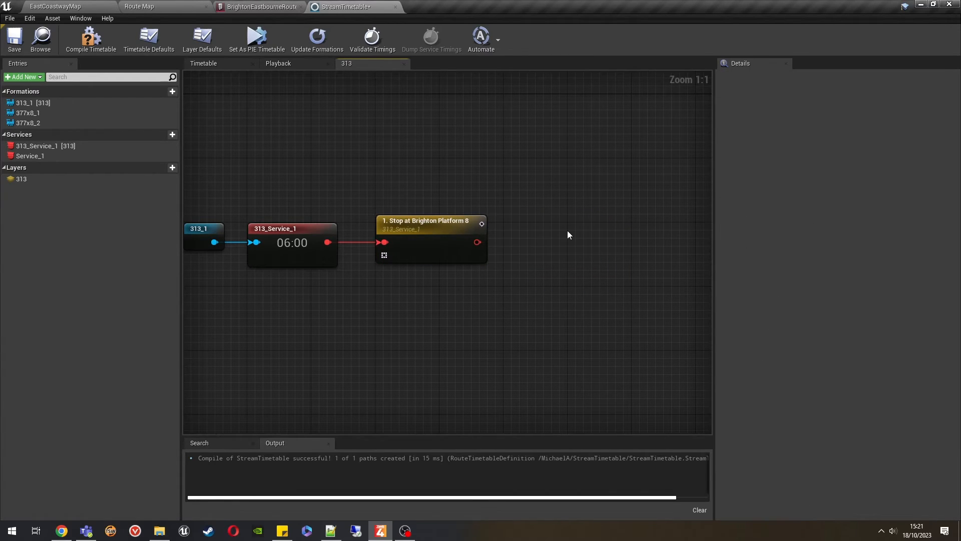
- Copy the Load and unload node after London Road from the main timetable into the 313 layer, linked after the Brighton Platform 8 stop
click(227, 64)
right_drag(512, 206, 344, 246)
click(513, 206)
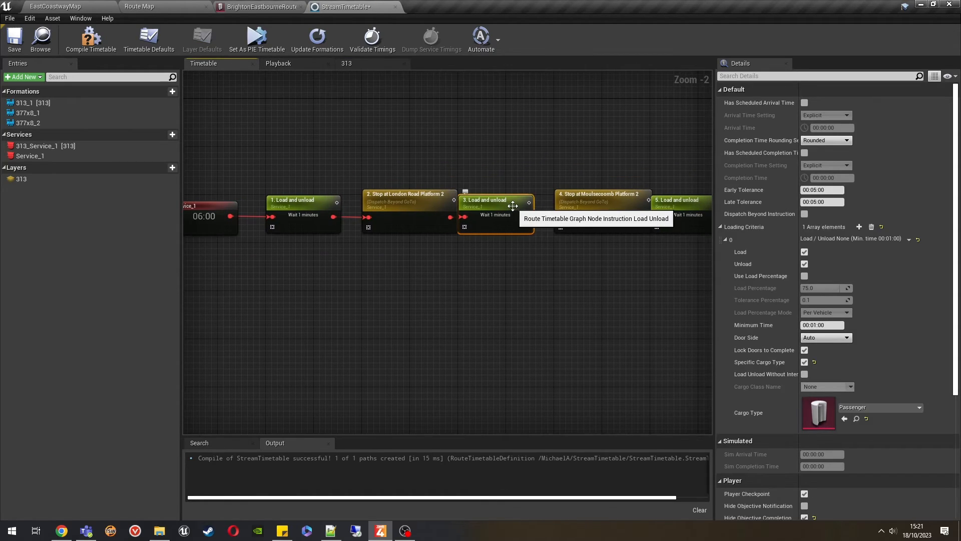
click(347, 64)
key(ctrl+v)
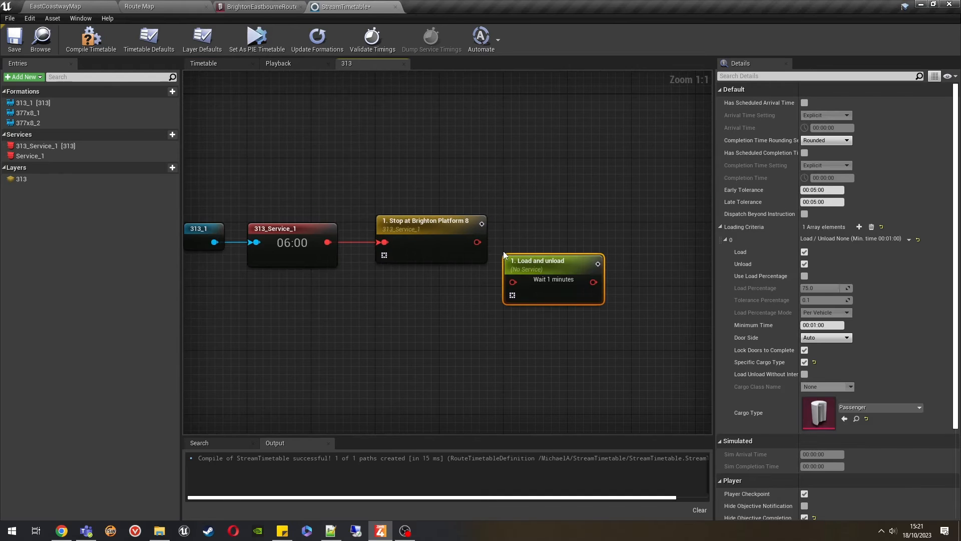
drag(523, 275, 514, 242)
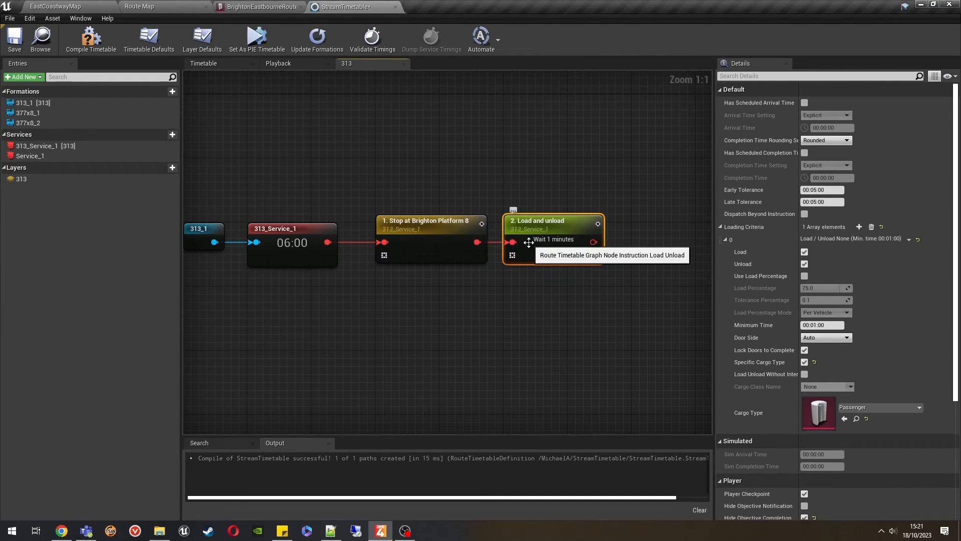
- Insert a copy of the Load and unload node between 313_Service_1 and the Brighton Platform 8 stop
click(546, 280)
click(552, 245)
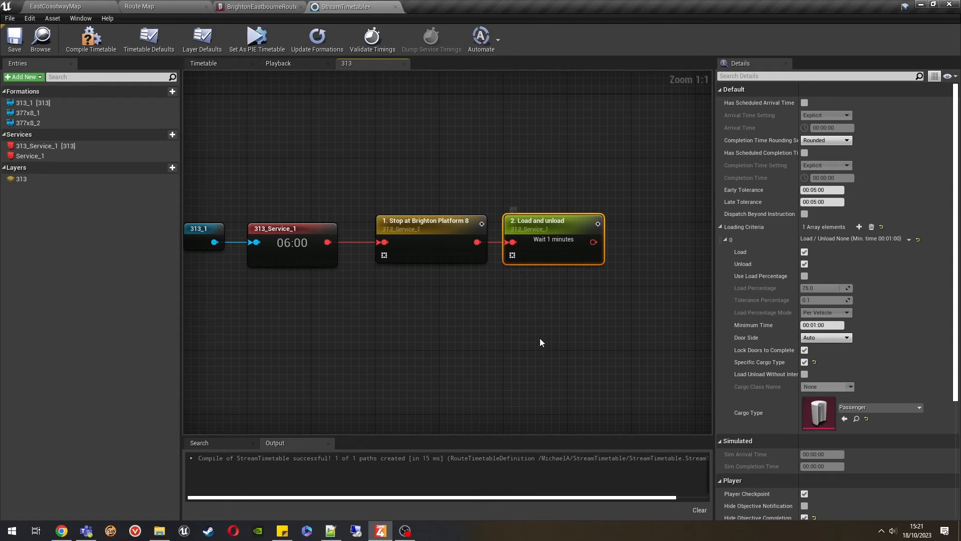
key(ctrl+v)
drag(448, 256, 576, 256)
drag(579, 360, 385, 241)
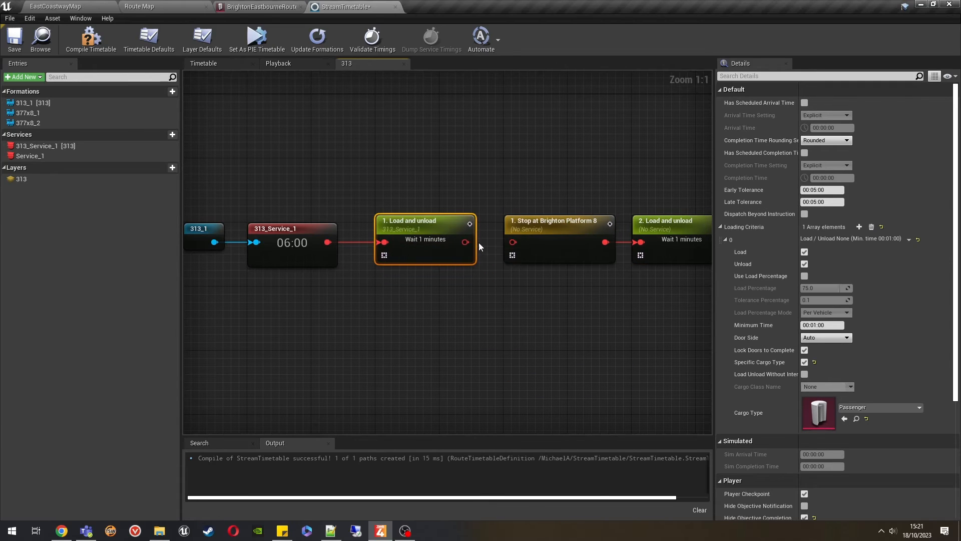
drag(476, 242, 516, 242)
- Finish the 313_Service_1 chain with an End Service node after the final Load and unload
right_drag(648, 313, 465, 316)
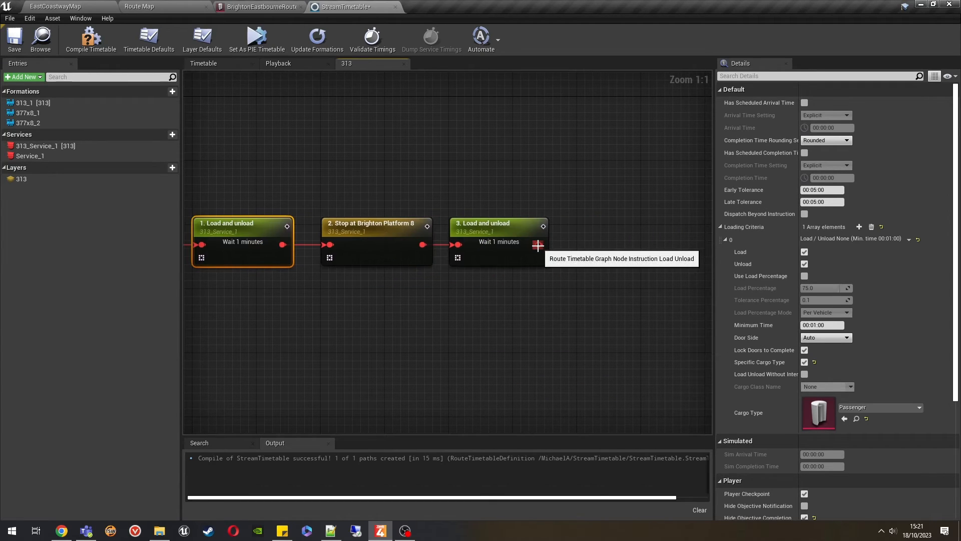
drag(537, 246, 596, 237)
click(632, 304)
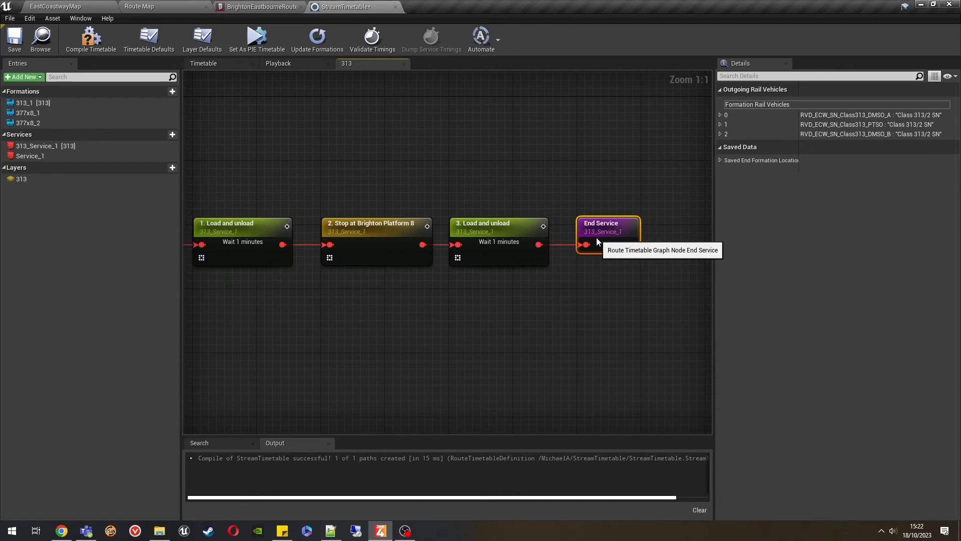
- Set the Brighton Platform 8 stop's Go to Condition to Within and its Go to Tolerance to 500 cm
click(390, 241)
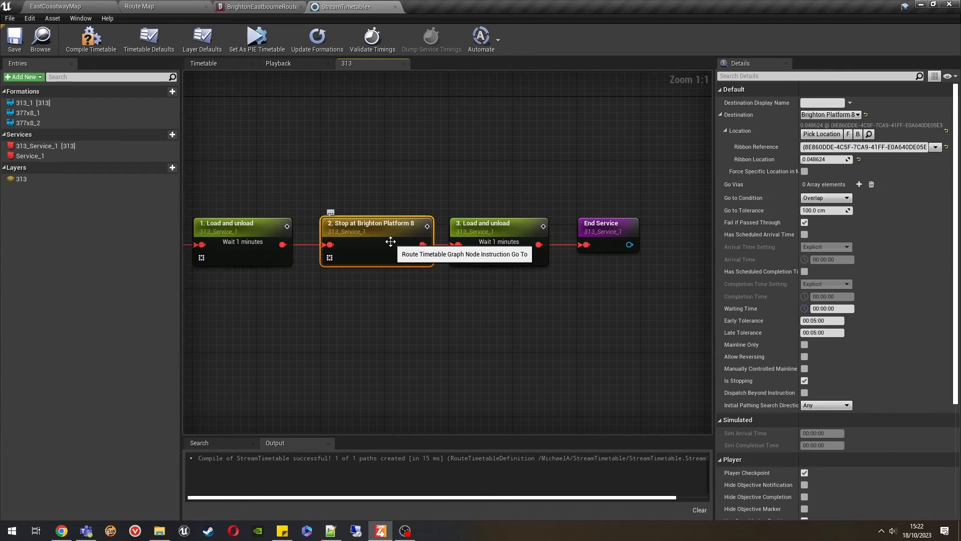
click(821, 198)
click(815, 226)
click(815, 211)
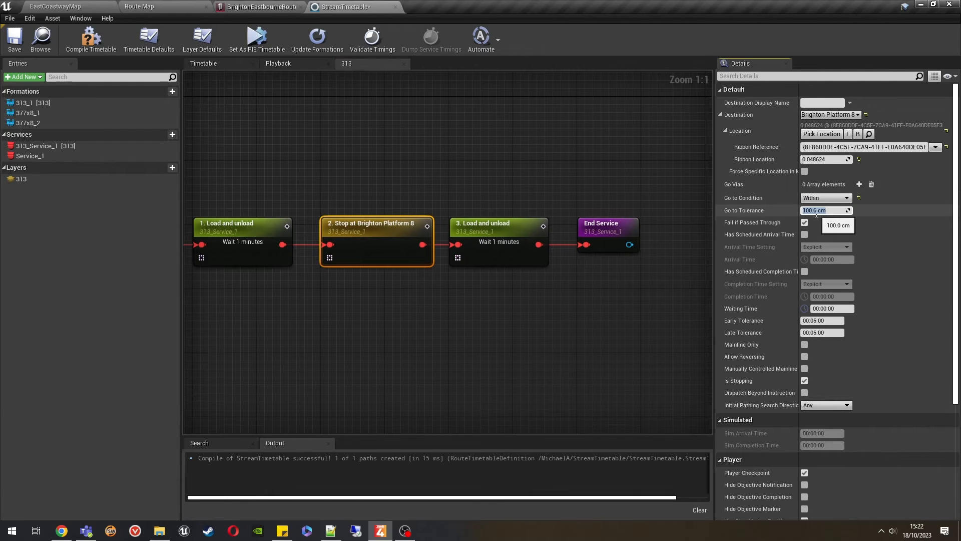
text(500)
key(Return)
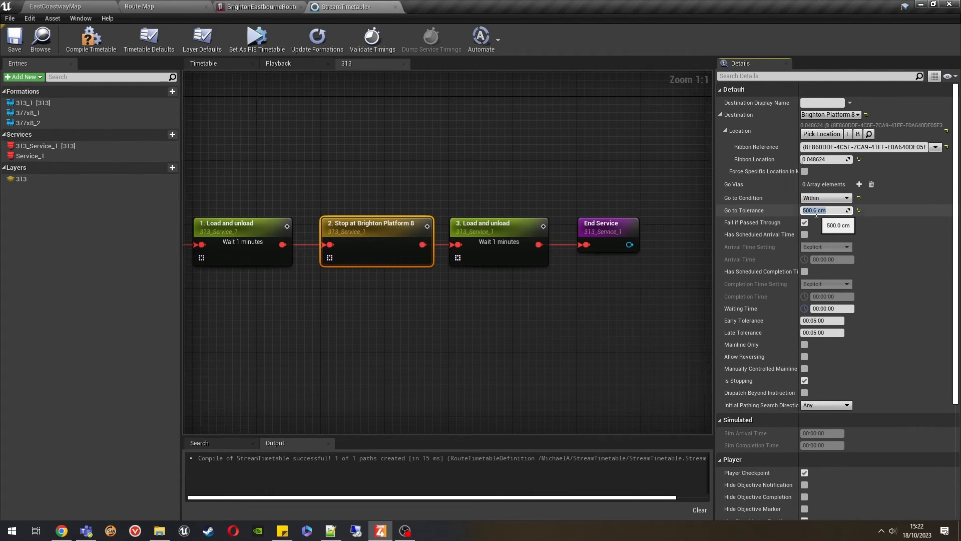
- Compile and save the timetable, and bring the complete 313_Service_1 chain into view
click(106, 32)
click(15, 43)
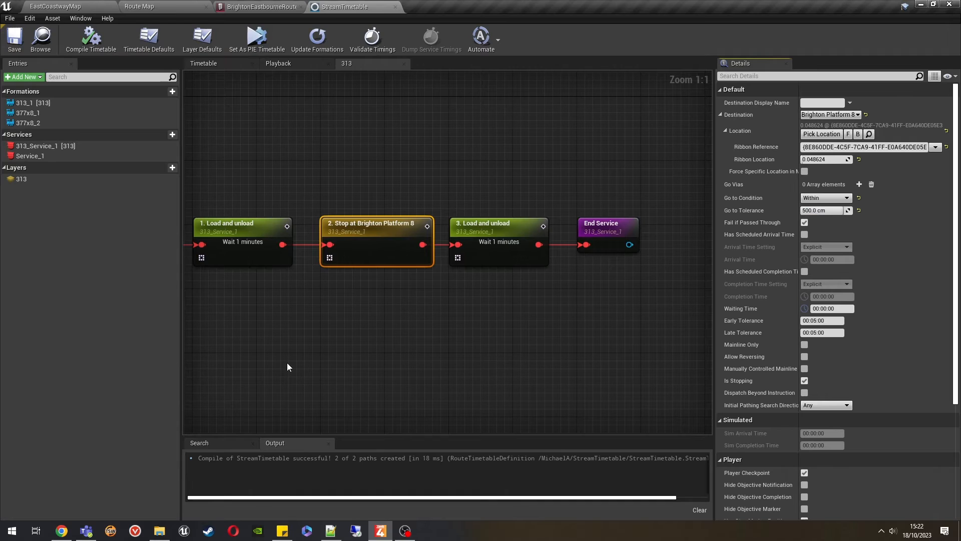
right_drag(273, 362, 386, 331)
scroll(387, 332, down, 3)
right_drag(322, 343, 345, 330)
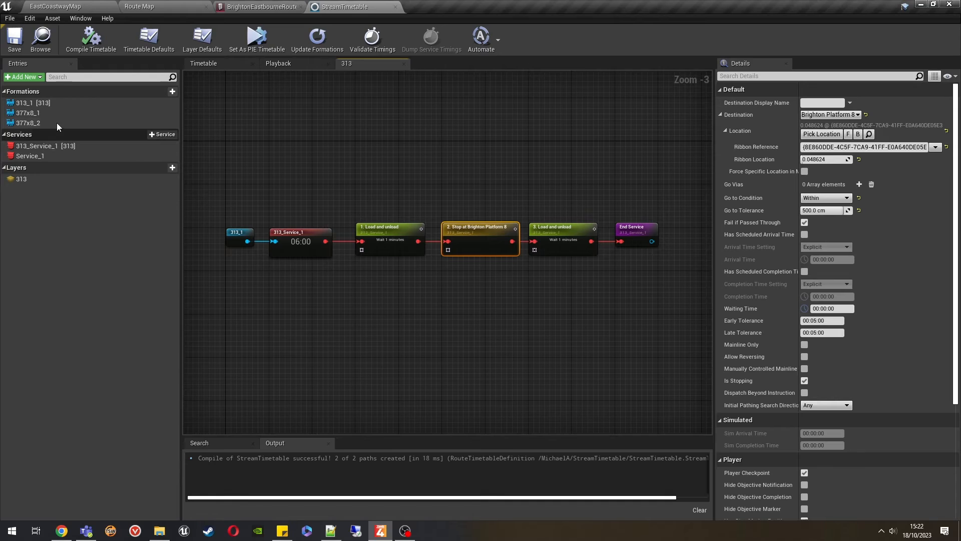
- Review the main timetable's Service_1 instruction chain and the 313_Service_1 markers at Brighton in the level
click(235, 66)
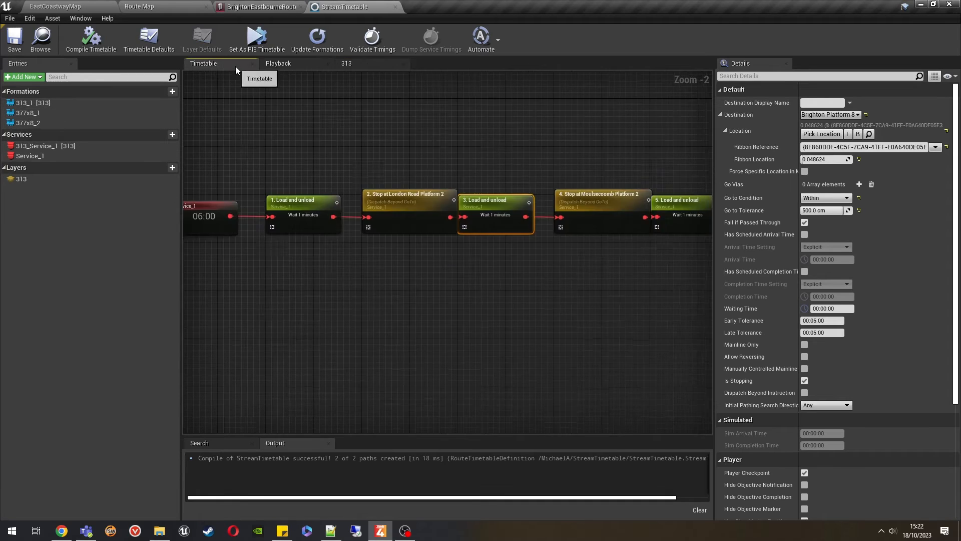
scroll(365, 295, down, 5)
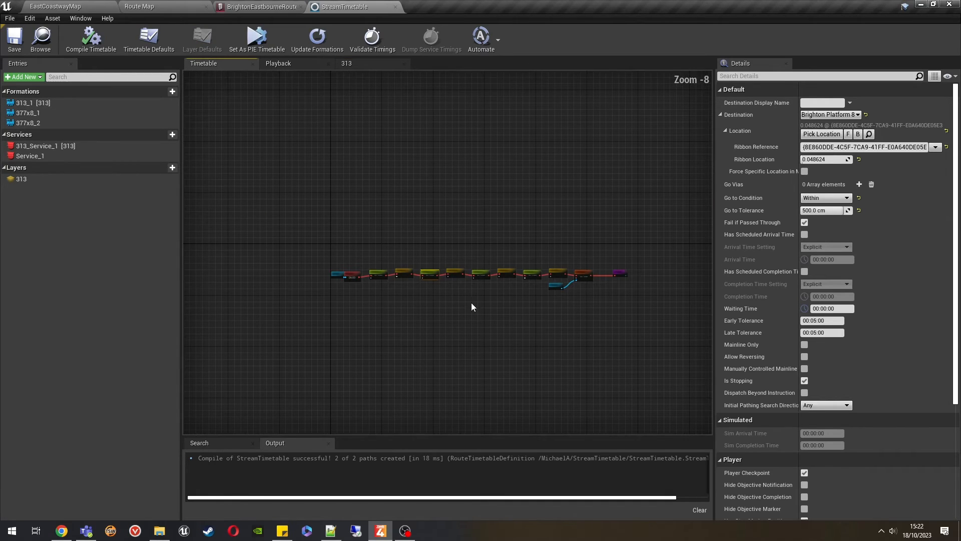
scroll(533, 301, up, 4)
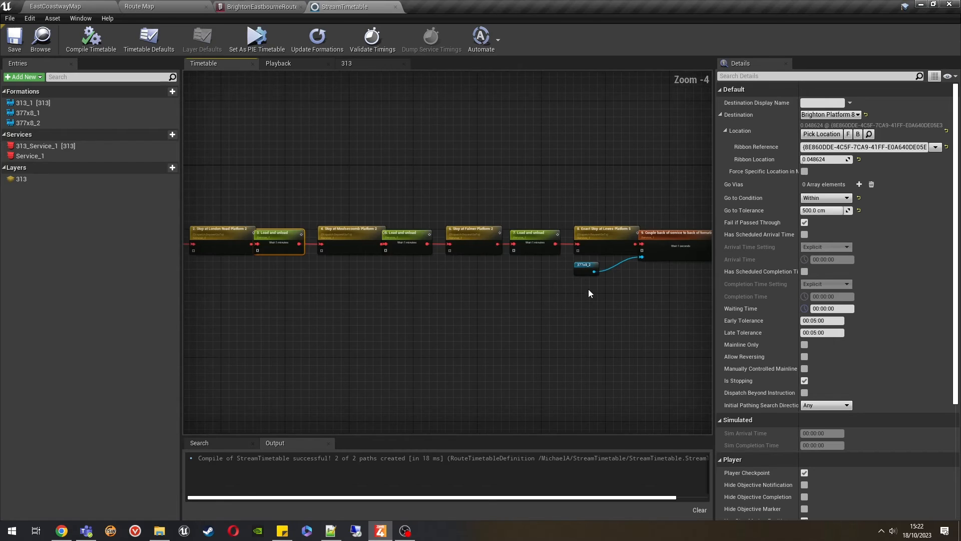
scroll(588, 290, up, 1)
scroll(482, 288, down, 1)
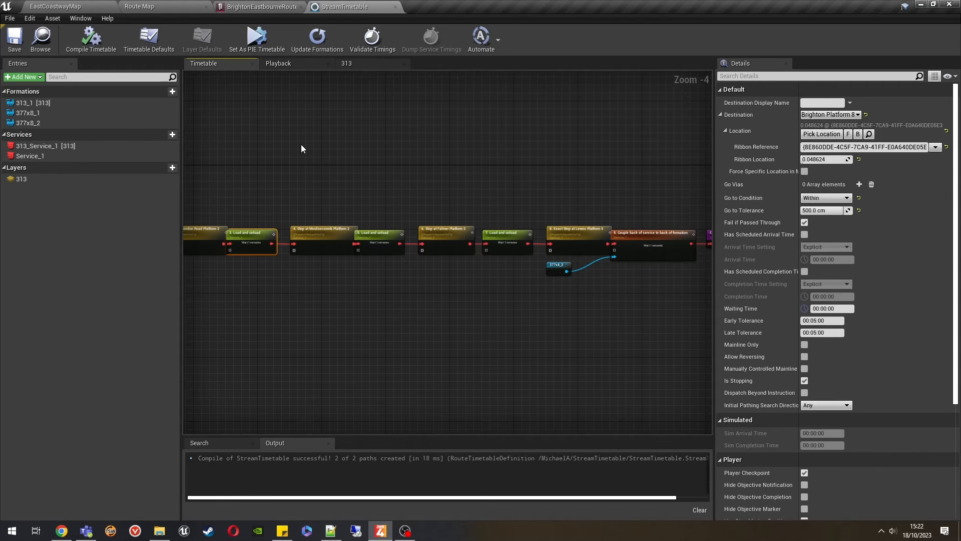
click(75, 6)
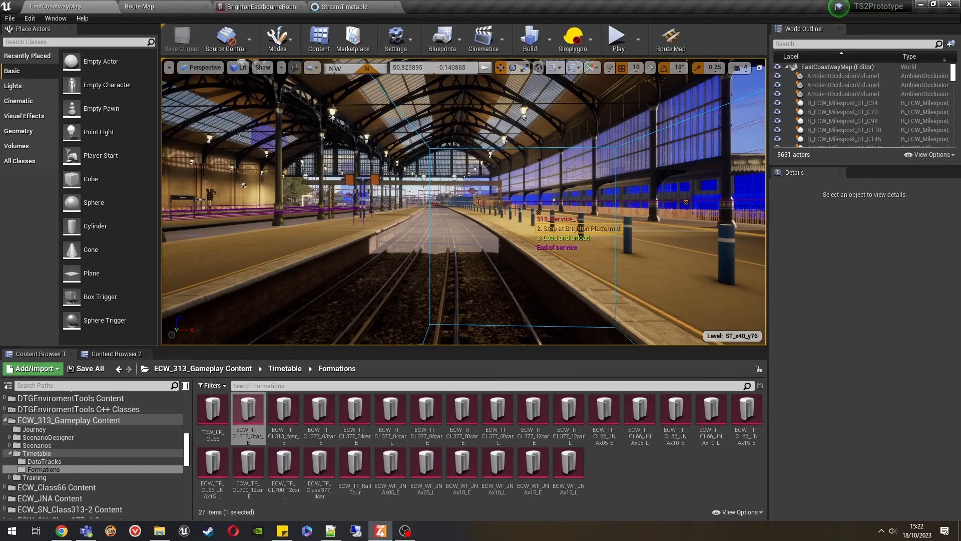
click(385, 7)
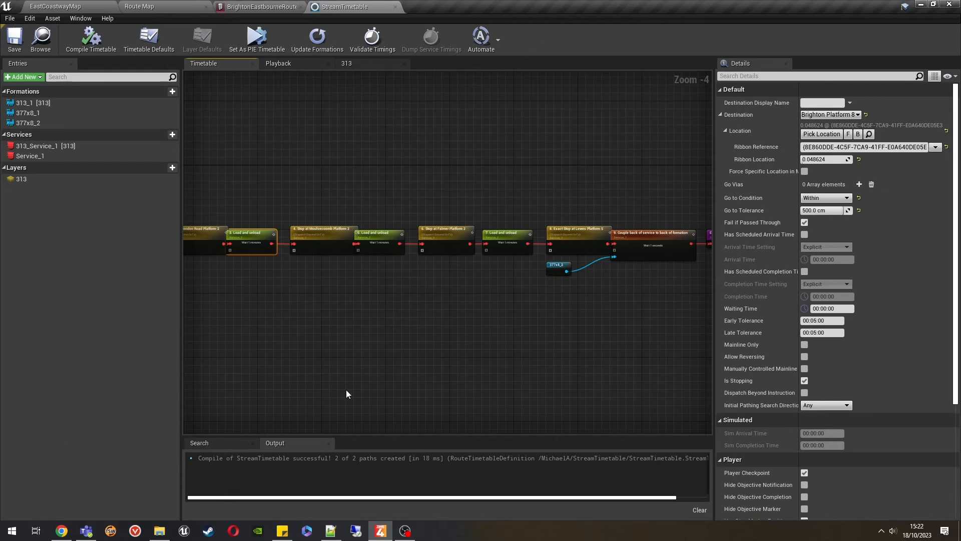
- Browse the project content in the level editor to the StreamTimetable folder holding the route timetable asset
scroll(348, 390, down, 3)
right_drag(304, 357, 343, 316)
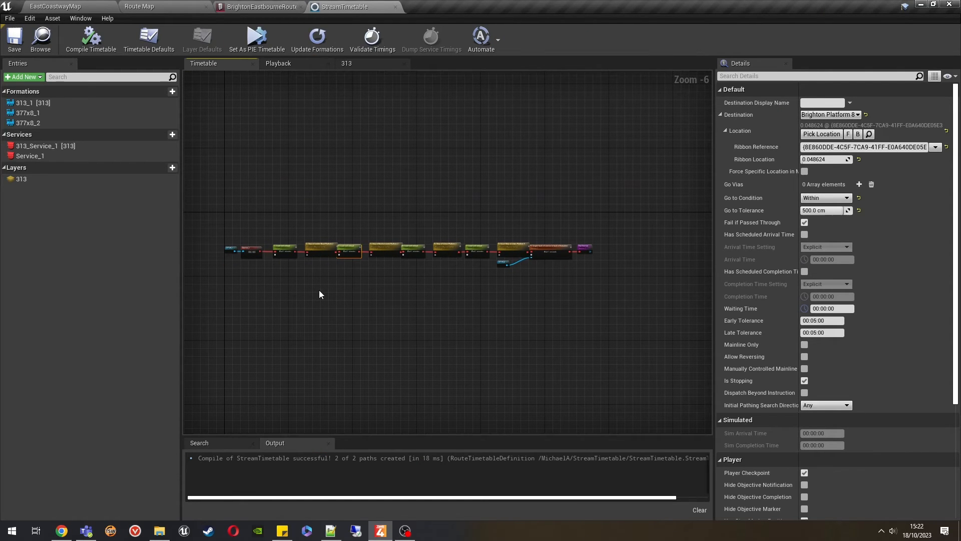
click(61, 7)
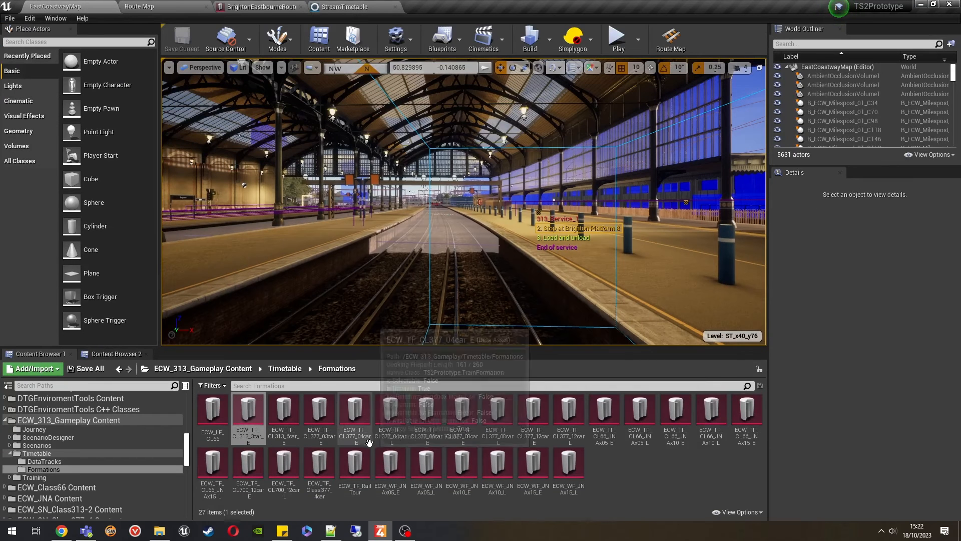
click(675, 482)
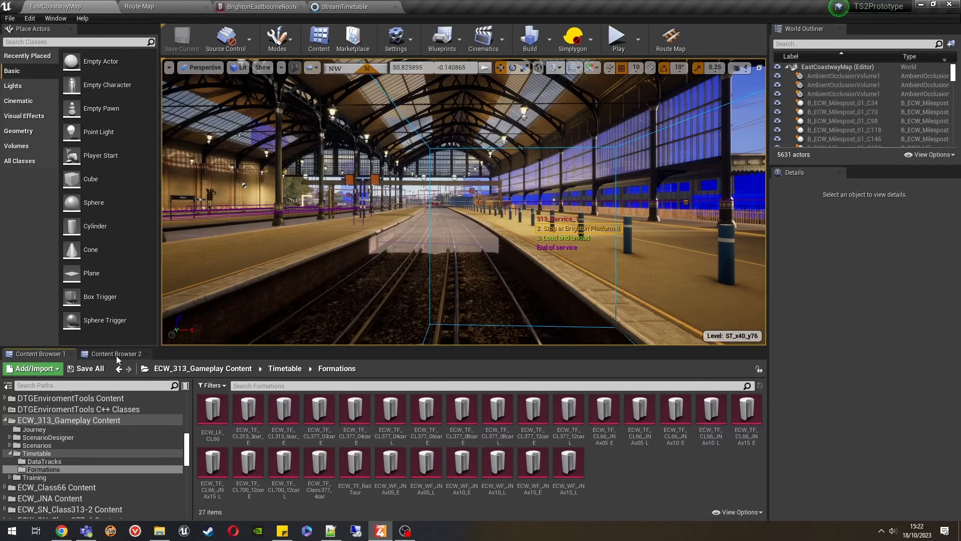
scroll(106, 446, up, 5)
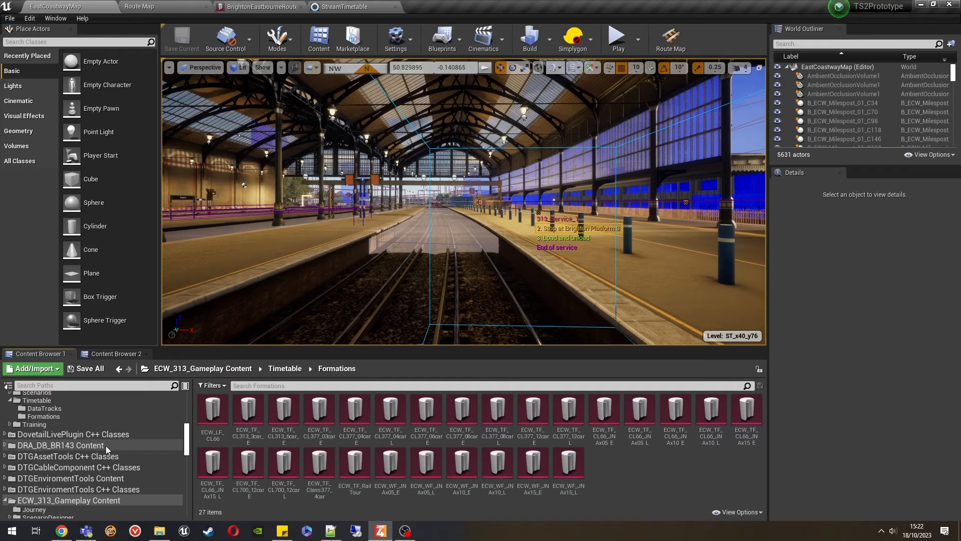
scroll(106, 446, down, 5)
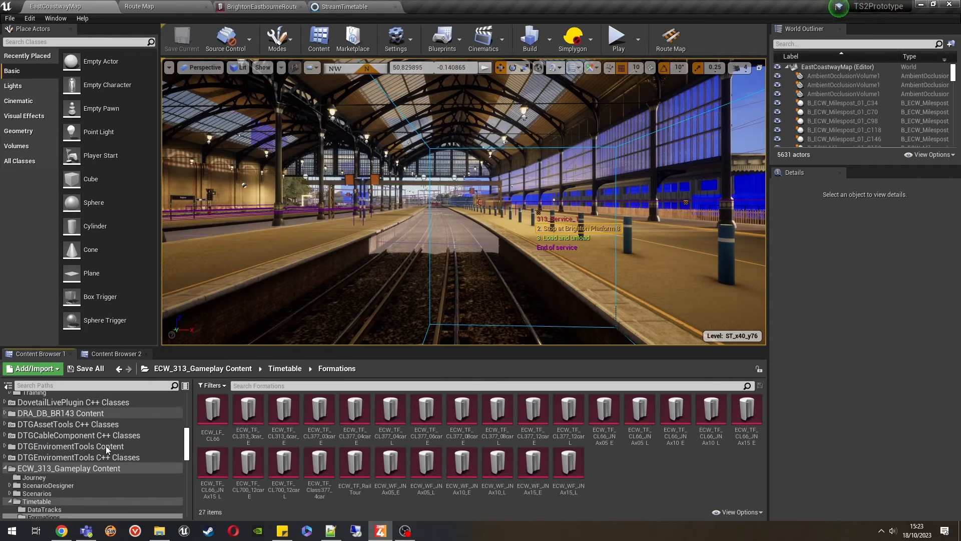
scroll(99, 449, down, 5)
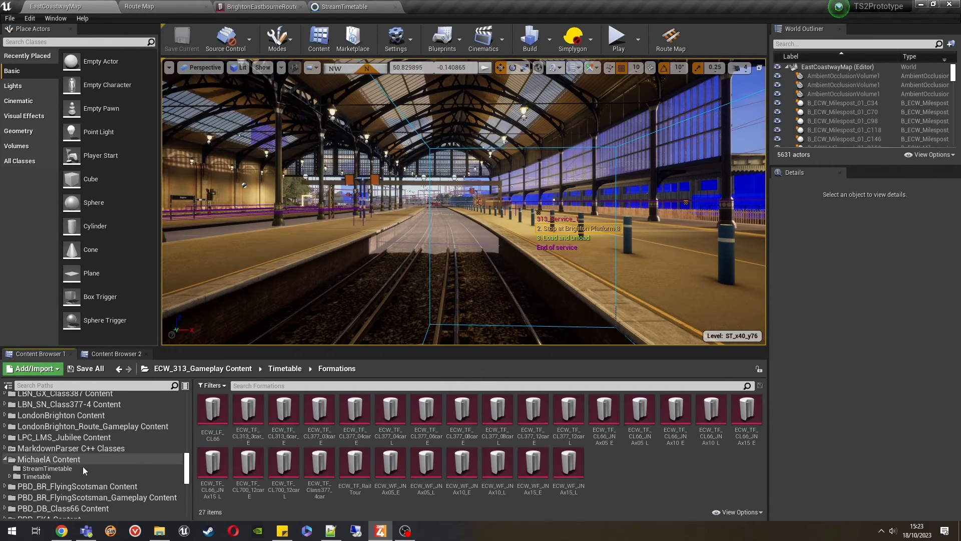
click(78, 469)
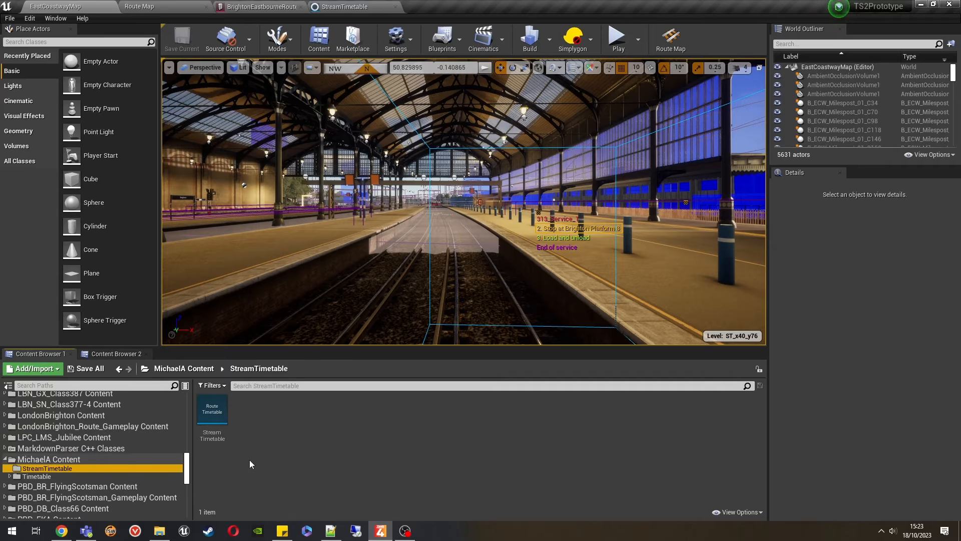
click(226, 433)
click(274, 431)
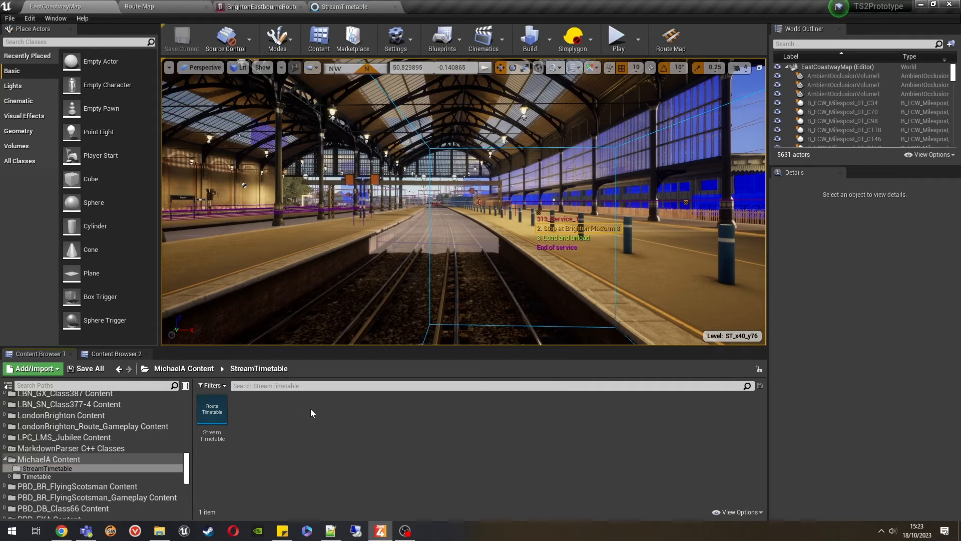
- Look over the actions available for the Stream Timetable asset in the project content, without applying any
click(345, 7)
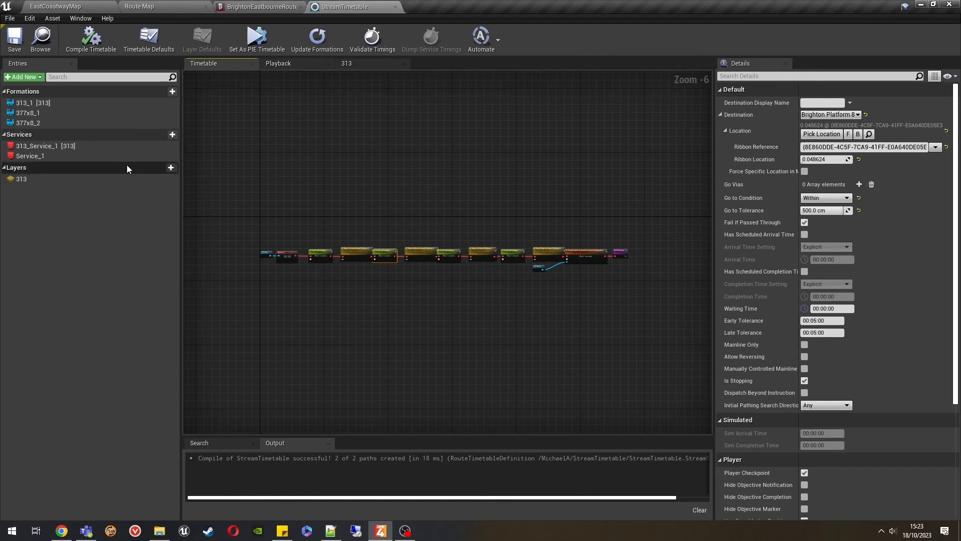
click(615, 221)
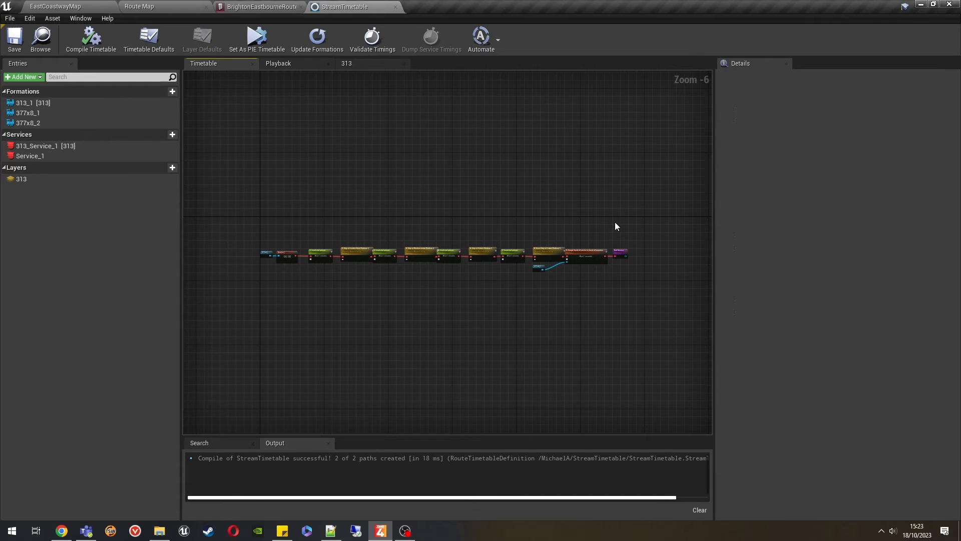
click(83, 6)
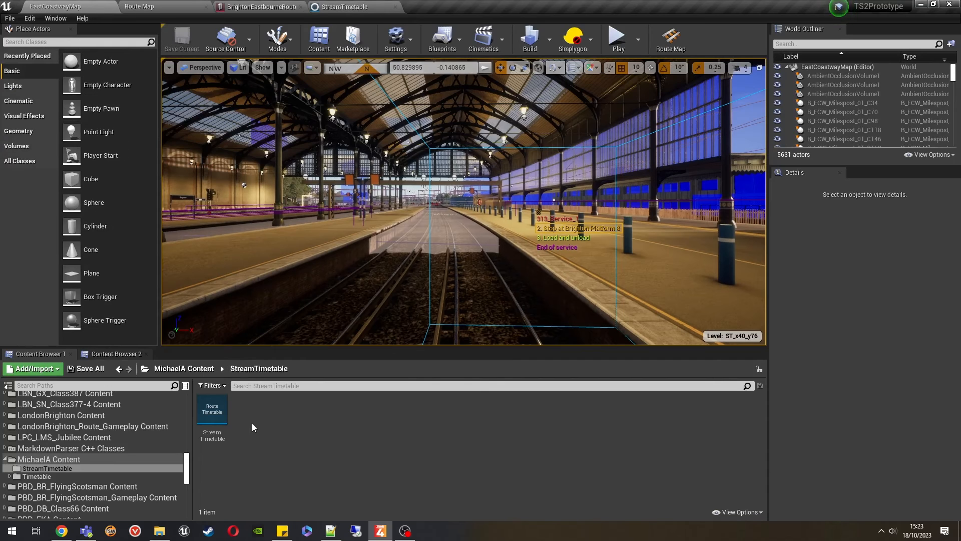
right_click(223, 422)
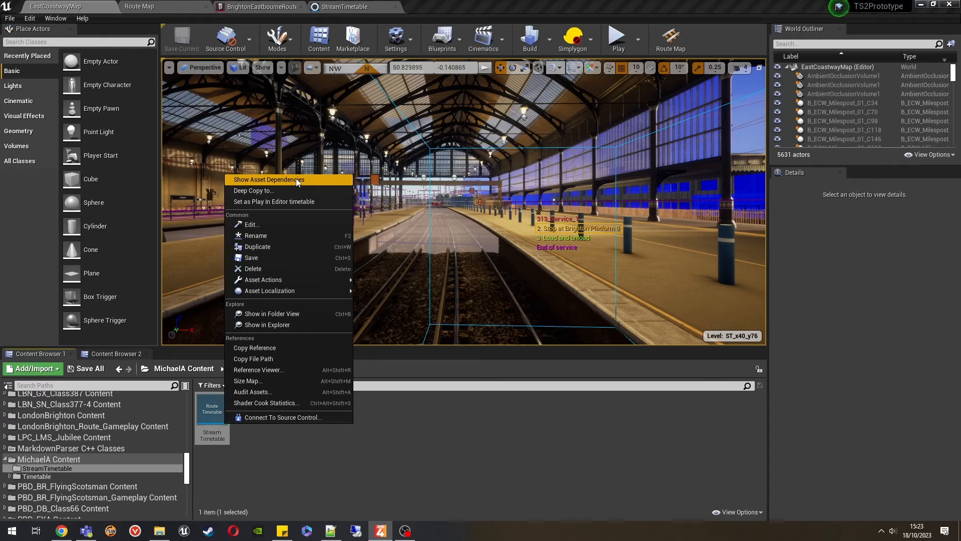
click(538, 444)
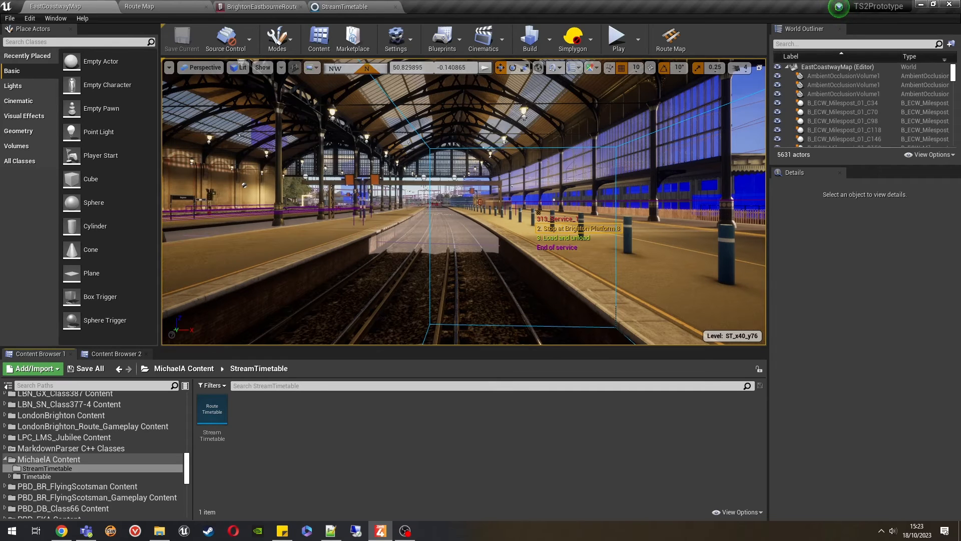
click(394, 6)
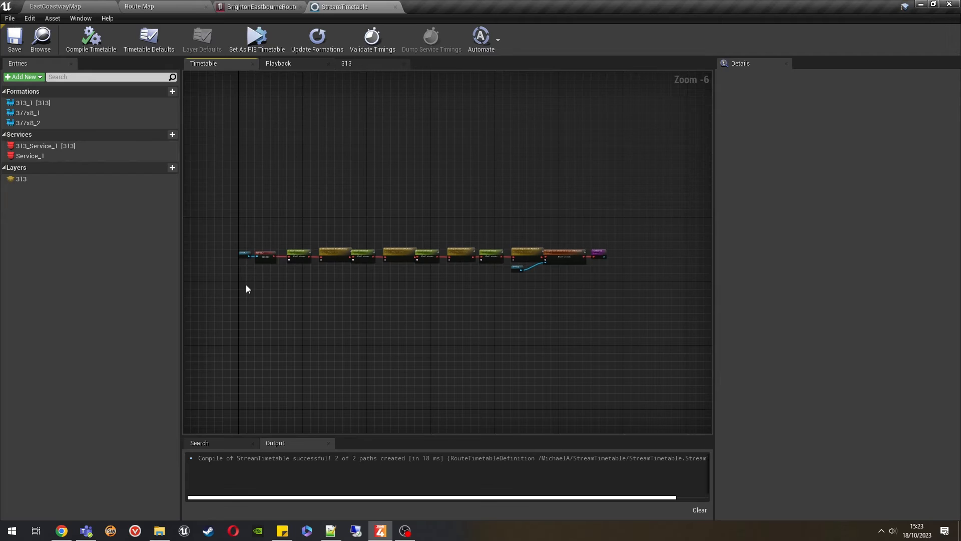
scroll(246, 289, up, 2)
right_drag(286, 254, 272, 253)
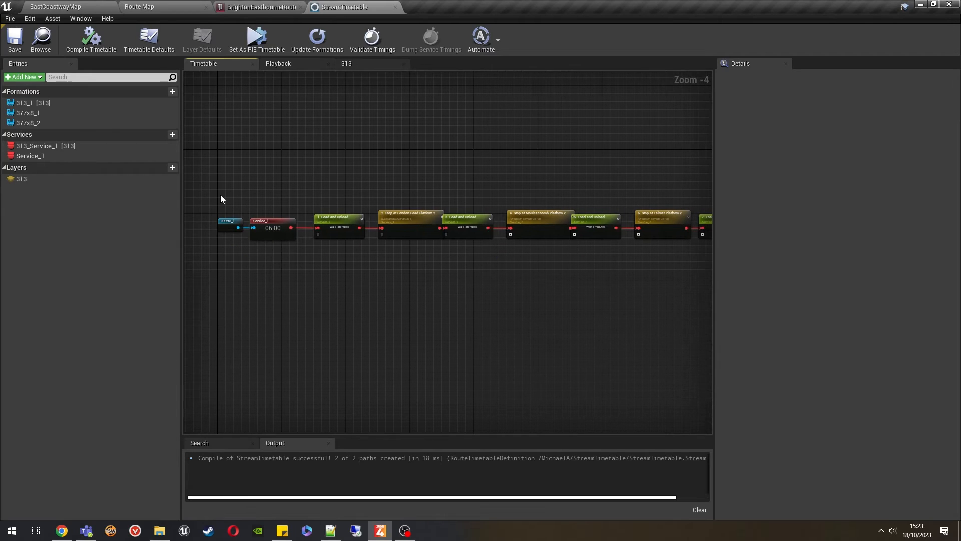
scroll(307, 197, down, 1)
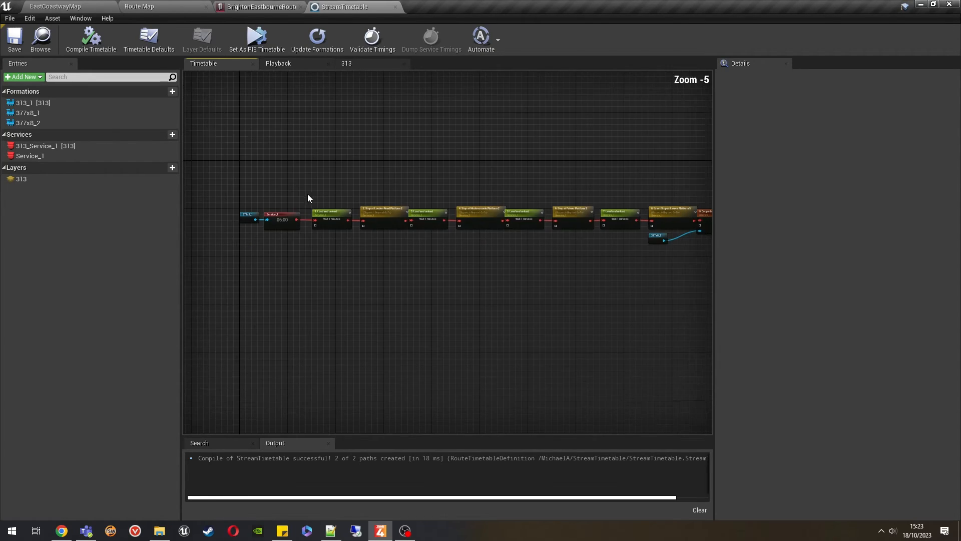
- Examine the route map along the Brighton to Lewes line, the Lewes station tracks, and the branches towards Seaford and Eastbourne
click(175, 6)
scroll(496, 285, down, 3)
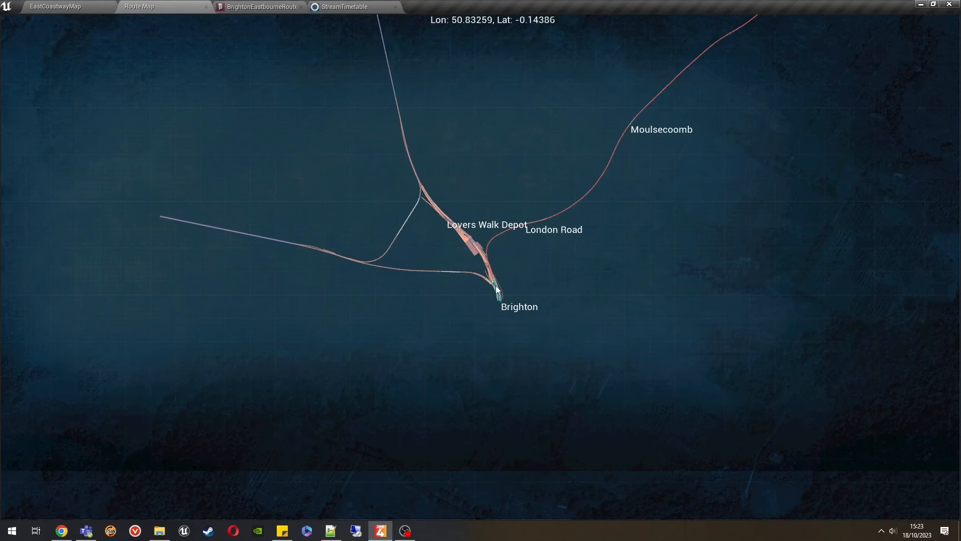
right_drag(814, 186, 466, 283)
scroll(466, 284, down, 1)
right_drag(599, 300, 474, 285)
right_drag(665, 362, 629, 296)
scroll(629, 296, down, 2)
right_drag(806, 297, 932, 325)
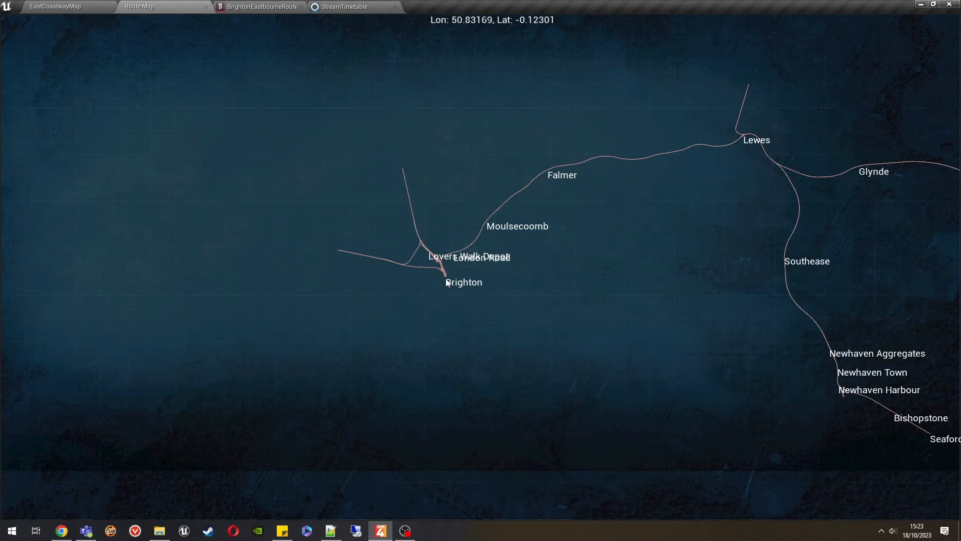
right_drag(750, 141, 672, 182)
scroll(649, 178, up, 7)
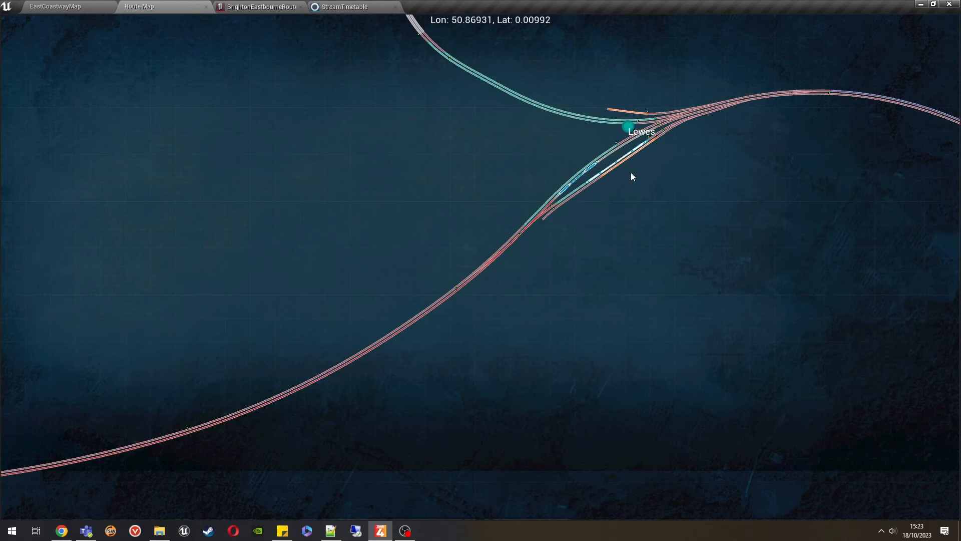
scroll(573, 172, down, 8)
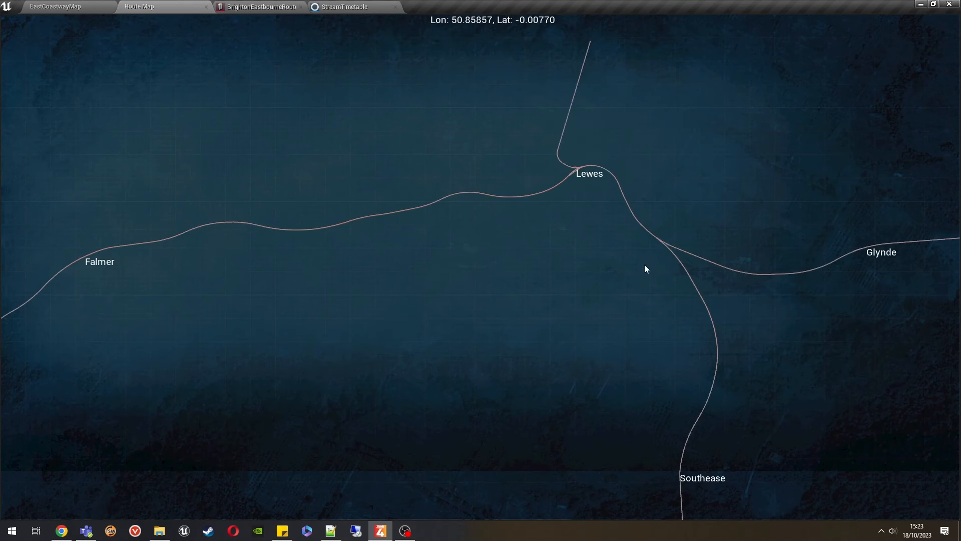
scroll(658, 285, down, 5)
right_drag(659, 286, 400, 218)
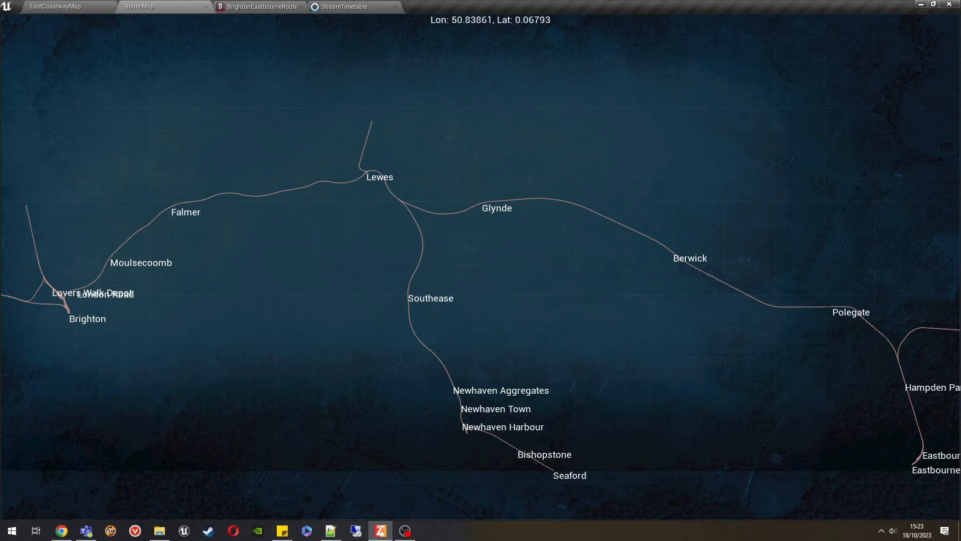
- Review the Service_1 properties and the go-to settings of its London Road Platform 2 and Moulsecoomb Platform 2 stops in the timetable
click(254, 6)
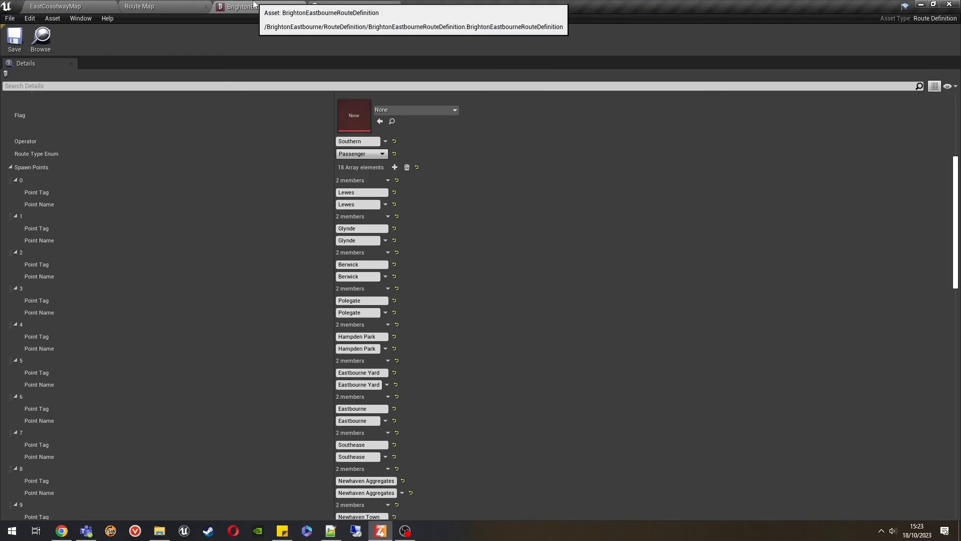
click(325, 7)
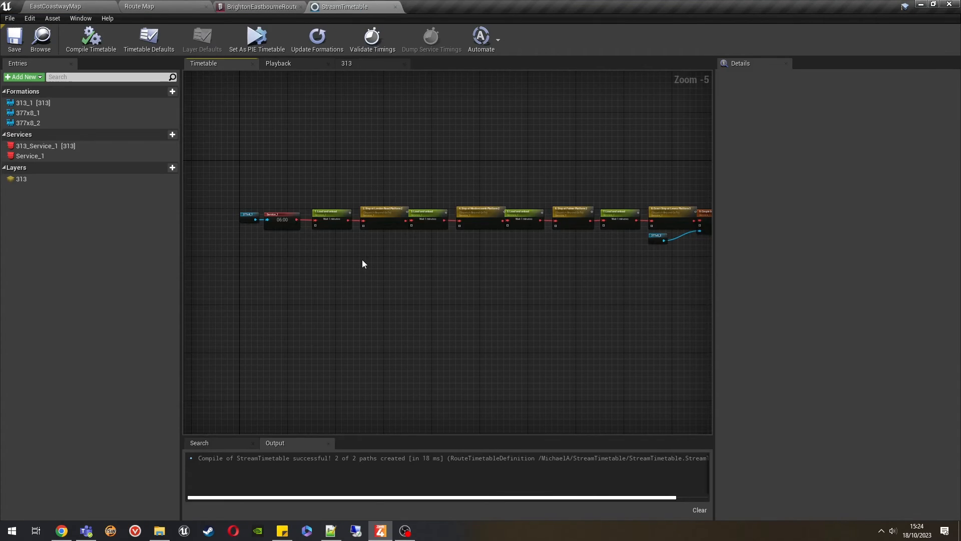
click(283, 220)
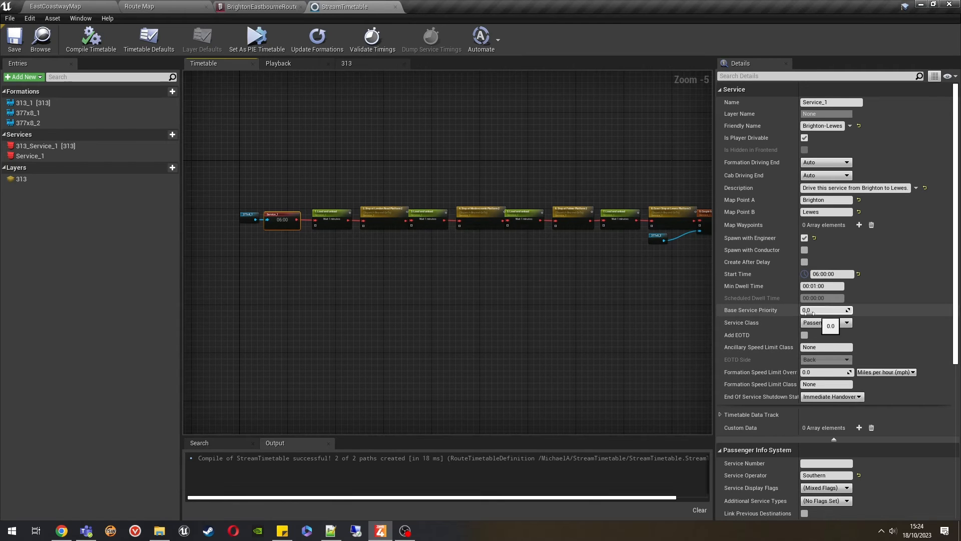
scroll(303, 203, up, 4)
right_drag(428, 181, 309, 164)
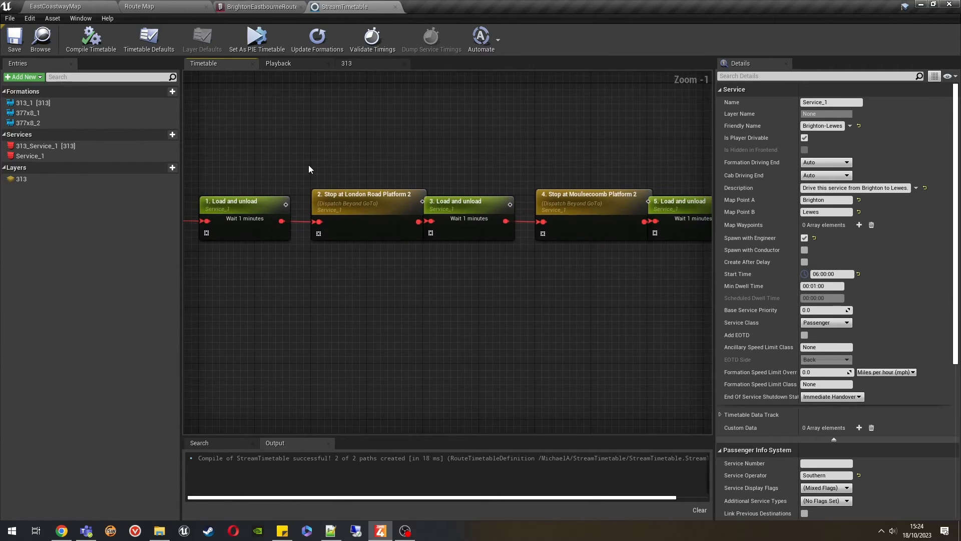
click(373, 210)
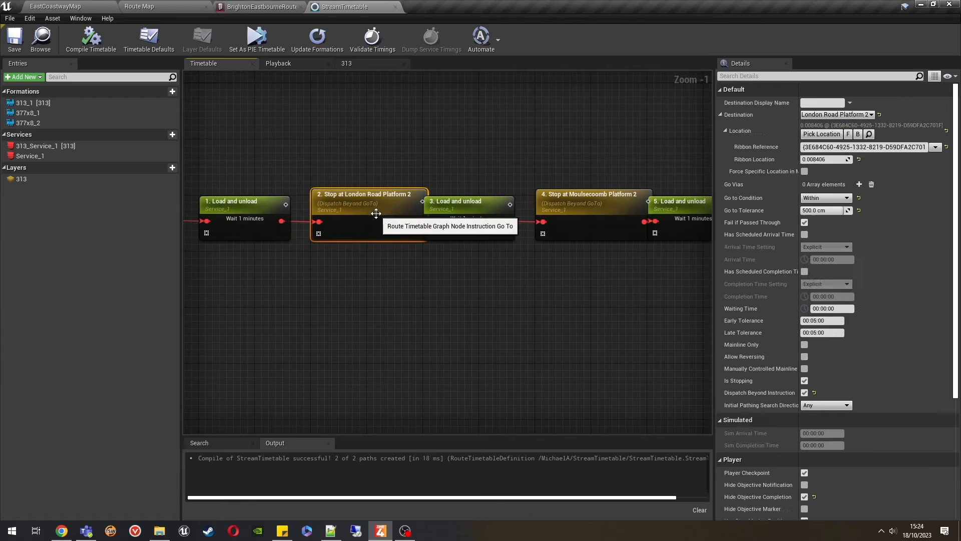
click(567, 208)
right_drag(610, 249, 431, 250)
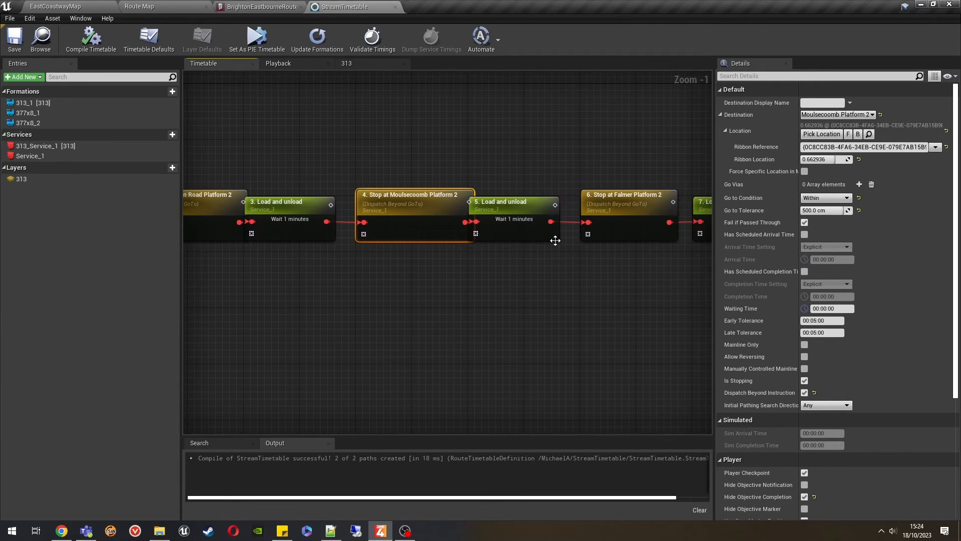
right_drag(572, 259, 545, 270)
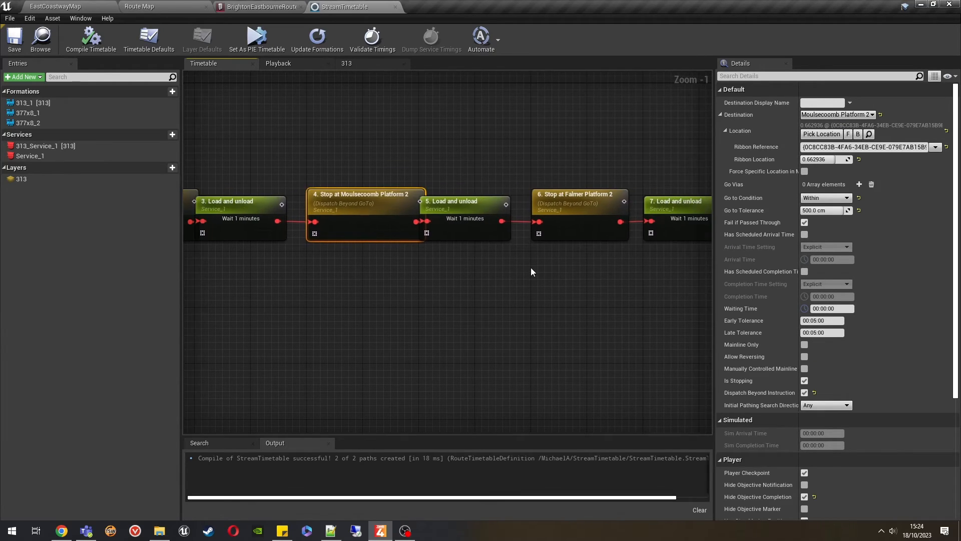
click(464, 299)
click(397, 198)
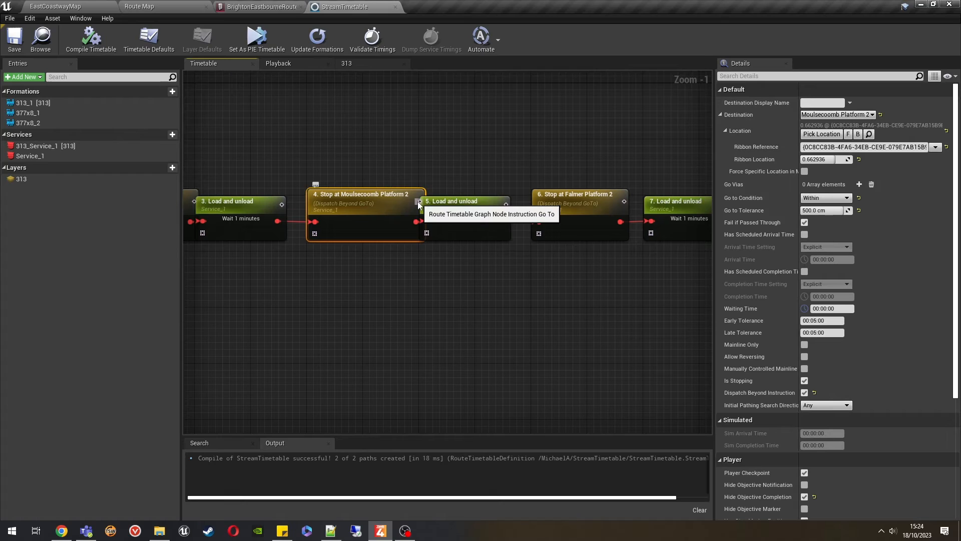
drag(419, 202, 512, 127)
click(480, 113)
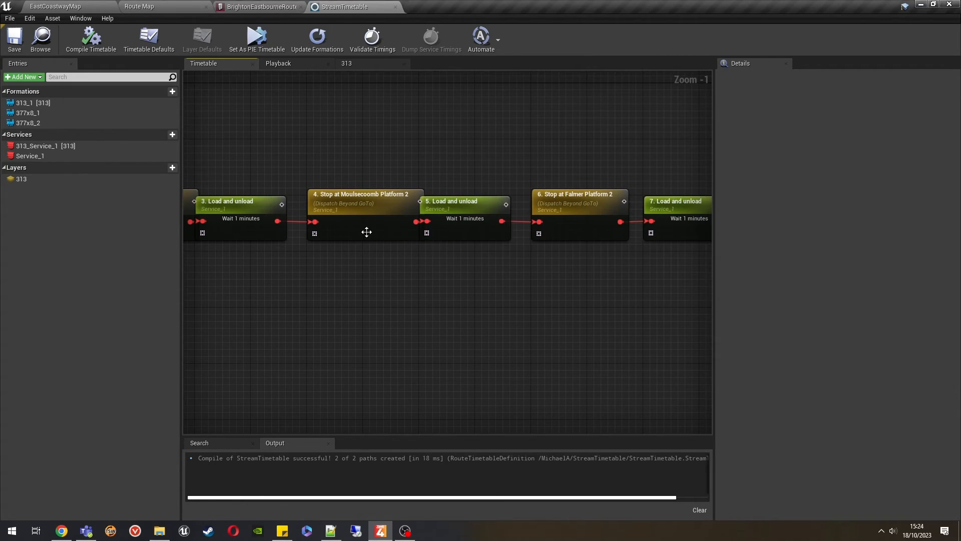
scroll(410, 294, down, 5)
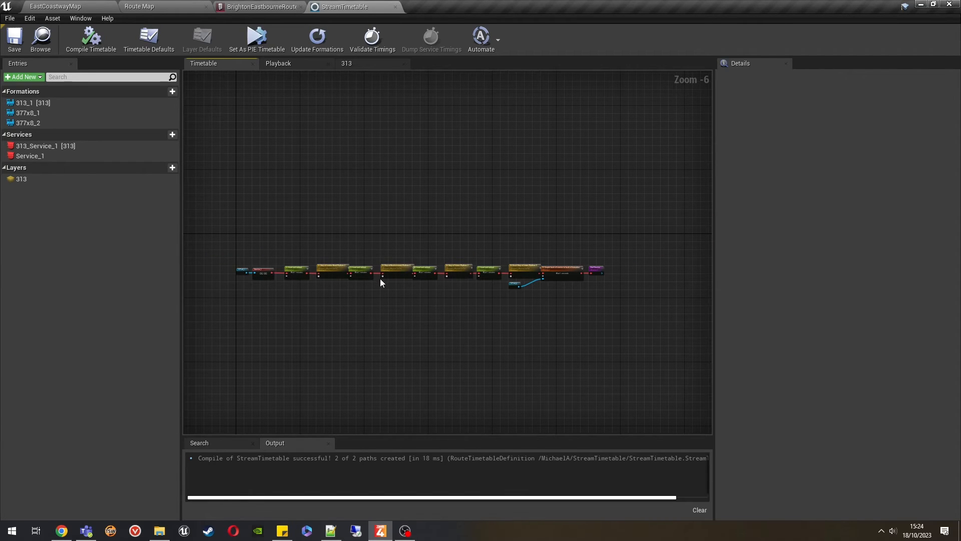
click(395, 268)
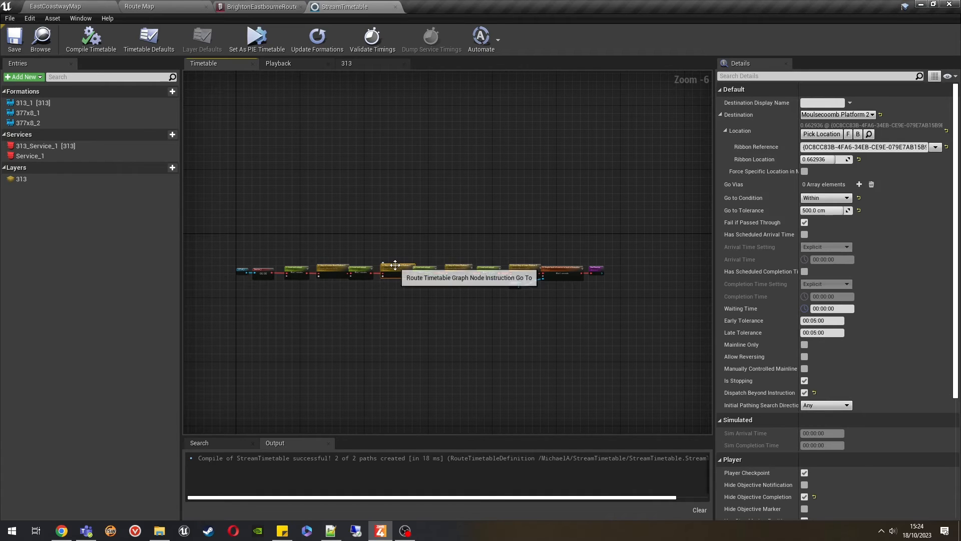
click(475, 323)
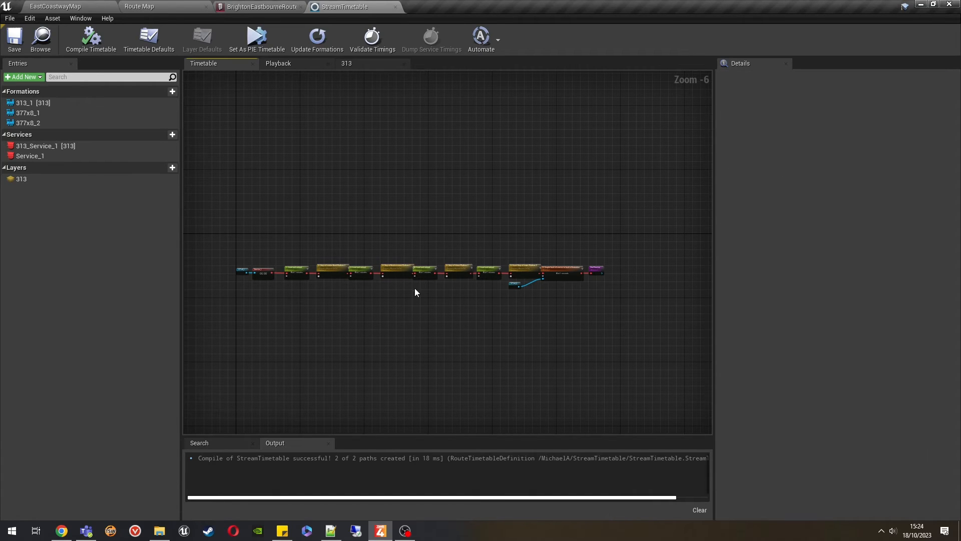
scroll(415, 292, up, 2)
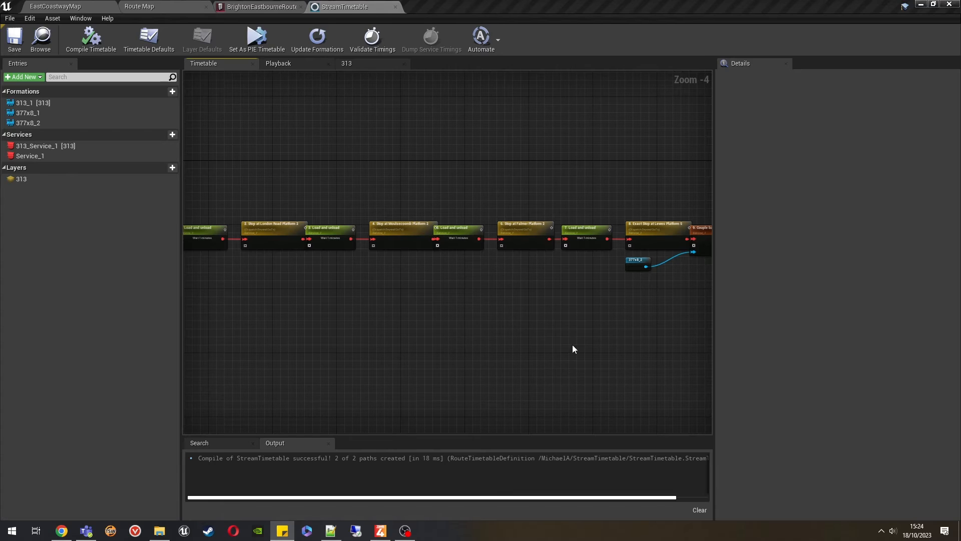
scroll(572, 313, down, 3)
right_drag(580, 313, 514, 294)
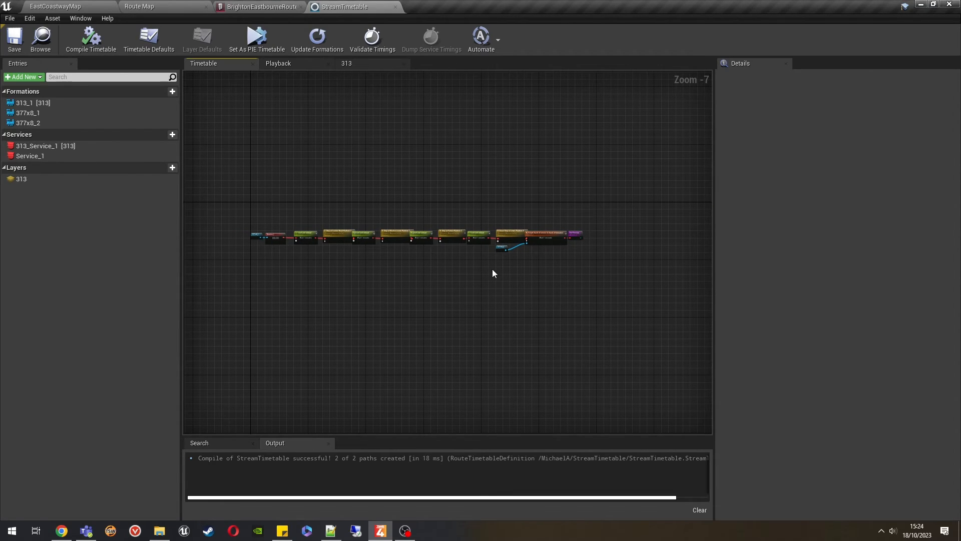
drag(235, 197, 525, 319)
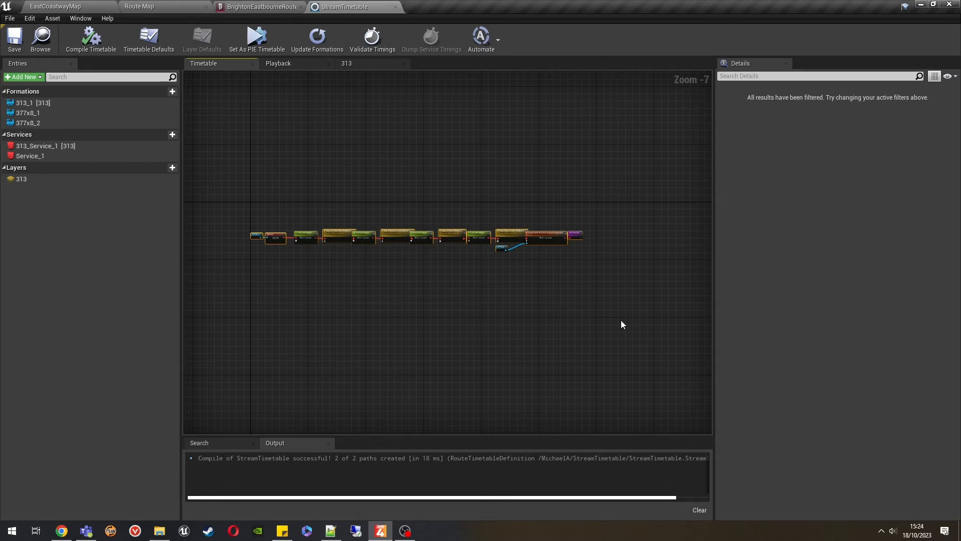
click(391, 277)
click(88, 5)
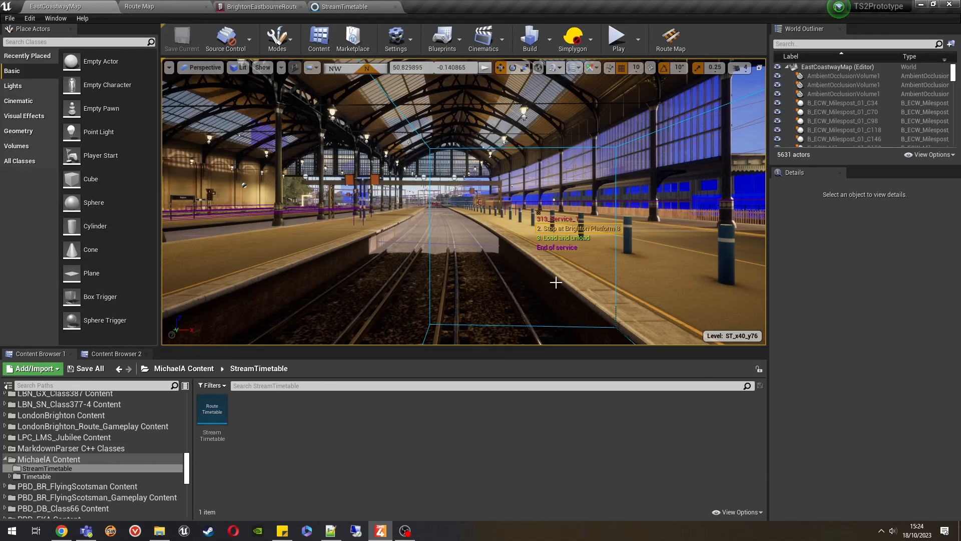
click(360, 6)
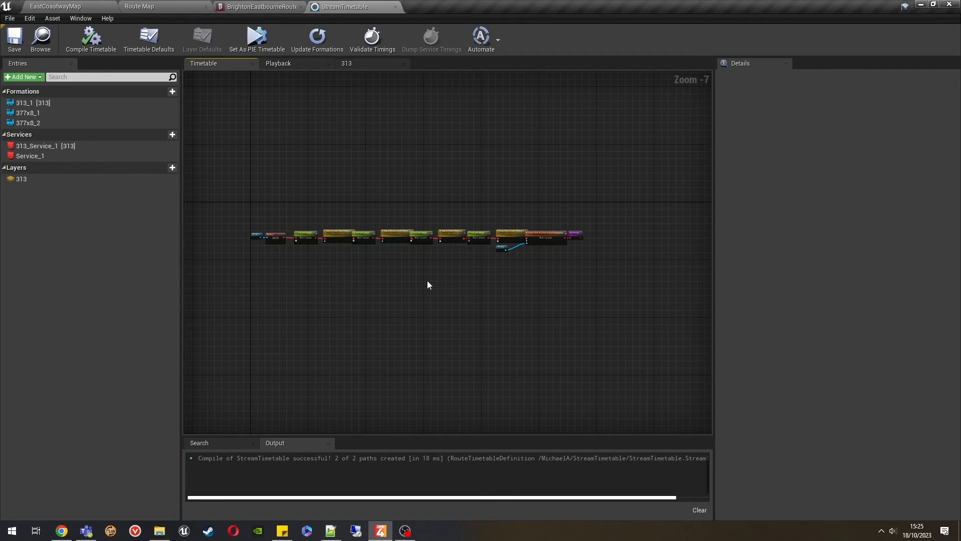
right_drag(414, 261, 432, 264)
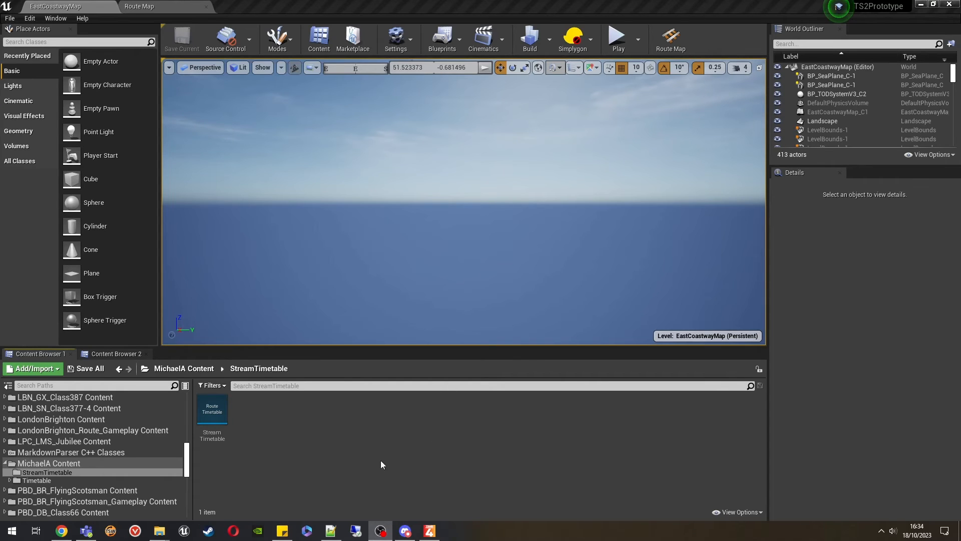
- Show the Stream Timetable asset in File Explorer to examine the folder path of StreamTimetable.uasset on disk
right_click(221, 413)
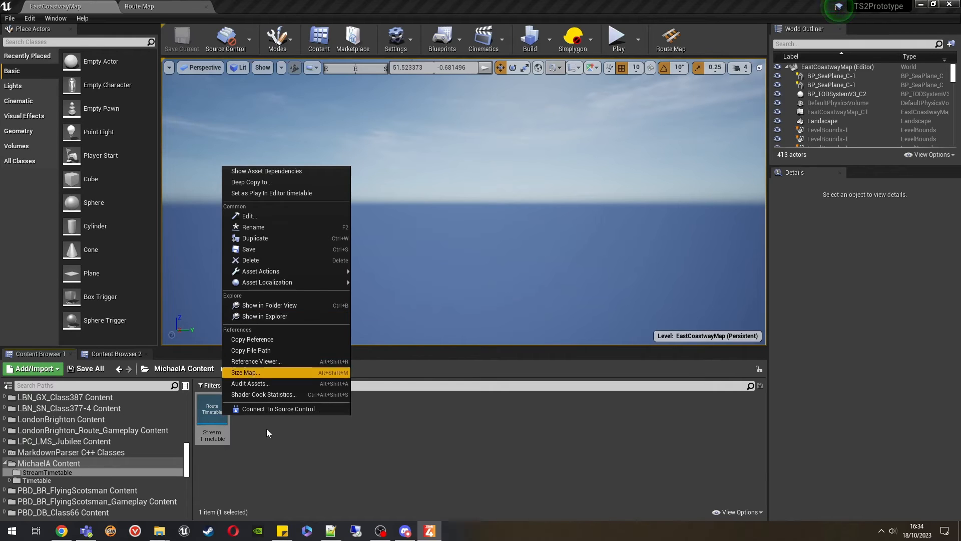
click(266, 431)
right_click(217, 422)
click(271, 324)
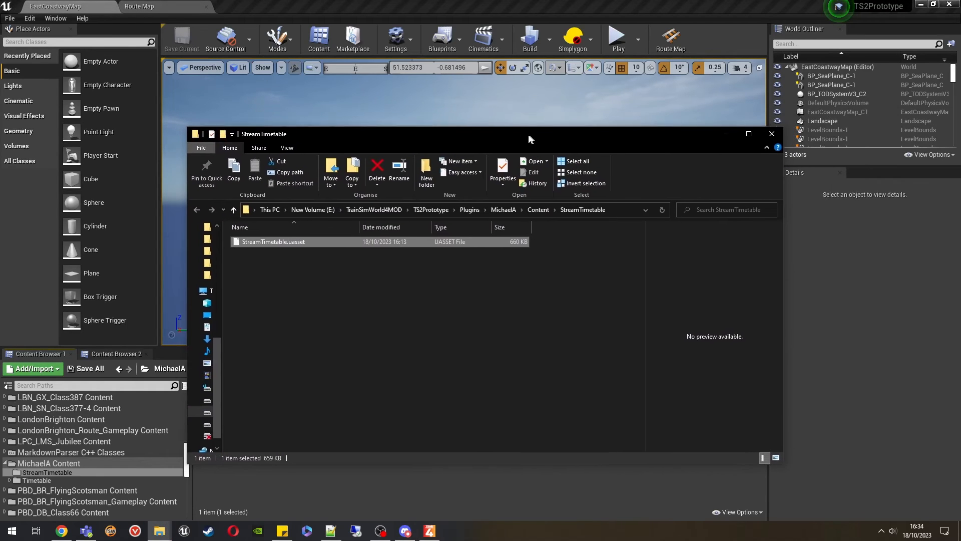
drag(528, 133, 523, 131)
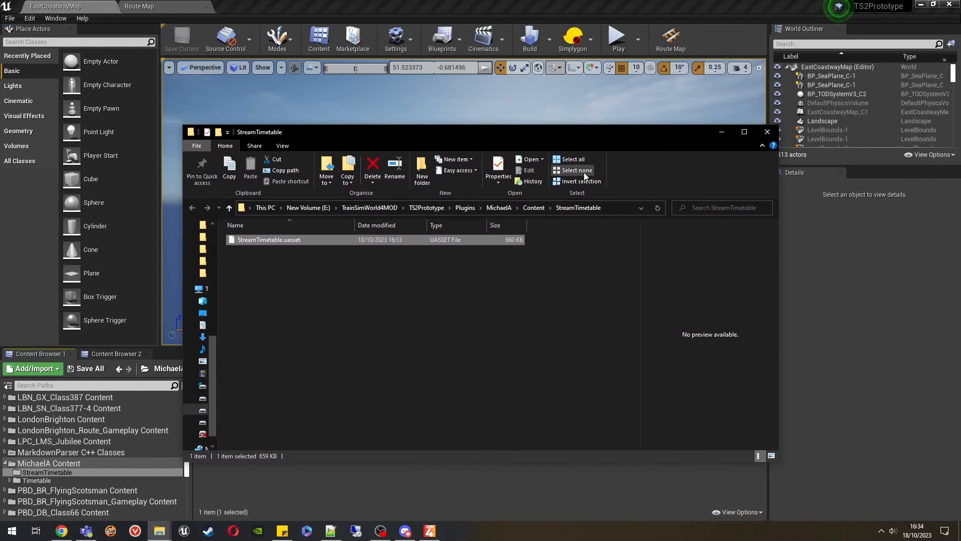
click(427, 319)
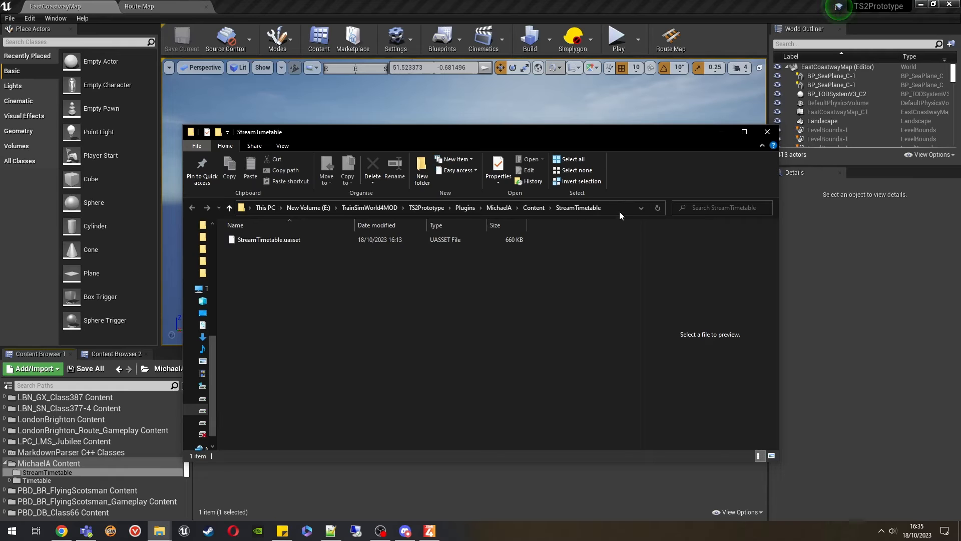
- Minimise the StreamTimetable folder window and close the Train Sim World editor to reach the desktop
click(721, 136)
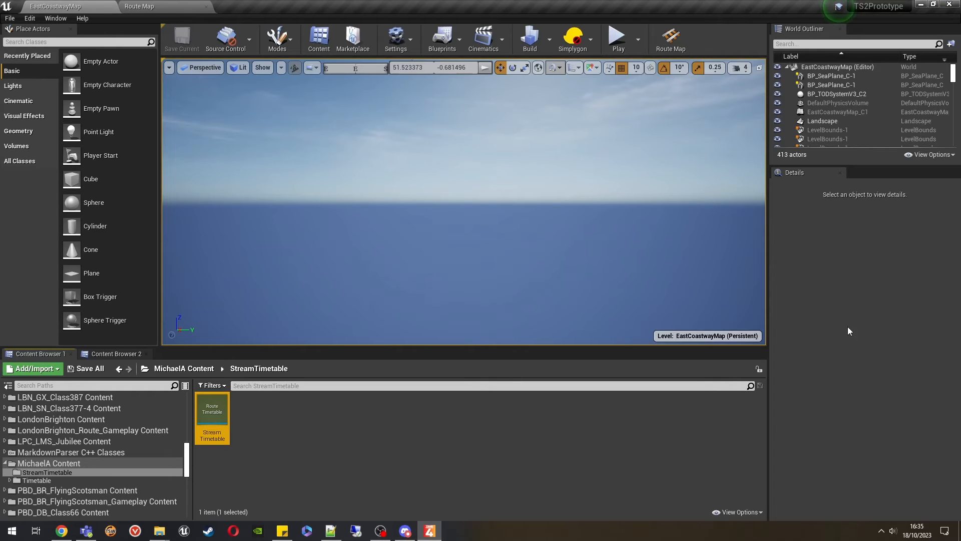
click(949, 6)
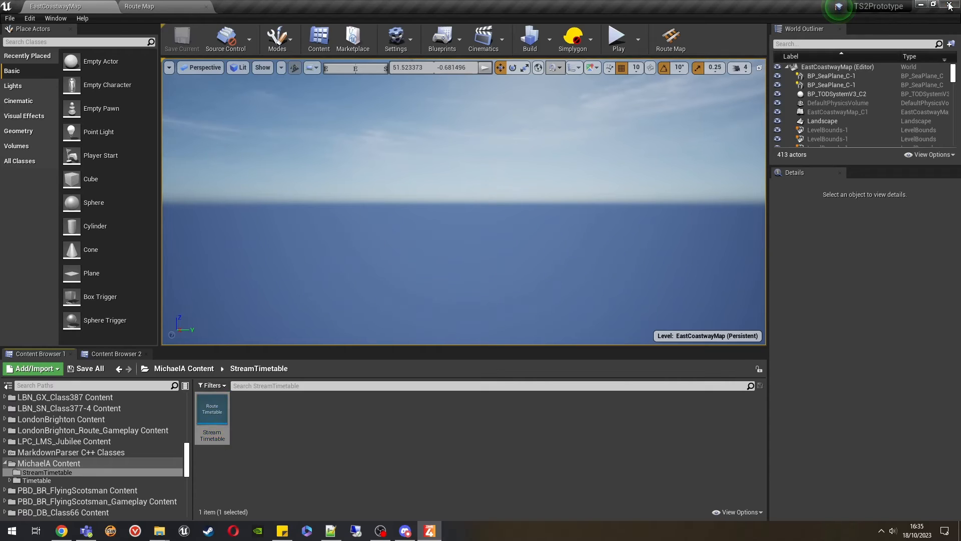
click(555, 286)
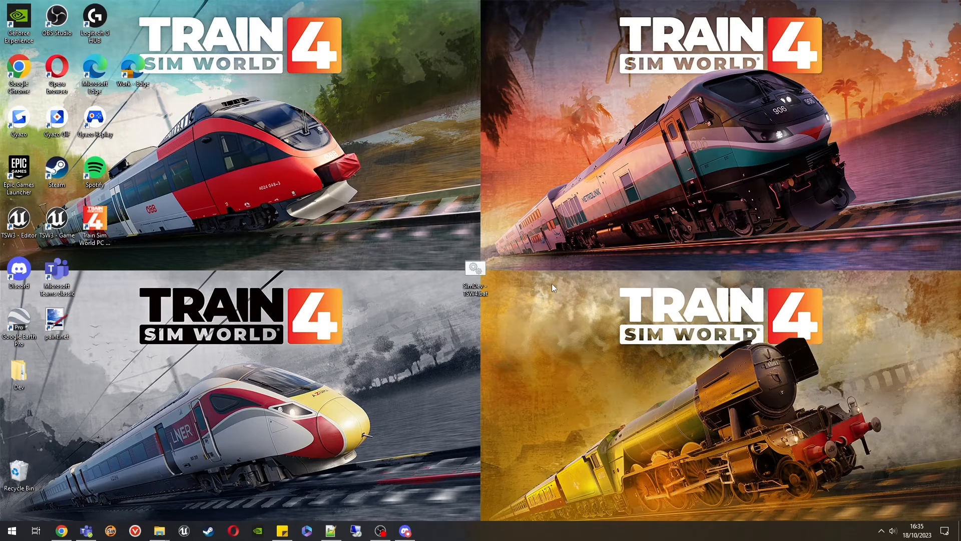
- Create a new text document on the desktop and name it TSW4Sim.txt
right_click(519, 276)
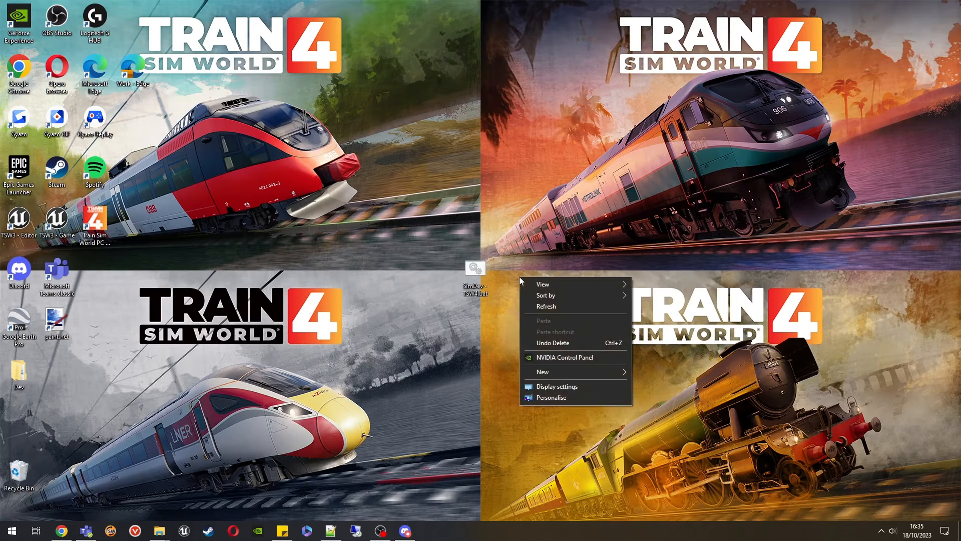
mouse_move(551, 374)
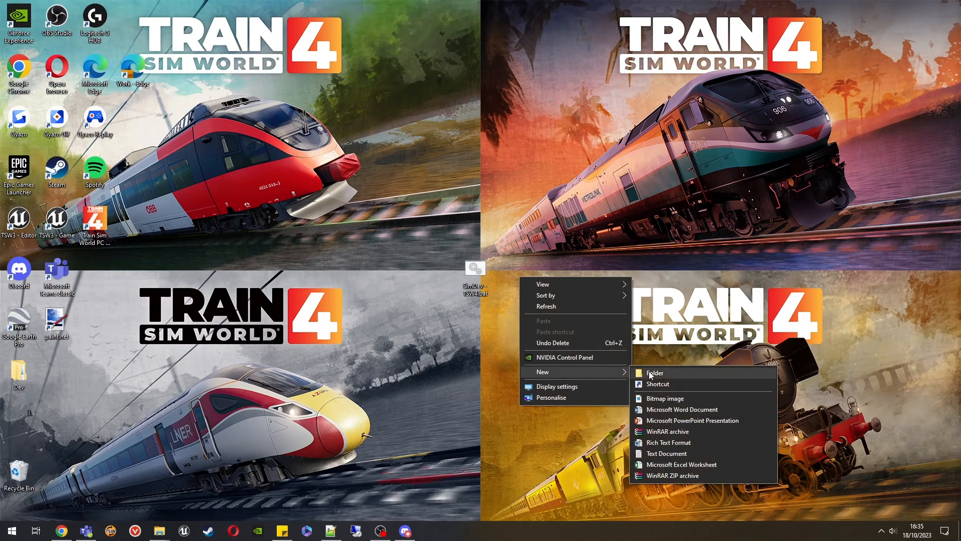
click(691, 452)
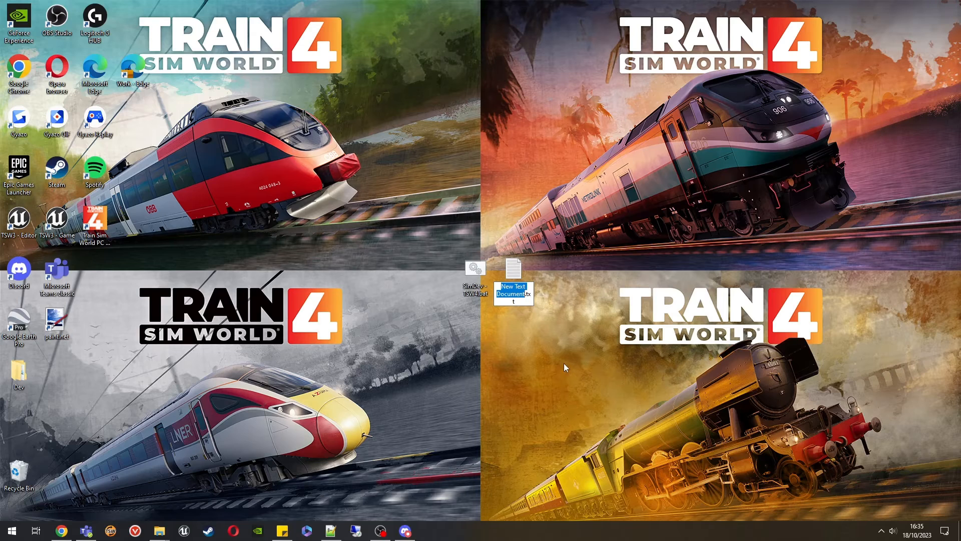
text(TSW)
key(Return)
text(4)
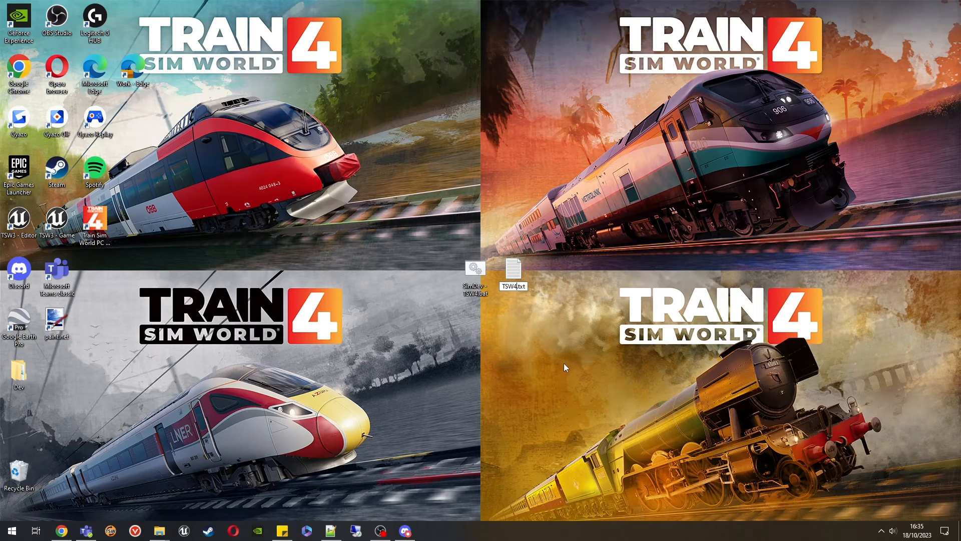
text(Sim)
key(Return)
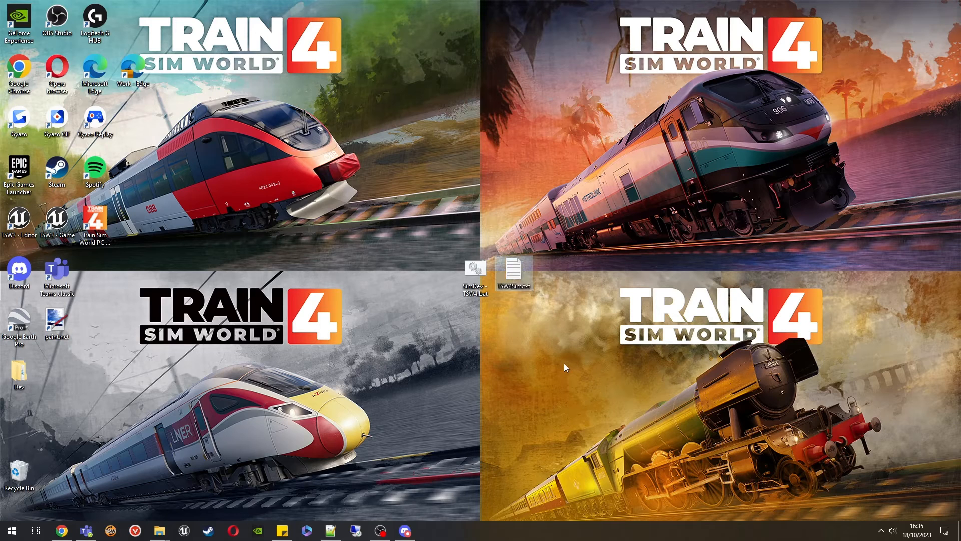
- Rename TSW4Sim.txt to TSW4Sim.bat and accept the file extension change
click(529, 286)
click(529, 286)
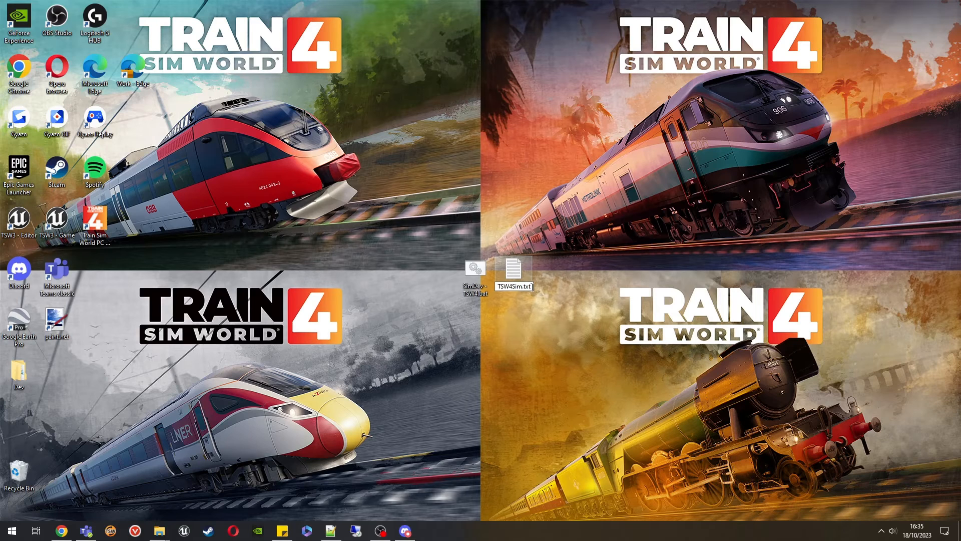
key(BackSpace)
key(BackSpace)
key(BackSpace)
text(bat)
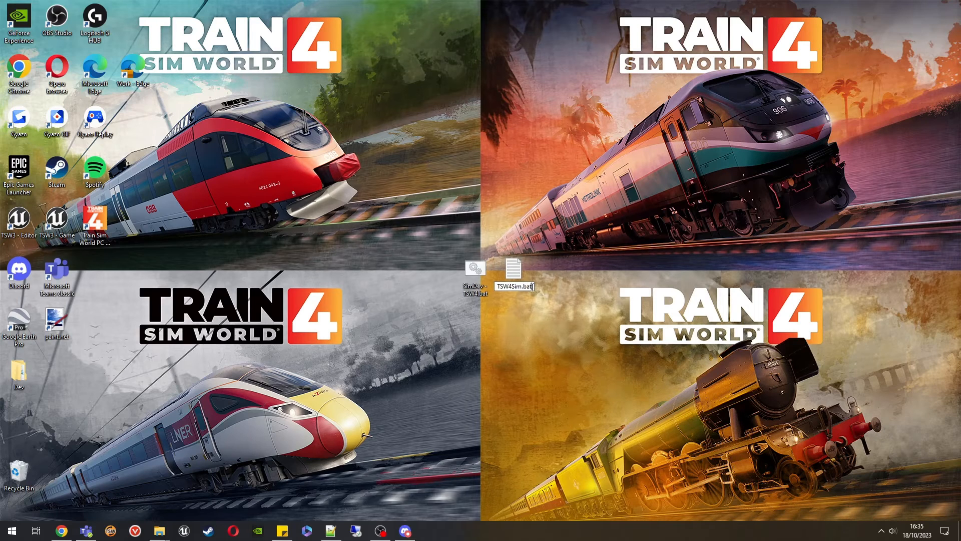
key(Return)
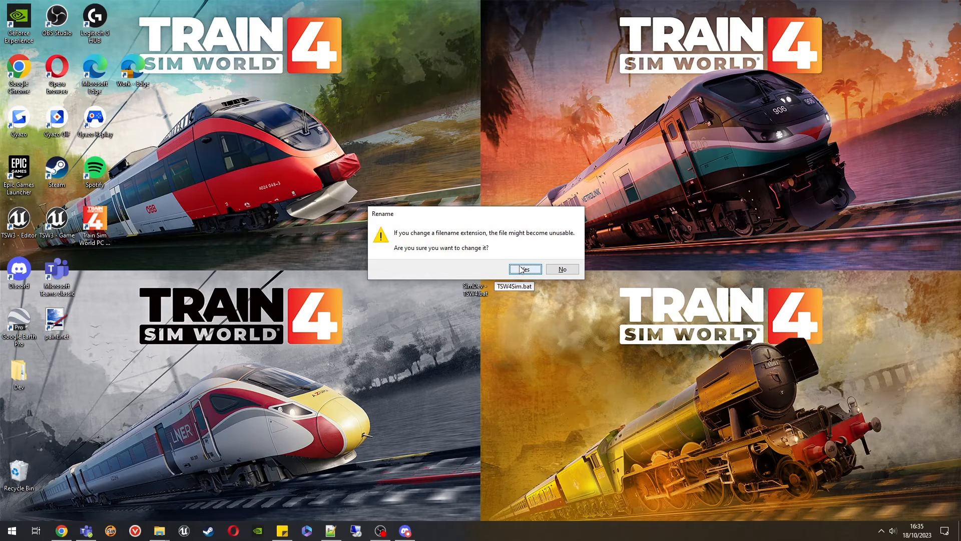
click(522, 270)
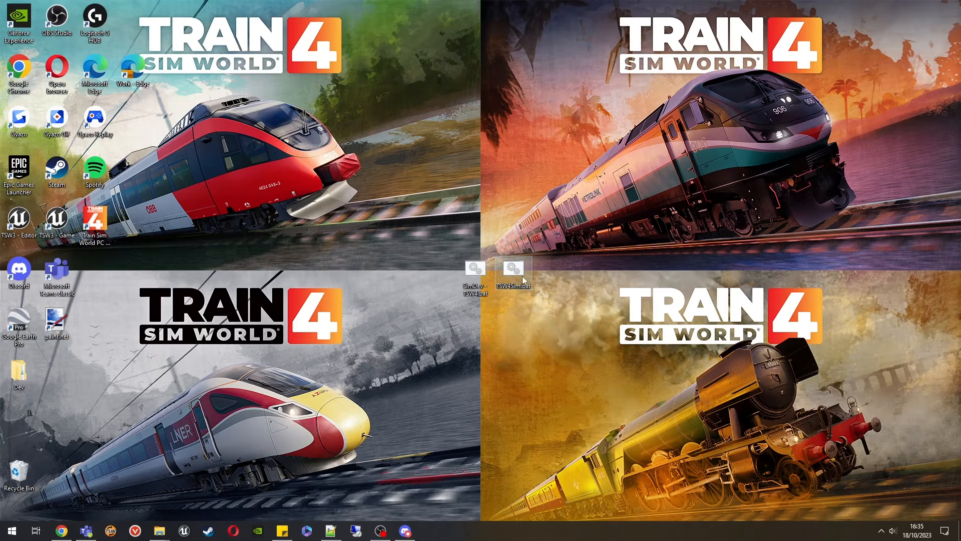
- Open TSW4Sim.bat in Notepad++ and close its document so that SimDev - TSW4.bat is in view
right_click(510, 268)
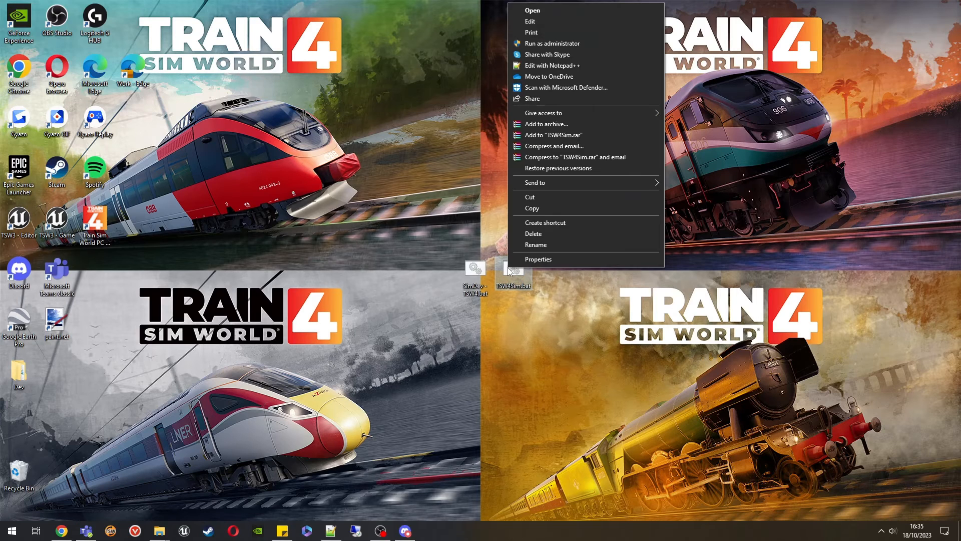
click(584, 66)
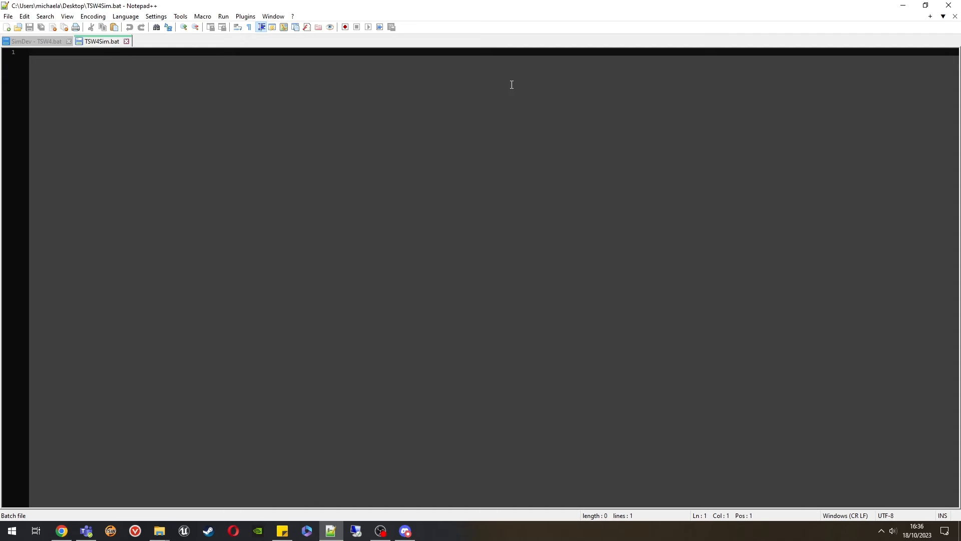
click(127, 41)
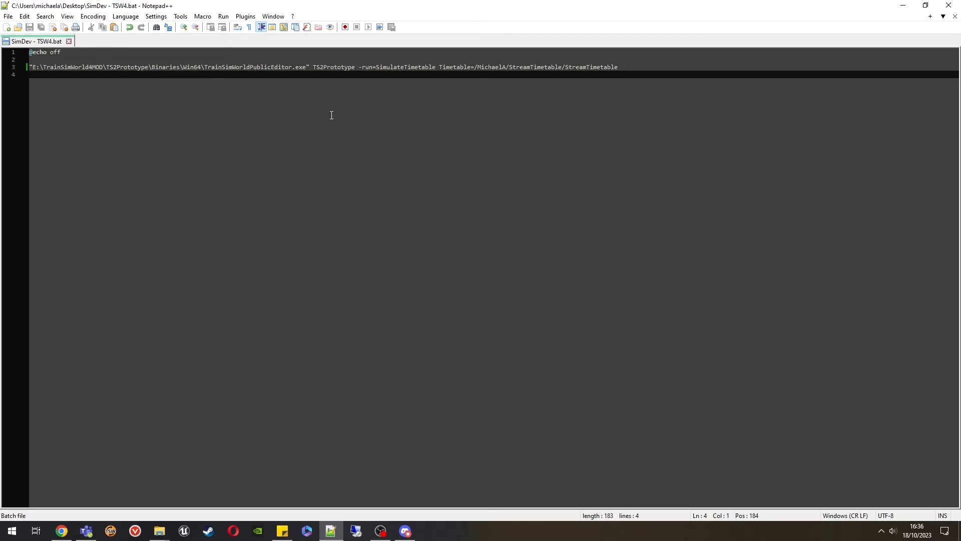
- Examine the command in SimDev - TSW4.bat: the editor executable path, TS2Prototype, the SimulateTimetable run option and the timetable path
click(637, 66)
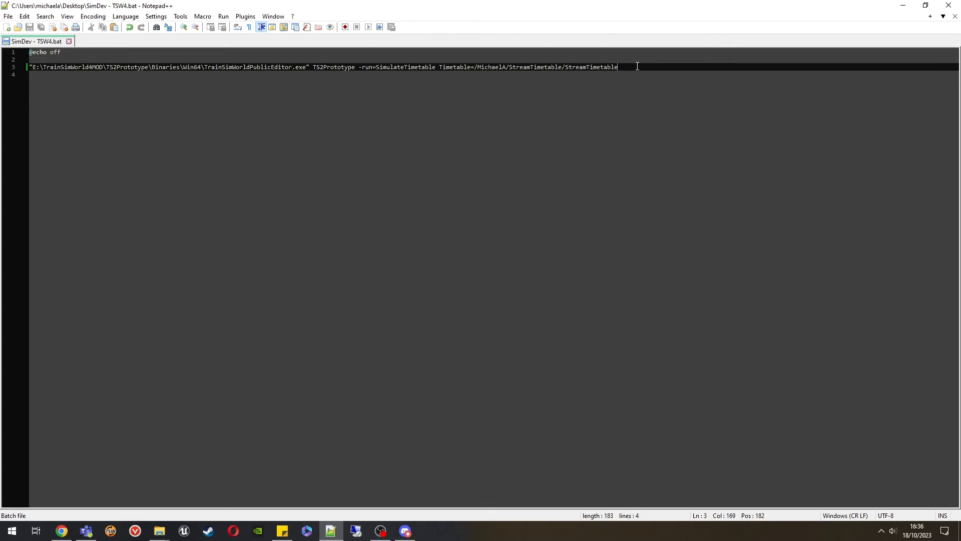
drag(29, 66, 312, 67)
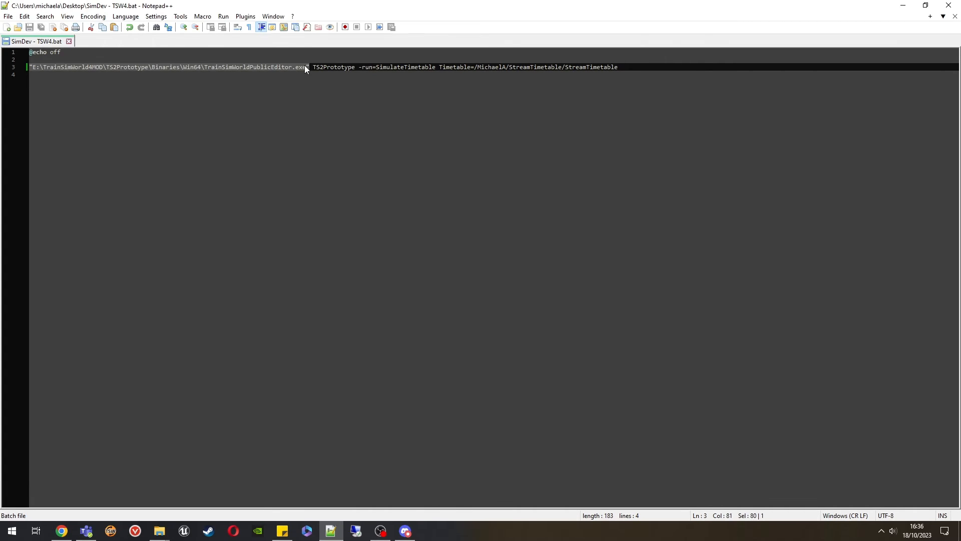
click(313, 67)
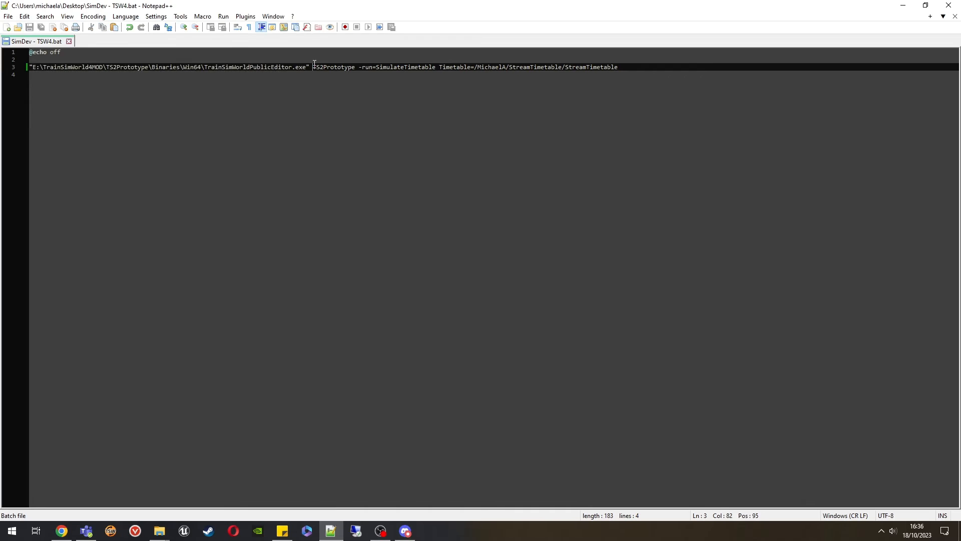
drag(314, 65, 355, 70)
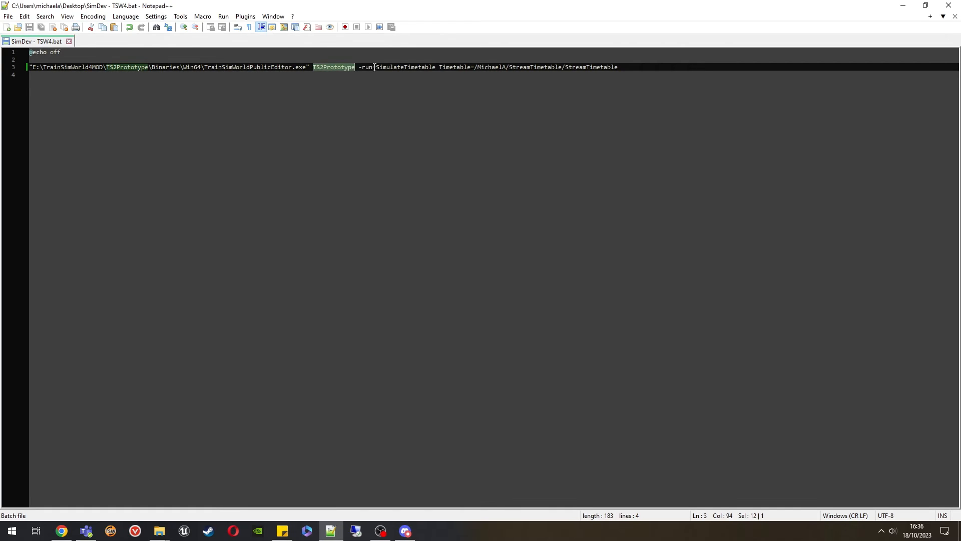
click(373, 66)
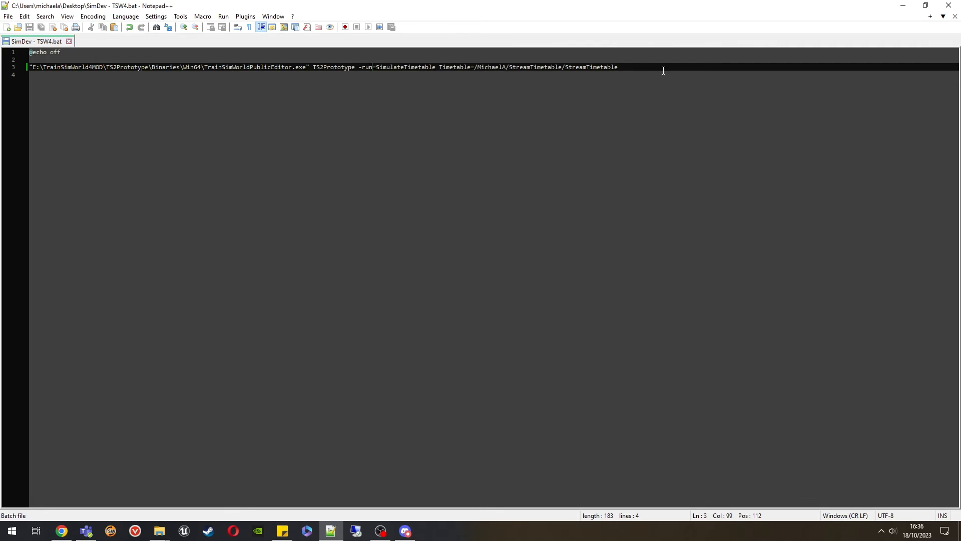
click(635, 67)
- Check the timetable path in the batch file against the StreamTimetable folder in File Explorer, and close that folder window
mouse_move(159, 530)
click(264, 507)
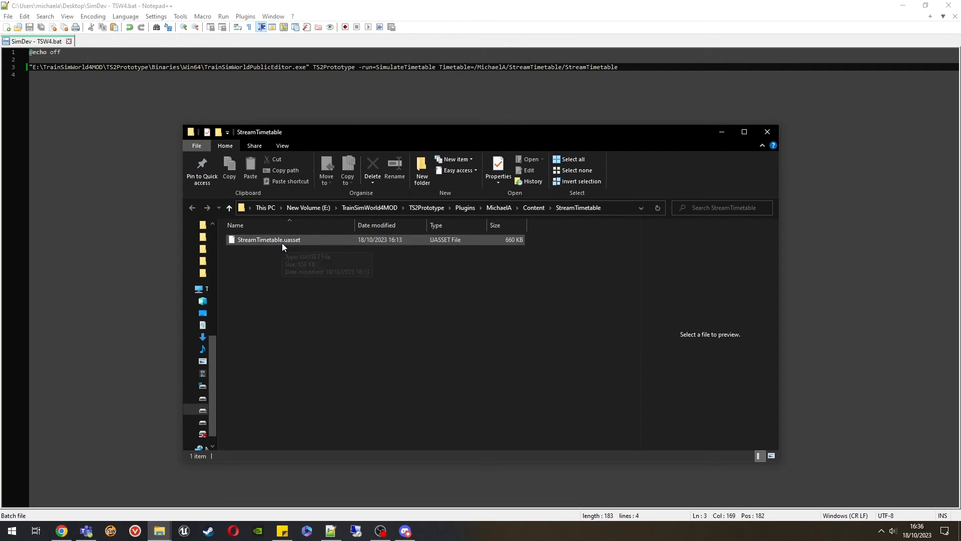
click(773, 138)
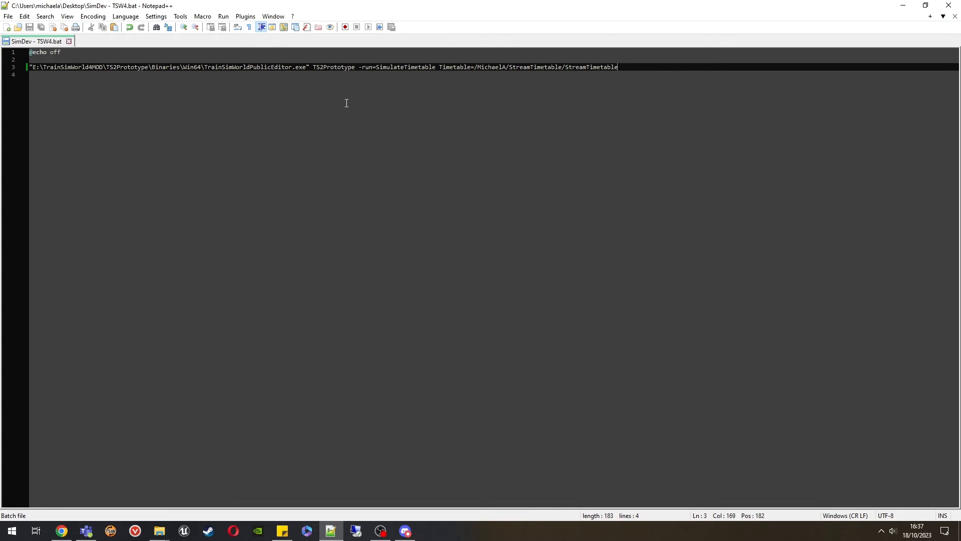
- Recheck the quoted TrainSimWorldPublicEditor.exe path in SimDev - TSW4.bat and close Notepad++
drag(312, 67, 30, 67)
click(311, 67)
click(643, 67)
click(948, 6)
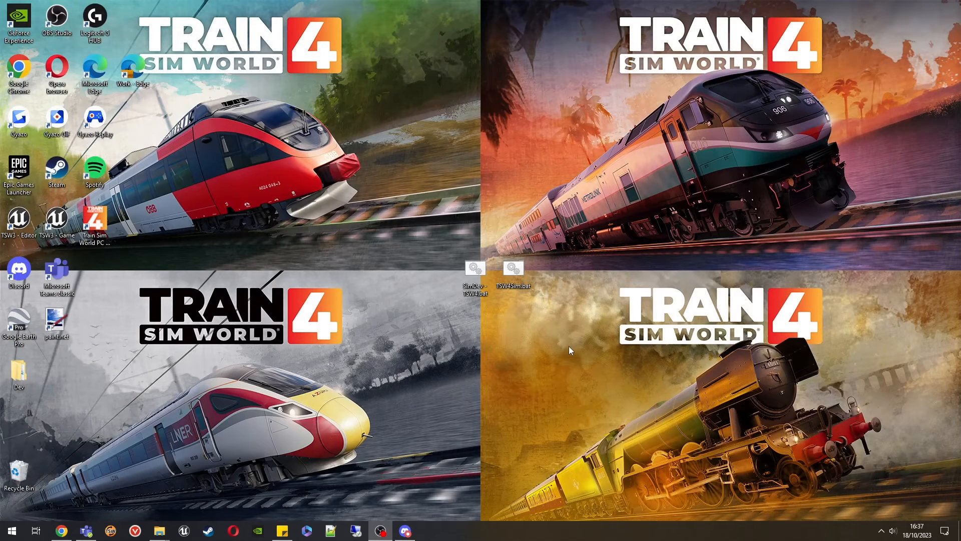
- Run SimDev - TSW4.bat from the desktop to simulate StreamTimetable, and close the crash reporter without sending a report
double_click(479, 277)
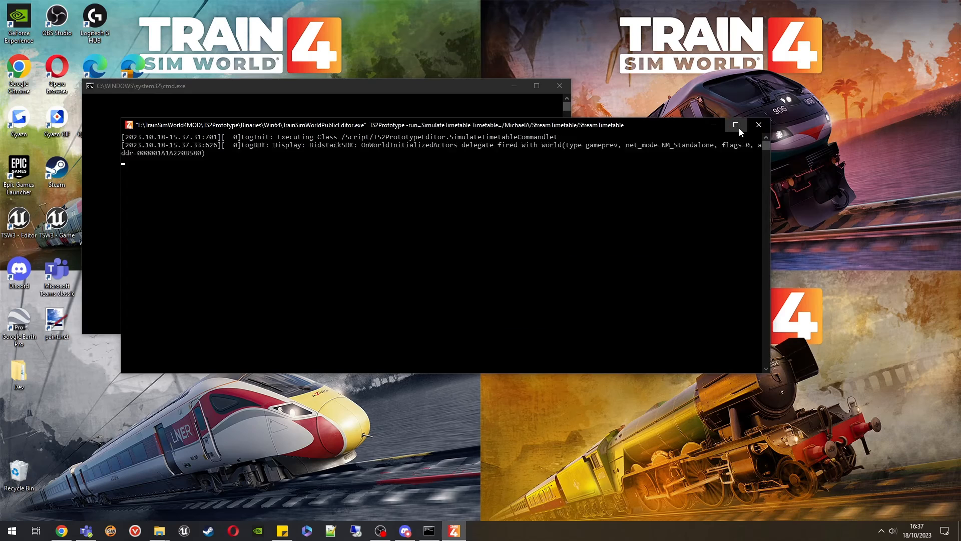
click(736, 125)
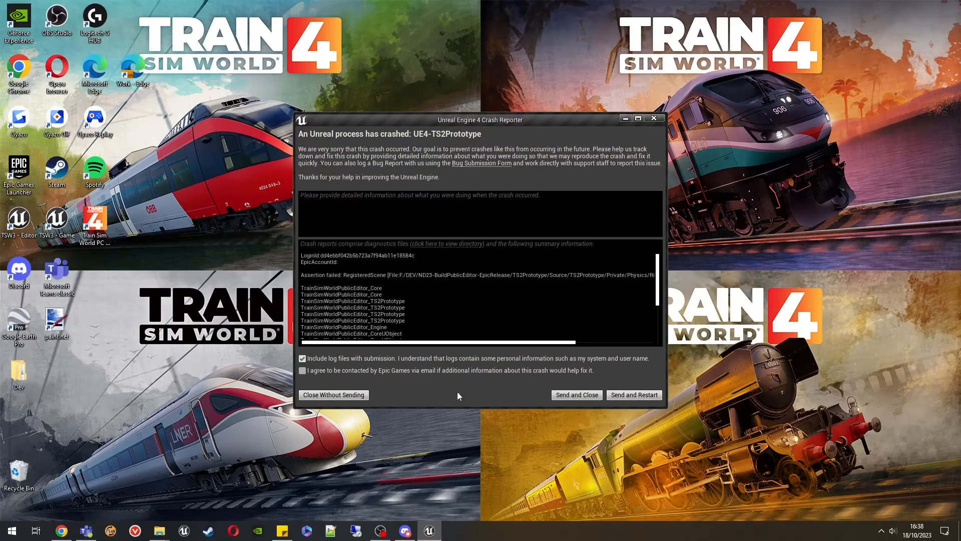
click(343, 396)
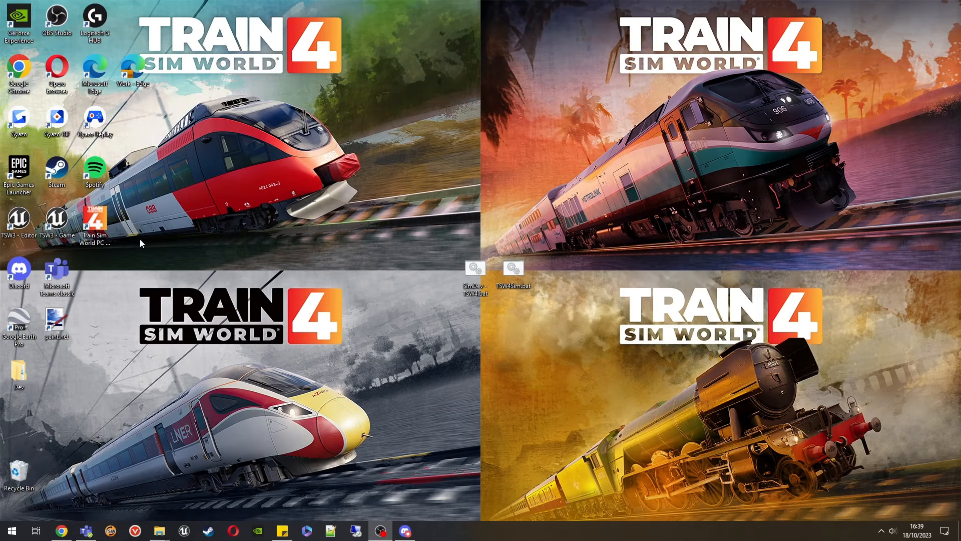
- Launch the Train Sim World PC Editor and check the path of the TS2Prototype\Saved\Logs folder in File Explorer
click(98, 225)
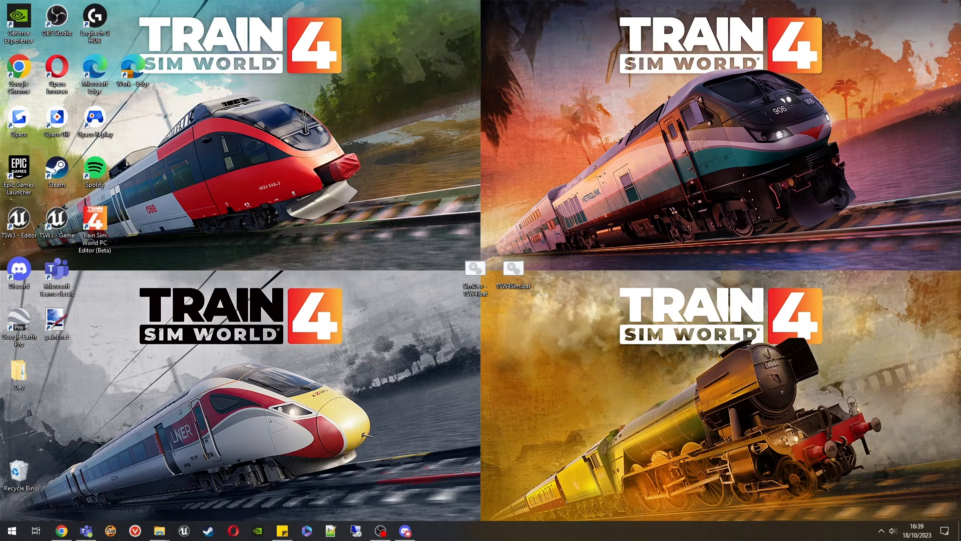
key(alt+Tab)
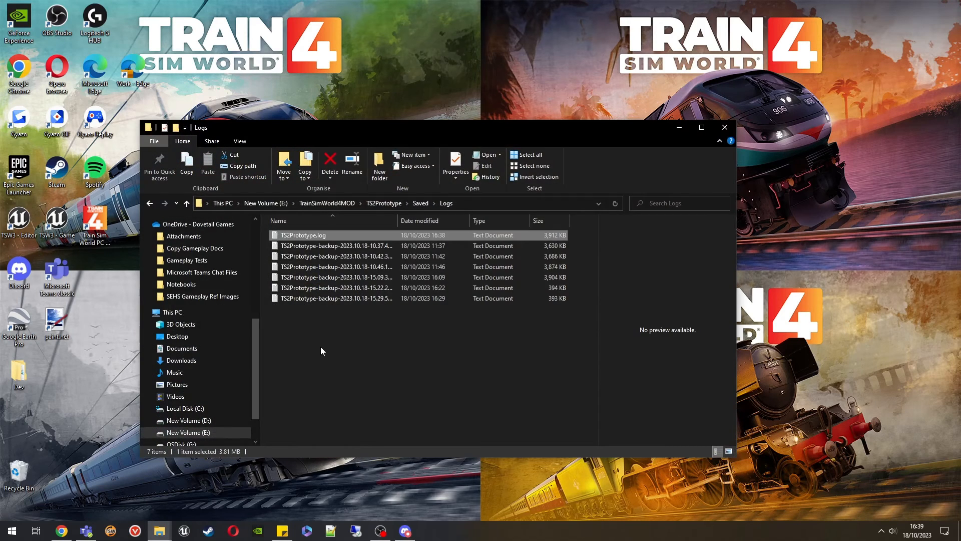
click(467, 204)
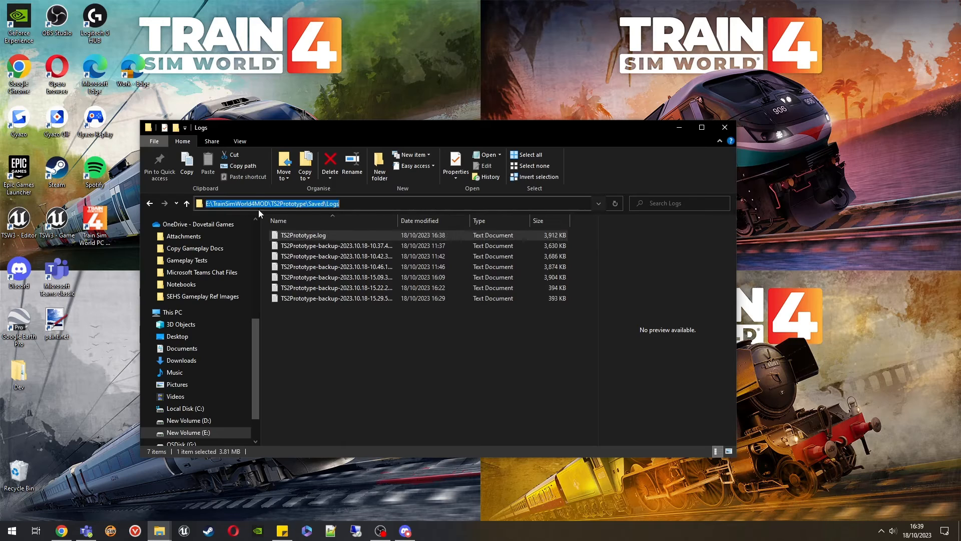
click(284, 204)
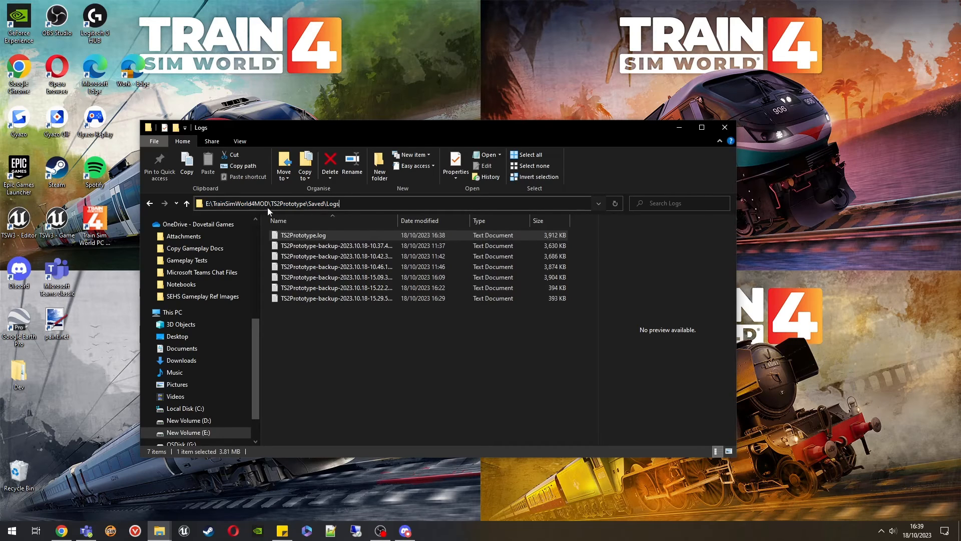
drag(213, 202, 344, 203)
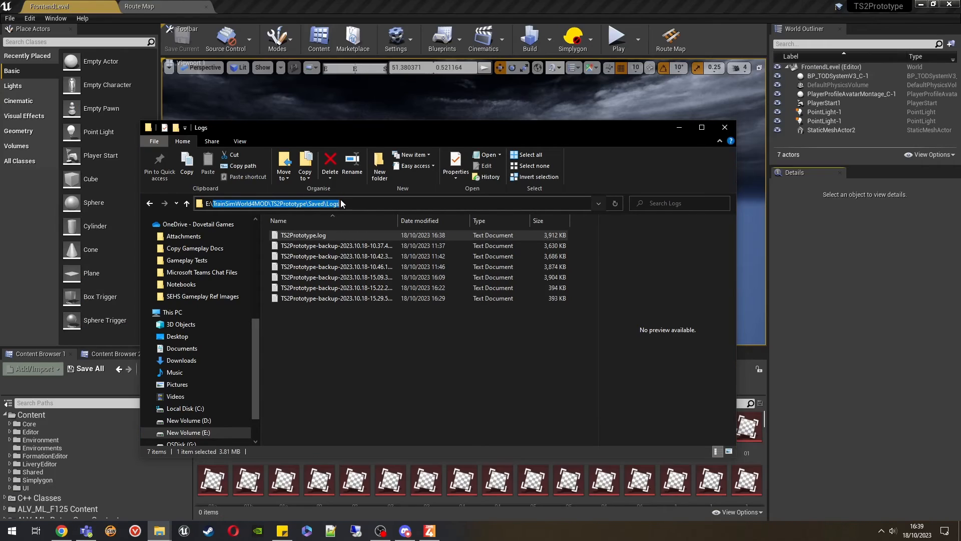
click(427, 355)
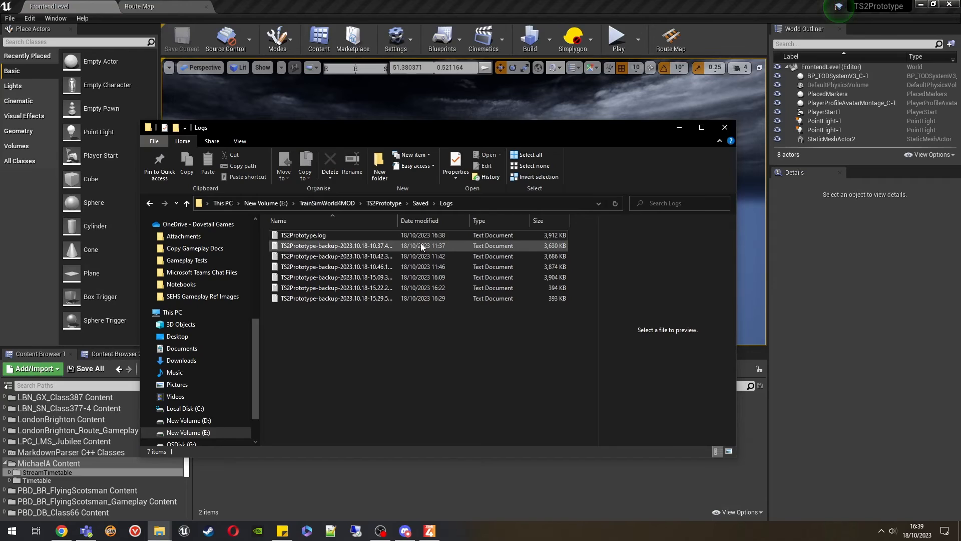
- Open TS2Prototype.log from the Logs folder in Notepad++, and minimise Notepad++ and the folder window
right_click(450, 234)
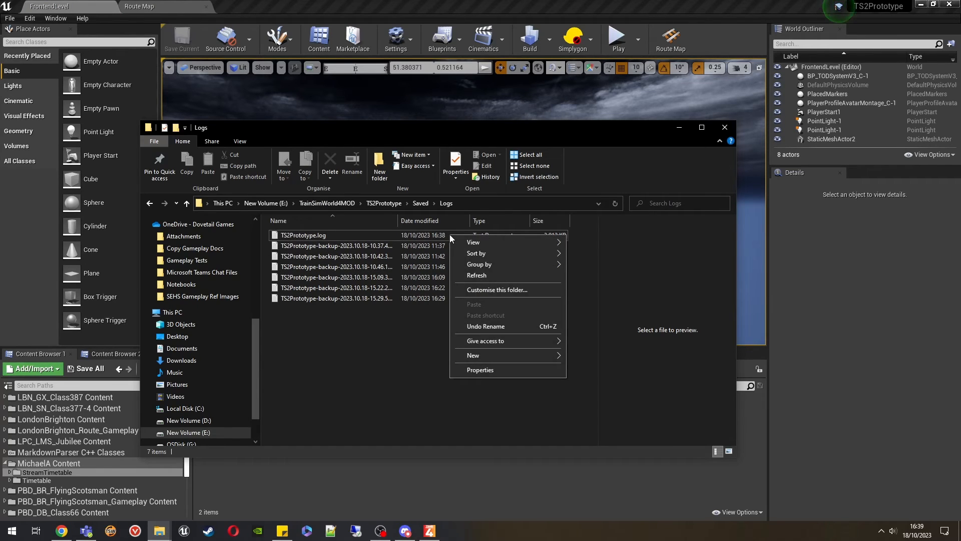
click(440, 235)
right_click(441, 236)
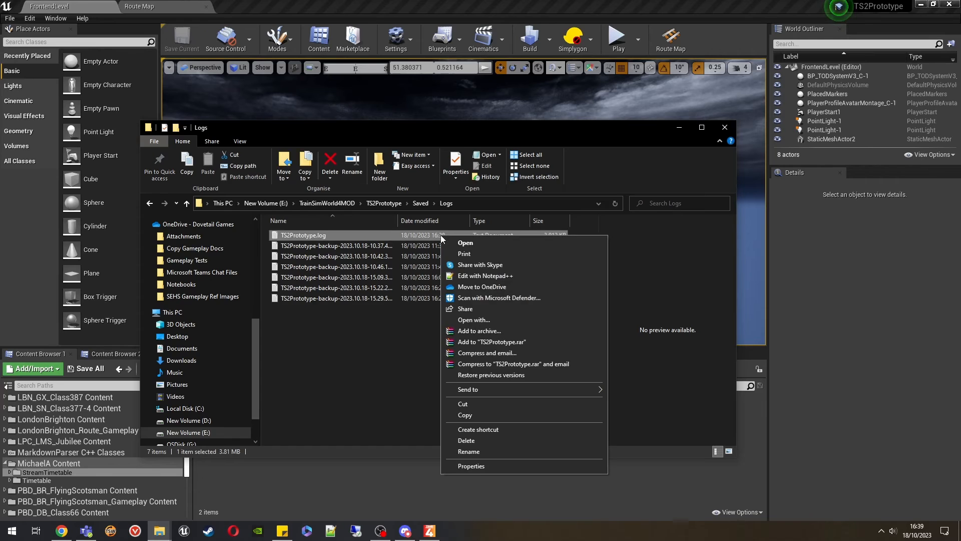
click(485, 276)
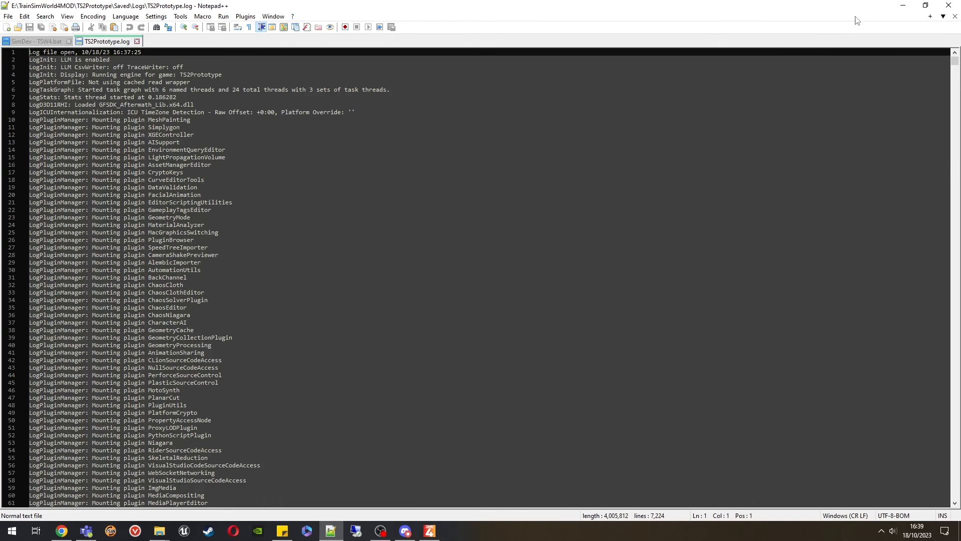
click(903, 6)
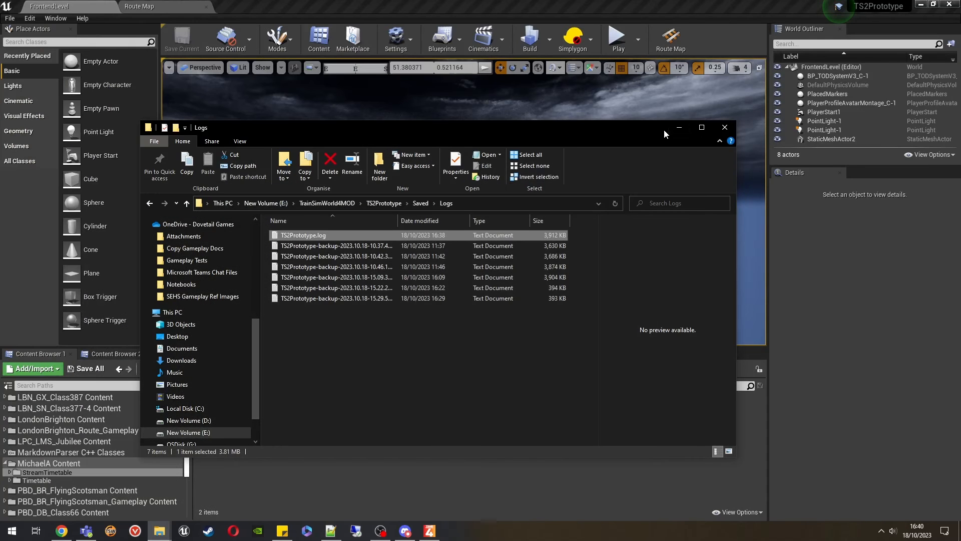
click(678, 127)
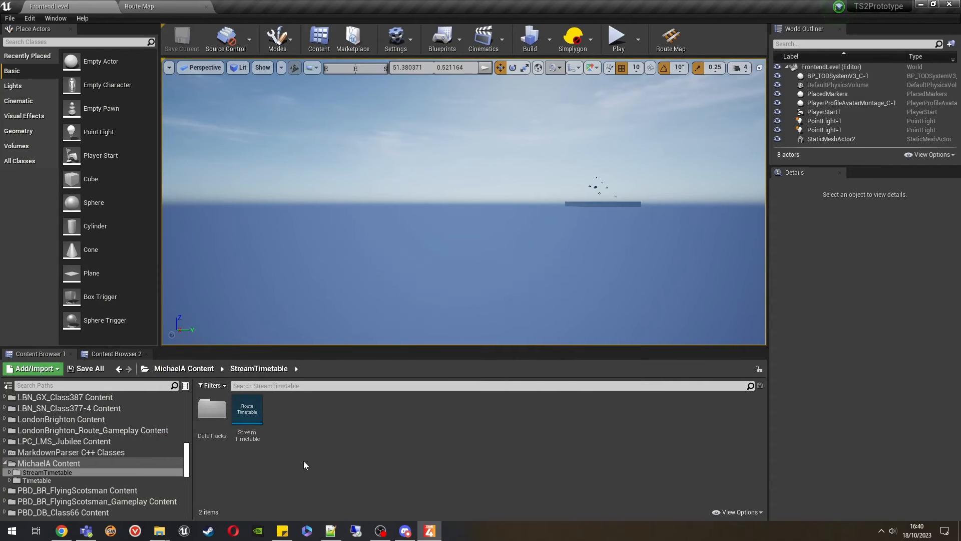
- Return to TS2Prototype.log and find the simulation summary near its end, checking the timetable's simulated finish time and simulation duration
click(330, 531)
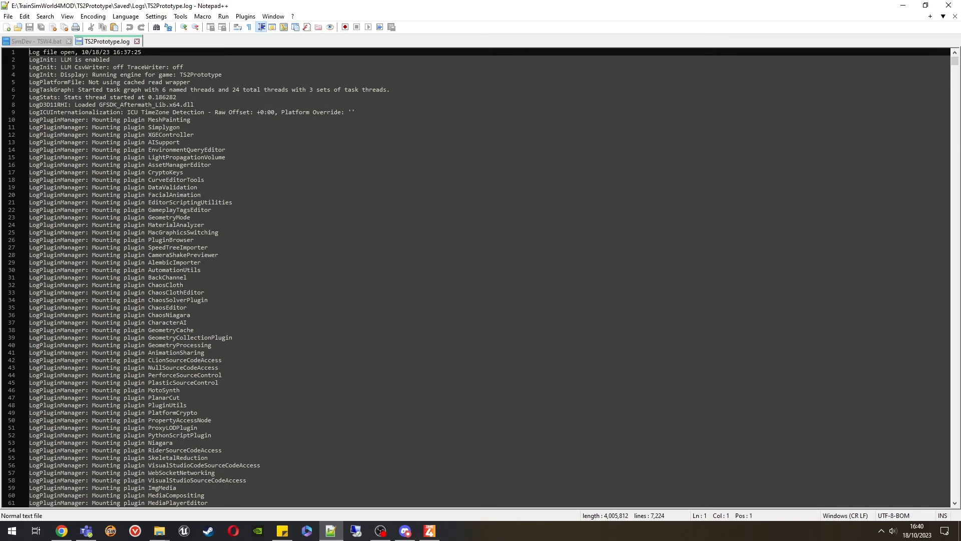
drag(954, 61, 956, 183)
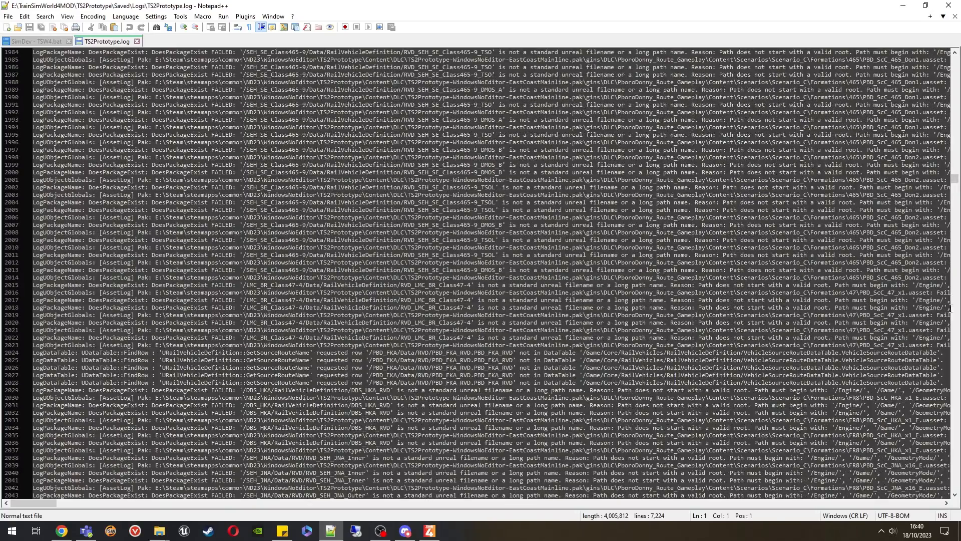
drag(956, 187, 948, 444)
scroll(156, 256, up, 3)
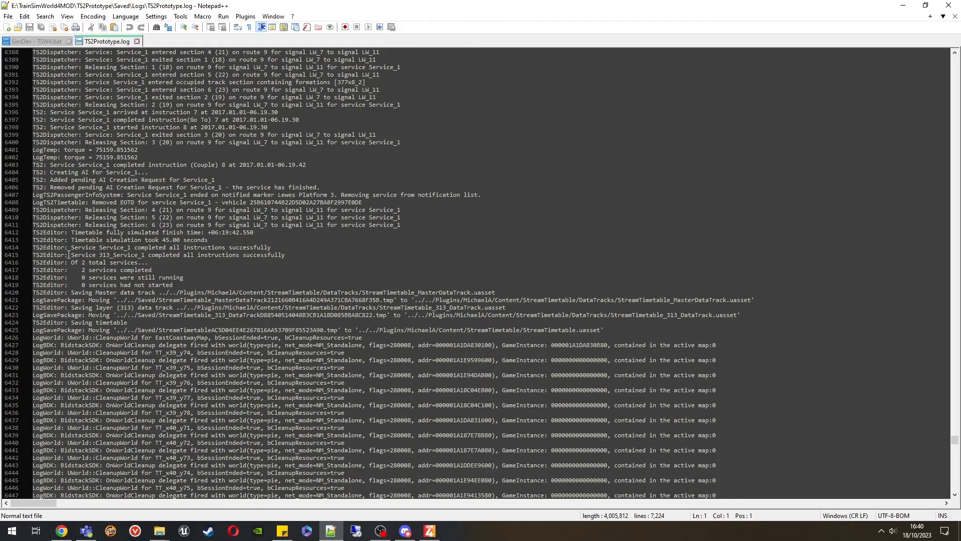
drag(71, 233, 265, 228)
click(263, 233)
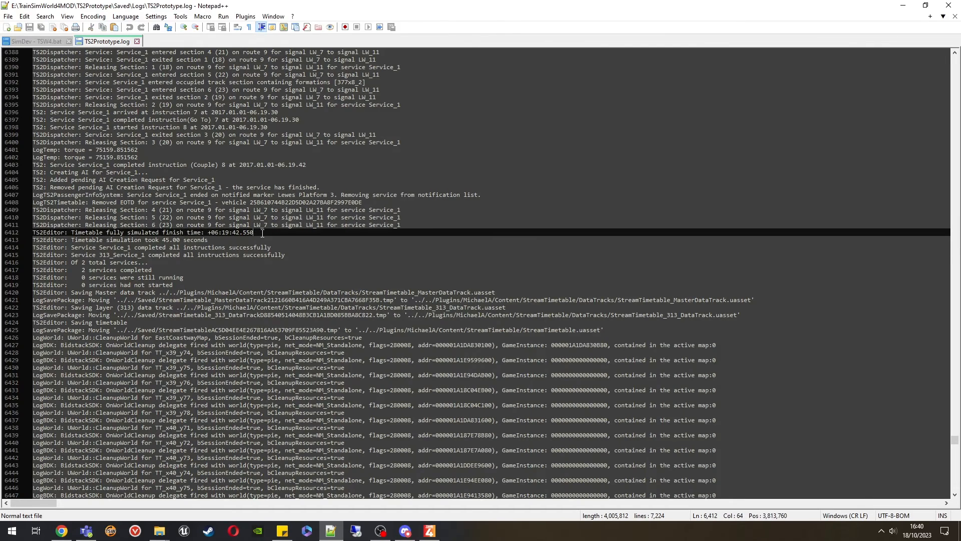
click(217, 239)
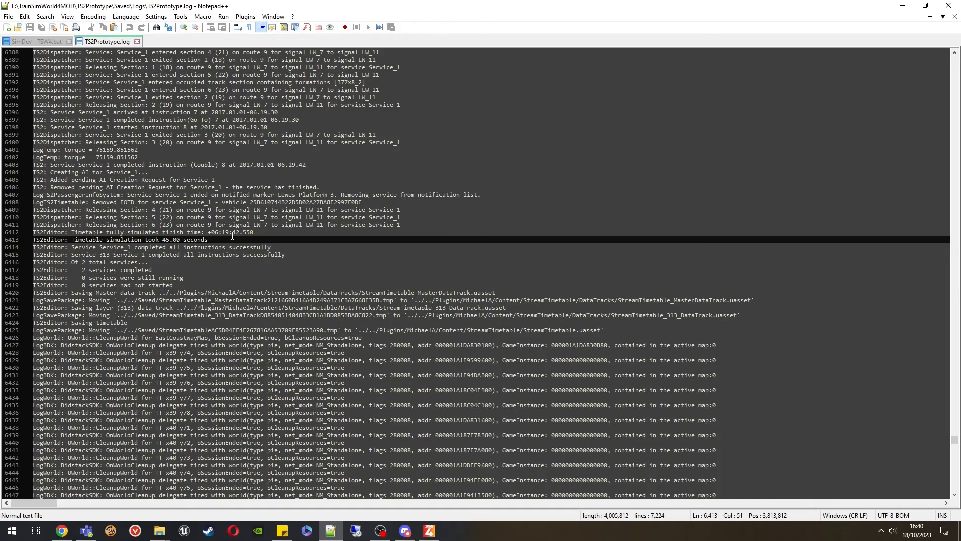
- Check the log's results for Service_1 and 313_Service_1, and the counts of completed, still running and not started services
click(71, 248)
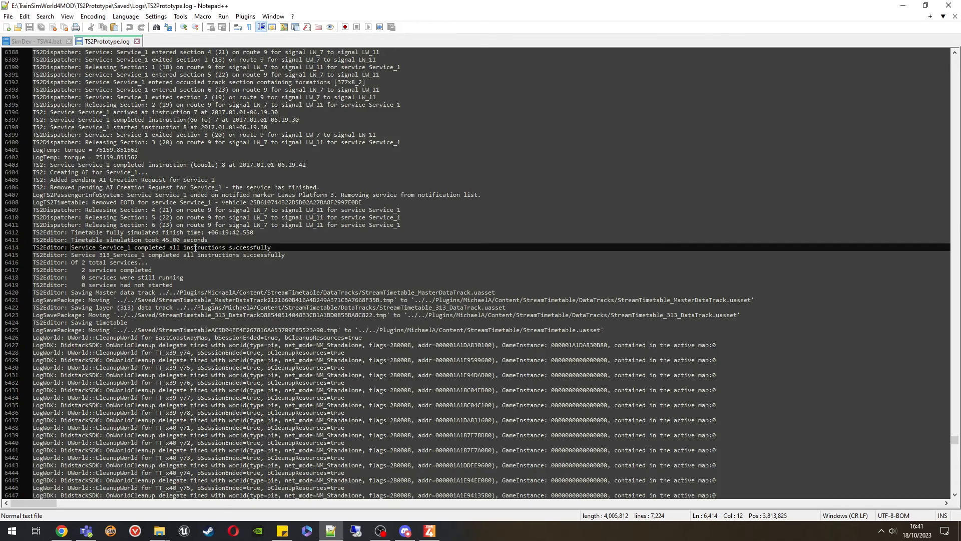
key(Down)
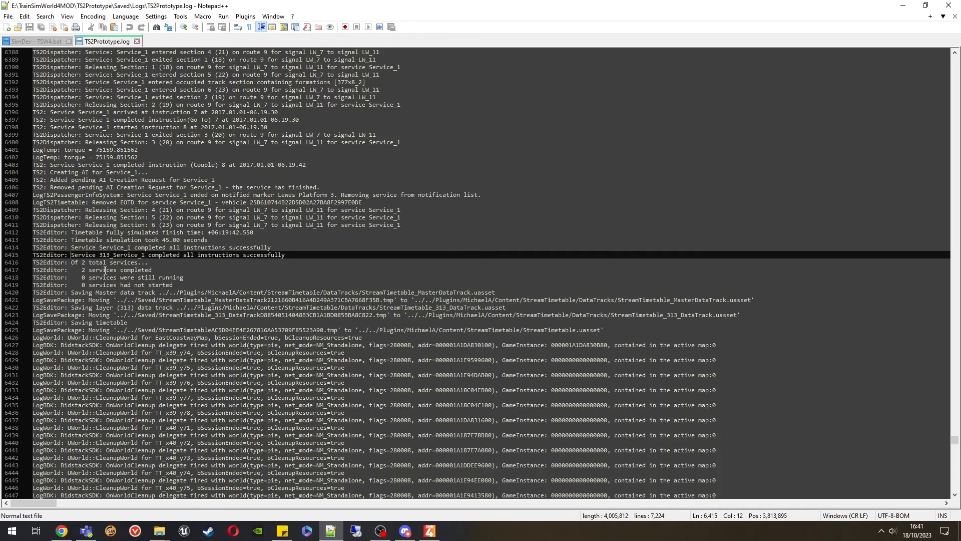
click(159, 265)
click(204, 276)
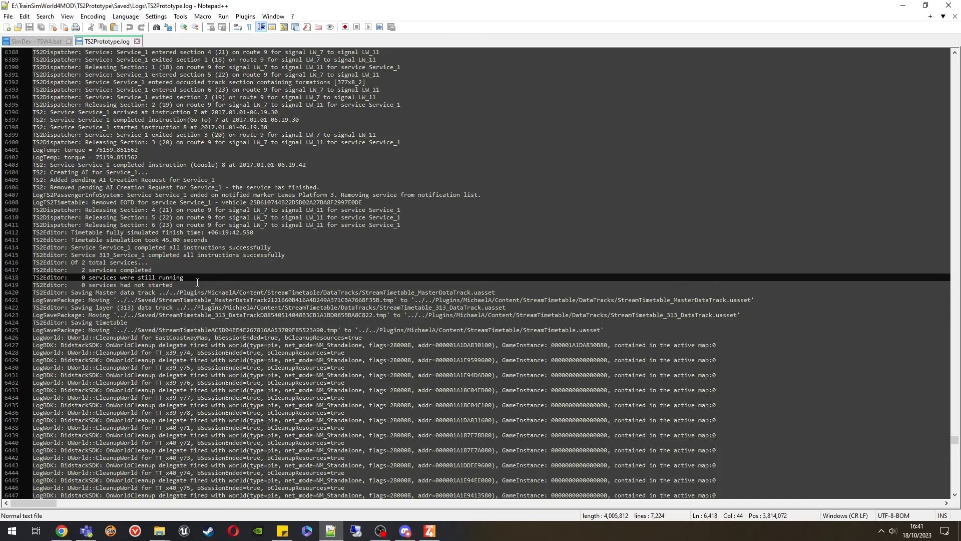
click(197, 282)
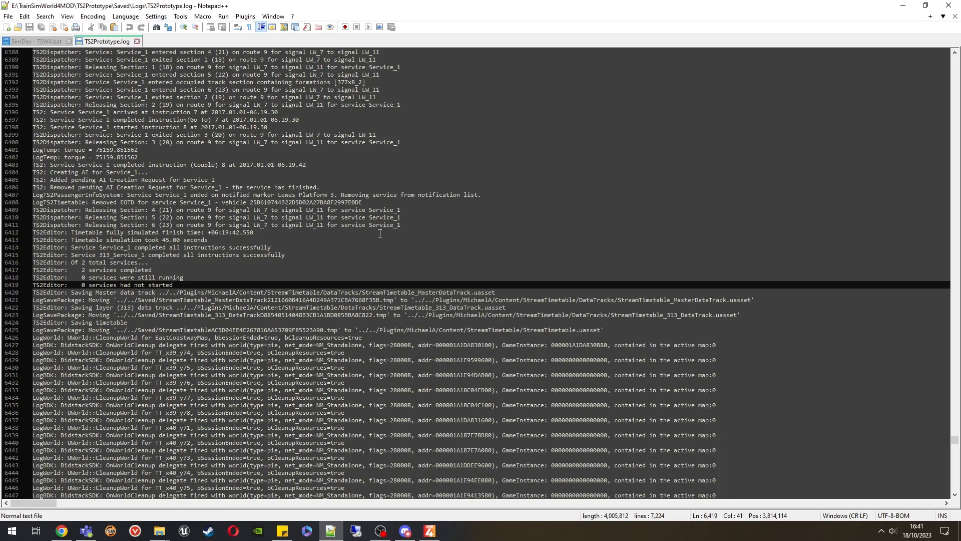
- Examine the log entries for saving the master data track and the 313 layer data track, and minimise Notepad++
click(89, 293)
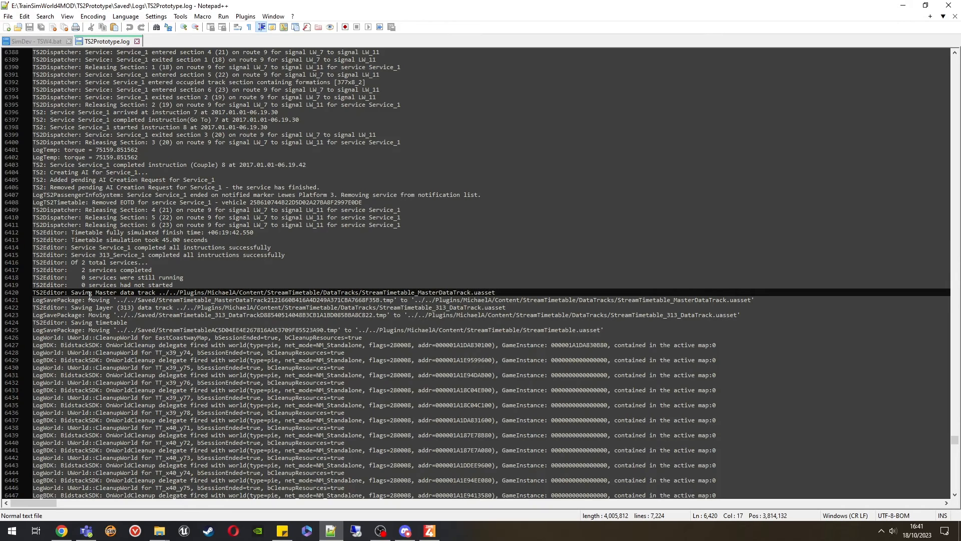
drag(96, 293, 157, 294)
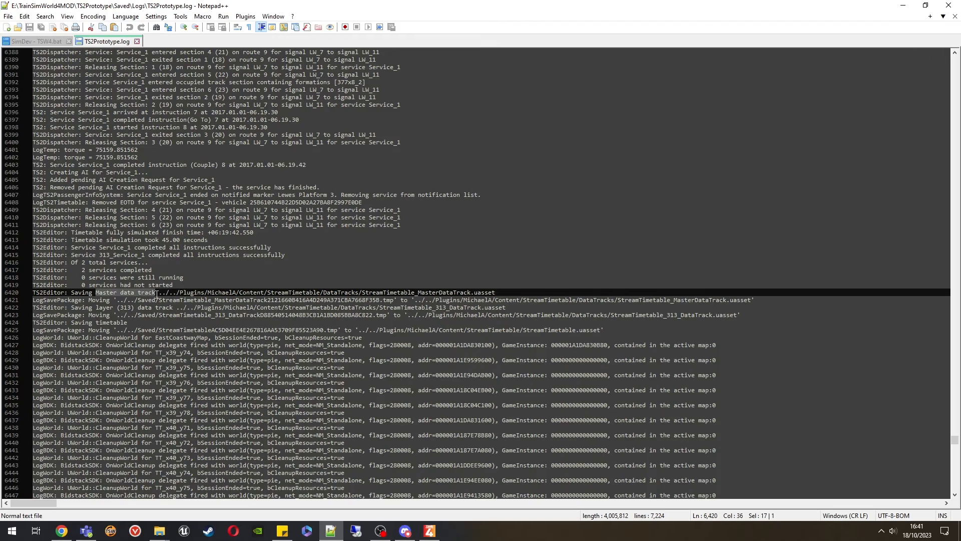
click(430, 292)
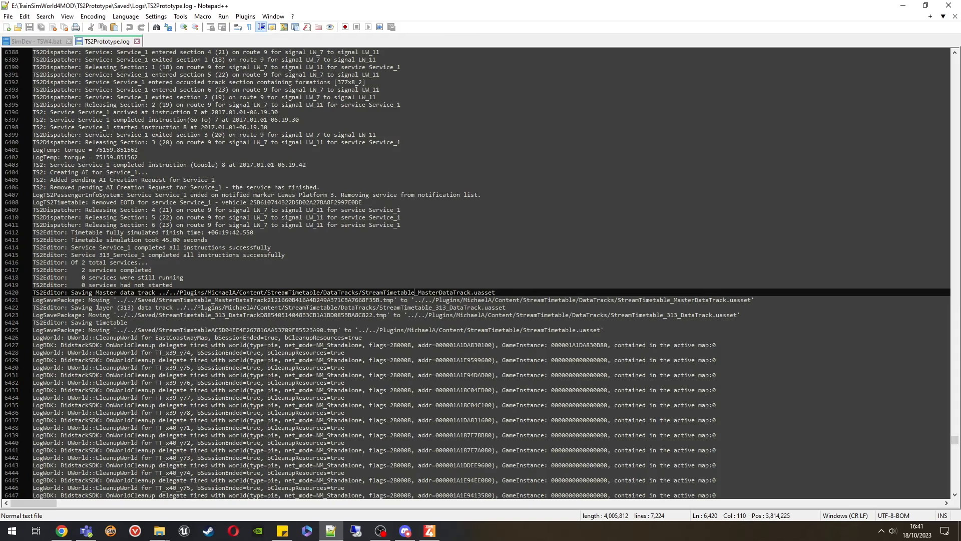
click(146, 307)
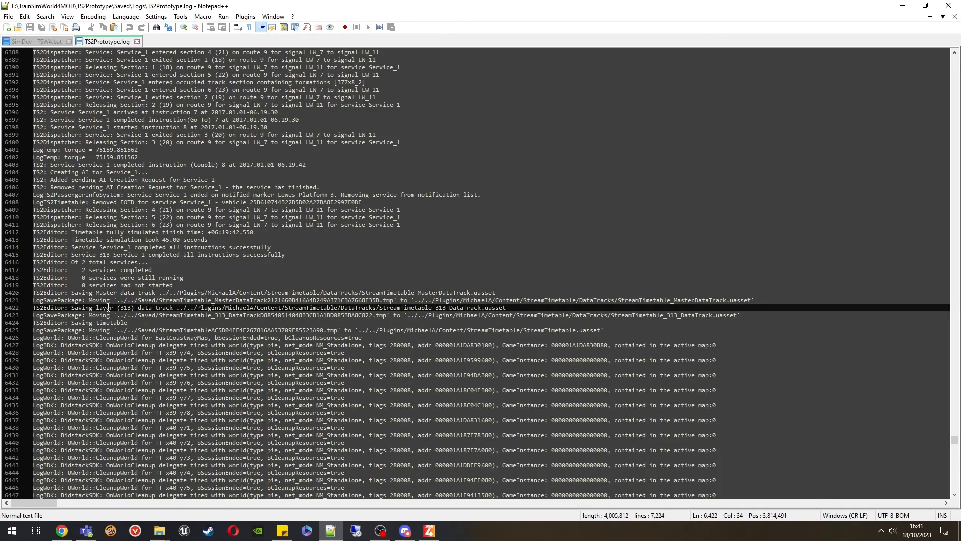
click(903, 5)
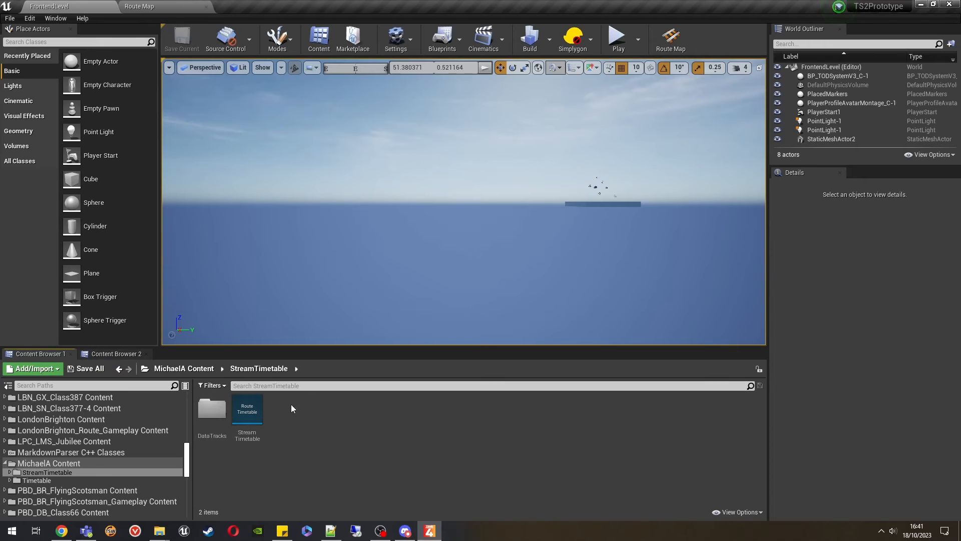
- Load the EastCoastwayMap level from the BrightonEastbourne Map folder and look into StreamTimetable's DataTracks folder
click(107, 355)
double_click(248, 411)
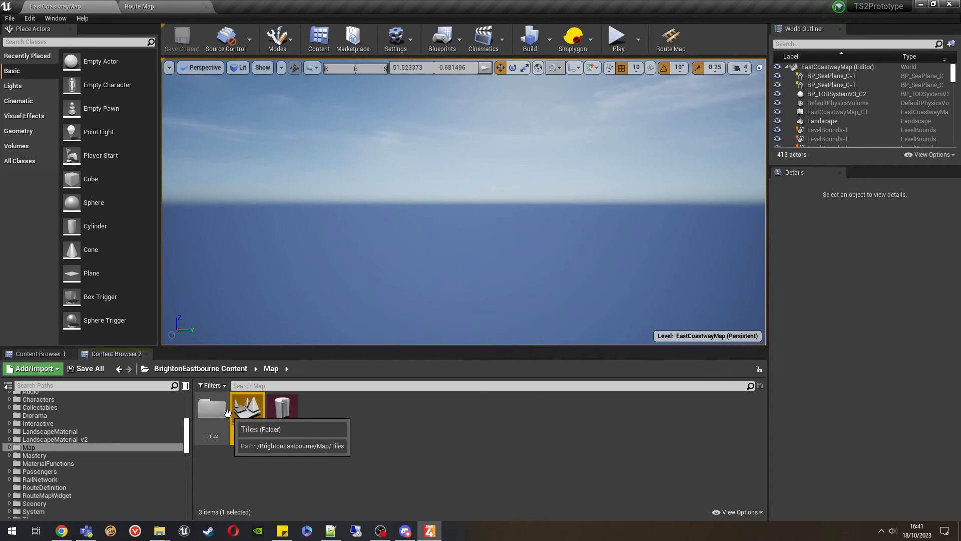
click(49, 352)
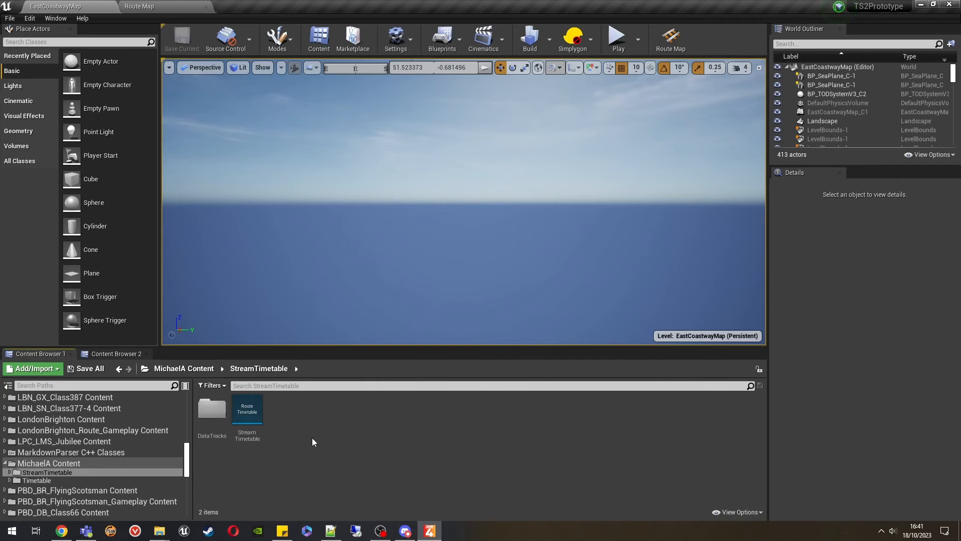
double_click(211, 413)
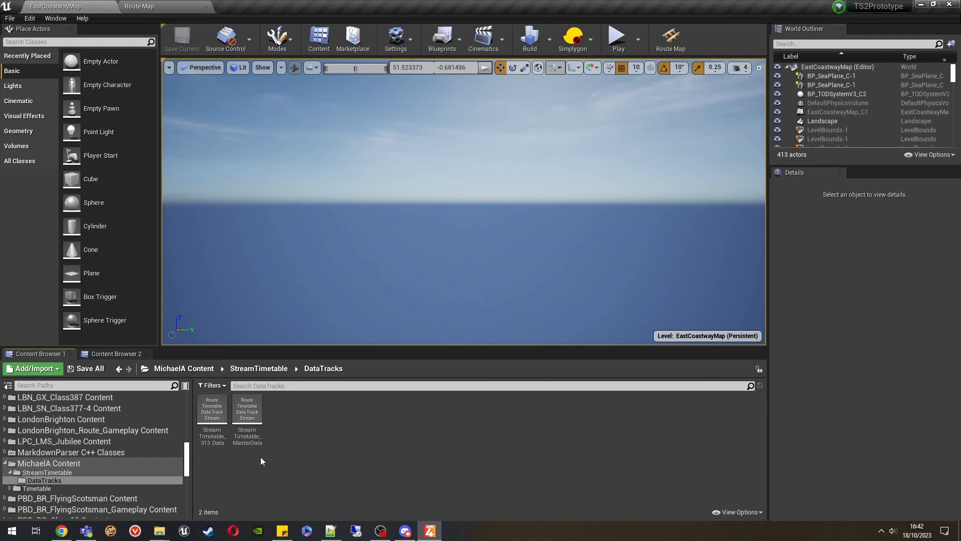
- Open the StreamTimetable asset and check the data tracks assigned to the master timetable and to the 313 layer
click(267, 370)
double_click(251, 426)
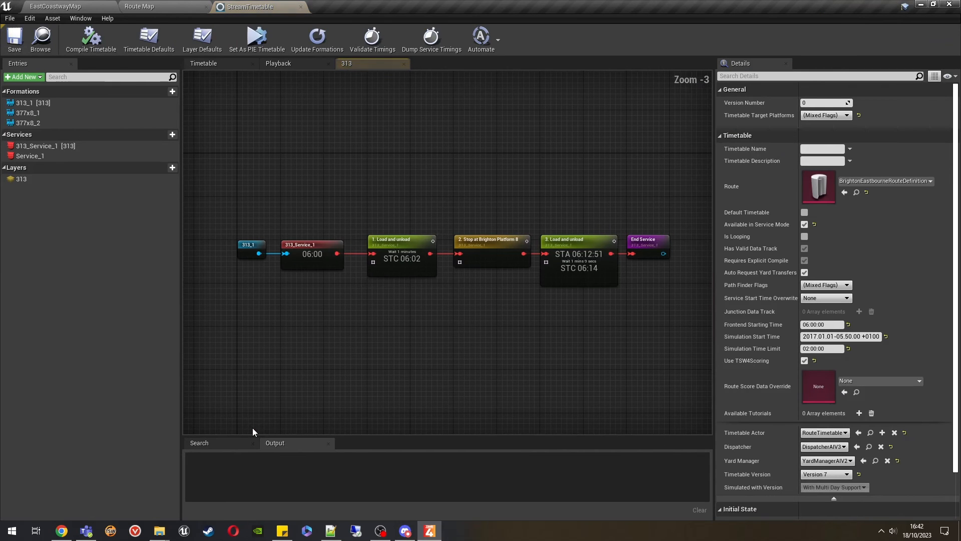
scroll(801, 373, down, 3)
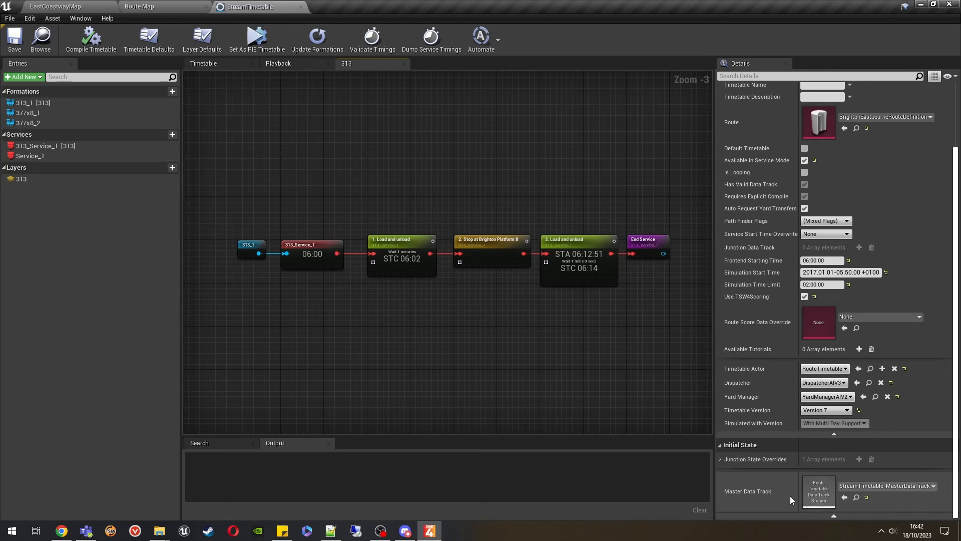
click(212, 50)
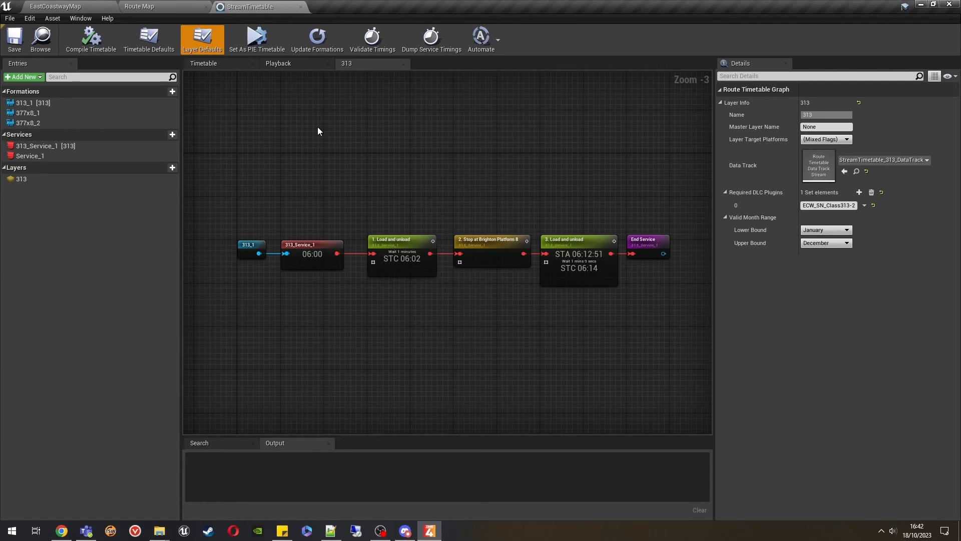
- Examine the simulated arrival and completion times of Service_1's load and unload instructions in the main timetable
click(231, 64)
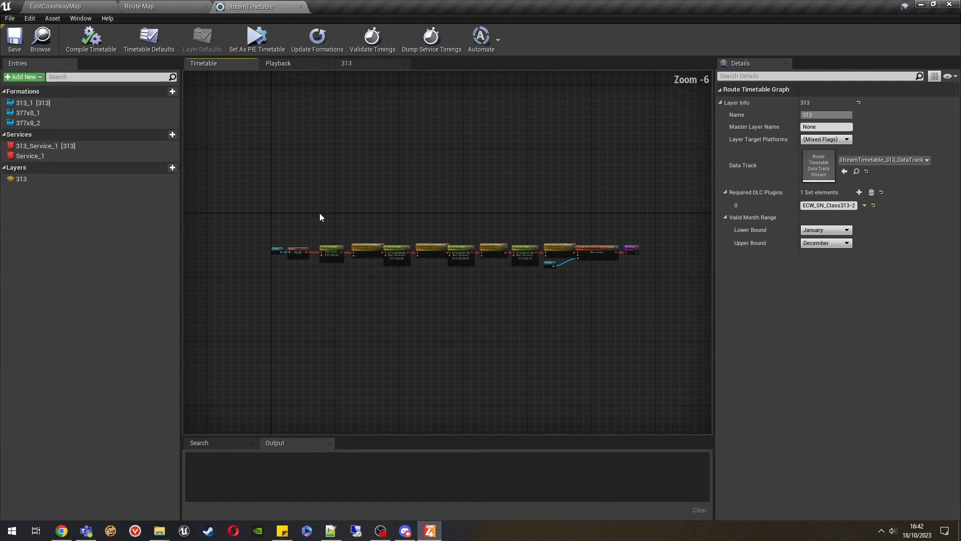
scroll(318, 250, up, 2)
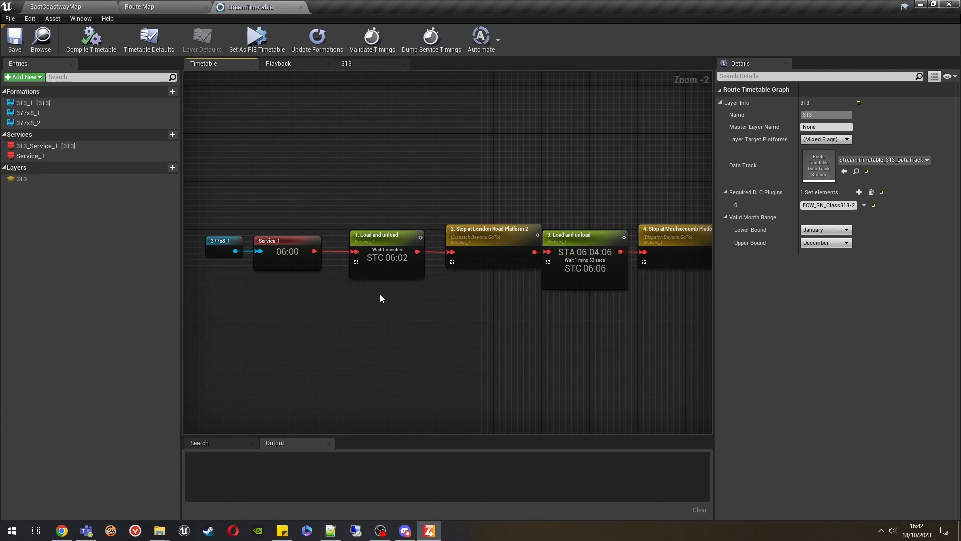
click(378, 259)
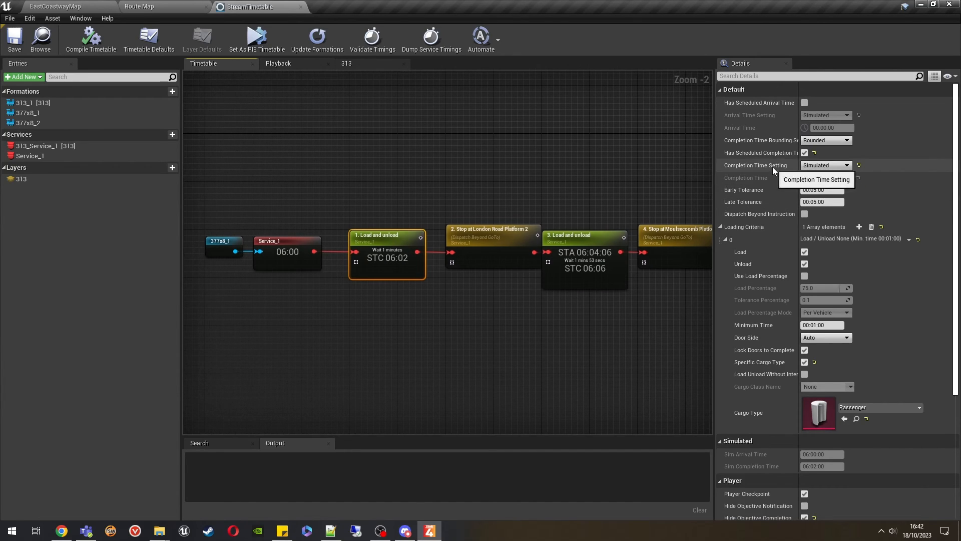
click(588, 272)
right_drag(631, 322, 444, 307)
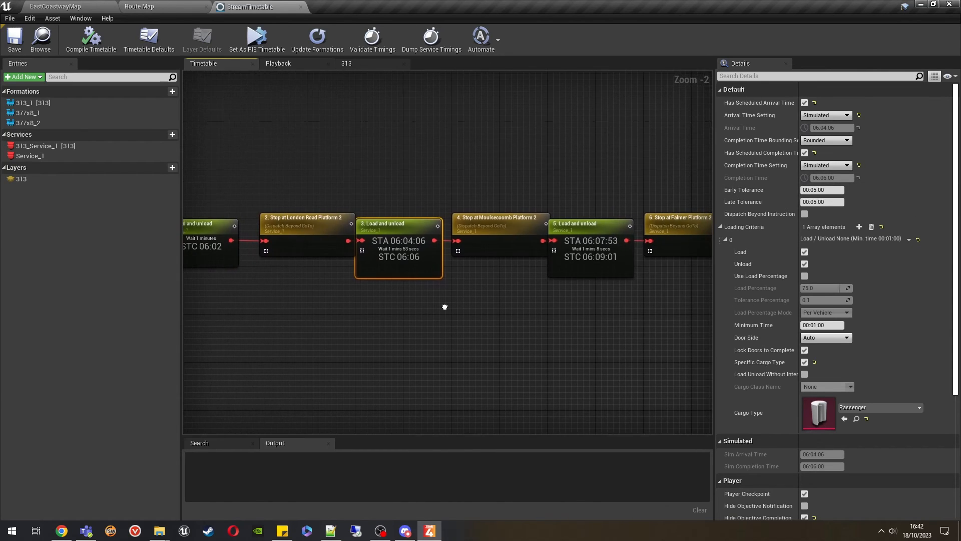
click(606, 258)
right_drag(630, 291, 455, 293)
click(595, 250)
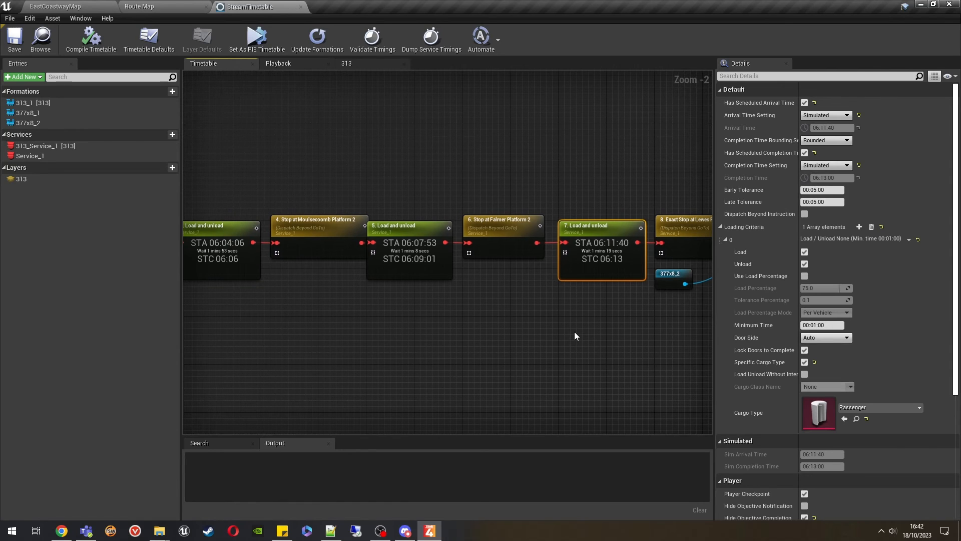
right_drag(469, 302, 272, 309)
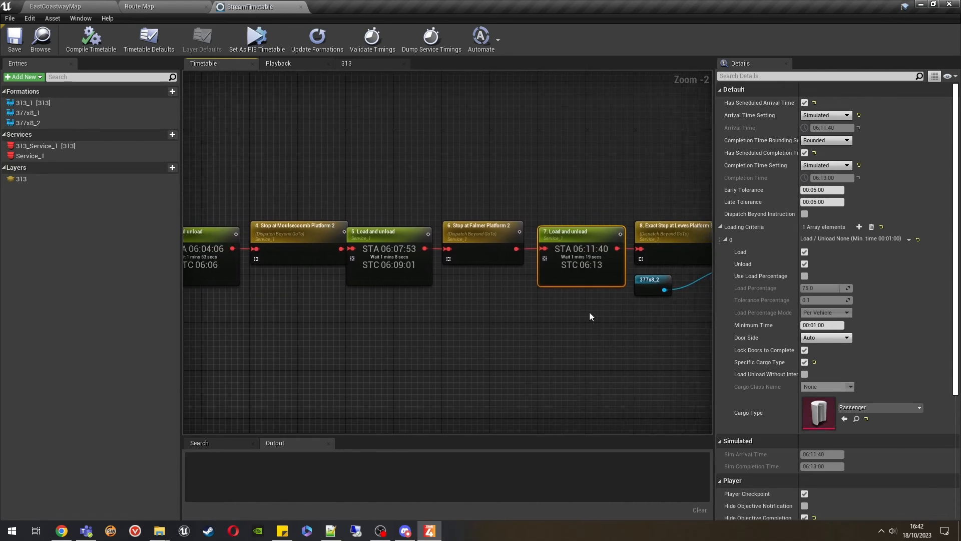
mouse_move(591, 314)
right_down()
mouse_move(365, 324)
mouse_move(575, 315)
right_up()
right_drag(374, 328, 562, 333)
right_drag(340, 335, 536, 337)
click(412, 257)
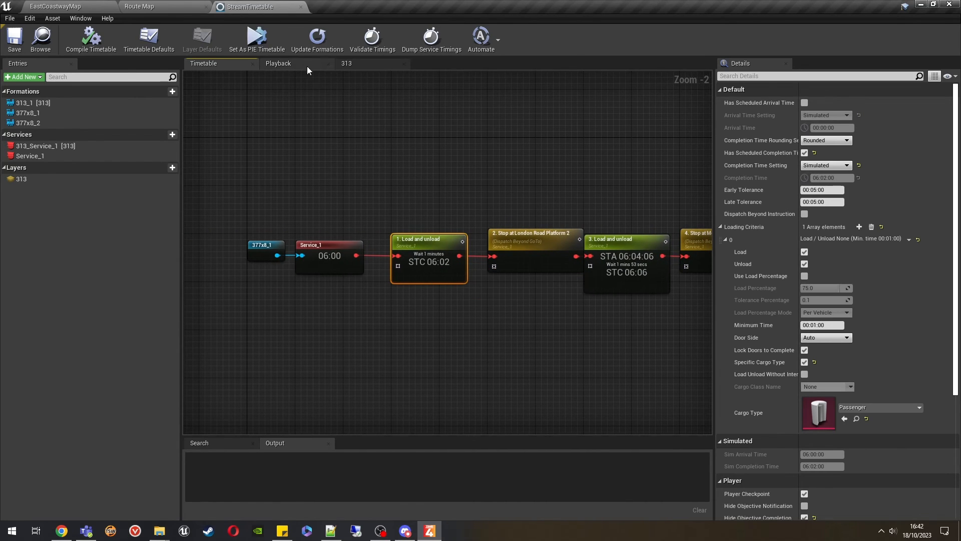
- Open the playback view, enlarge its timeline slightly and place the playhead at 06:00:23, near the start of both services
drag(307, 66, 377, 67)
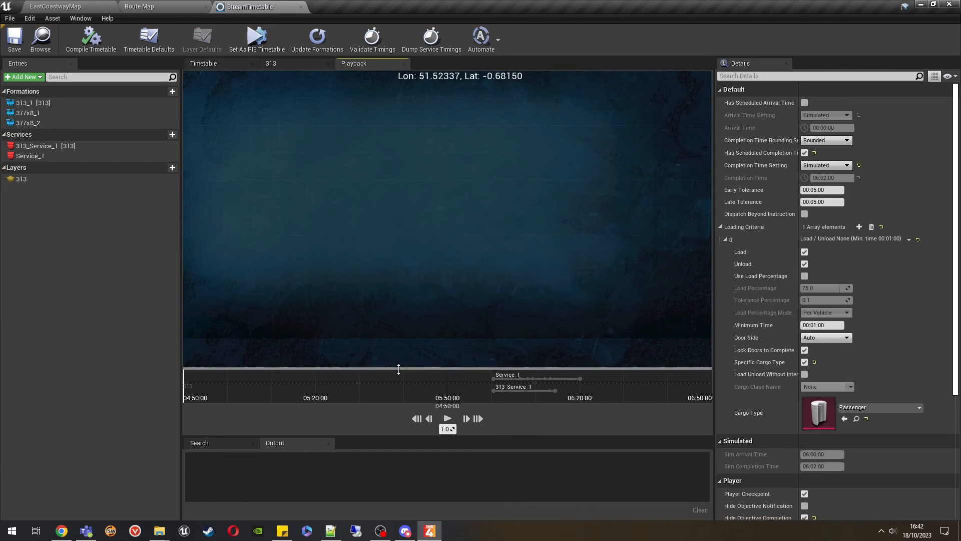
mouse_move(451, 369)
mouse_down()
mouse_move(448, 300)
mouse_move(446, 362)
mouse_up()
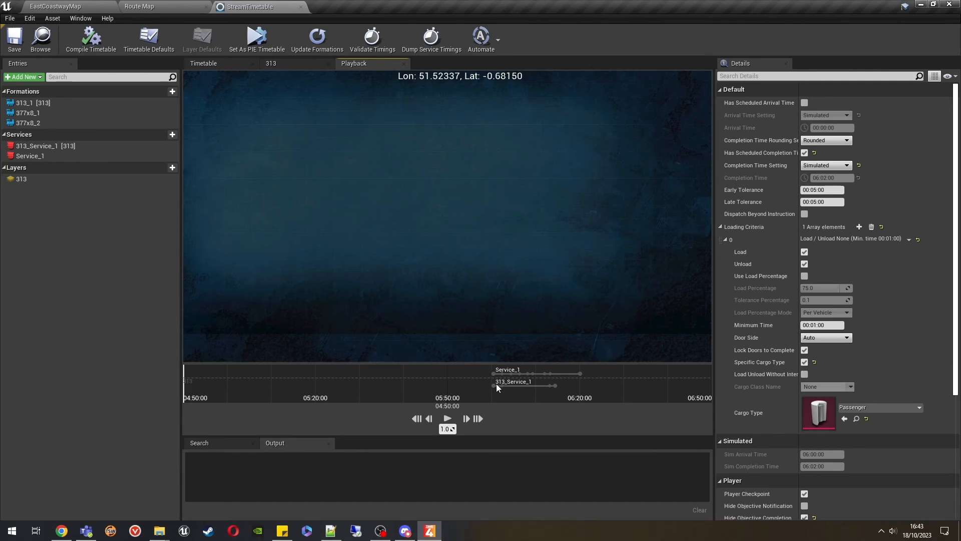
scroll(515, 395, up, 4)
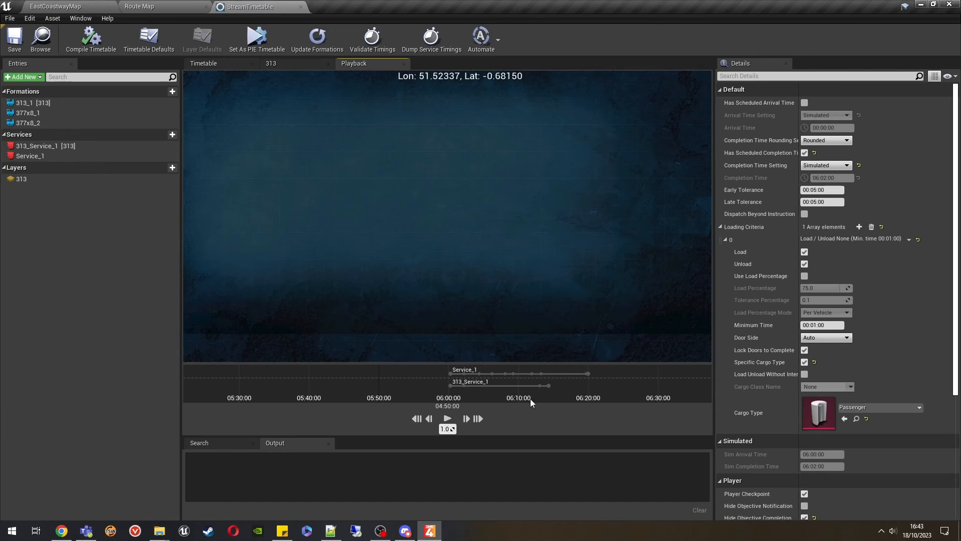
right_drag(471, 389, 395, 385)
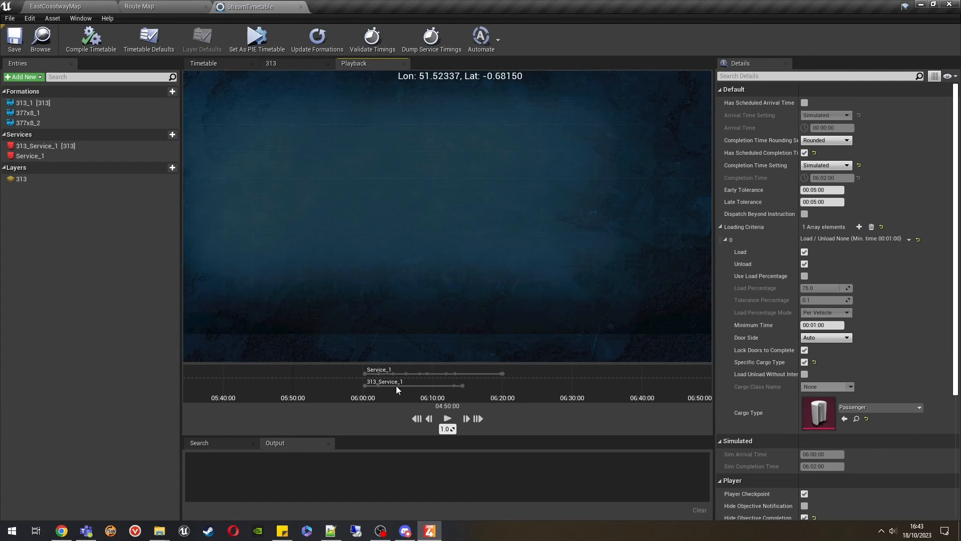
click(365, 381)
click(366, 382)
- Locate the trains at Brighton station on the playback map and make the map follow Service_1
right_drag(458, 307, 404, 221)
right_drag(490, 306, 410, 120)
scroll(380, 251, up, 1)
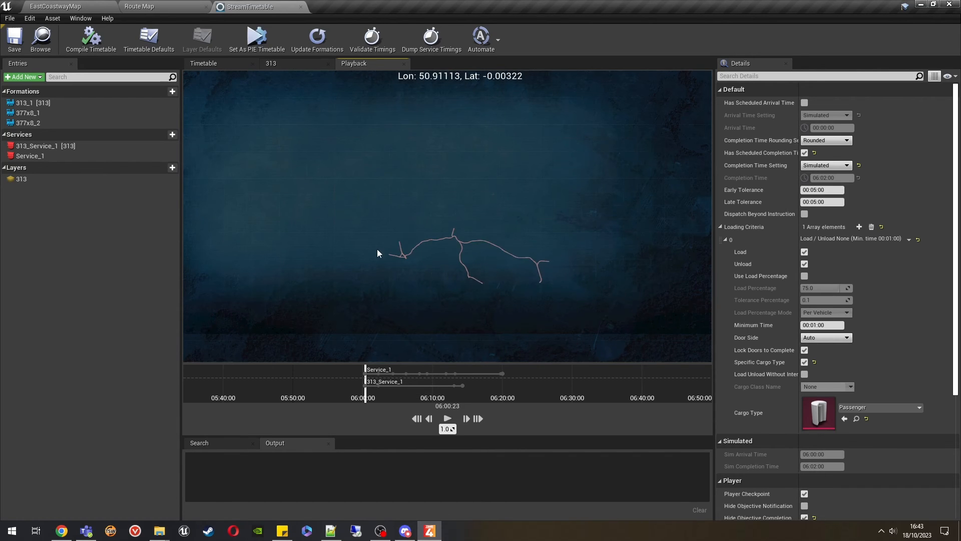
scroll(439, 269, up, 3)
scroll(467, 279, up, 3)
scroll(474, 283, up, 4)
scroll(473, 281, up, 6)
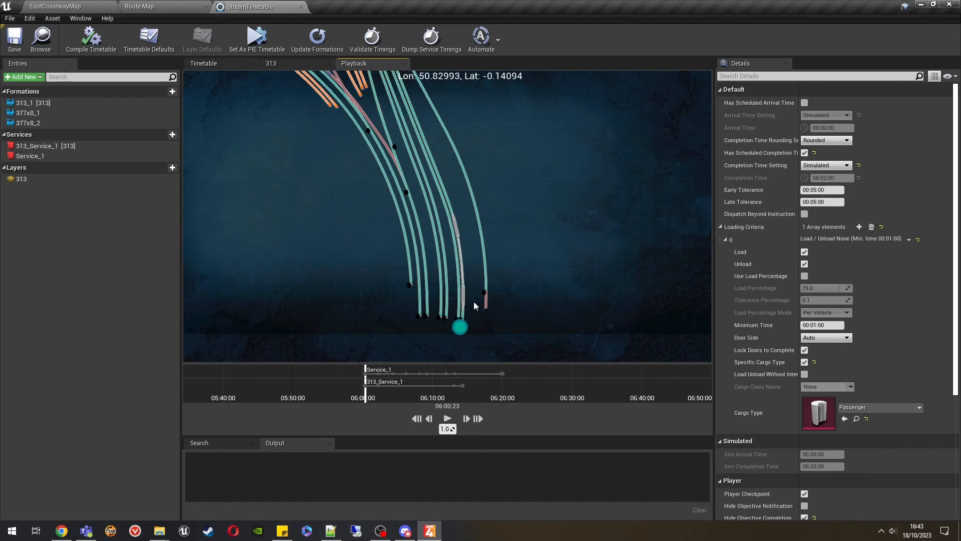
right_click(367, 375)
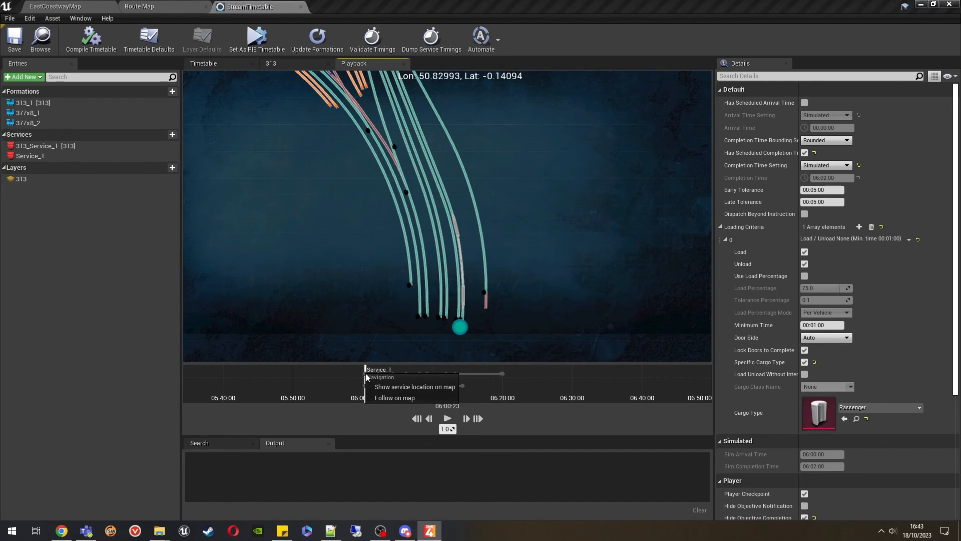
click(379, 387)
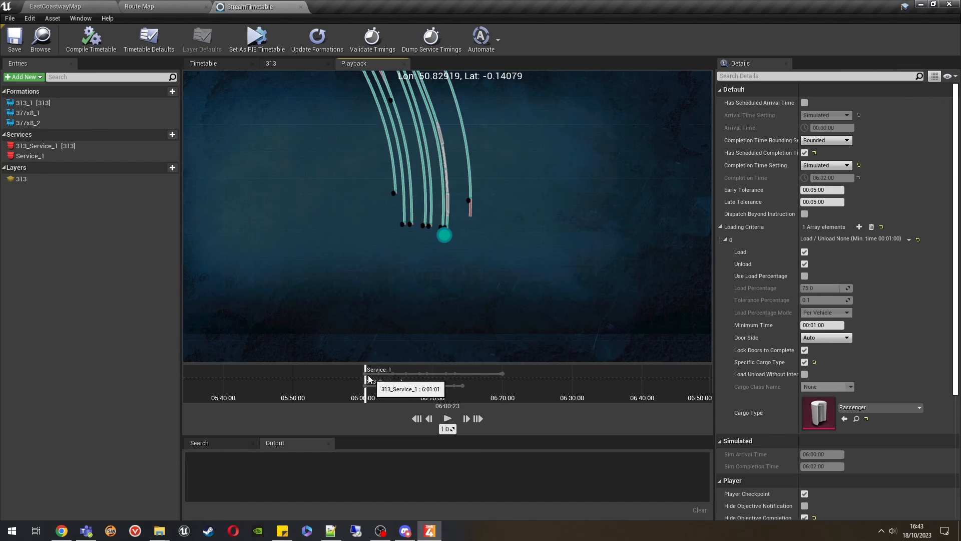
right_click(364, 372)
click(382, 398)
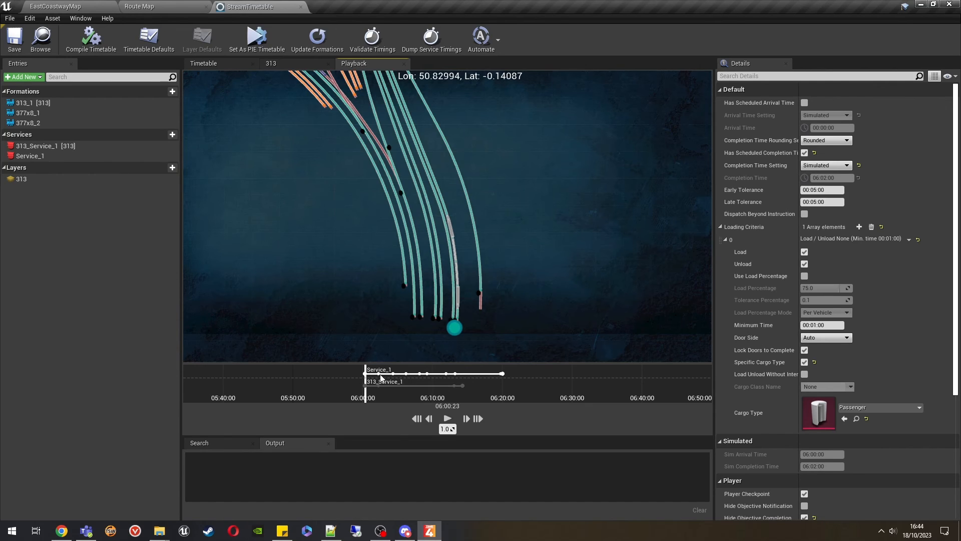
- Return playback to its start and place the playhead at 05:59:39, just before the services begin
scroll(372, 381, up, 2)
scroll(393, 382, up, 2)
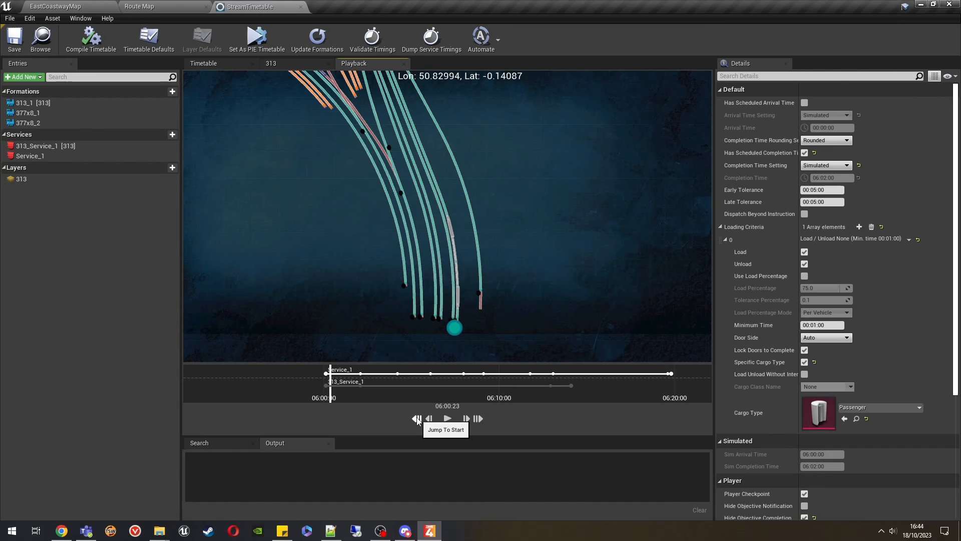
click(417, 419)
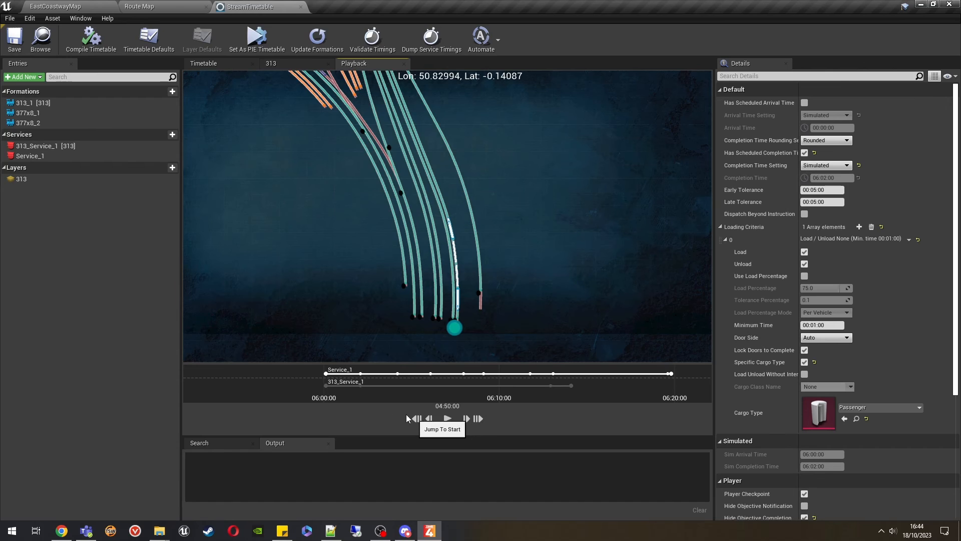
scroll(327, 392, down, 2)
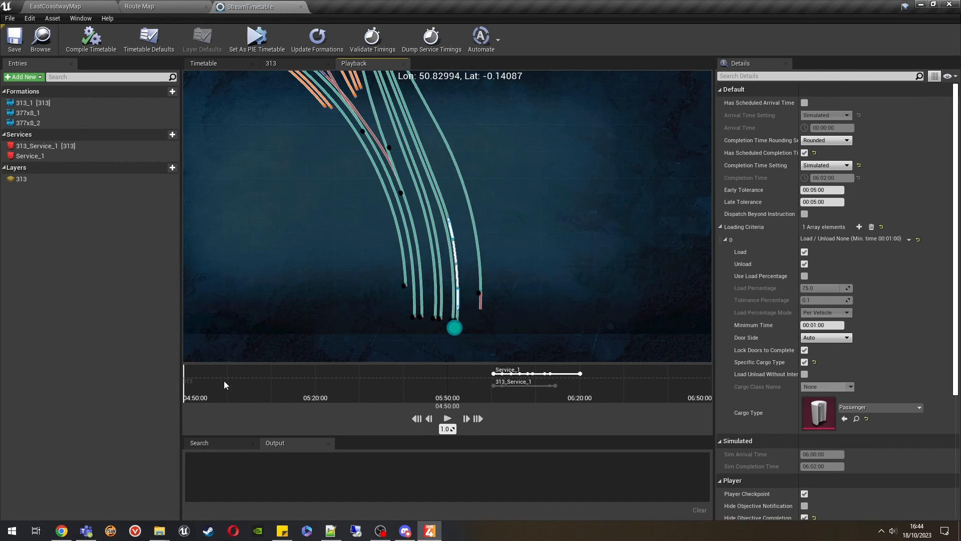
click(493, 394)
scroll(501, 379, up, 6)
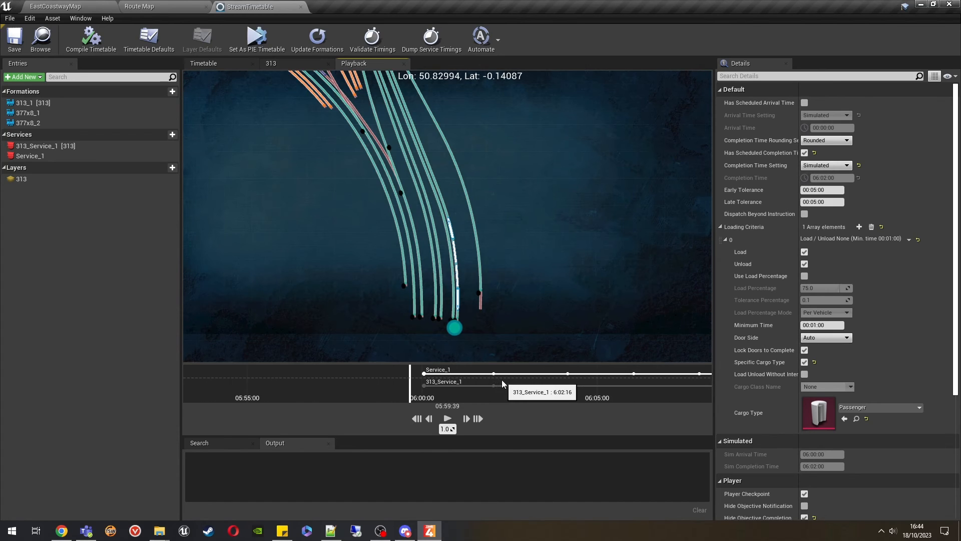
- Try the playback at normal speed, set the playback speed to 2 and start playing
click(450, 421)
click(450, 421)
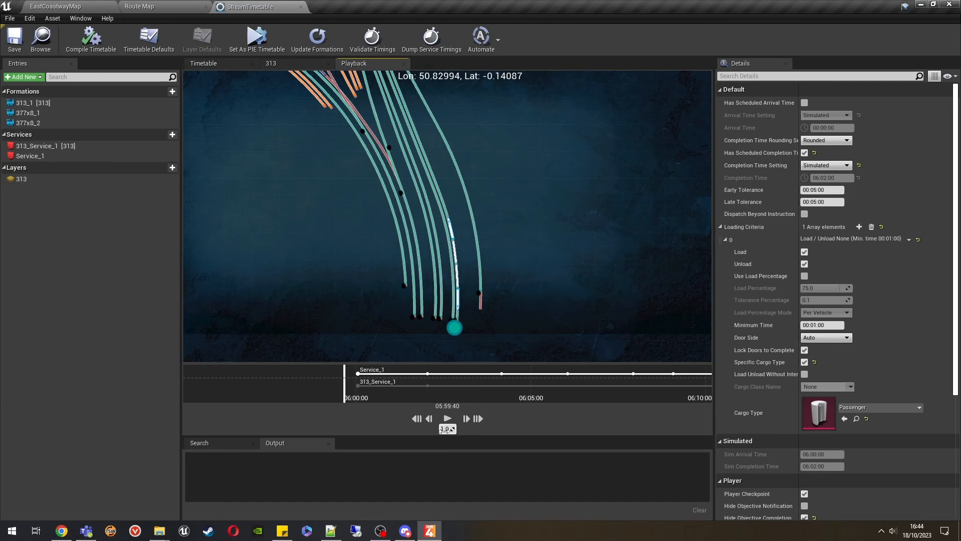
click(446, 429)
text(2)
key(Return)
click(448, 418)
- Compare playback speeds 10 and 2, watch Service_1 run at speed 10 and pause at 06:04:00
click(446, 429)
text(10)
key(Return)
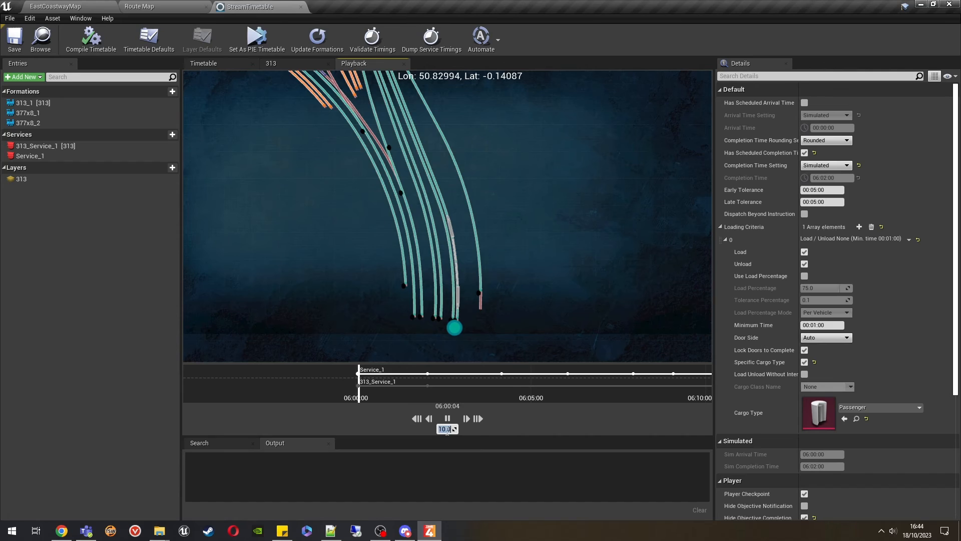
text(2)
key(Return)
click(446, 429)
text(10)
key(Return)
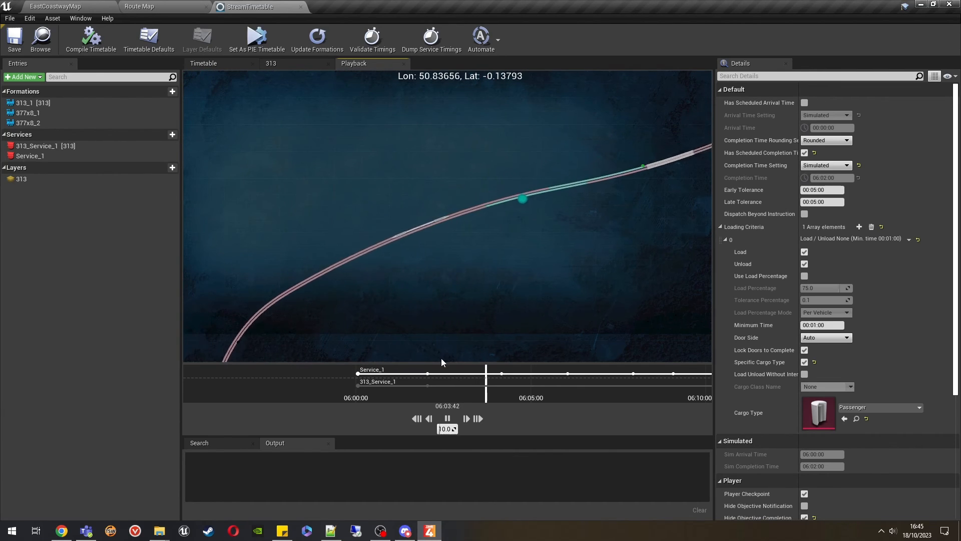
click(447, 418)
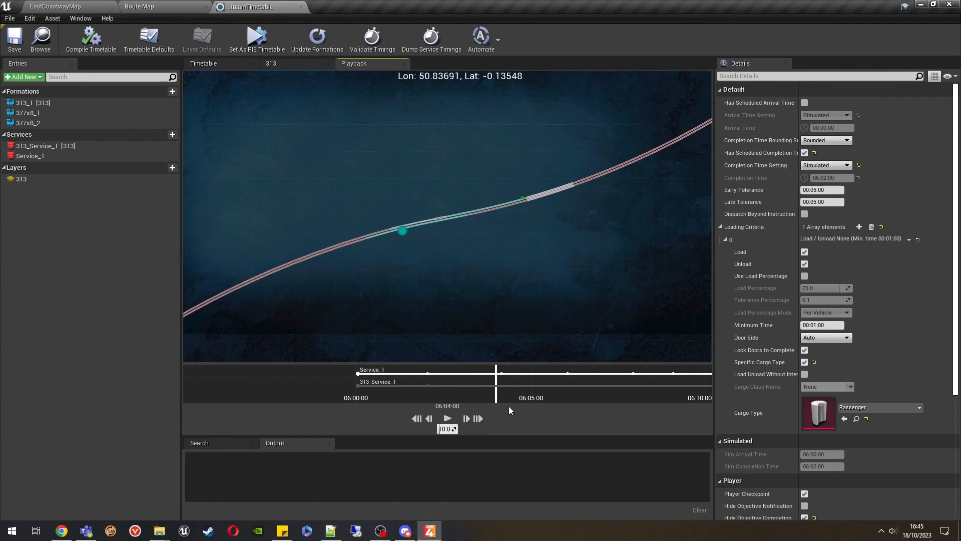
- Scrub the playback to 06:19:53 to inspect Service_1's position near the end of its run at Lewes
scroll(425, 384, down, 5)
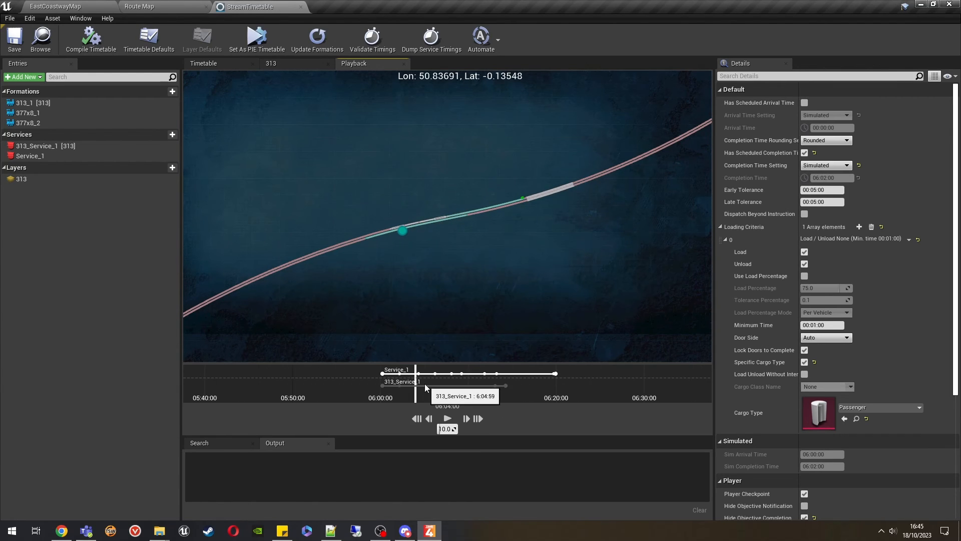
right_drag(336, 386, 544, 390)
scroll(544, 390, down, 3)
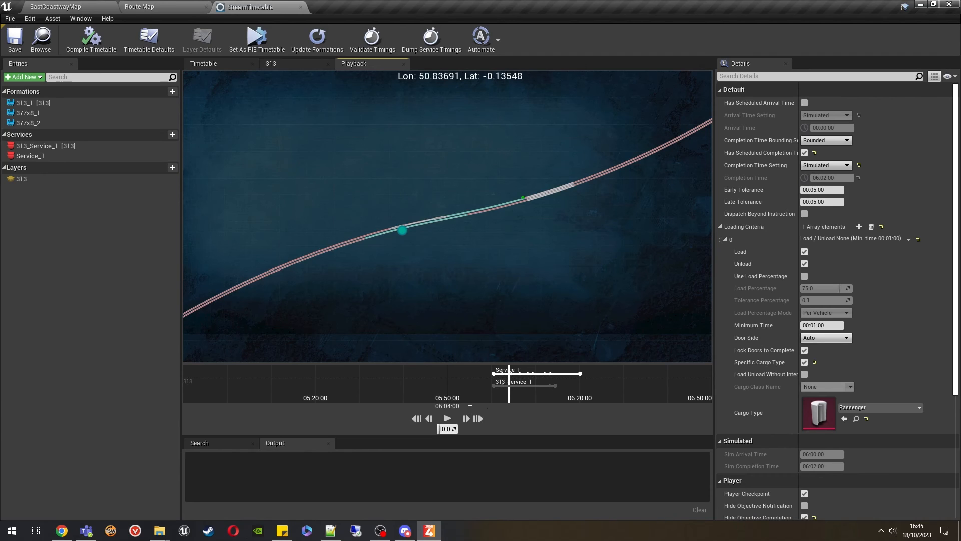
drag(507, 398, 581, 378)
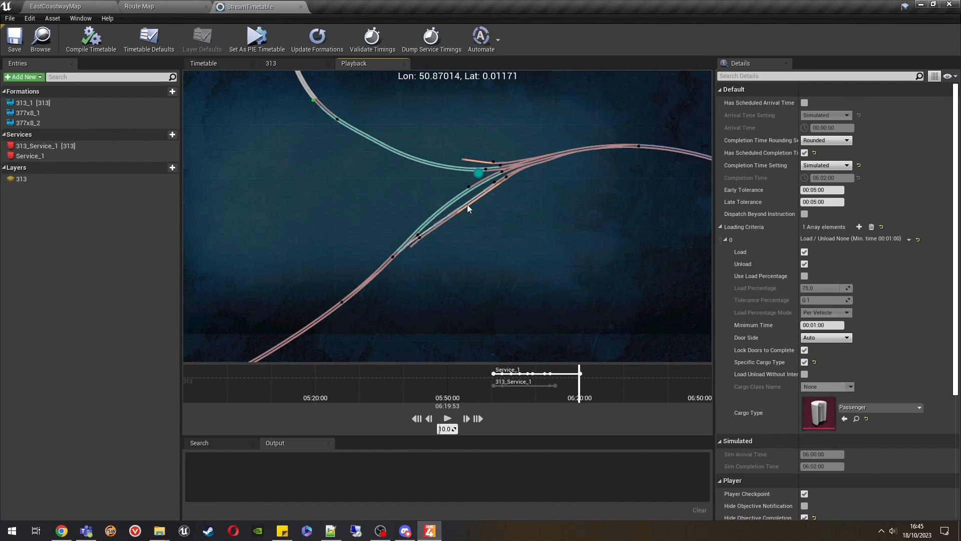
- Make the map follow 313_Service_1 and scrub the playback to 06:09:25 to inspect its run
right_click(534, 384)
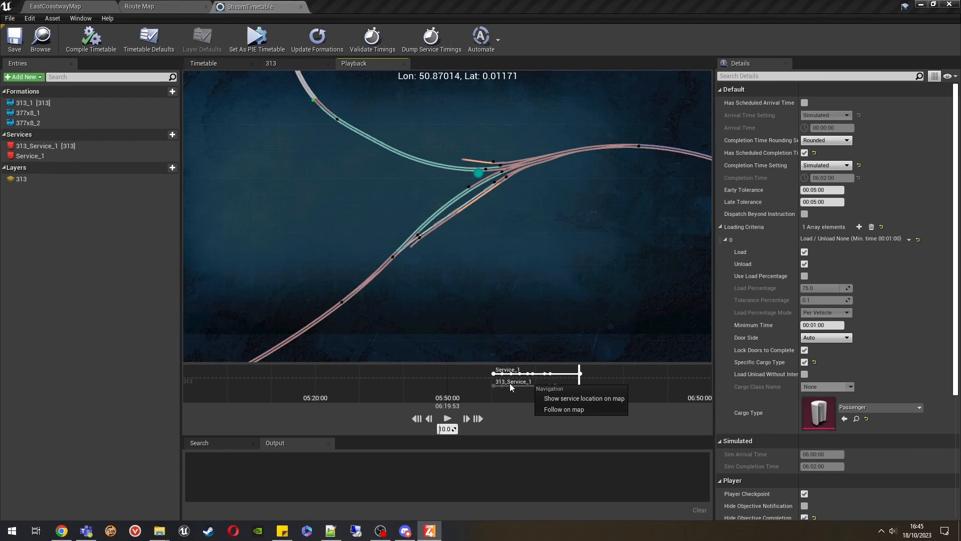
click(494, 383)
right_click(494, 384)
click(505, 409)
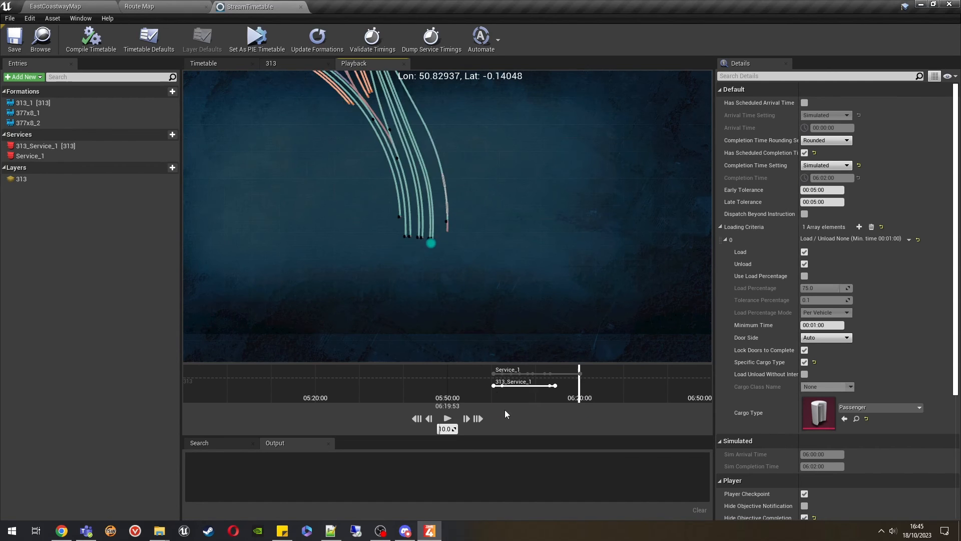
drag(494, 391, 535, 393)
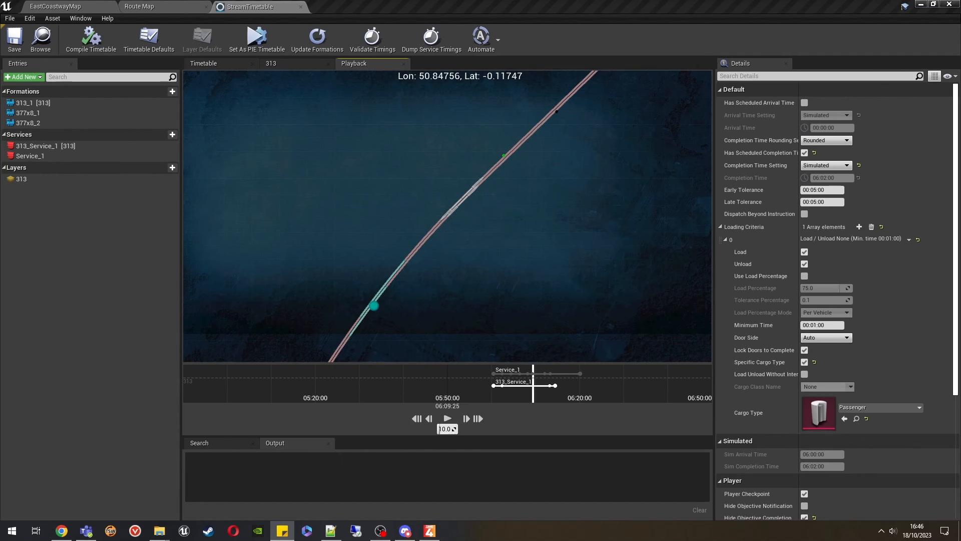
- Change the destination of Service_1's fourth instruction, the Moulsecoomb stop, to Falmer Platform 2 in the main timetable
click(230, 66)
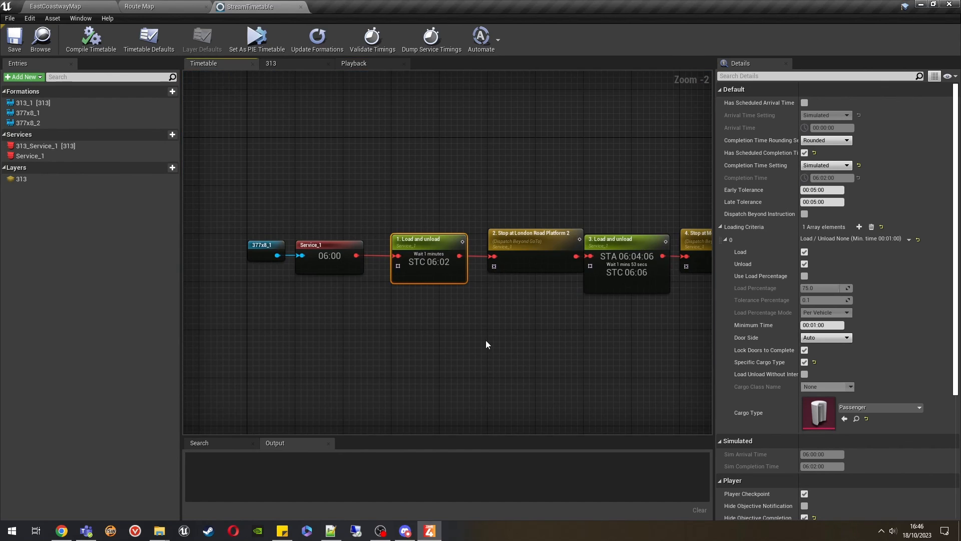
right_drag(486, 340, 377, 335)
mouse_move(514, 326)
right_down()
mouse_move(388, 327)
mouse_move(441, 335)
mouse_move(474, 311)
right_up()
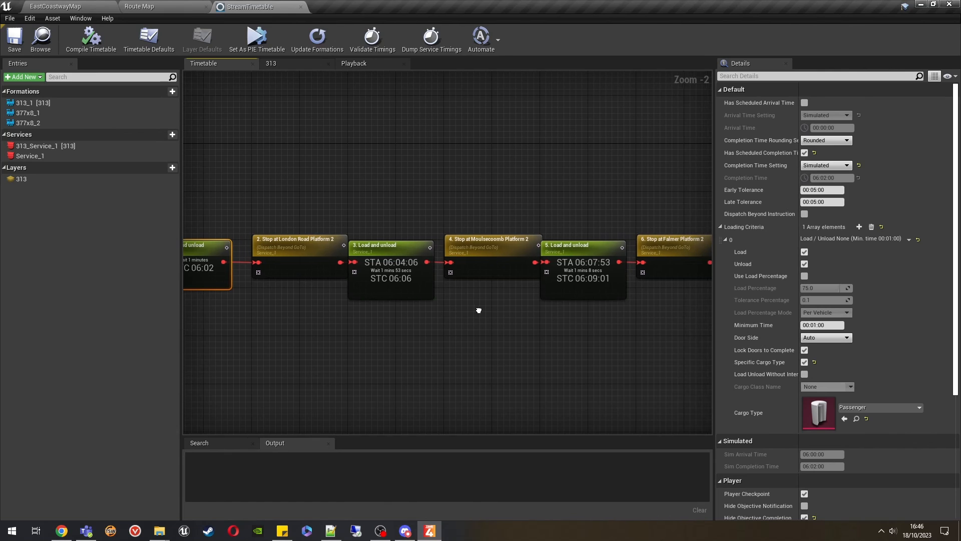
click(479, 260)
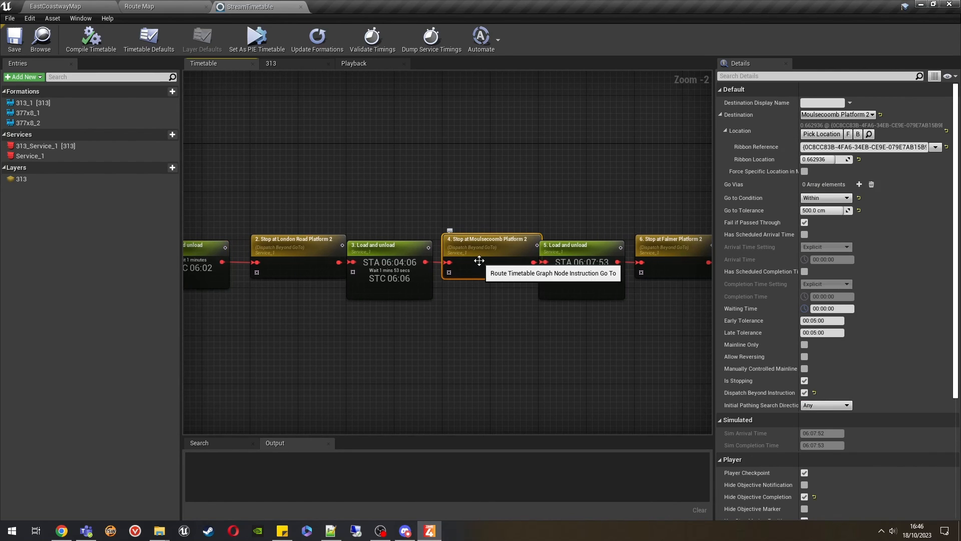
click(857, 117)
text(falm)
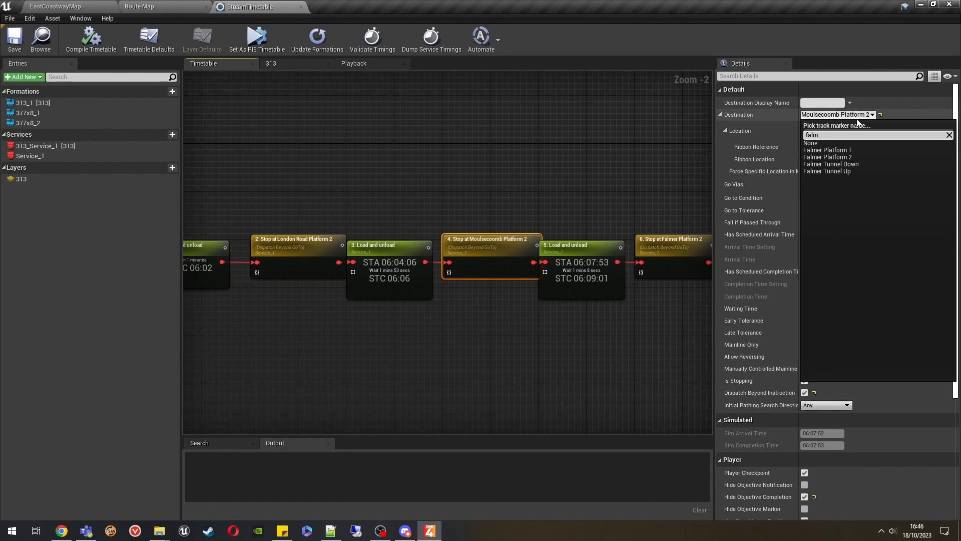
click(857, 156)
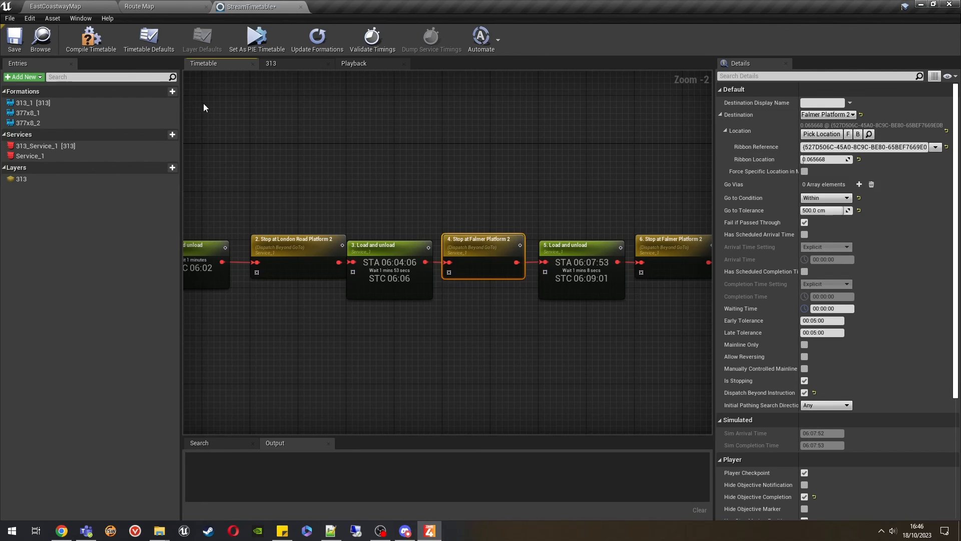
- Compile StreamTimetable, look over Service_1's instruction chain, save the timetable and close the editor
click(91, 38)
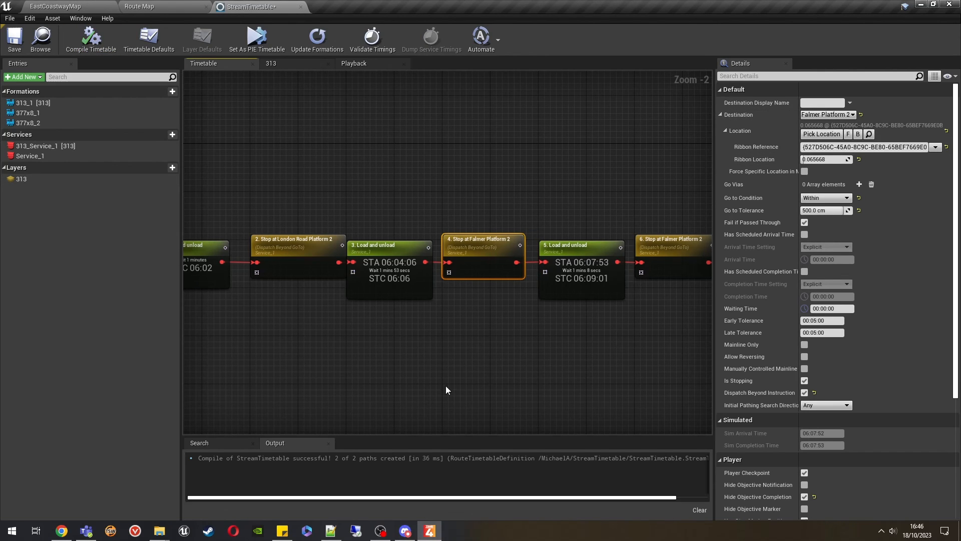
right_drag(446, 386, 383, 370)
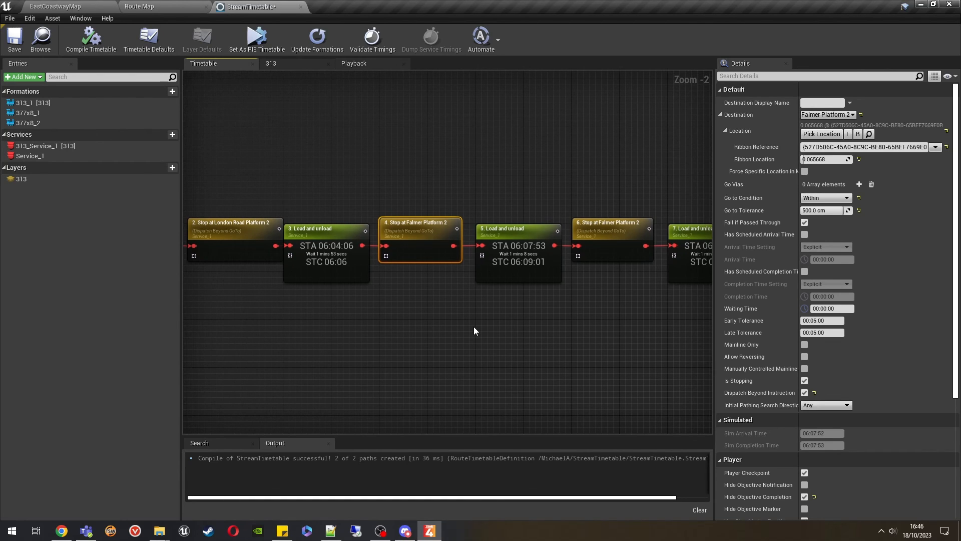
scroll(473, 326, down, 1)
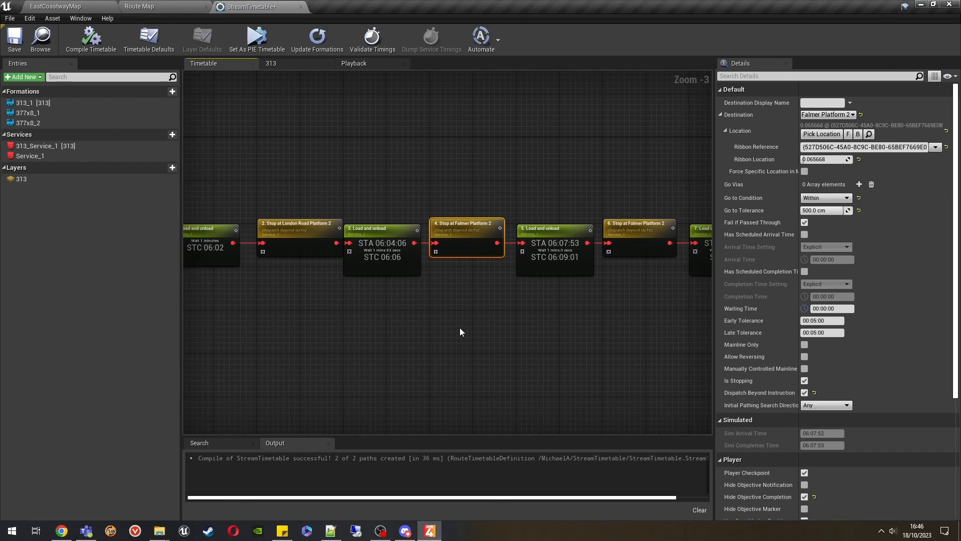
click(15, 39)
click(944, 5)
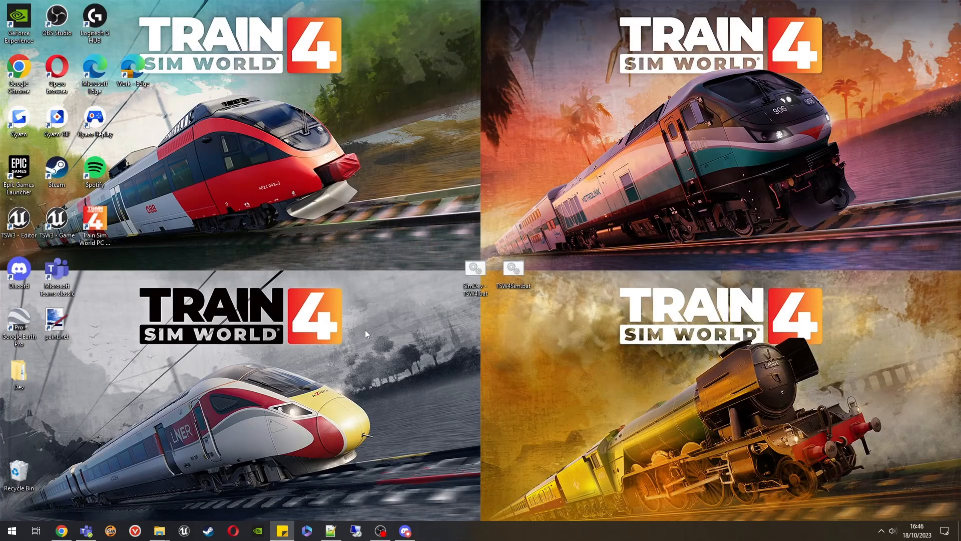
- Run SimDev - TSW4.bat to simulate the edited timetable, and close the crash reporter without sending a report
double_click(475, 273)
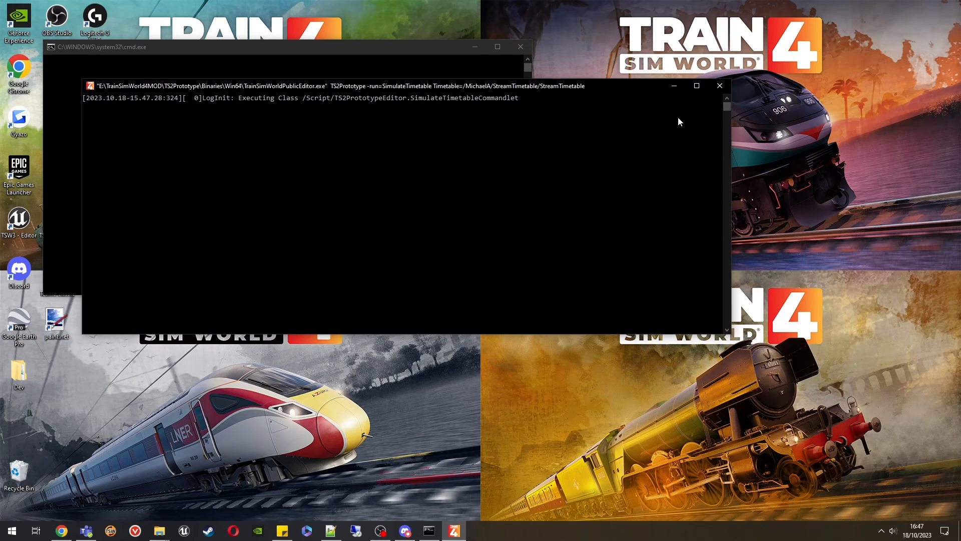
click(696, 86)
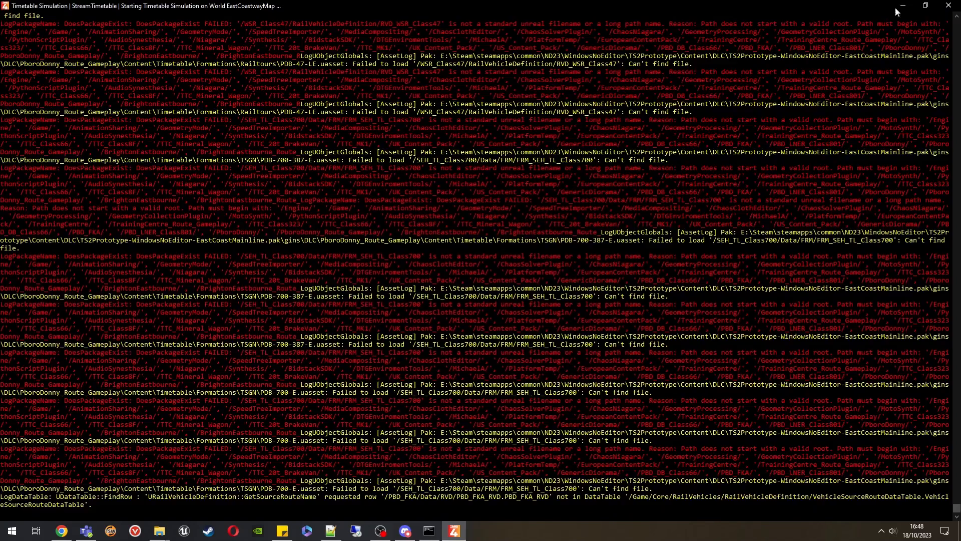
click(924, 5)
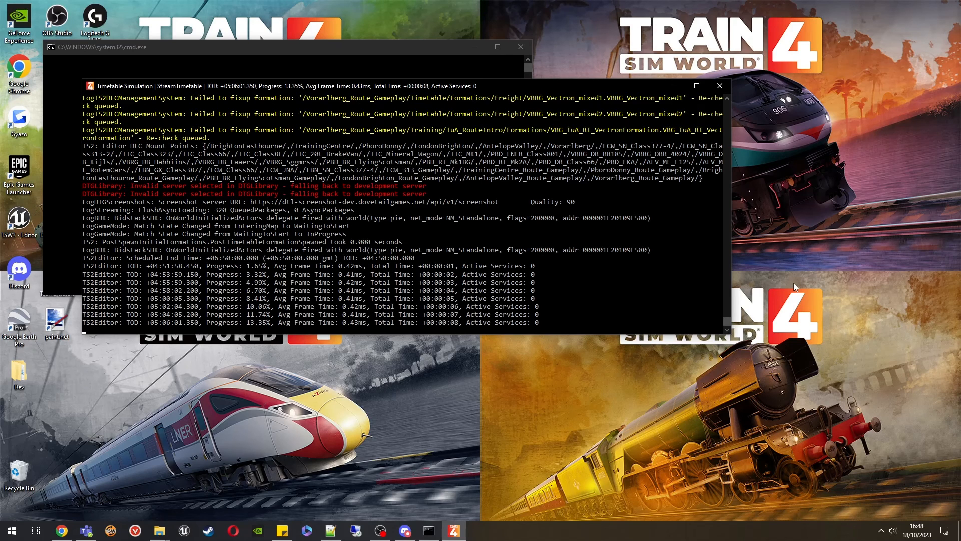
click(696, 86)
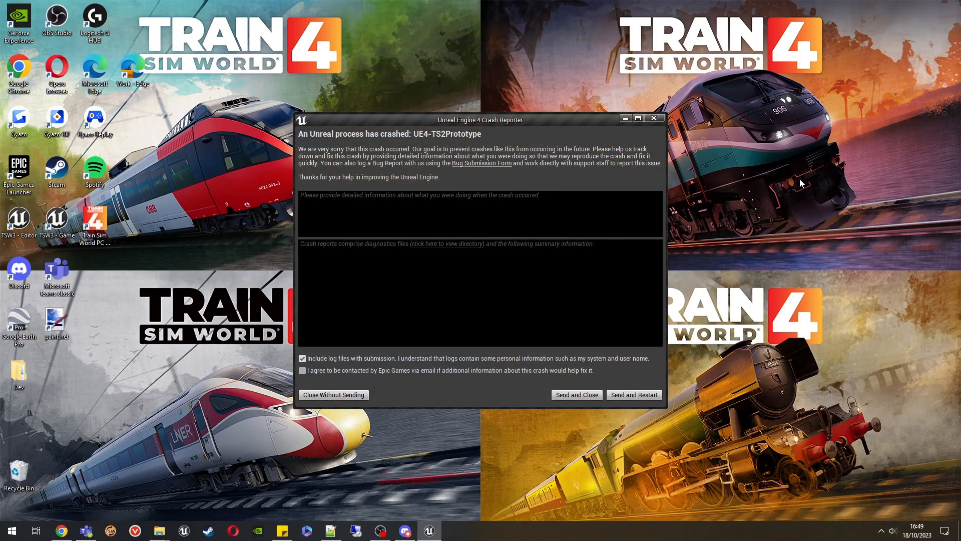
click(336, 398)
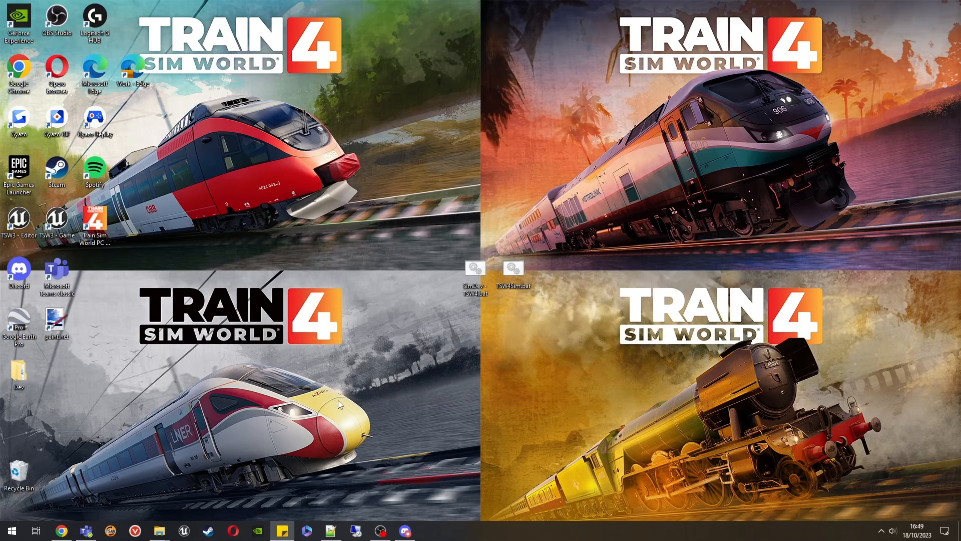
- Switch to the Logs folder and open TS2Prototype.log afresh in Notepad++, reloading and closing the copy already open there
mouse_move(330, 530)
mouse_move(159, 530)
click(80, 473)
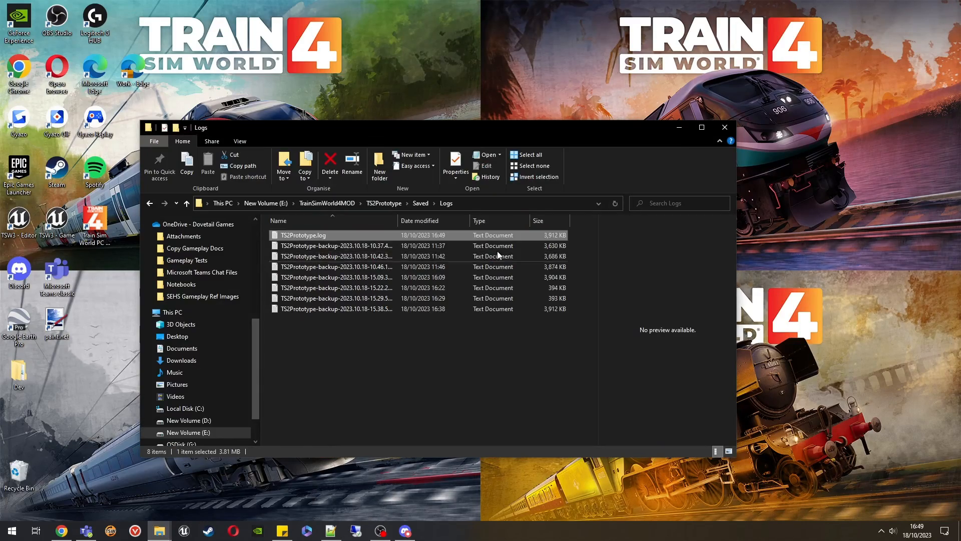
right_click(479, 235)
click(515, 274)
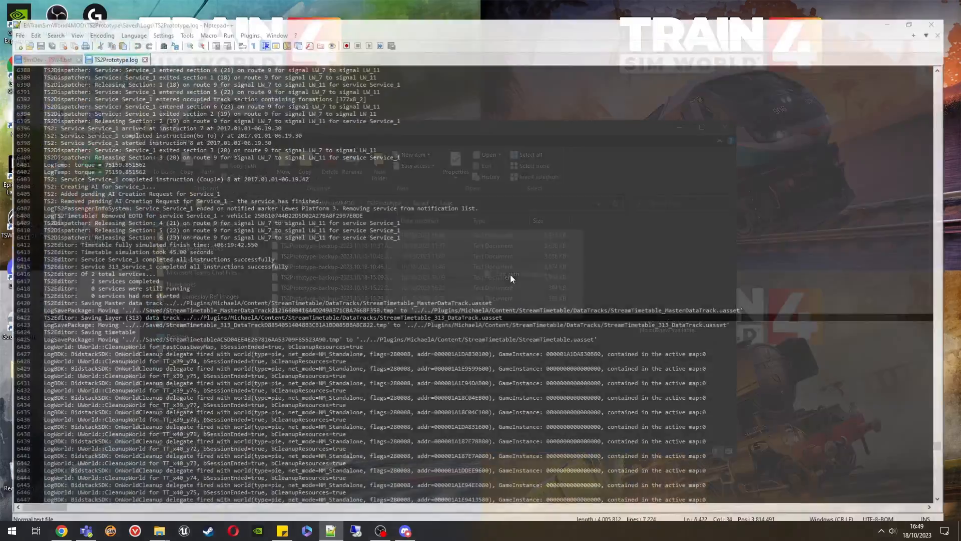
click(516, 308)
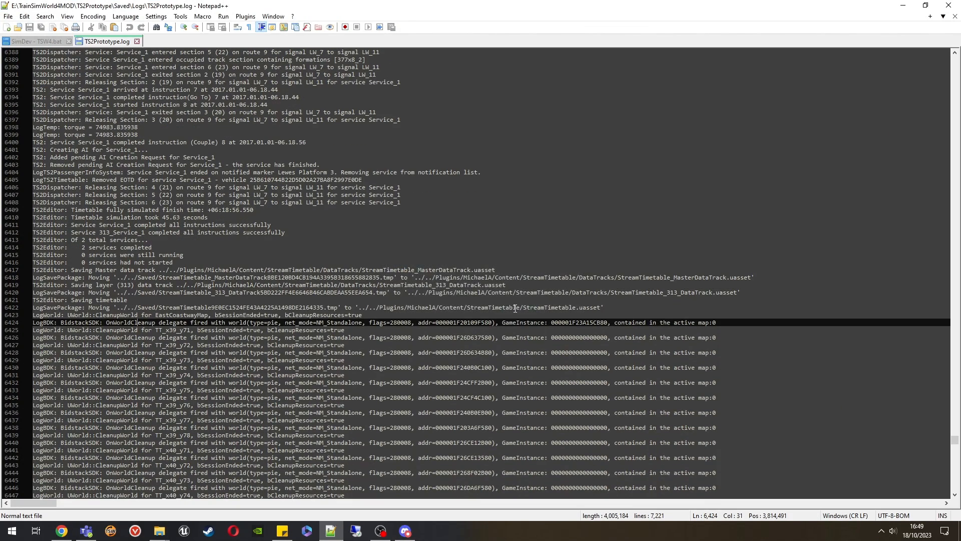
click(137, 41)
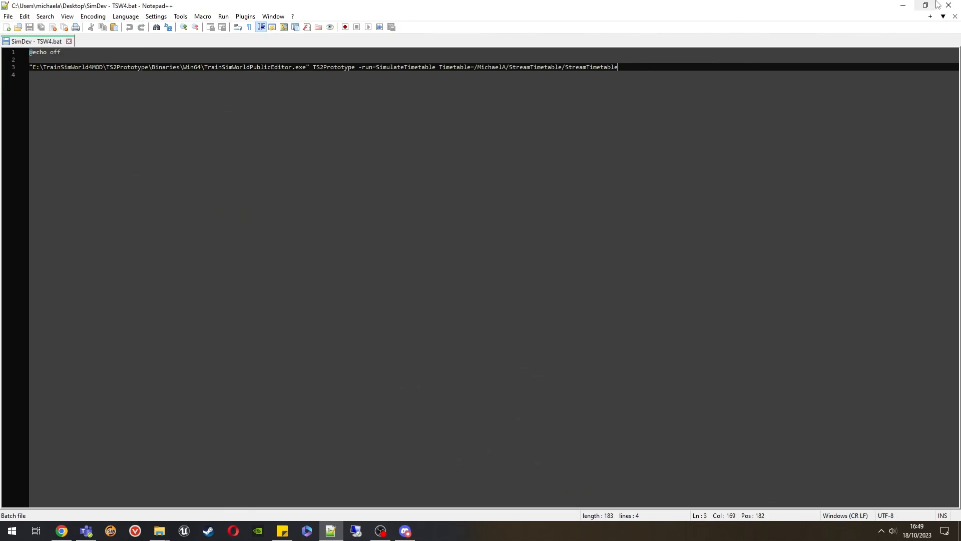
click(909, 4)
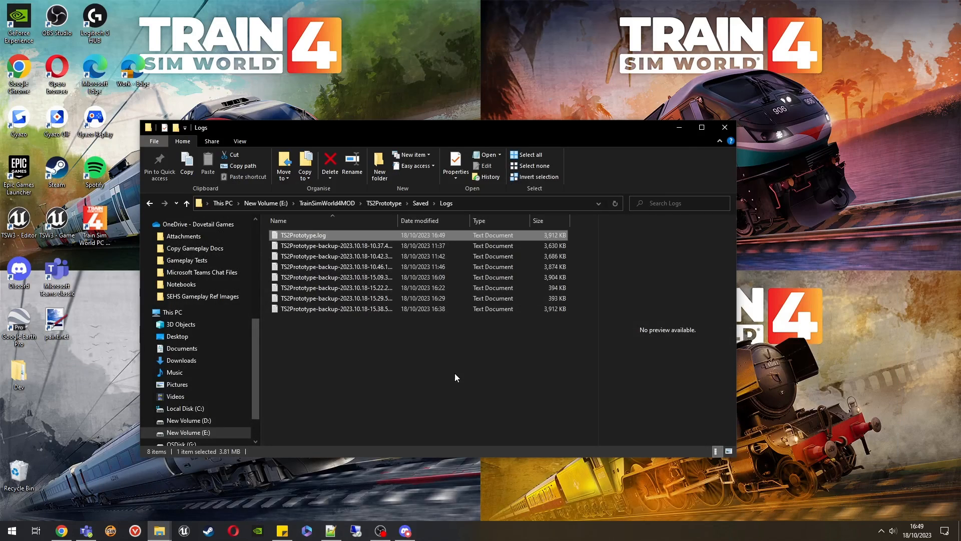
right_click(427, 233)
click(451, 265)
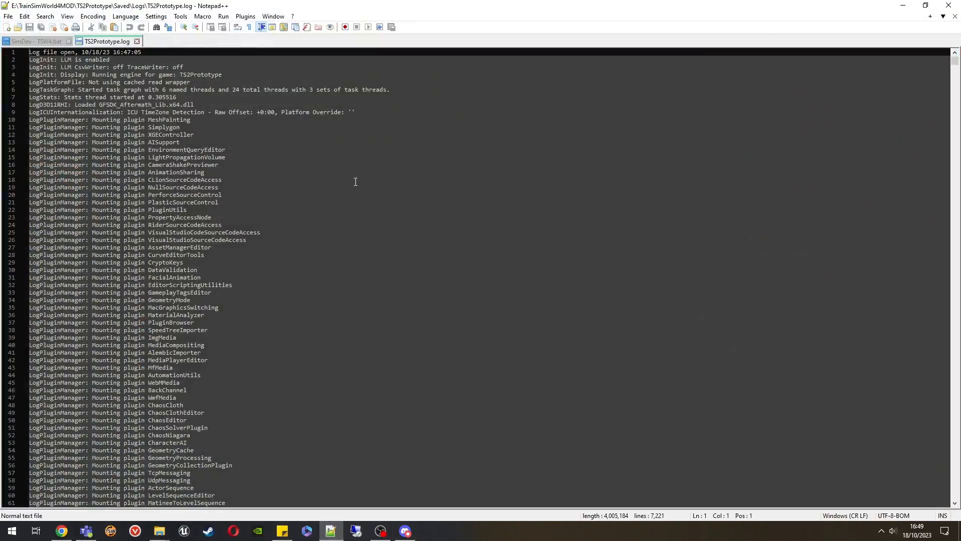
- Examine the simulation summary and Service_1's final dispatcher entries near the end of the log
drag(954, 63, 940, 443)
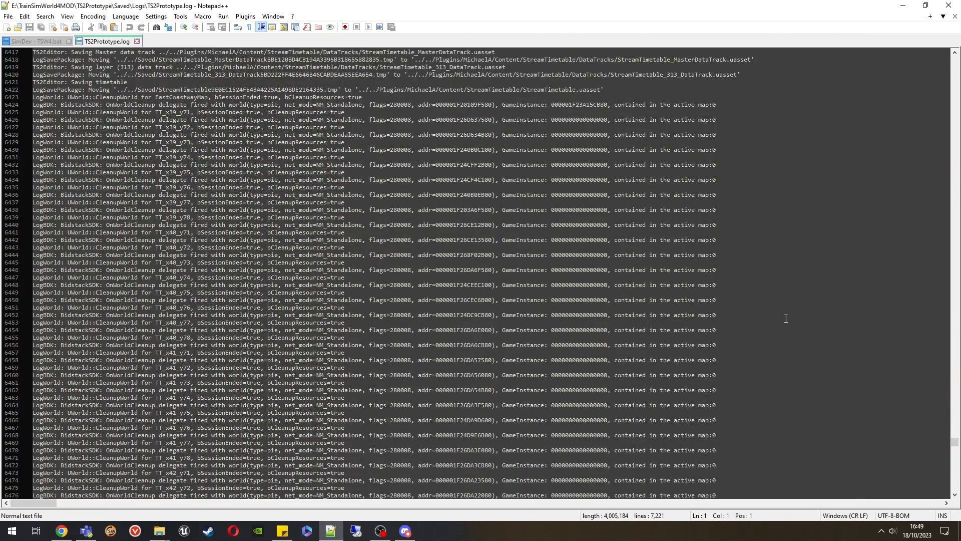
scroll(783, 317, up, 12)
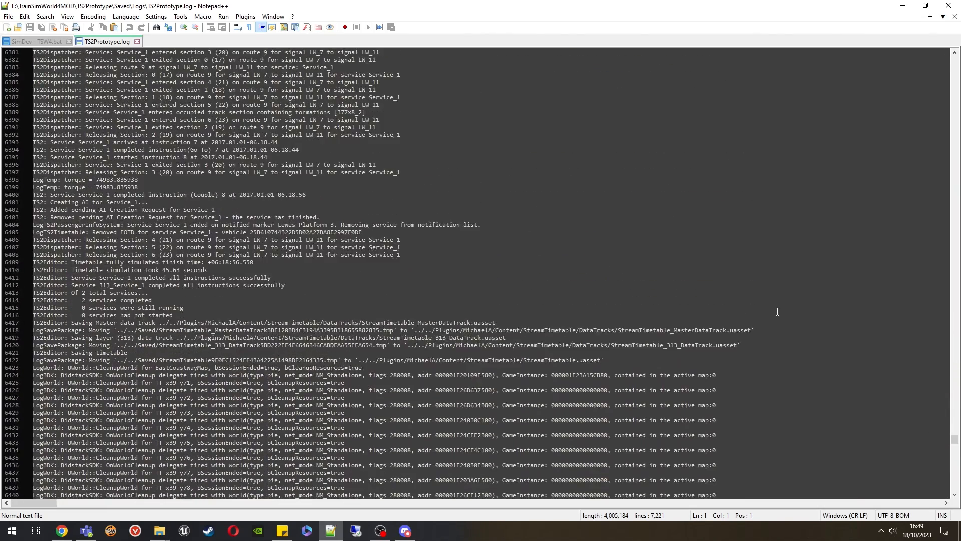
scroll(777, 312, up, 10)
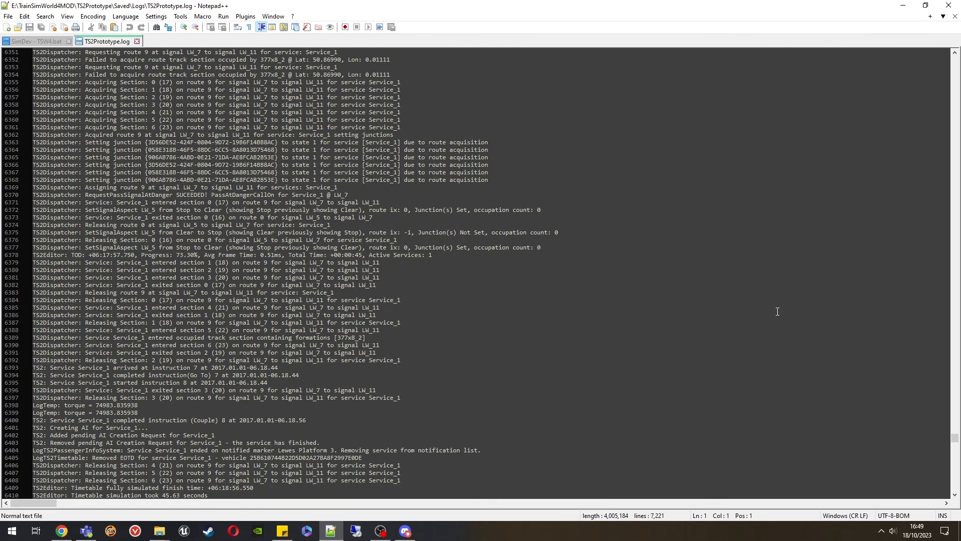
- Search the log for "Falmer" and highlight the nearby message about Service_1 departing Moulsecoomb Platform 2
key(ctrl+f)
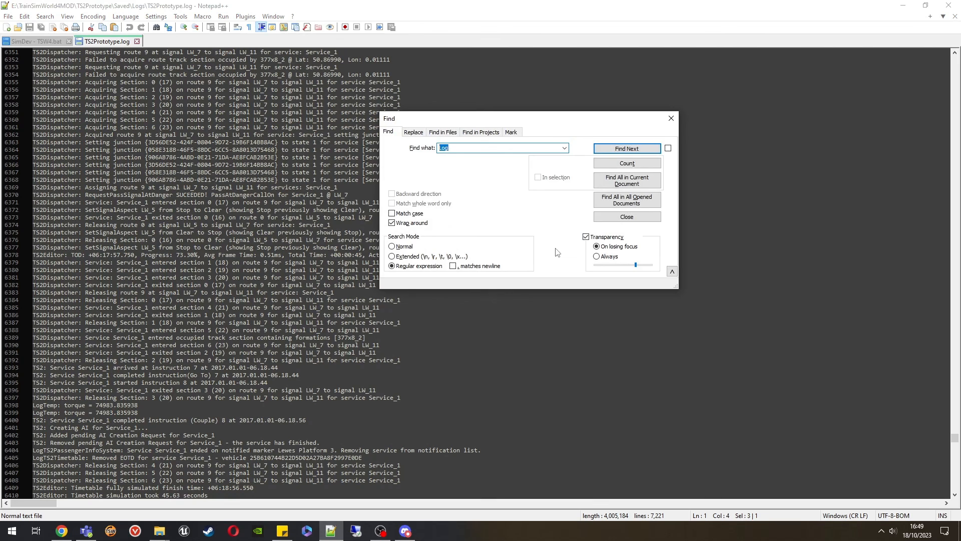
text(Falmer)
click(620, 149)
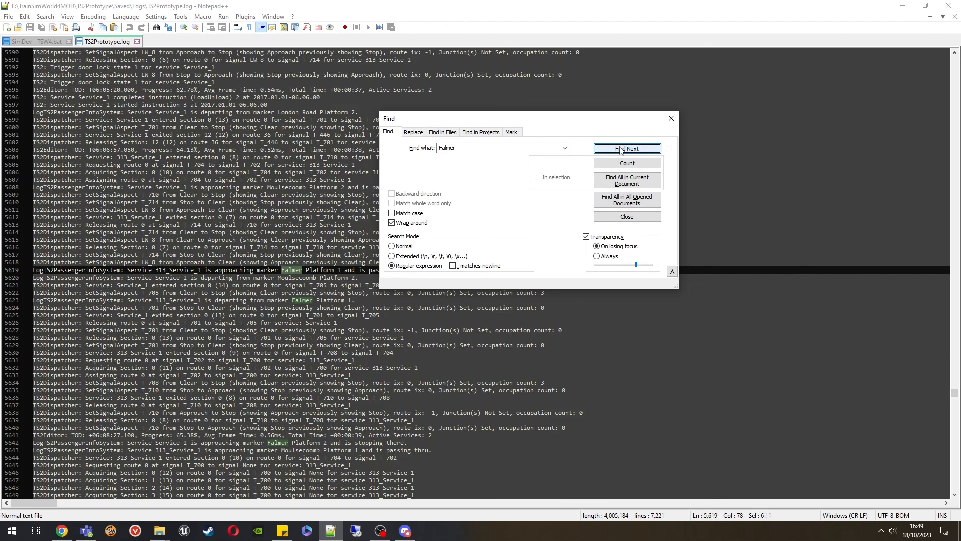
click(671, 119)
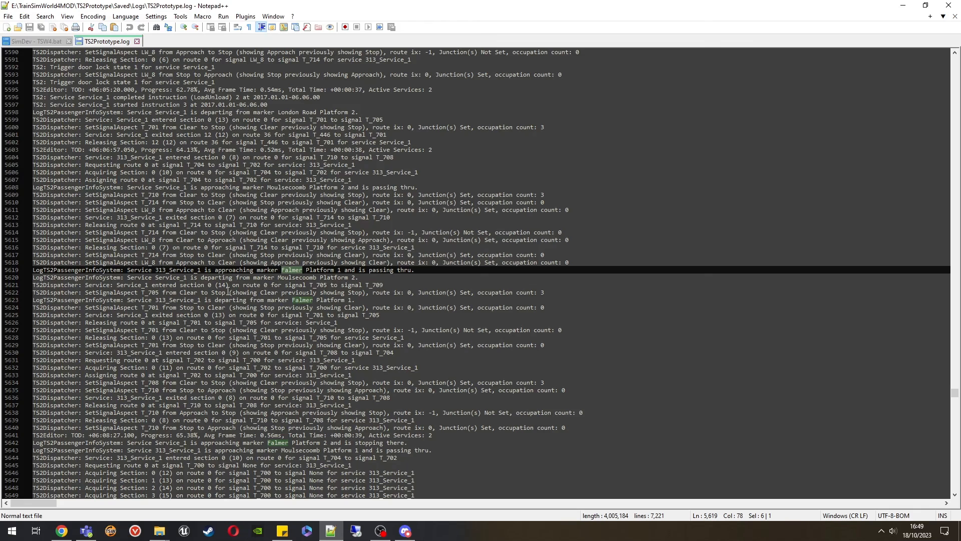
click(127, 277)
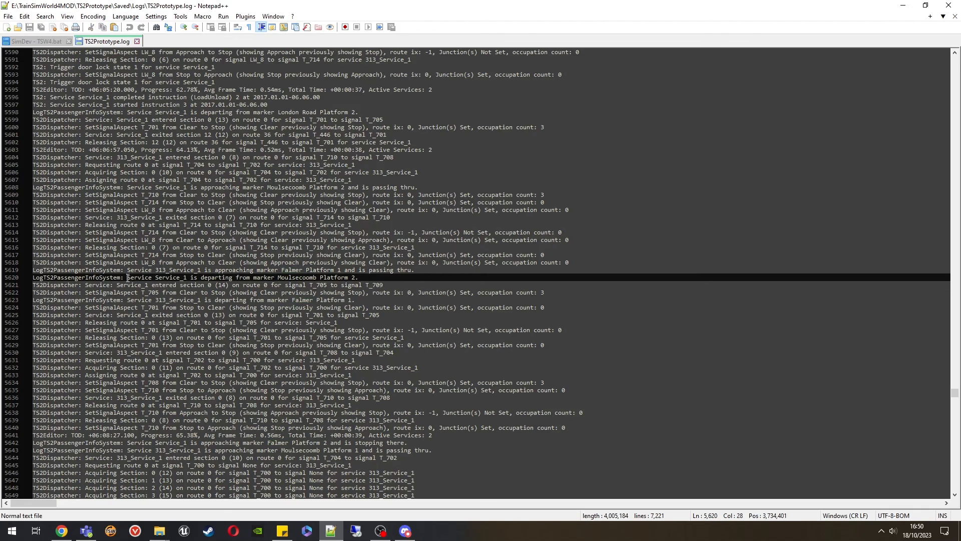
drag(128, 277, 364, 279)
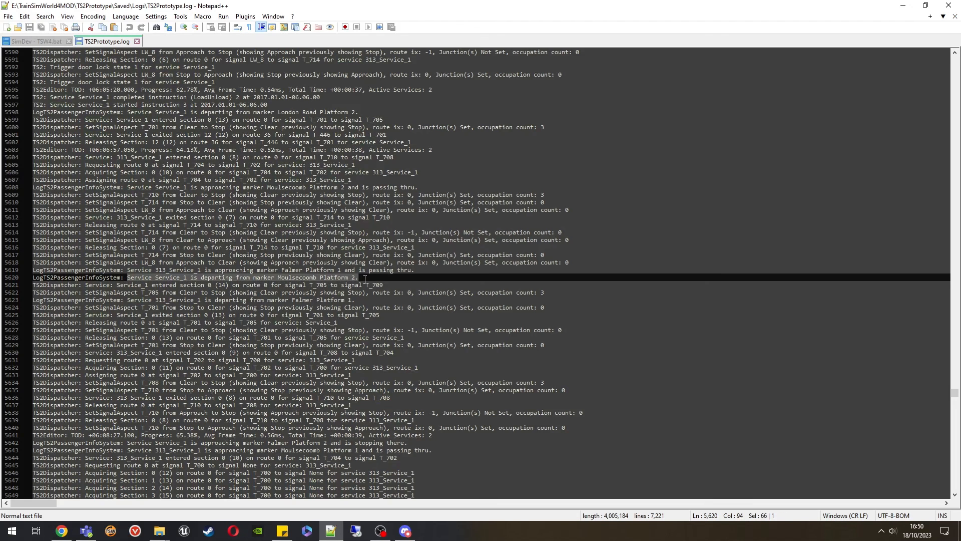
click(364, 279)
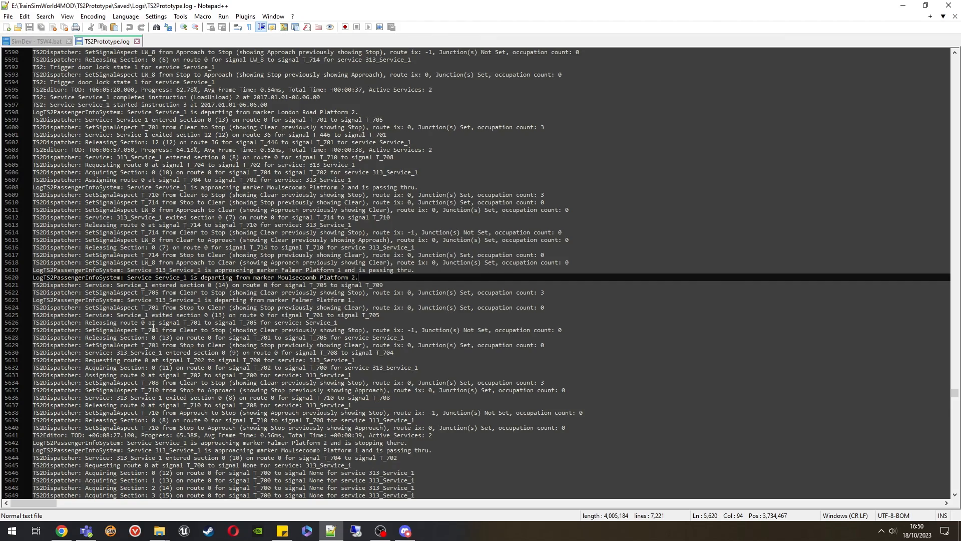
- Read the following log entries to check Service_1's arrival, loading and instruction completions at Falmer Platform 2
scroll(152, 326, down, 1)
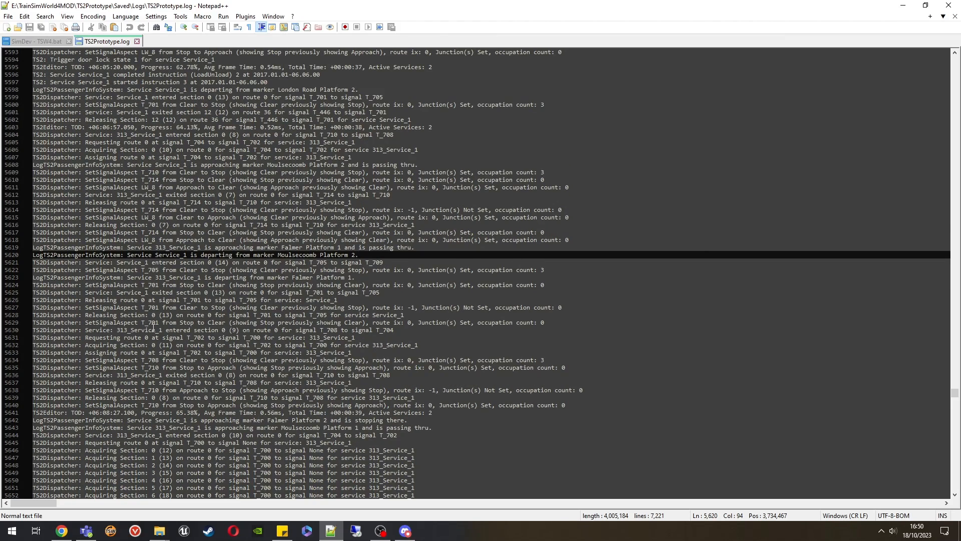
scroll(153, 327, down, 1)
scroll(153, 328, down, 1)
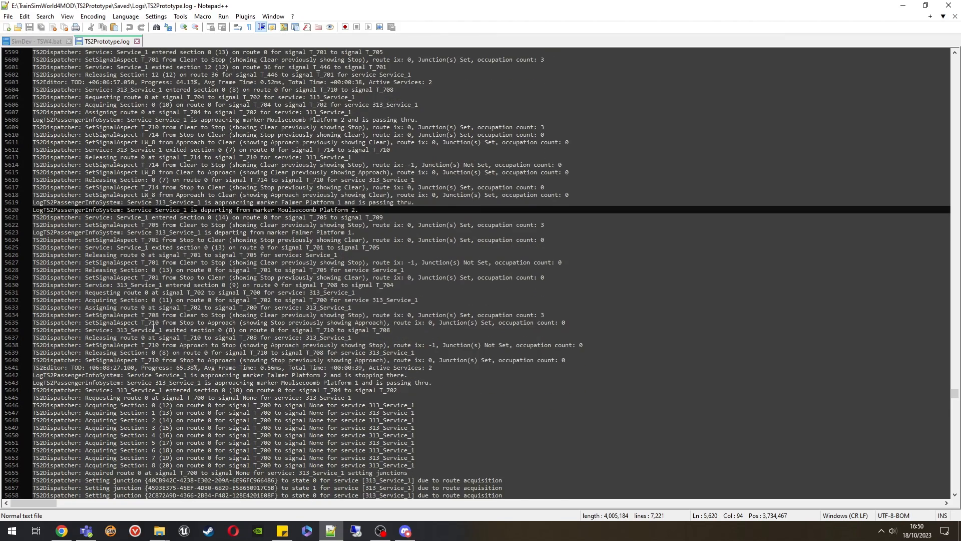
scroll(153, 329, down, 2)
scroll(153, 327, down, 4)
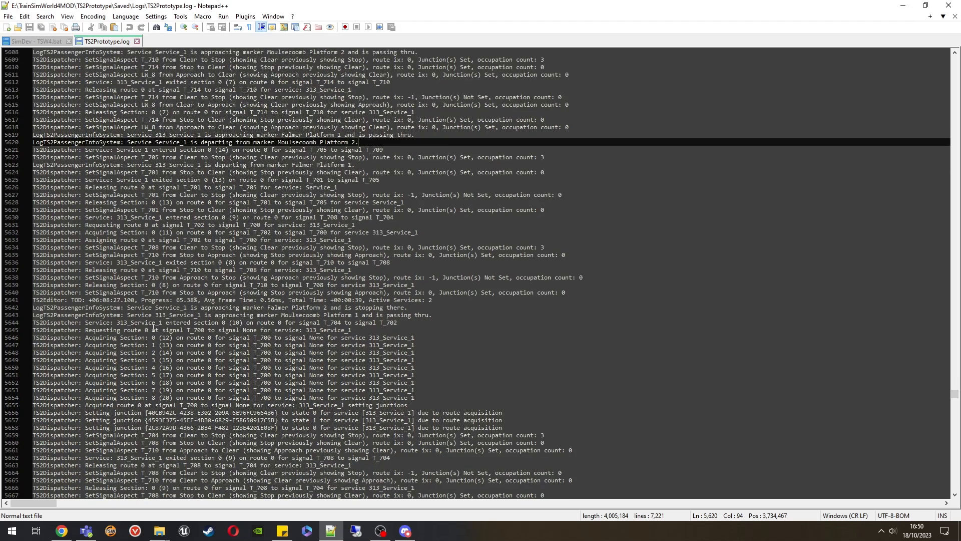
scroll(154, 327, down, 1)
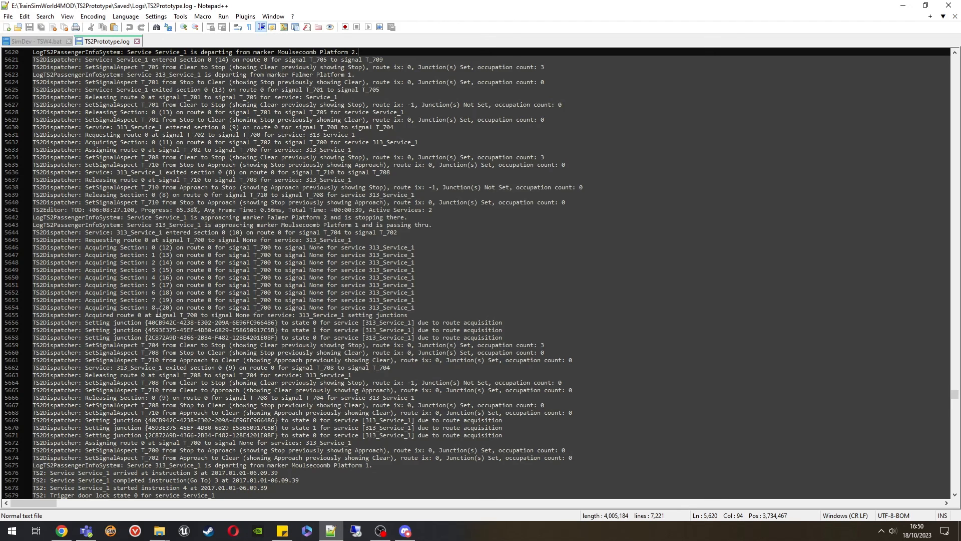
scroll(158, 313, down, 4)
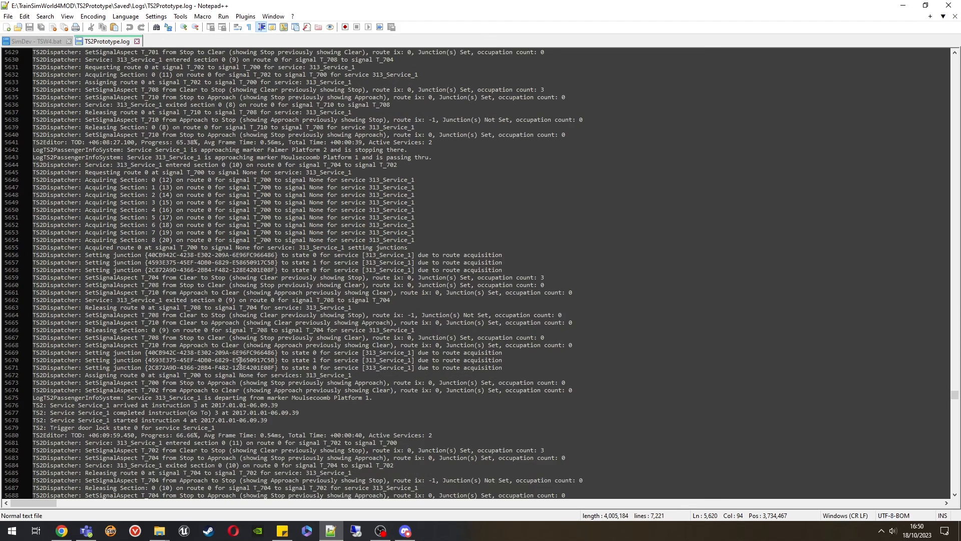
scroll(245, 360, down, 5)
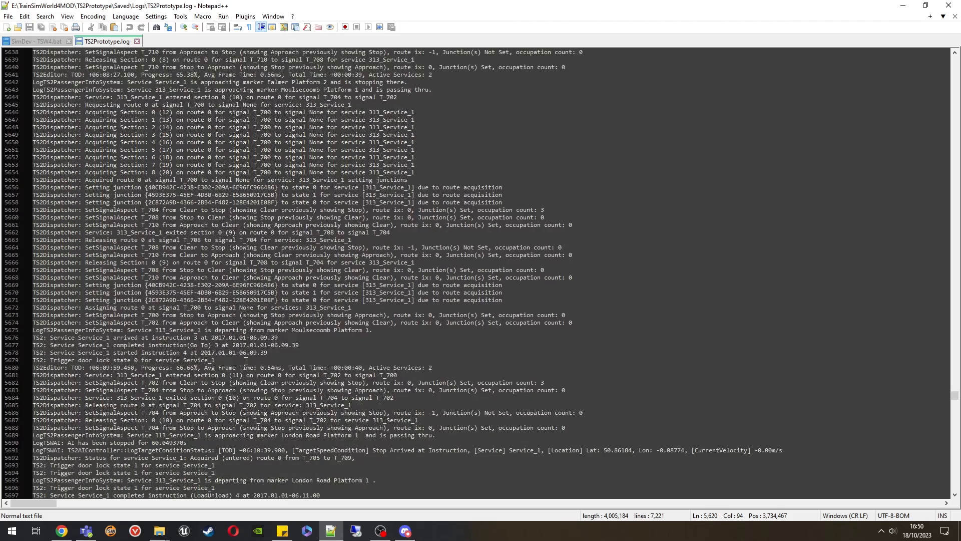
scroll(245, 361, down, 10)
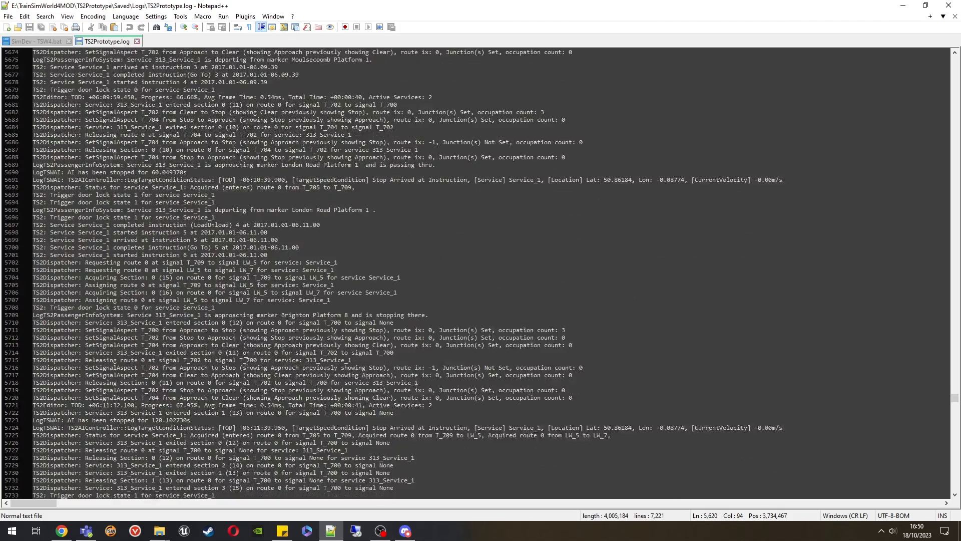
scroll(245, 360, down, 2)
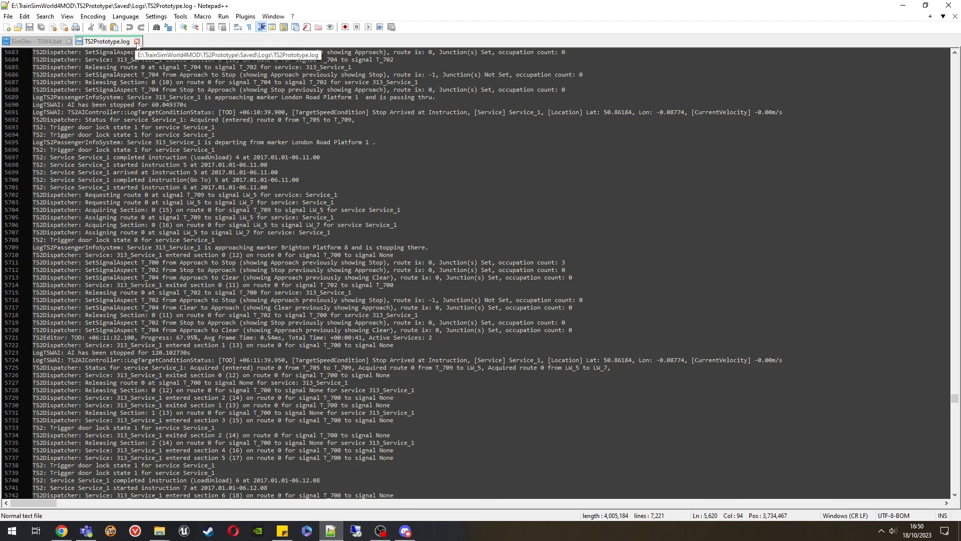
- Close TS2Prototype.log and minimise Notepad++ and the Logs folder to return to the desktop
click(136, 42)
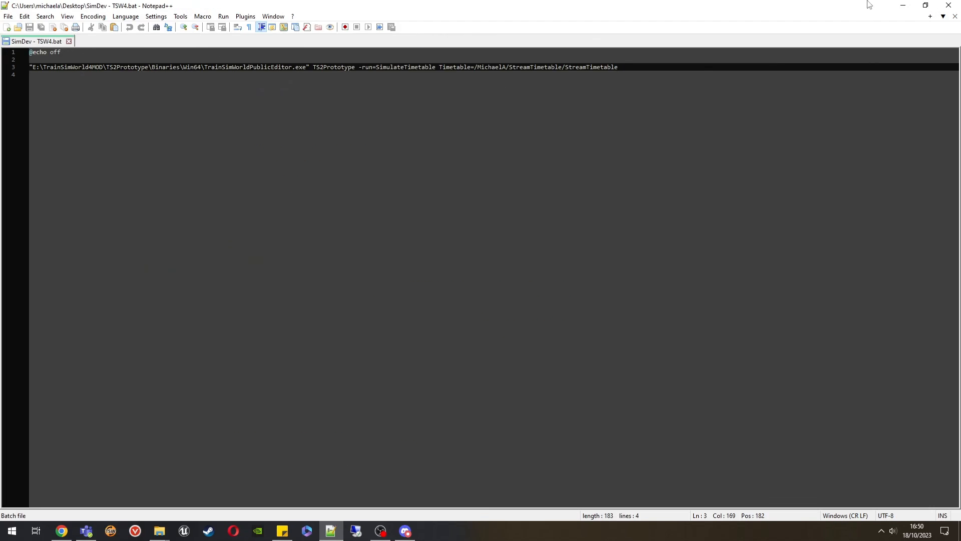
click(903, 5)
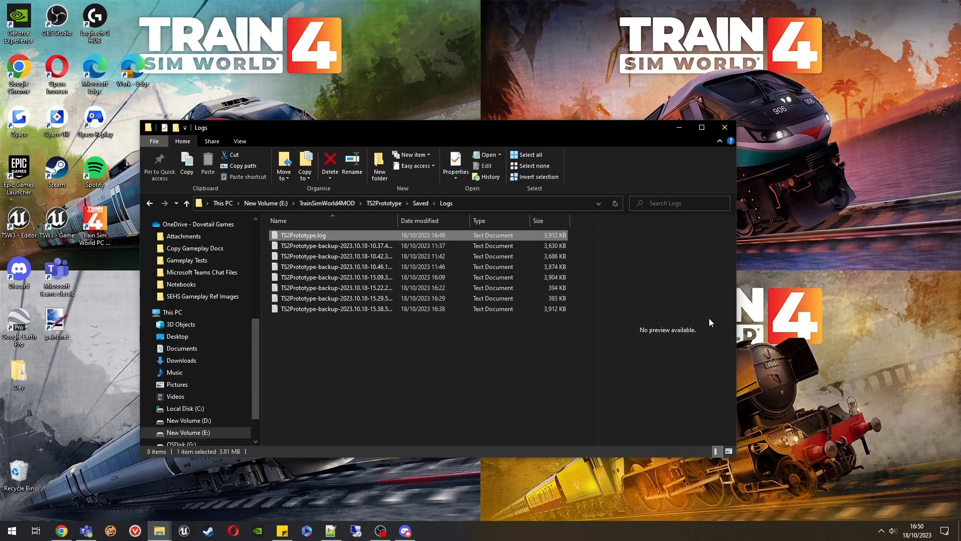
click(679, 127)
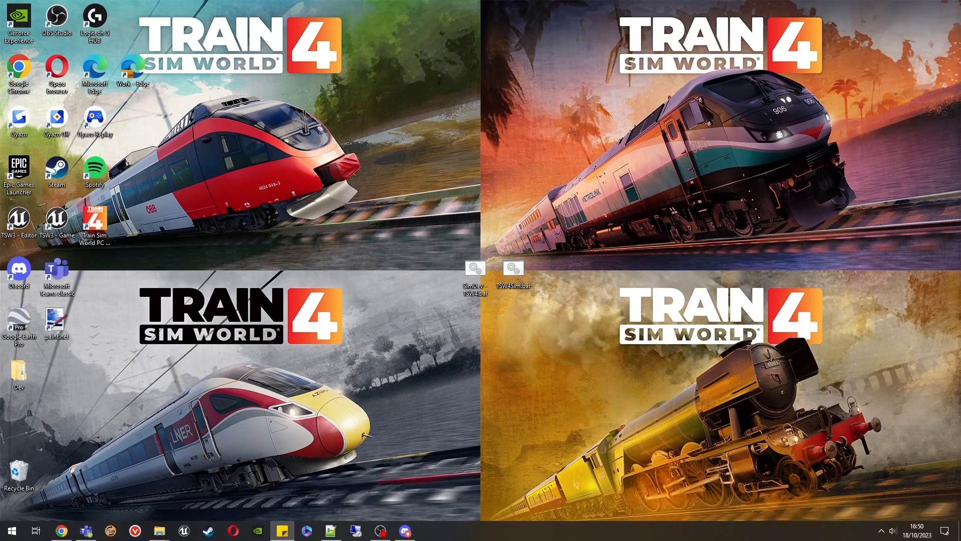